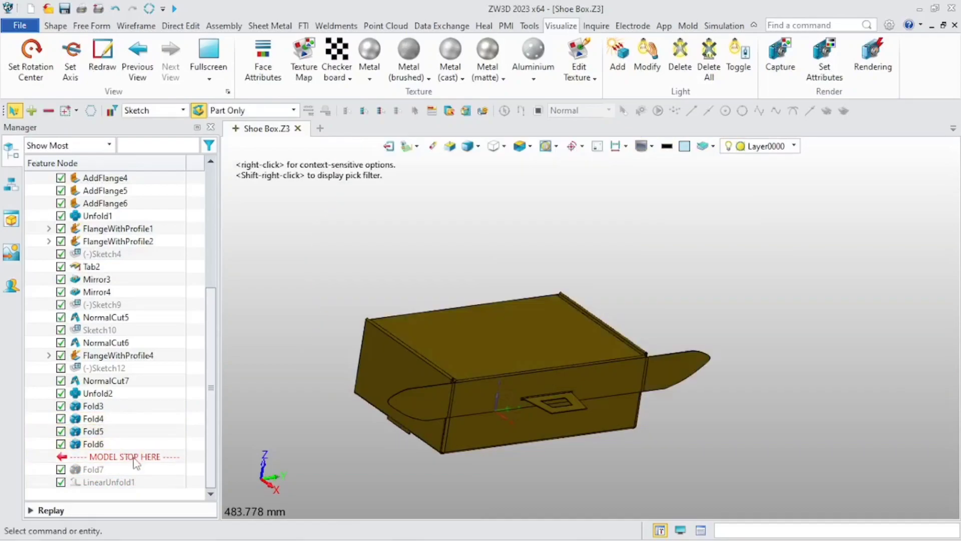
middle_click_drag(240, 394, 258, 402)
key("ctrl+Home")
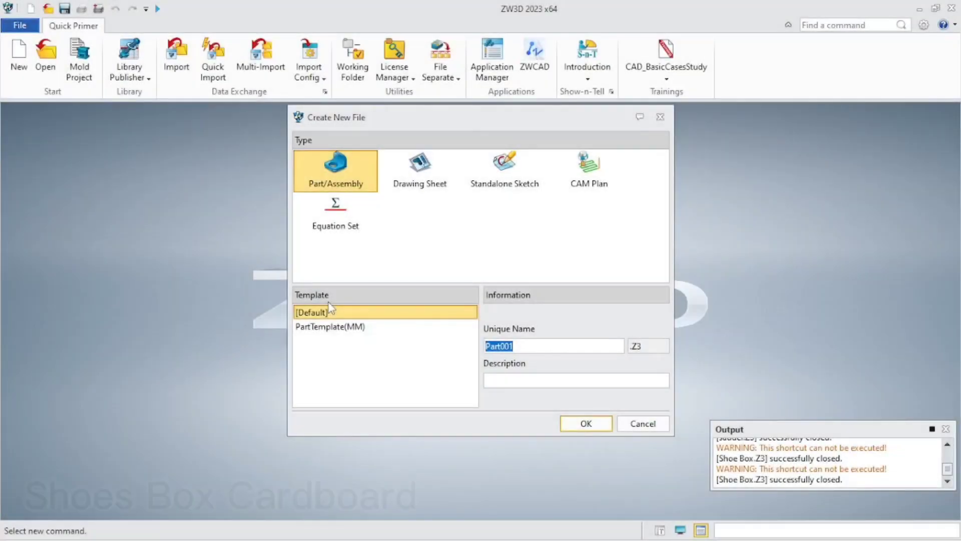
Create a part file named Shoe Box from the default template and start a sketch on the default XY plane.
type("Shoe Box")
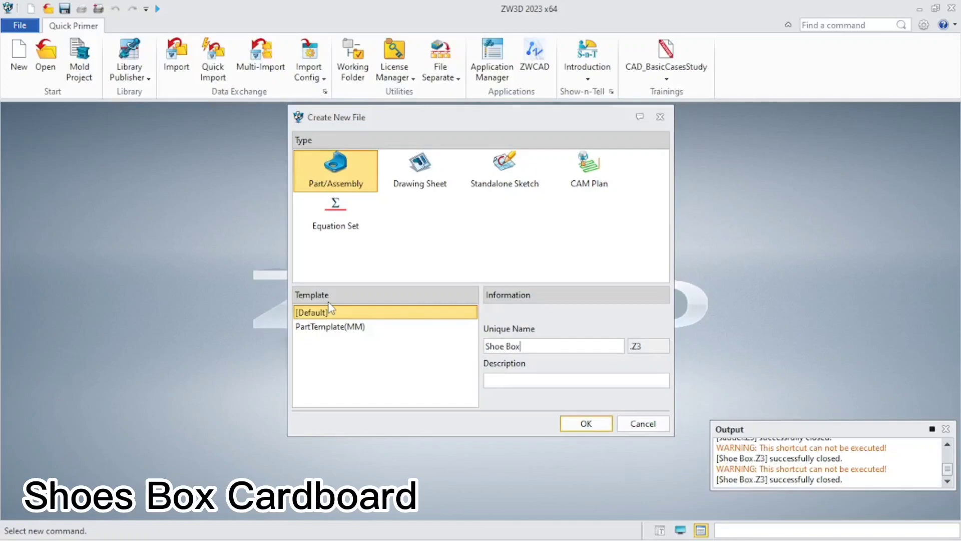
key("Return")
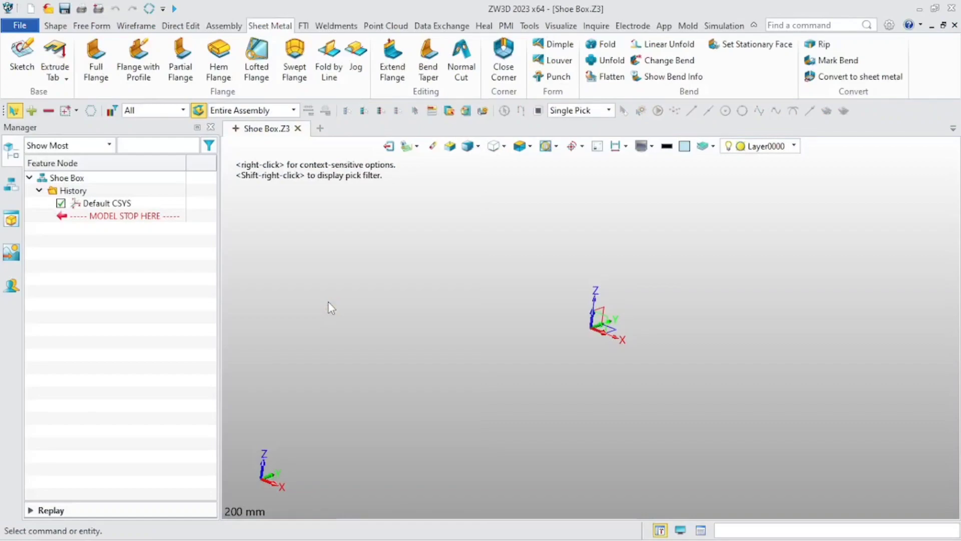
left_click(21, 56)
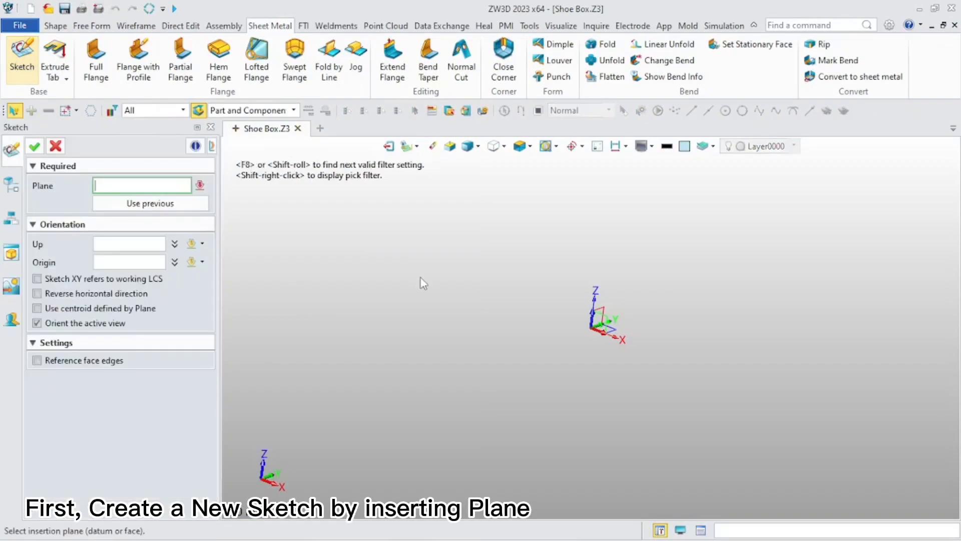
left_click(608, 330)
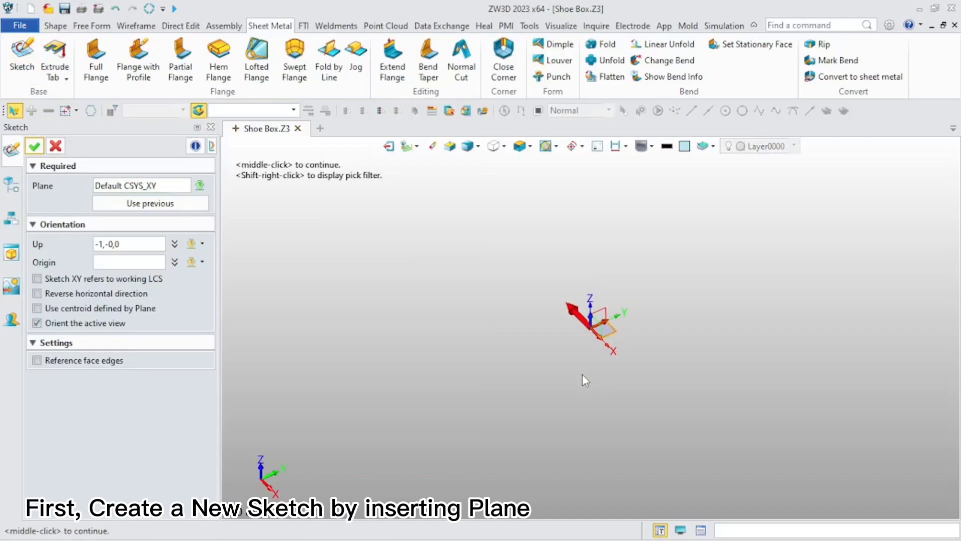
left_click(35, 145)
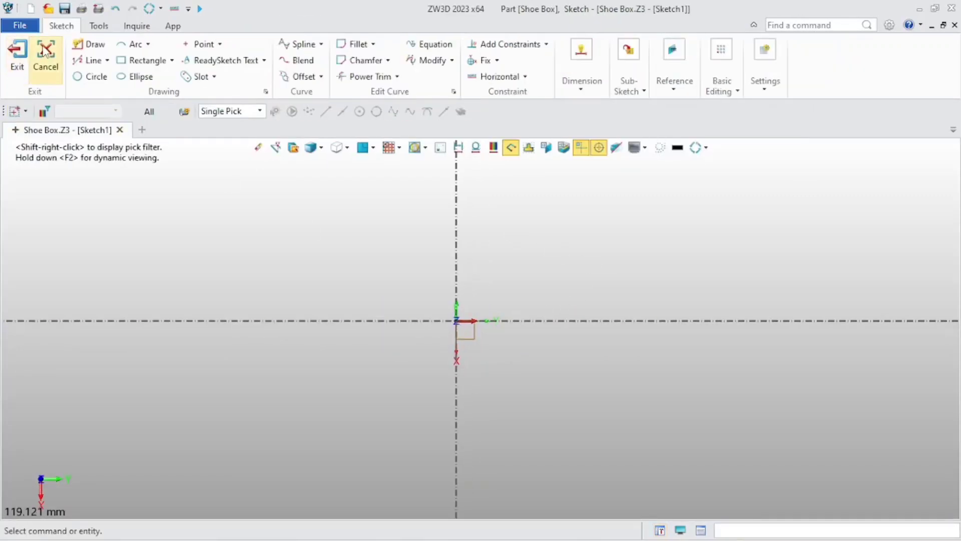
Draw a centre-based rectangle about 316 mm wide and 154 mm high with its centre at the sketch origin.
left_click(146, 60)
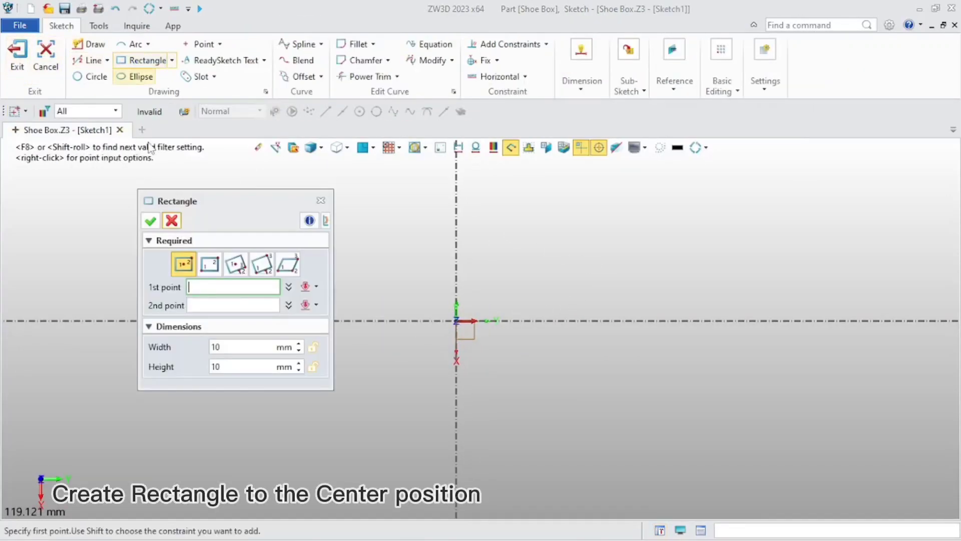
left_click(454, 321)
scroll(441, 320, "down", 5)
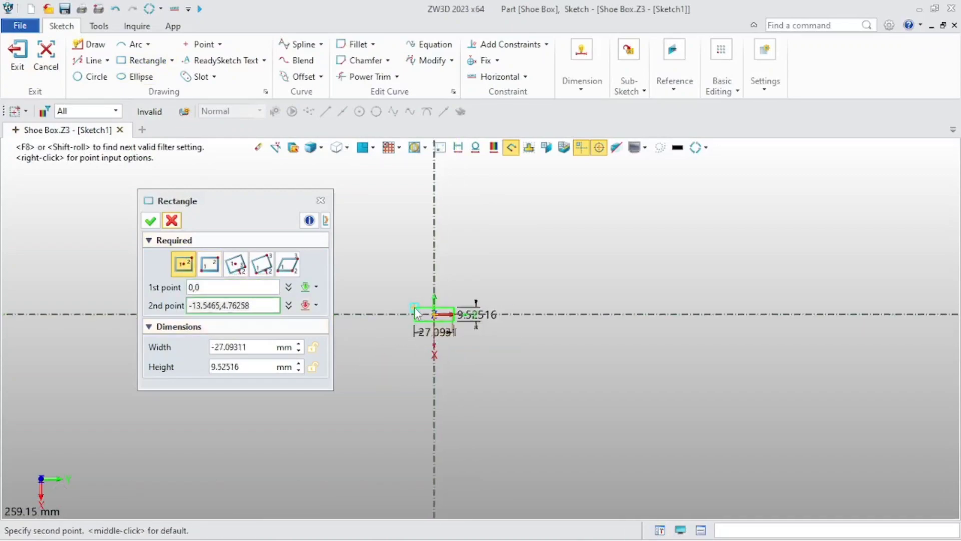
left_click(385, 376)
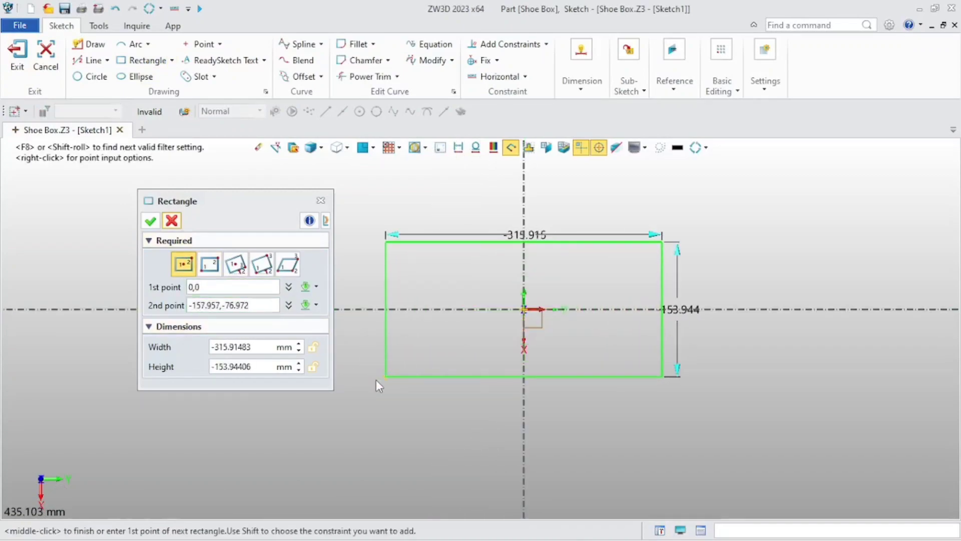
Set the rectangle's width to 300 mm and height to 200 mm, and finish the sketch.
double_click(254, 347)
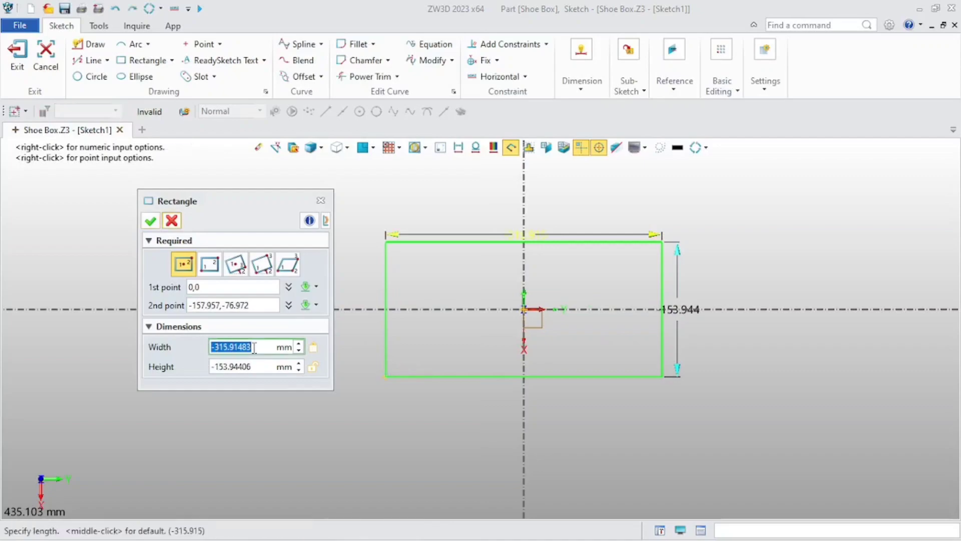
type("300")
key("Return")
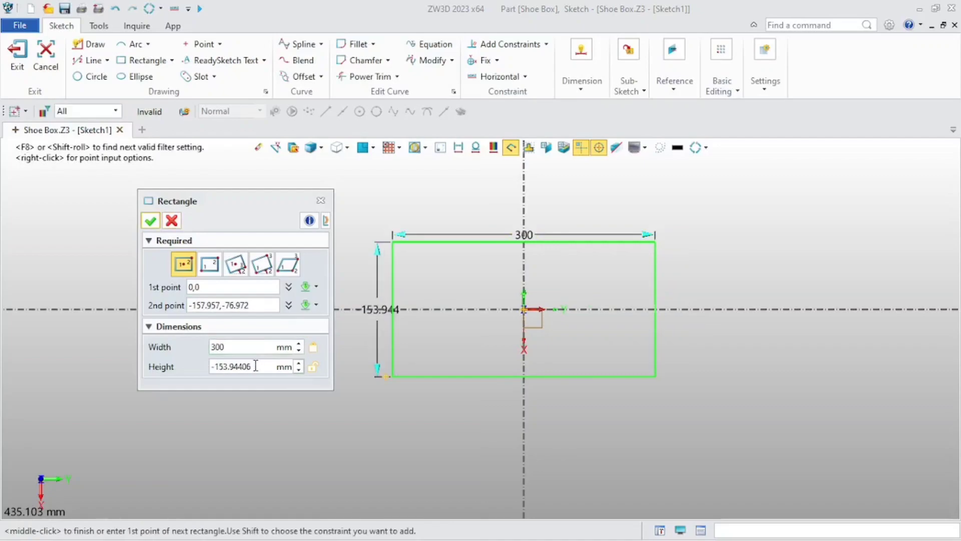
double_click(255, 366)
key("BackSpace")
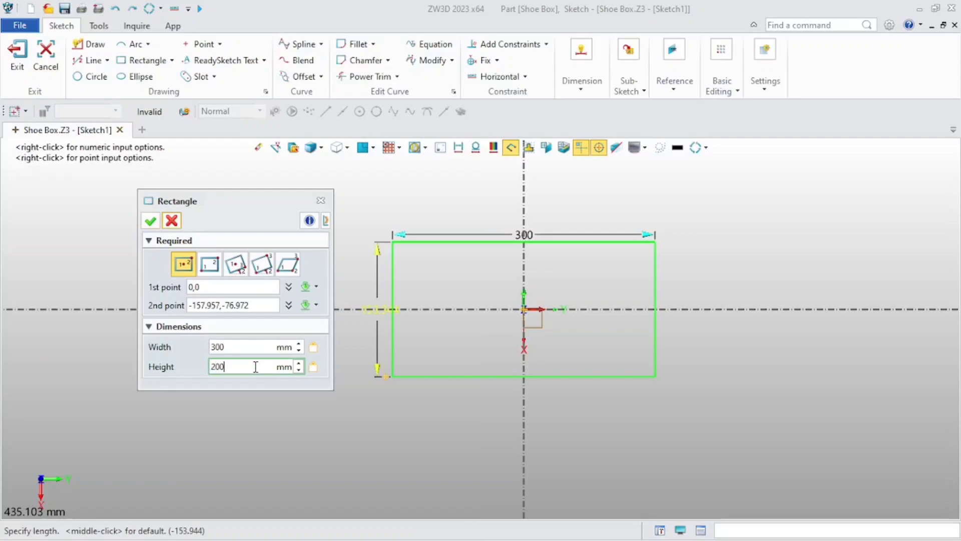
key("Return")
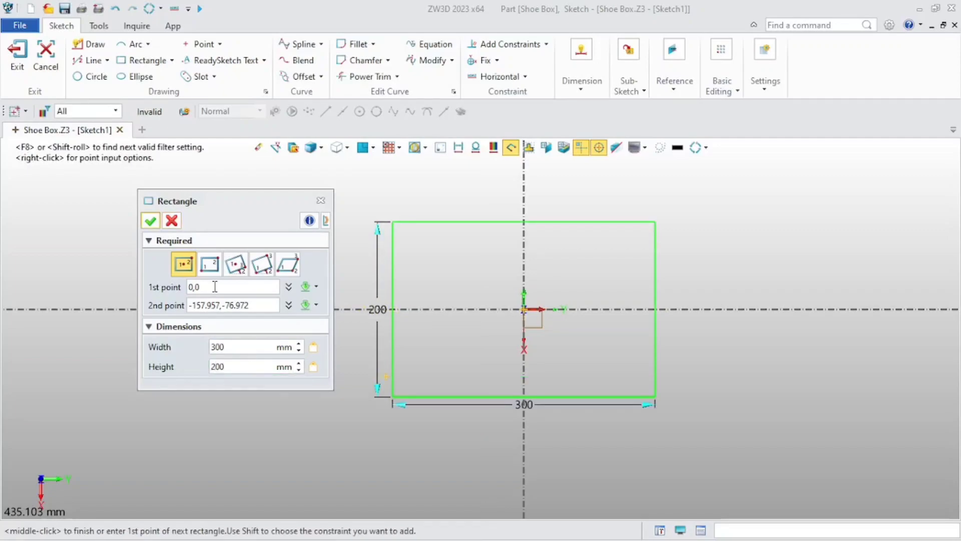
left_click(151, 221)
left_click(26, 68)
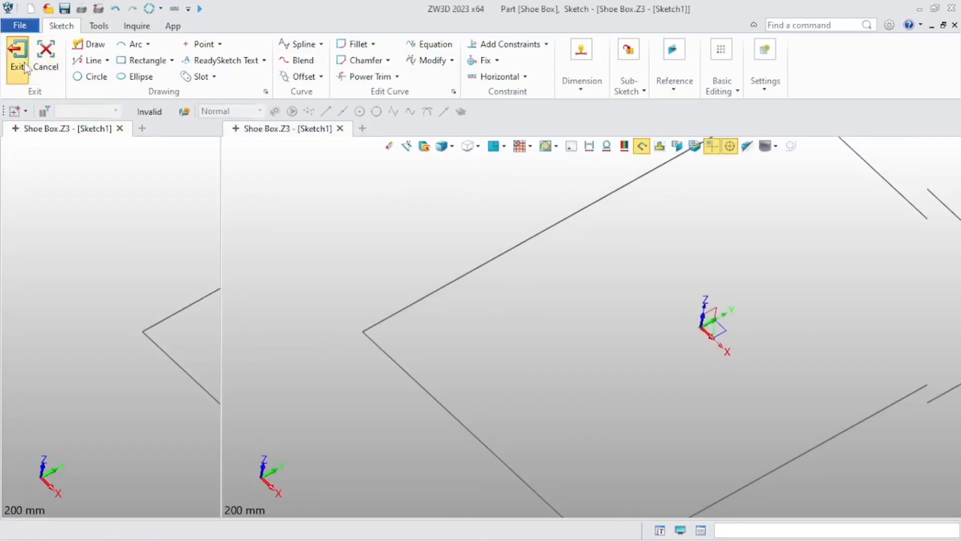
Create a 1 mm thick sheet metal base from the rectangle sketch with Extrude Tab, leaving Opposite off.
left_click(56, 75)
left_click(94, 99)
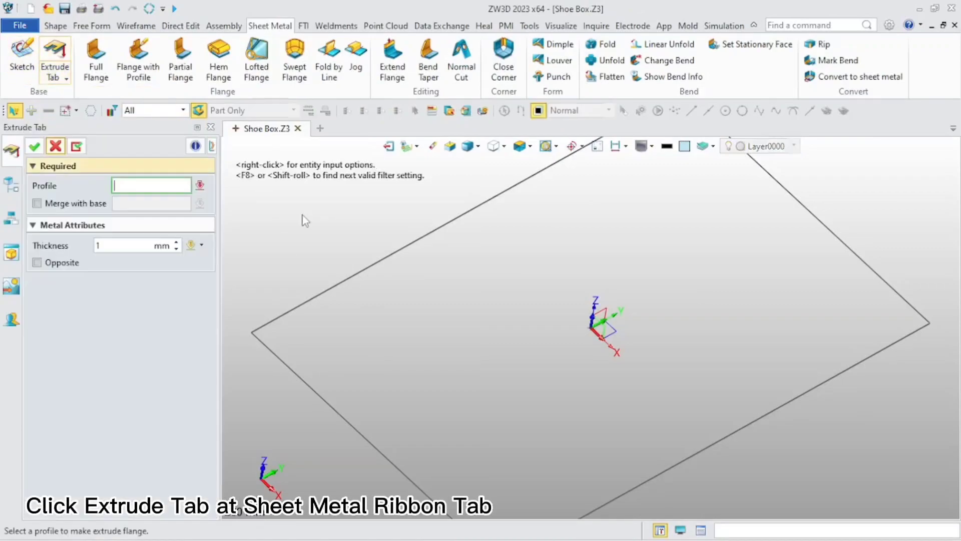
left_click(364, 286)
scroll(316, 287, "up", 3)
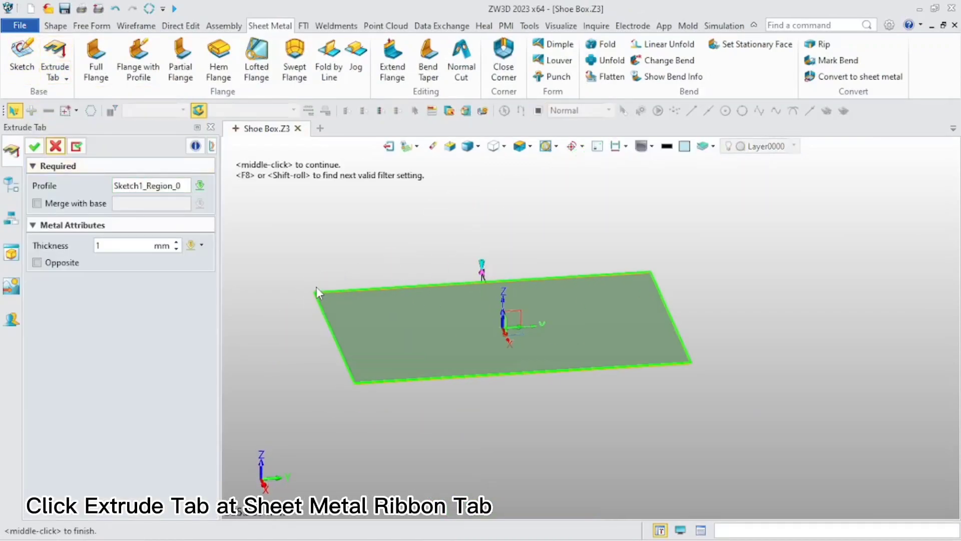
scroll(326, 315, "up", 3)
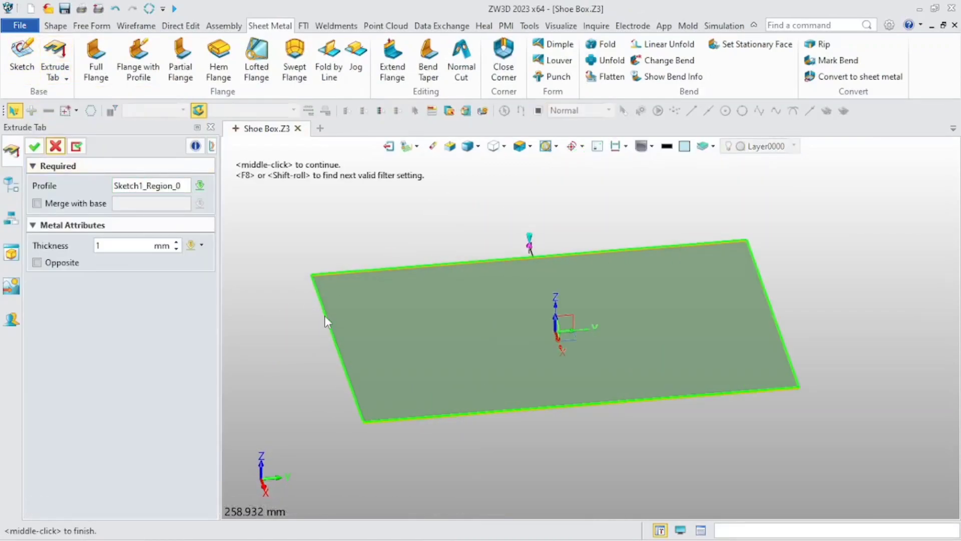
left_click(61, 265)
left_click(61, 265)
left_click(128, 245)
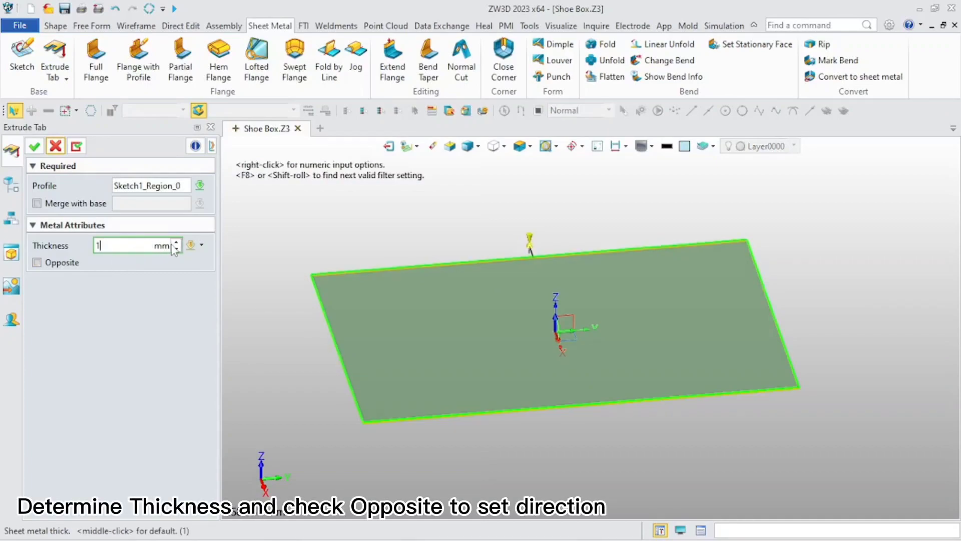
left_click(34, 146)
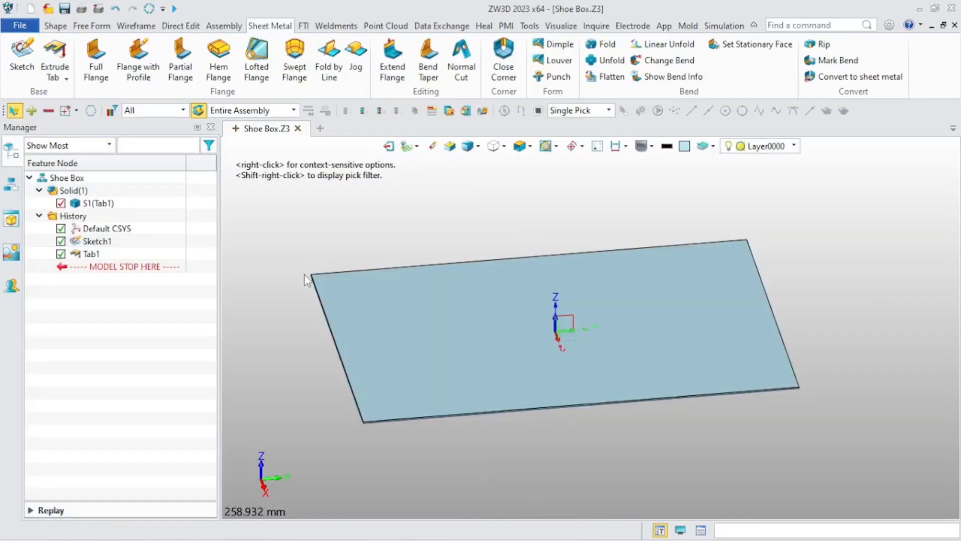
Start a Full Flange on both long edges of the base plate.
right_click(309, 254)
middle_click(277, 221)
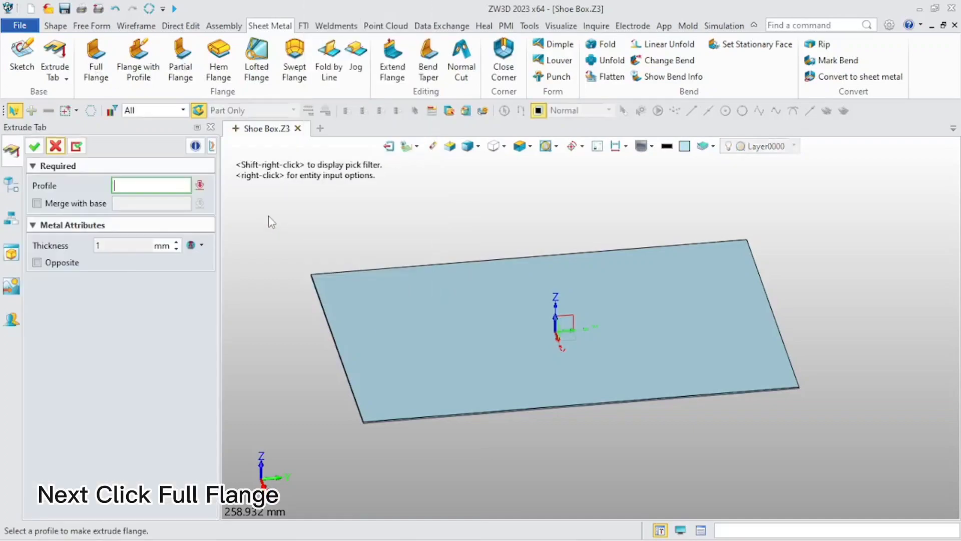
left_click(96, 60)
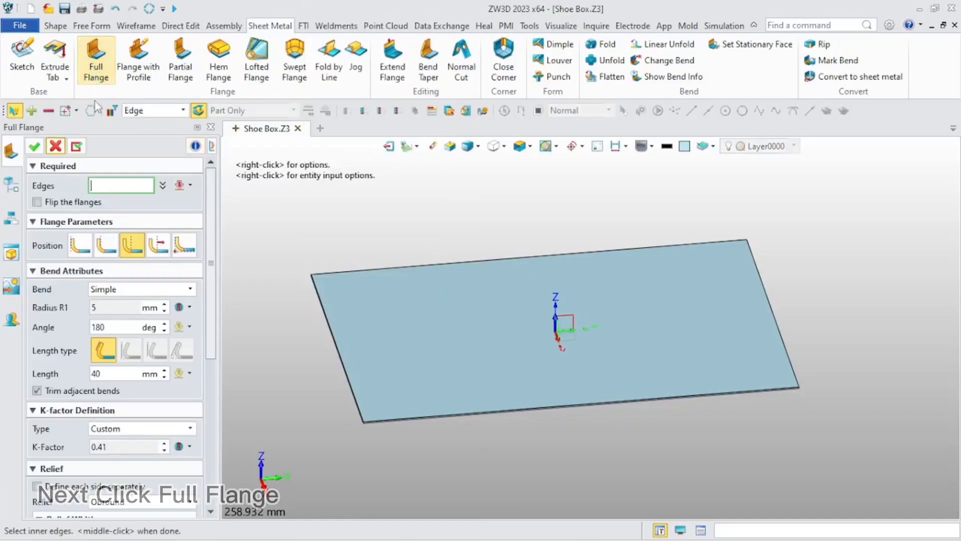
left_click(334, 272)
left_click(411, 418)
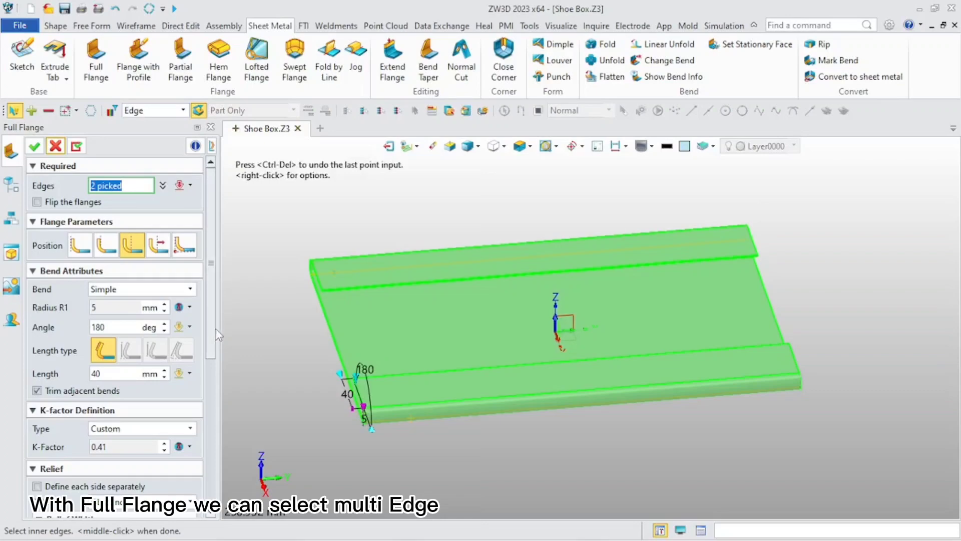
Set the flanges' bend angle to 90 degrees and their bend radius to 2 mm.
scroll(217, 329, "down", 1)
left_click(191, 322)
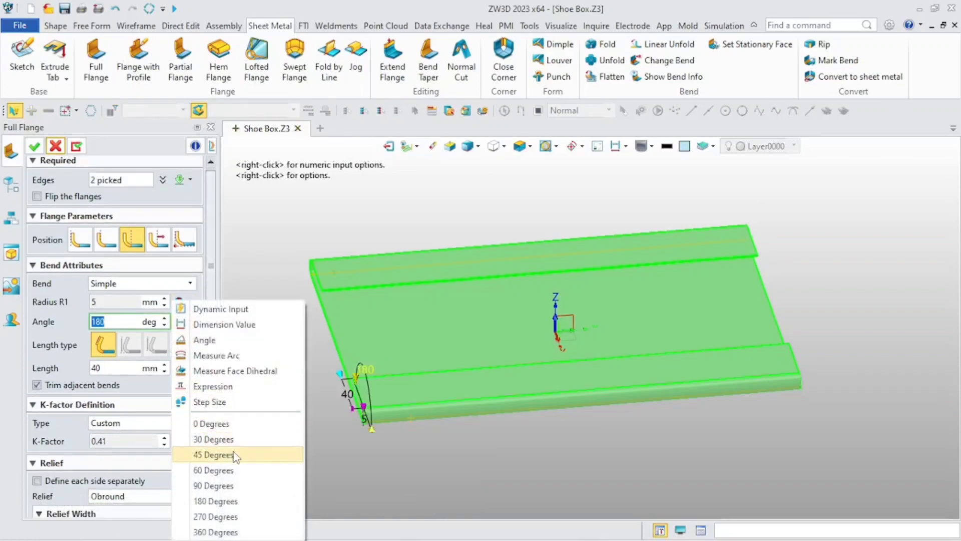
key("Escape")
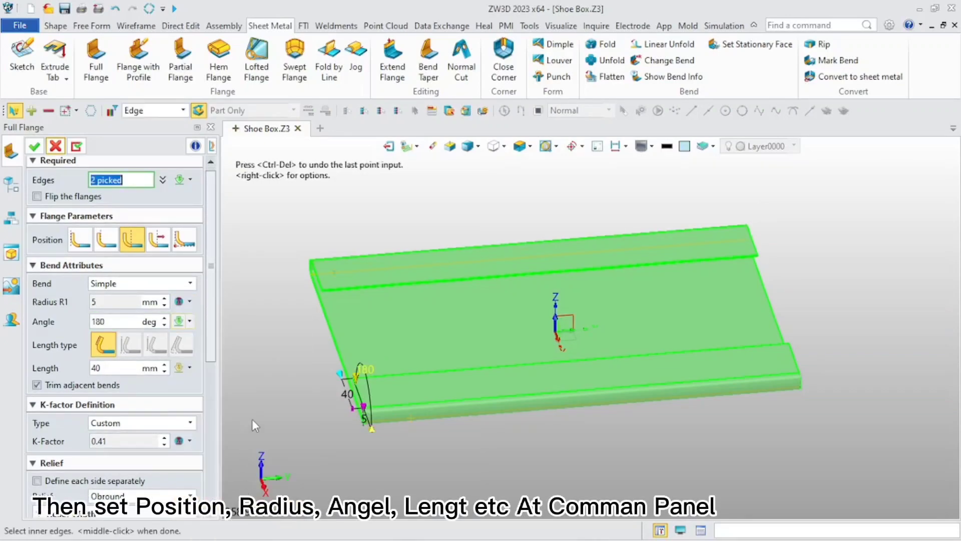
left_click(189, 321)
left_click(211, 485)
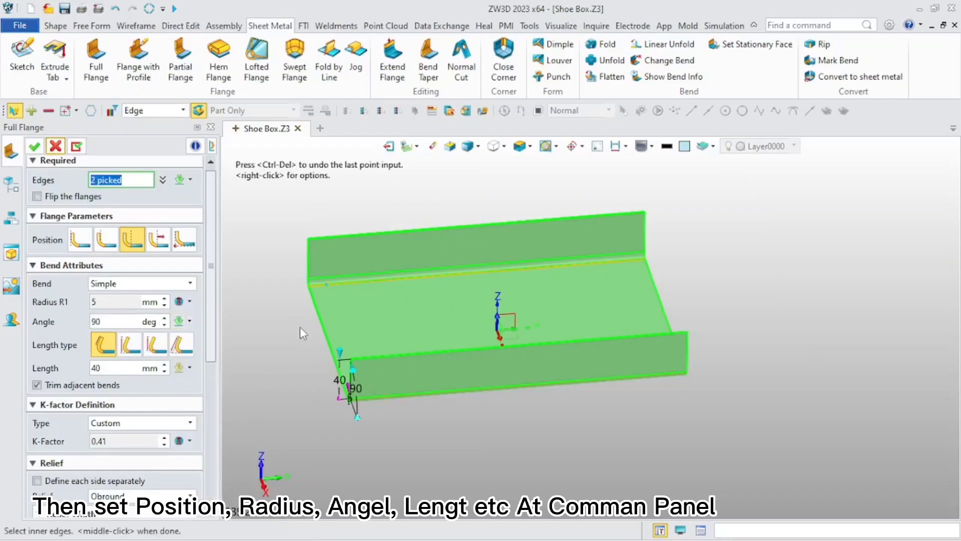
scroll(301, 291, "up", 5)
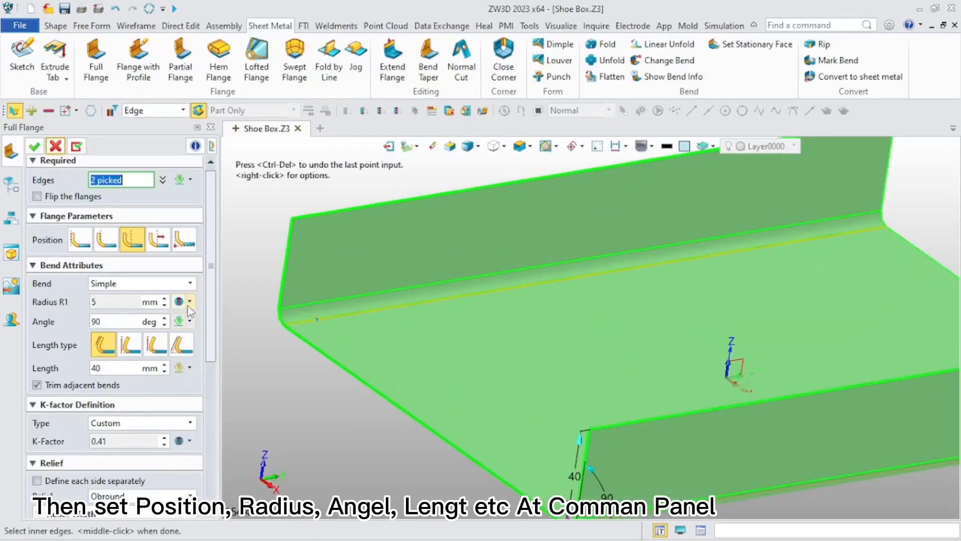
left_click(189, 301)
left_click(210, 317)
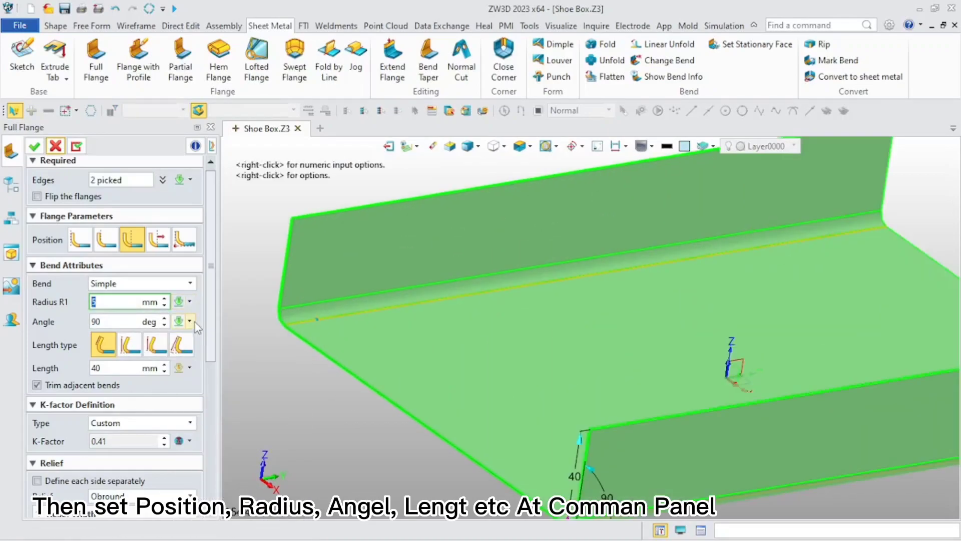
type("2")
key("Return")
Use the first flange position option, set the height to 100 mm measured as Outer height, and create both flanges.
left_click(78, 242)
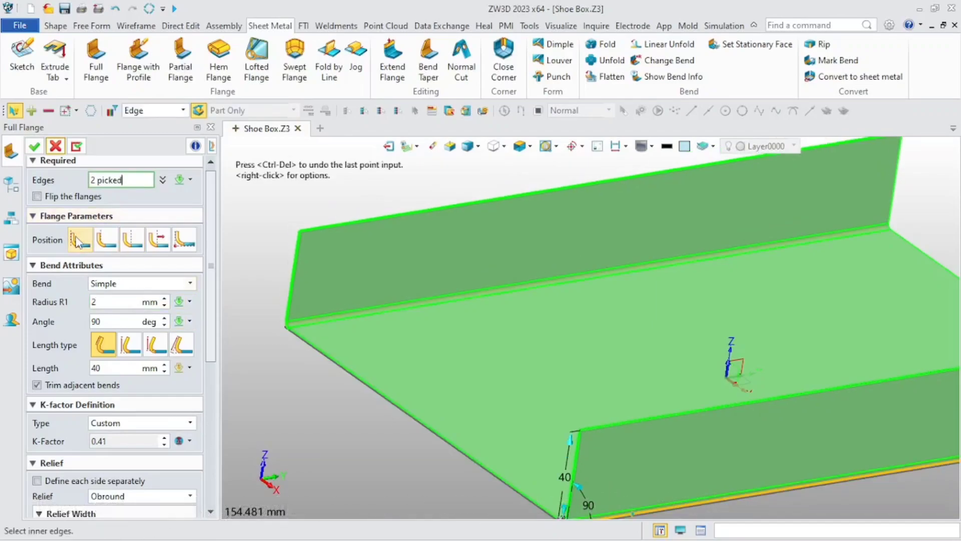
left_click(109, 366)
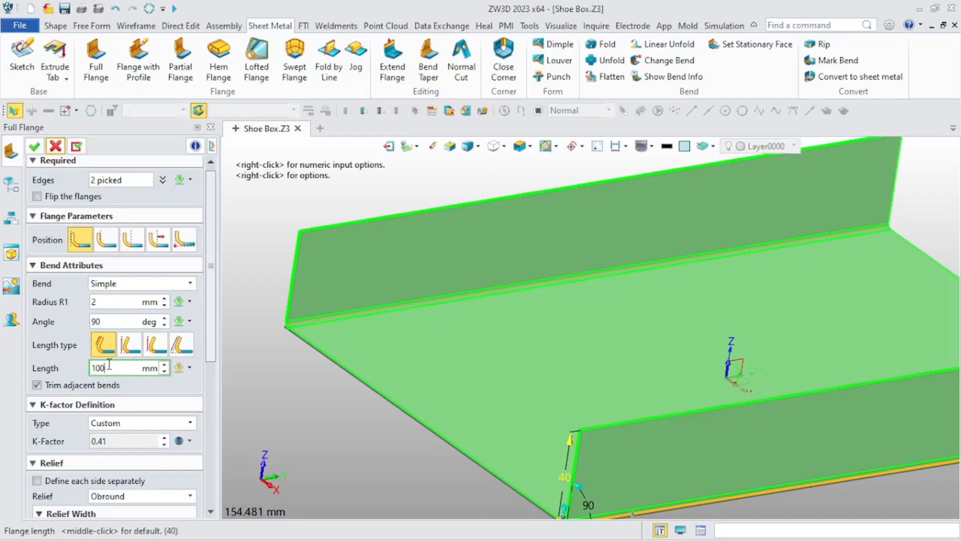
key("Return")
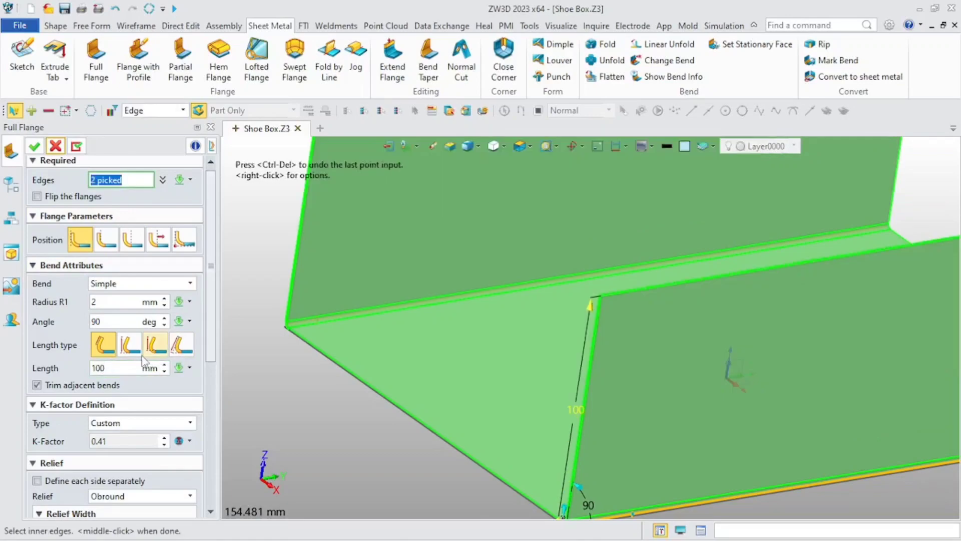
left_click(128, 355)
scroll(240, 328, "down", 3)
scroll(320, 326, "up", 1)
middle_click_drag(320, 326, 249, 352)
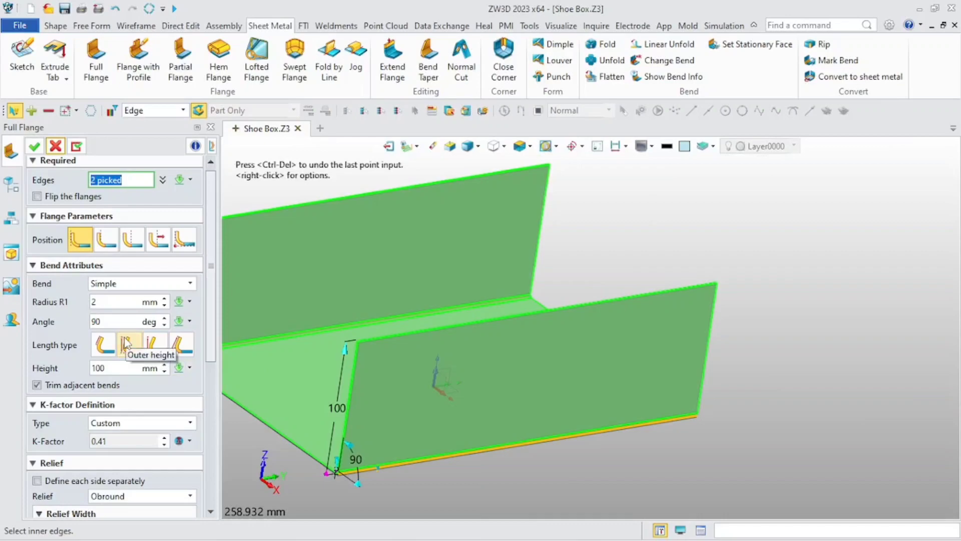
left_click(34, 146)
Start another Full Flange on the vertical edges of both side walls at one open end of the box.
scroll(416, 266, "up", 2)
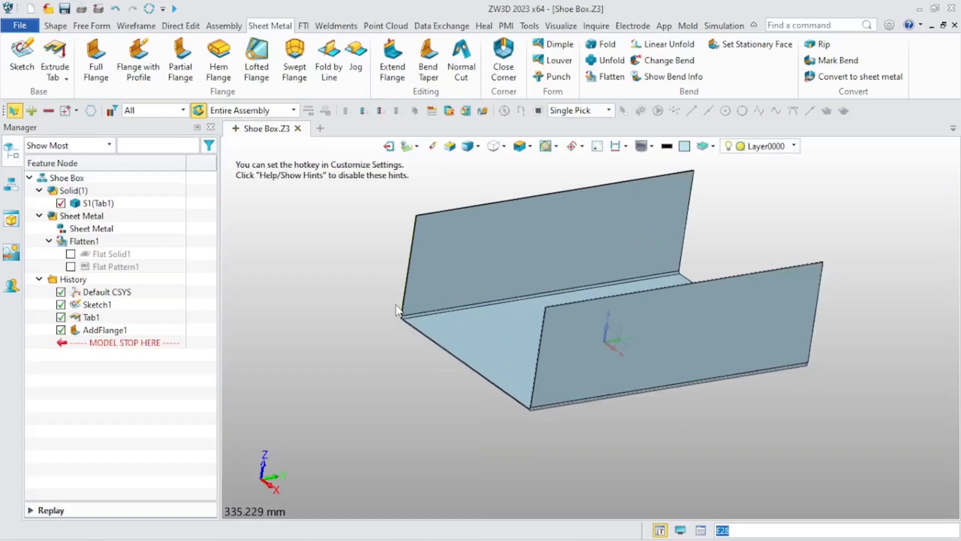
middle_click(416, 266)
scroll(414, 264, "up", 5)
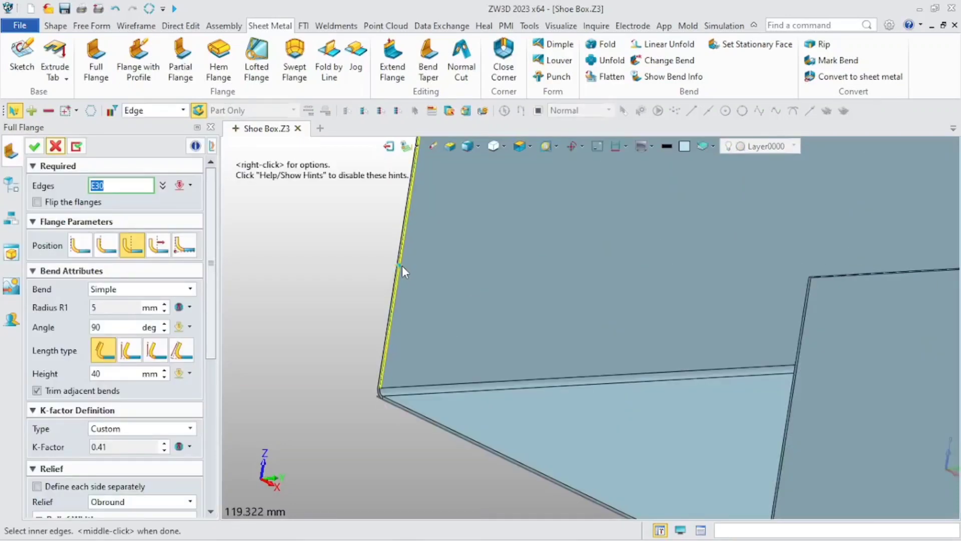
left_click(401, 265)
scroll(401, 266, "down", 5)
right_click_drag(424, 270, 597, 325)
scroll(596, 325, "up", 5)
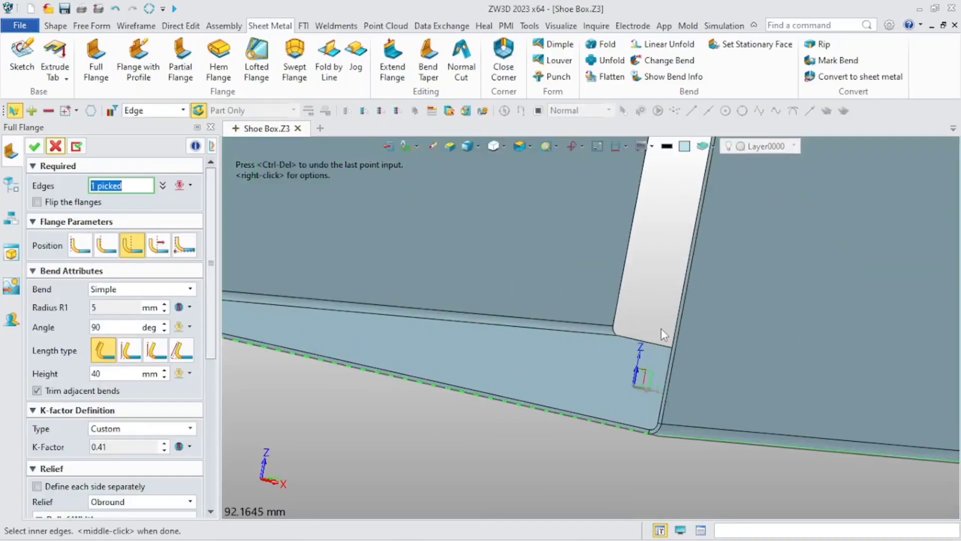
left_click(673, 335)
scroll(527, 328, "down", 6)
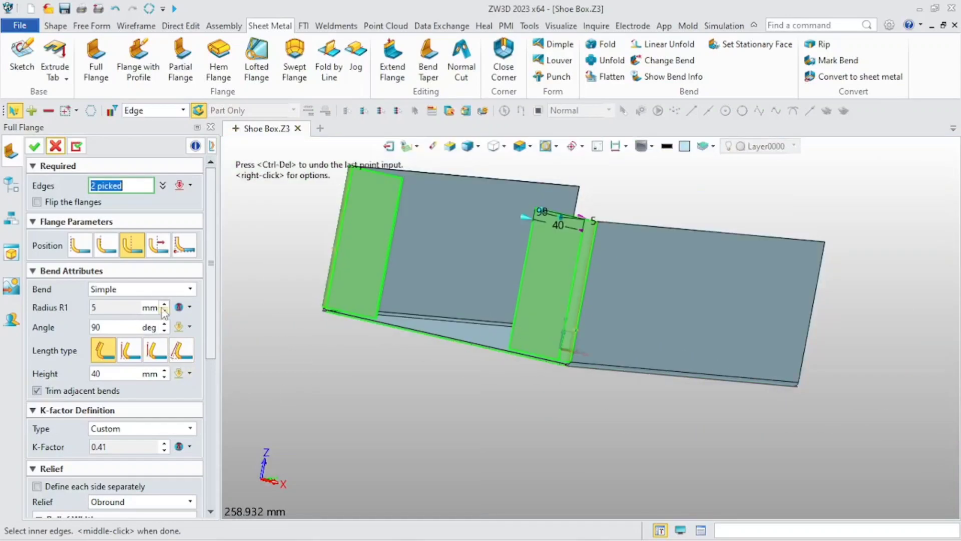
Set the vertical-edge flanges' bend radius to 2 mm and height to 75 mm, using the first flange position option.
left_click(189, 306)
left_click(209, 331)
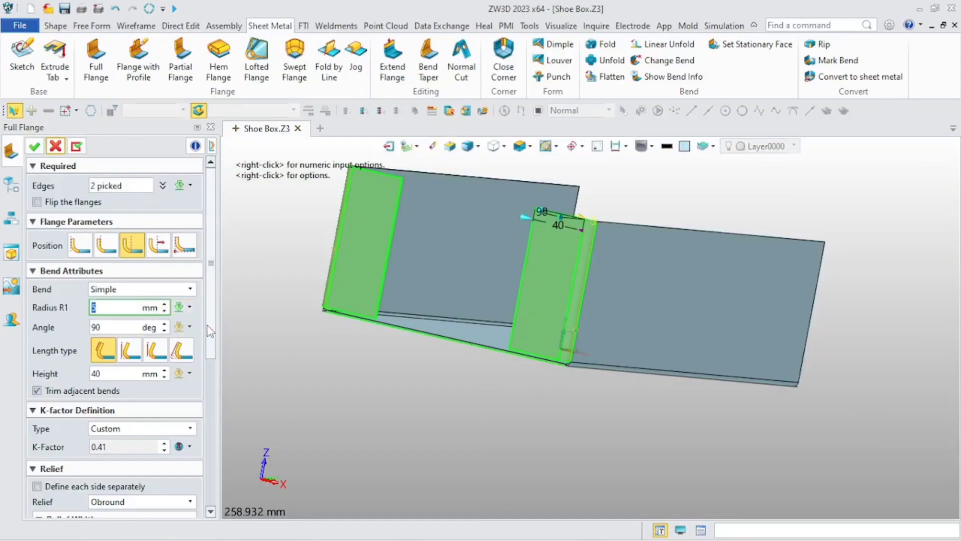
type("2")
key("Return")
left_click(112, 372)
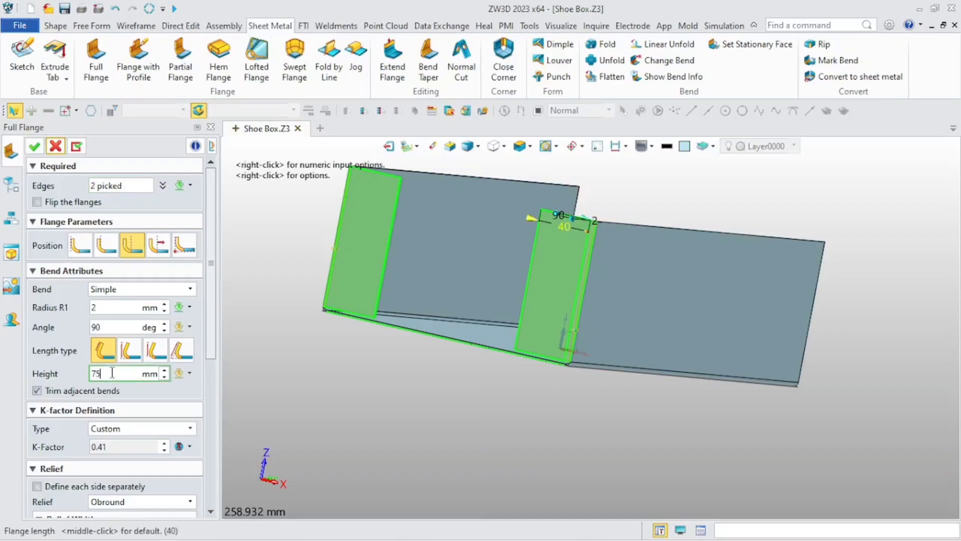
key("Return")
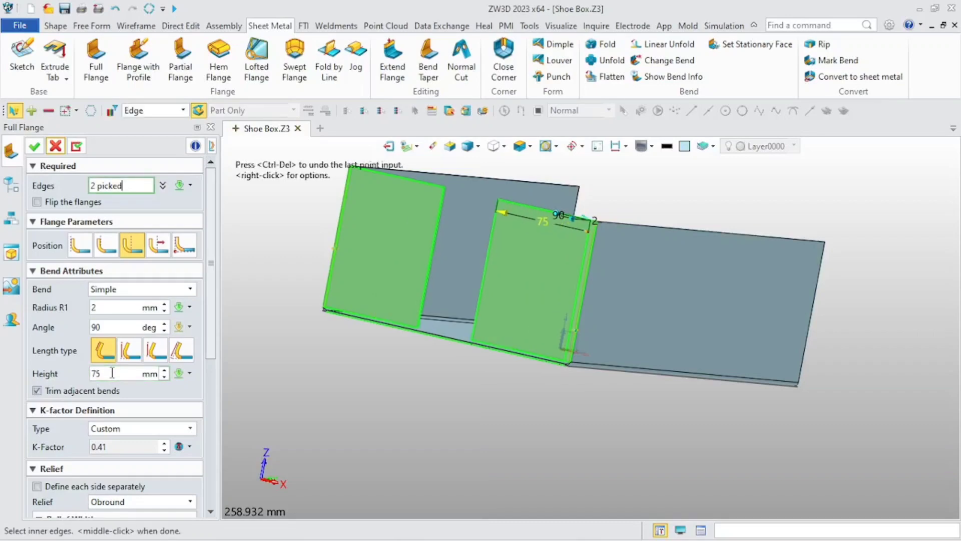
left_click(80, 245)
Add both side walls' vertical edges at the opposite open end and create all four corner flanges, keeping the command active.
right_click_drag(379, 332, 342, 354)
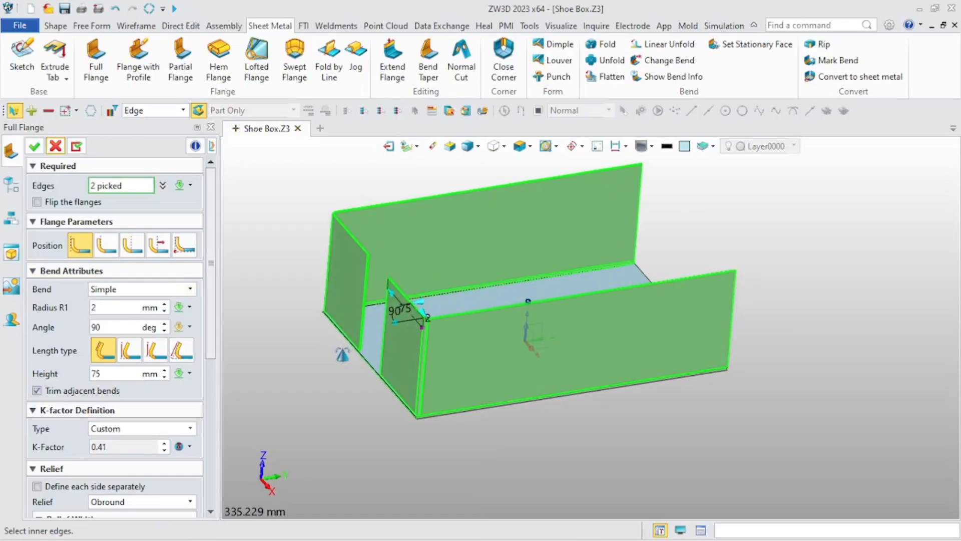
scroll(599, 211, "up", 5)
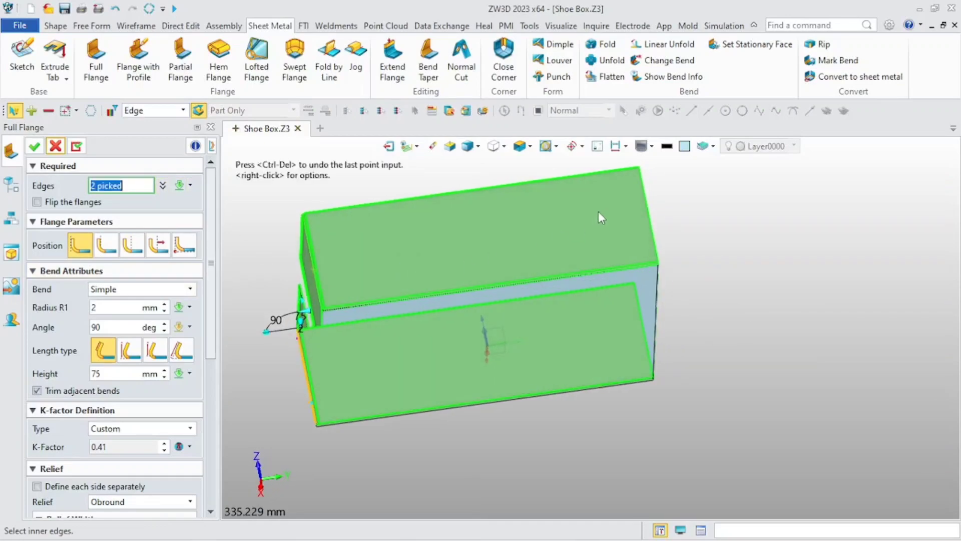
scroll(666, 210, "down", 5)
right_click_drag(665, 252, 607, 260)
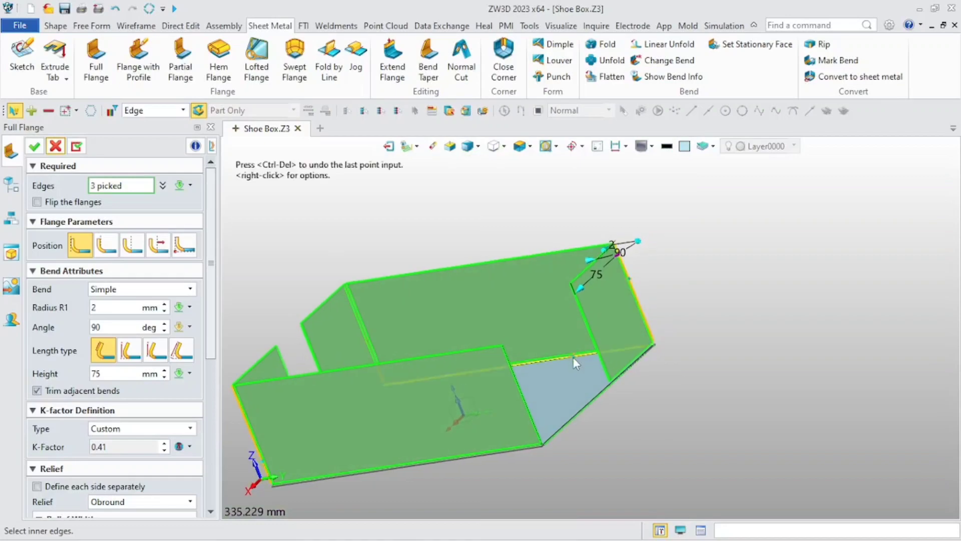
scroll(521, 313, "up", 5)
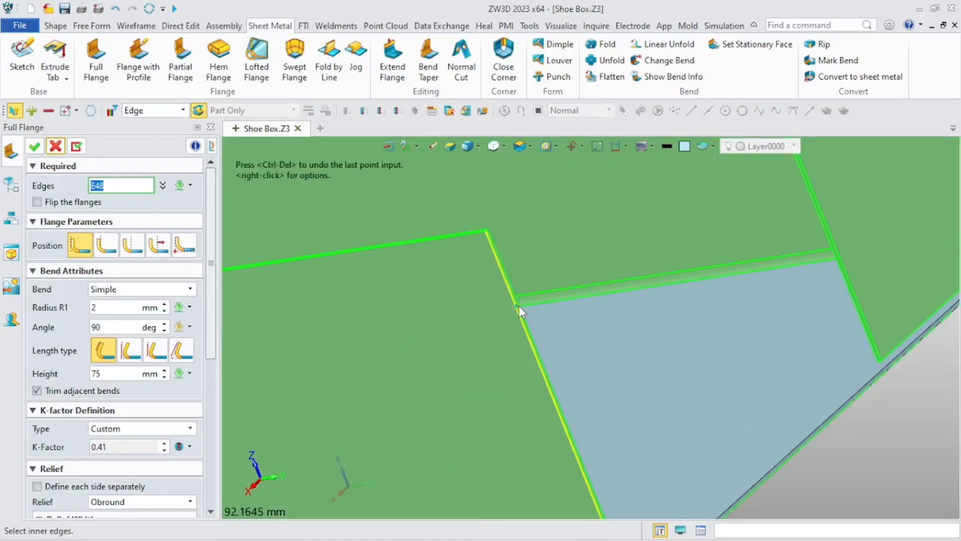
scroll(520, 307, "up", 2)
left_click(524, 308)
scroll(508, 308, "down", 5)
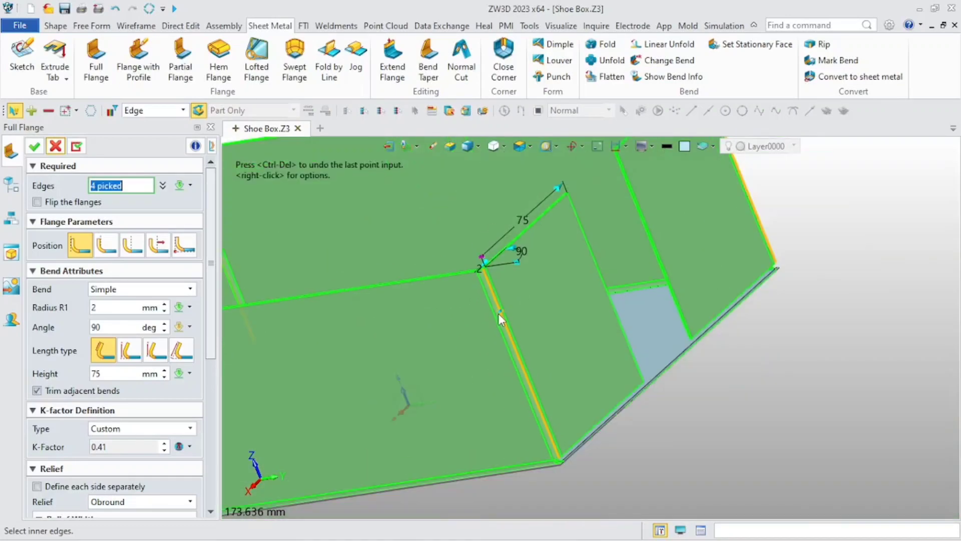
scroll(435, 336, "down", 3)
right_click_drag(436, 335, 395, 286)
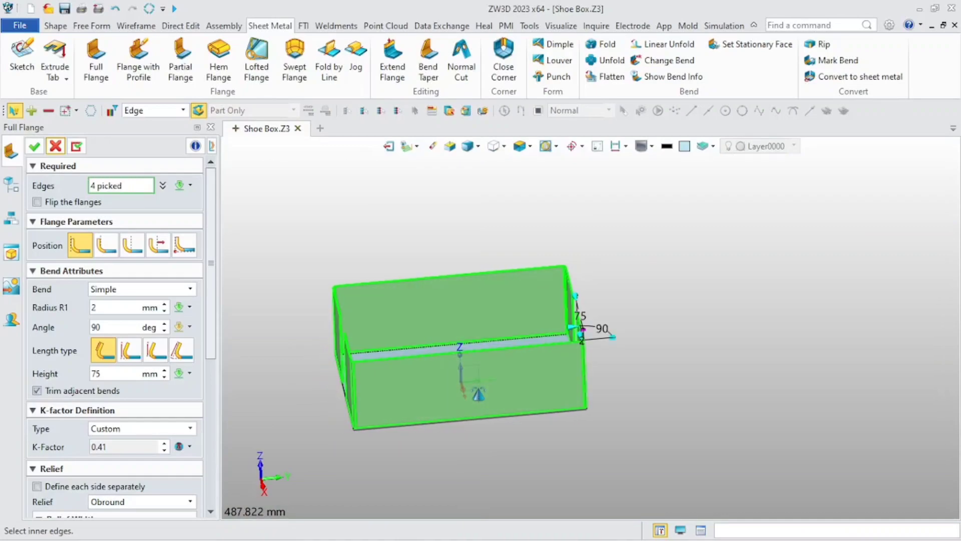
left_click(77, 149)
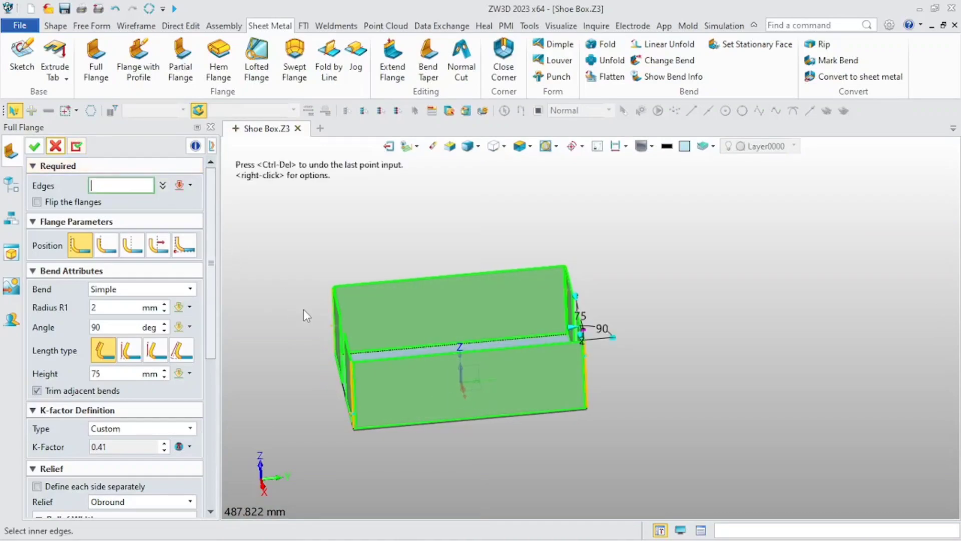
Select the base plate's two short edges for the end-wall Full Flange.
scroll(309, 352, "up", 6)
scroll(385, 416, "up", 4)
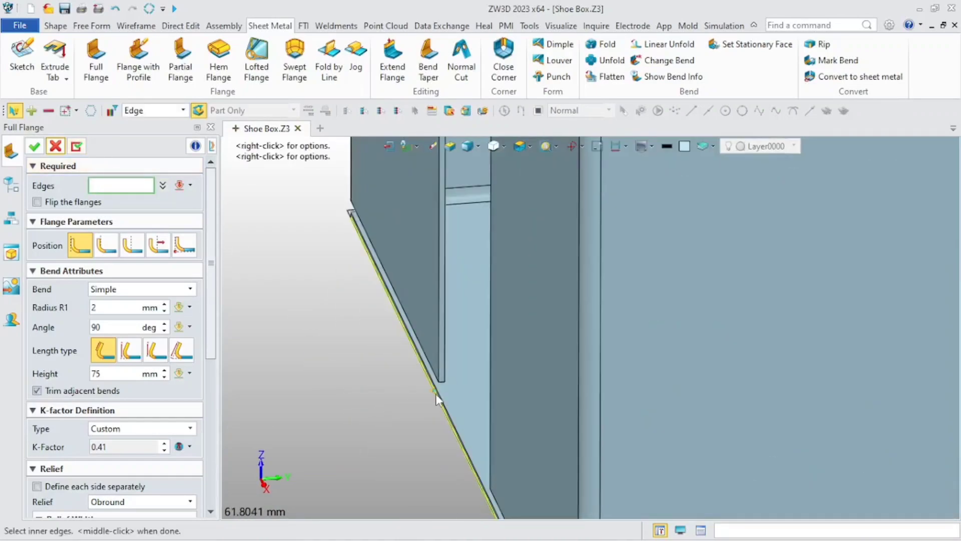
left_click(442, 403)
scroll(434, 401, "down", 6)
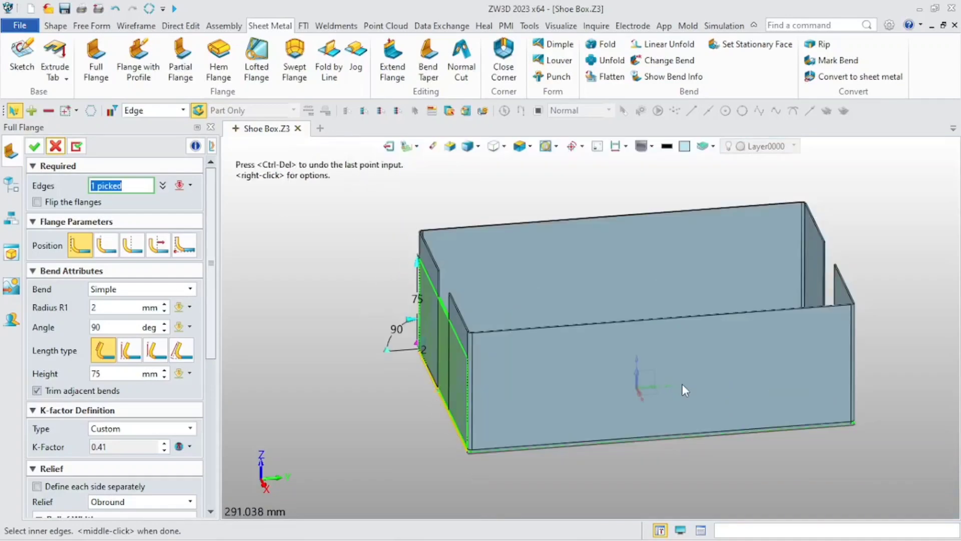
middle_click_drag(682, 384, 760, 363)
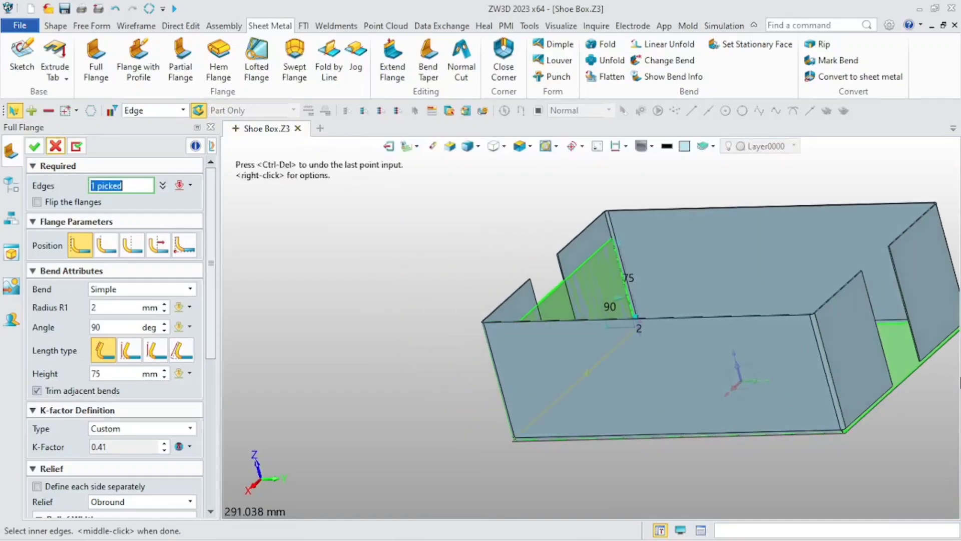
left_click(903, 377)
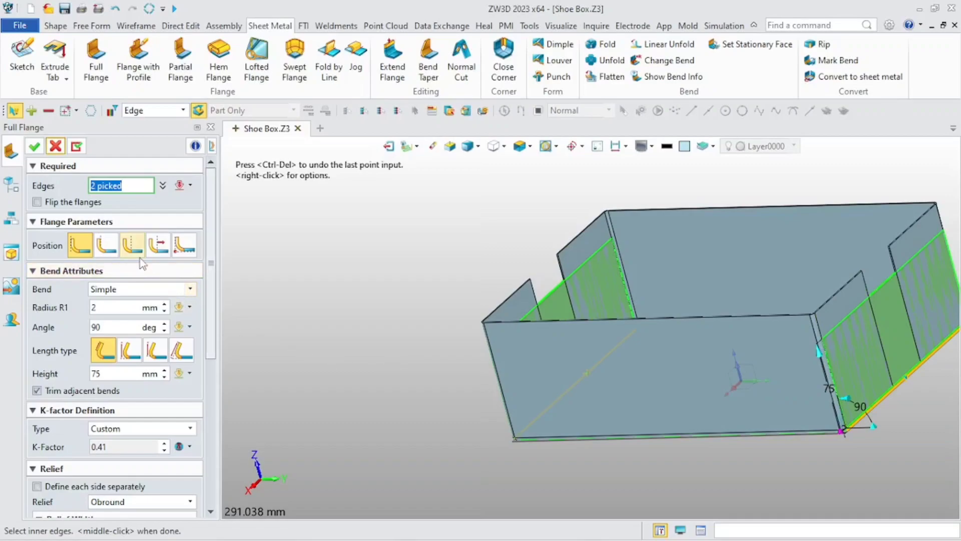
Use the offset flange position with a 1 mm offset and set the end walls' height to 100 mm.
left_click(158, 245)
middle_click_drag(350, 373, 369, 379)
scroll(465, 356, "up", 5)
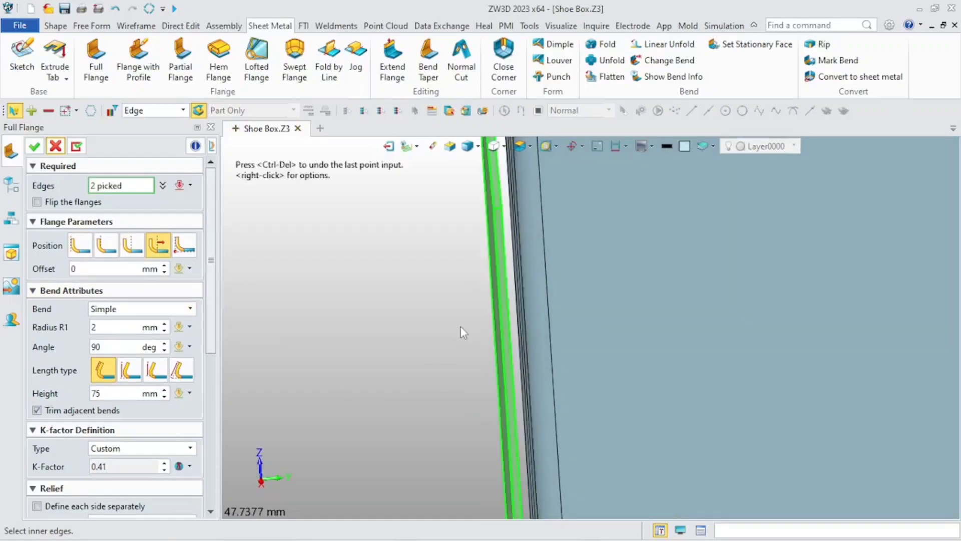
left_click(165, 265)
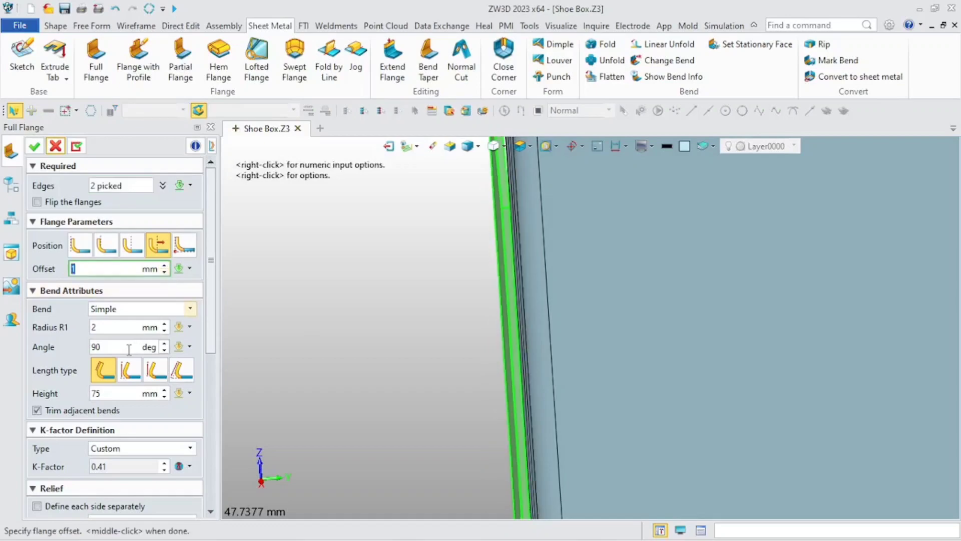
left_click(112, 392)
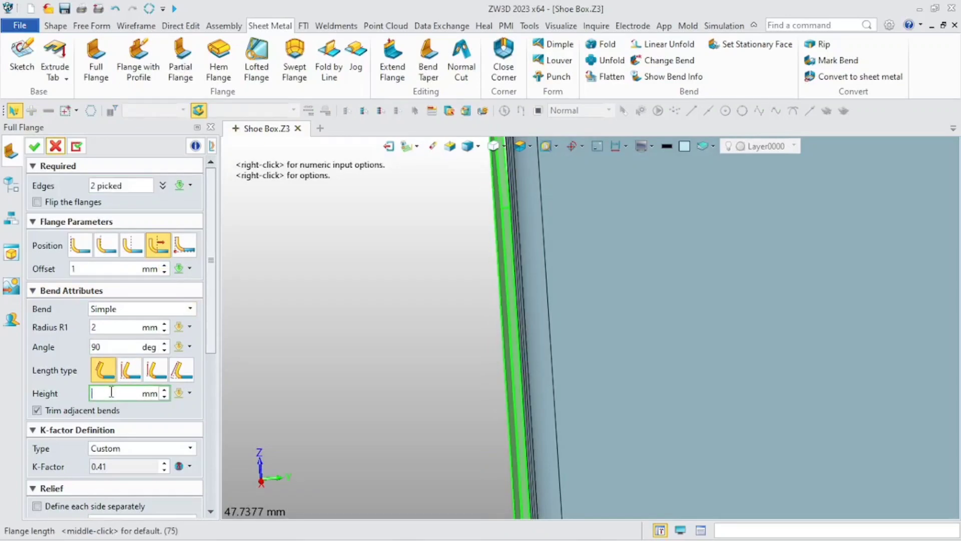
key("Return")
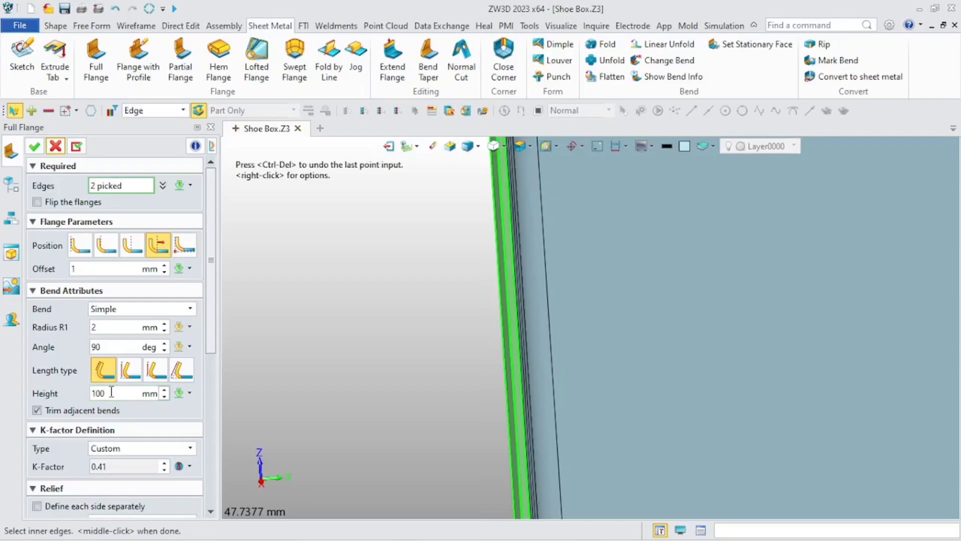
Keep the bend angle at 90 degrees and the radius at 2 mm, and create both end-wall flanges.
left_click(118, 345)
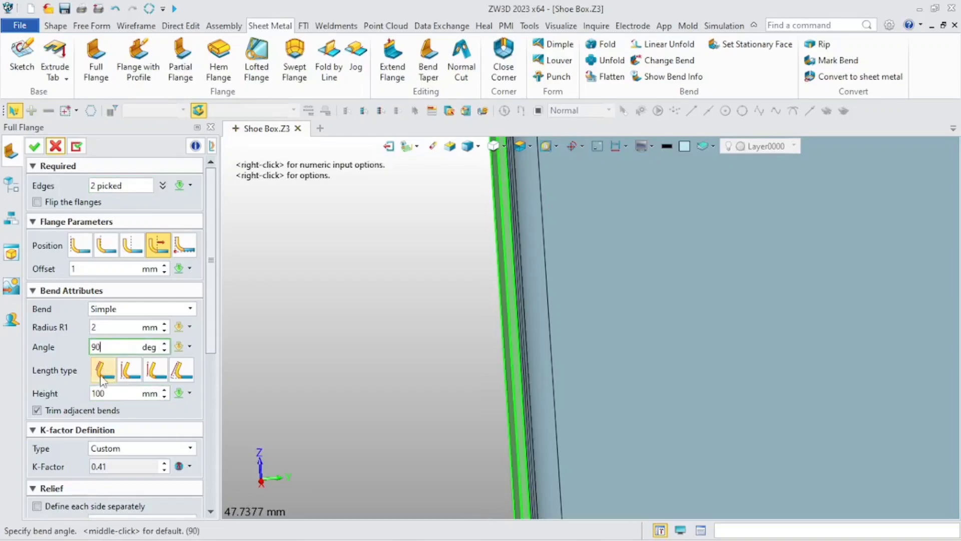
scroll(351, 290, "down", 5)
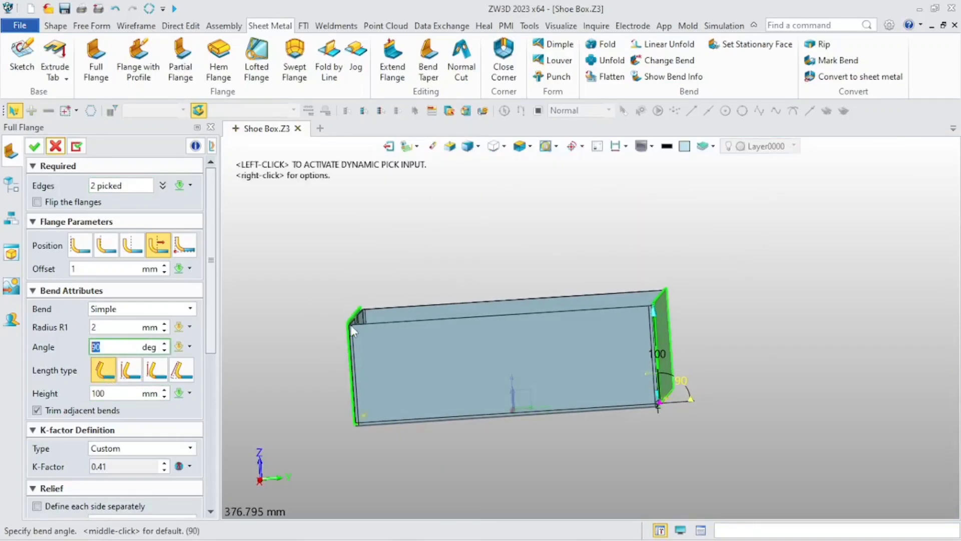
scroll(360, 309, "up", 5)
left_click(131, 325)
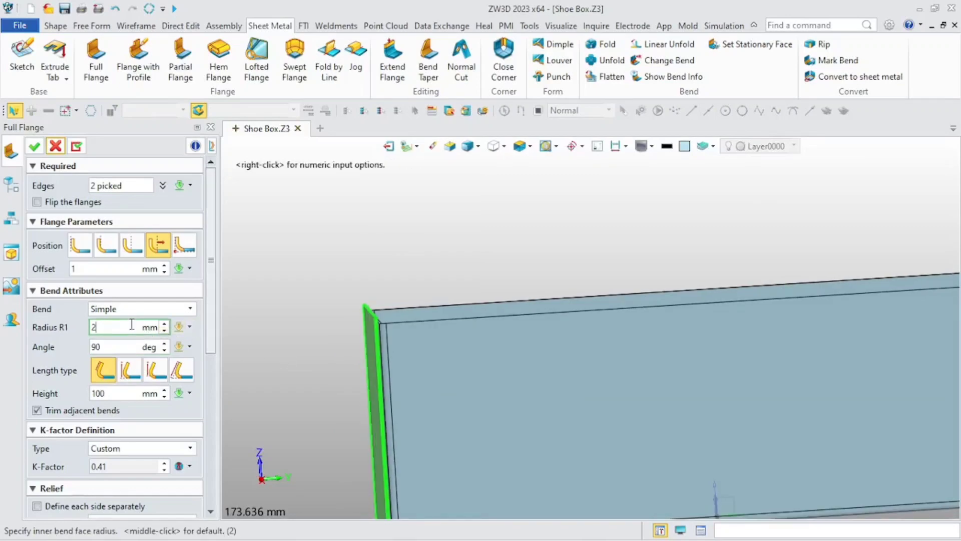
left_click(34, 146)
scroll(296, 347, "down", 3)
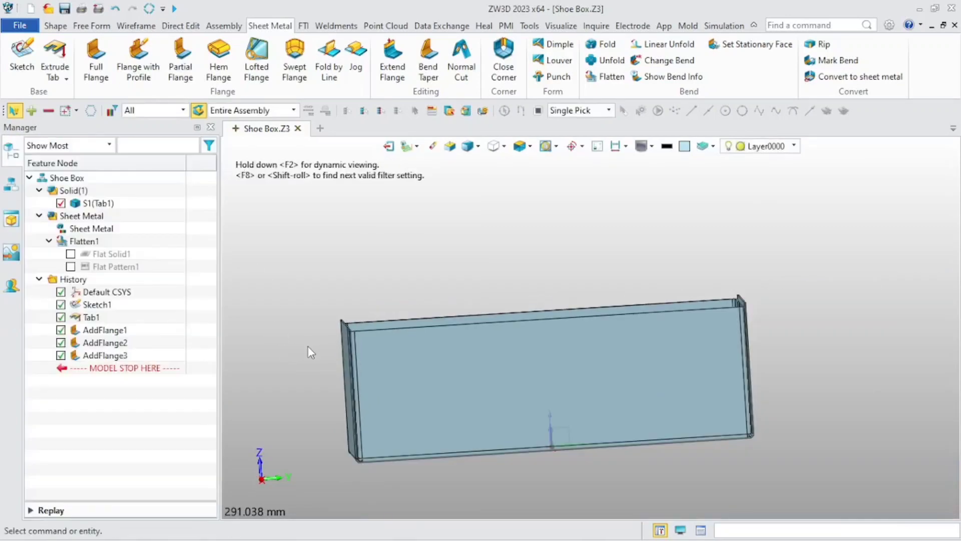
Start another Full Flange on the top edge of one end wall, using the third flange position option.
middle_click_drag(308, 347, 301, 362)
middle_click(312, 337)
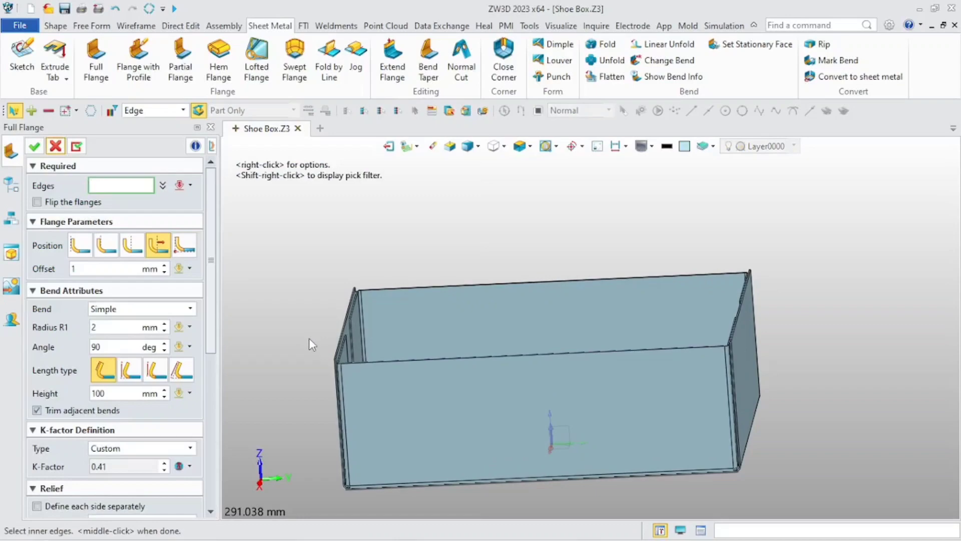
scroll(315, 350, "up", 5)
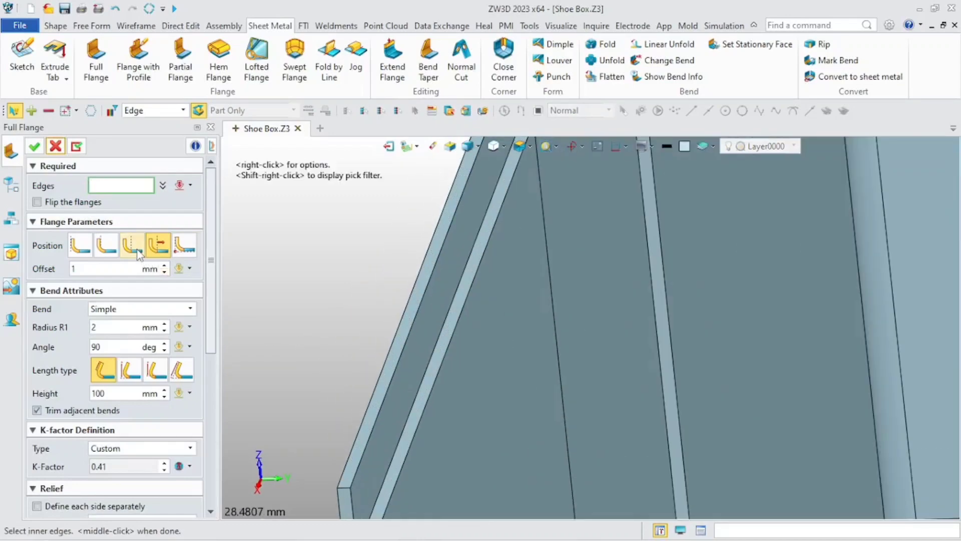
left_click(132, 246)
left_click(381, 401)
scroll(353, 374, "down", 2)
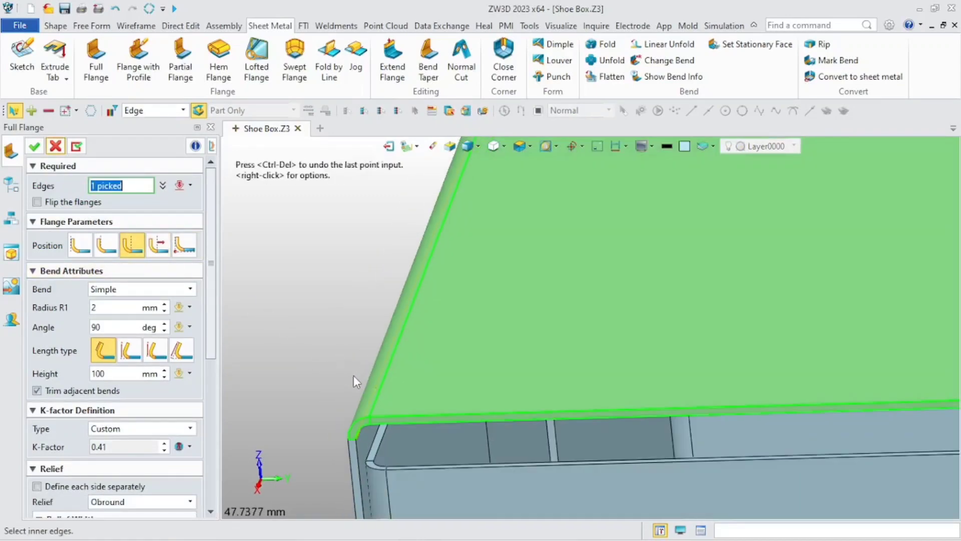
Set the top-edge flange's bend angle to 180 degrees and its bend radius to 1 mm.
right_click(170, 327)
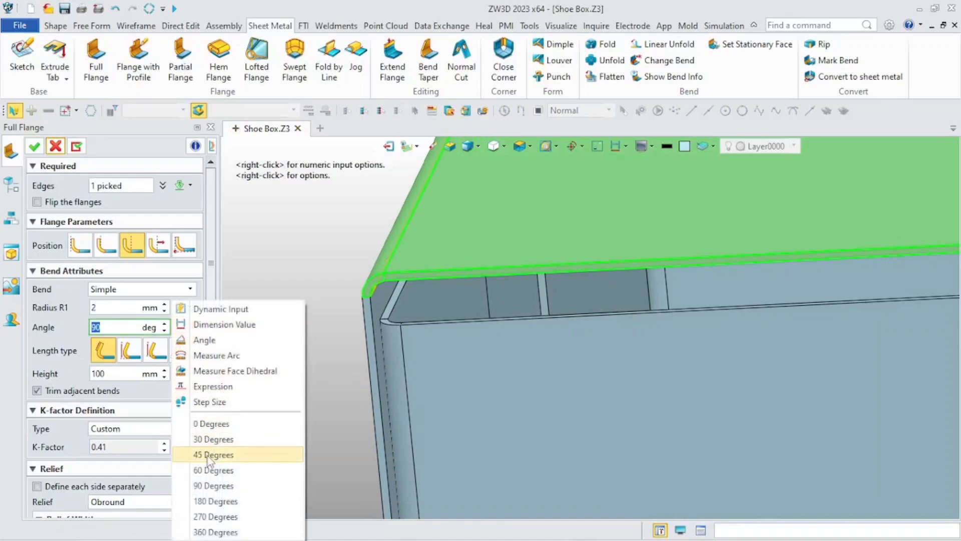
left_click(213, 501)
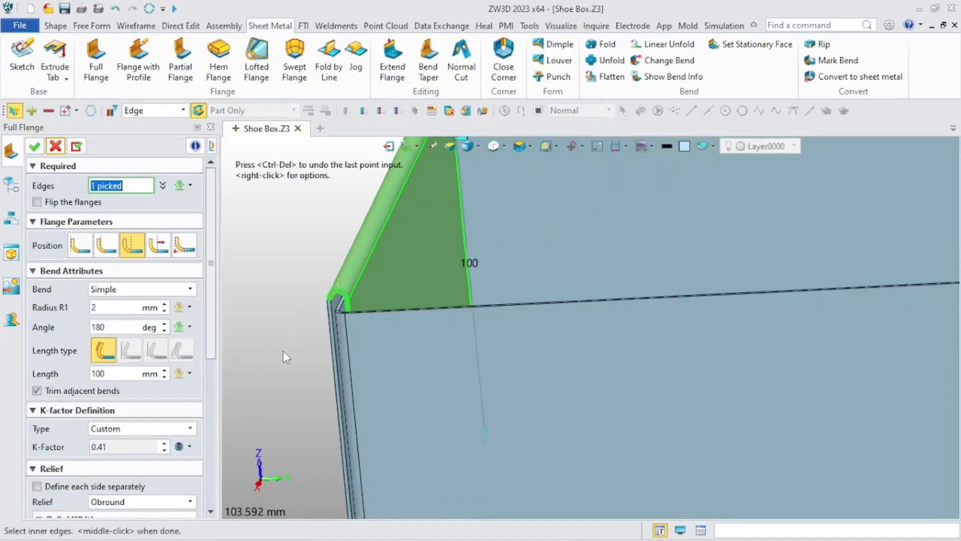
left_click(135, 308)
left_click(164, 310)
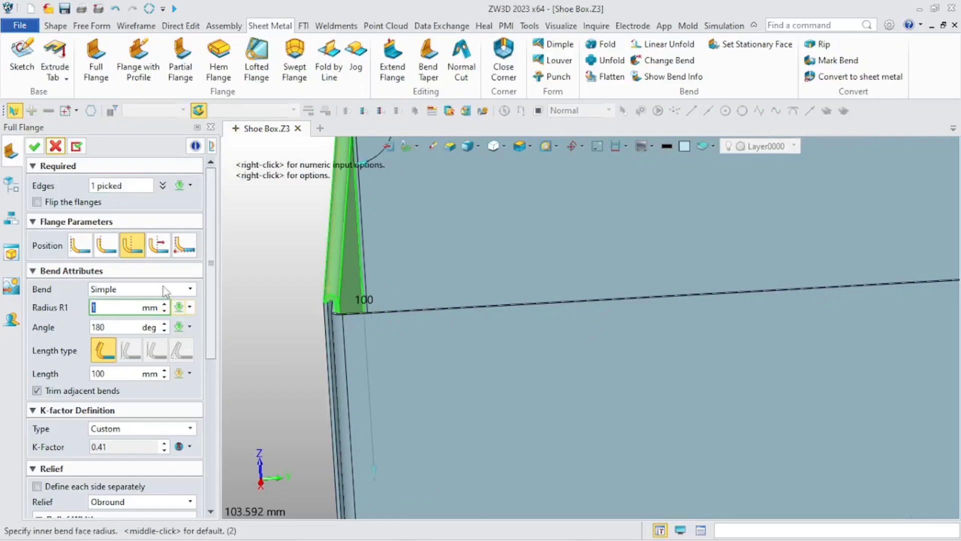
Add the top edge of the opposite end wall to the same folded flange.
left_click(135, 185)
scroll(500, 243, "down", 5)
middle_click_drag(499, 239, 434, 280)
scroll(434, 280, "up", 2)
right_click_drag(434, 280, 449, 280)
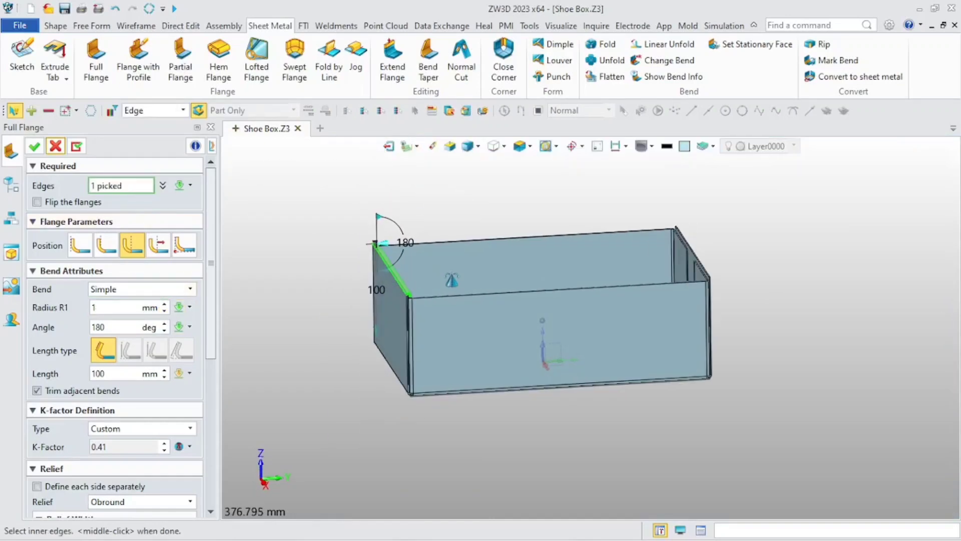
scroll(729, 245, "up", 12)
left_click(602, 323)
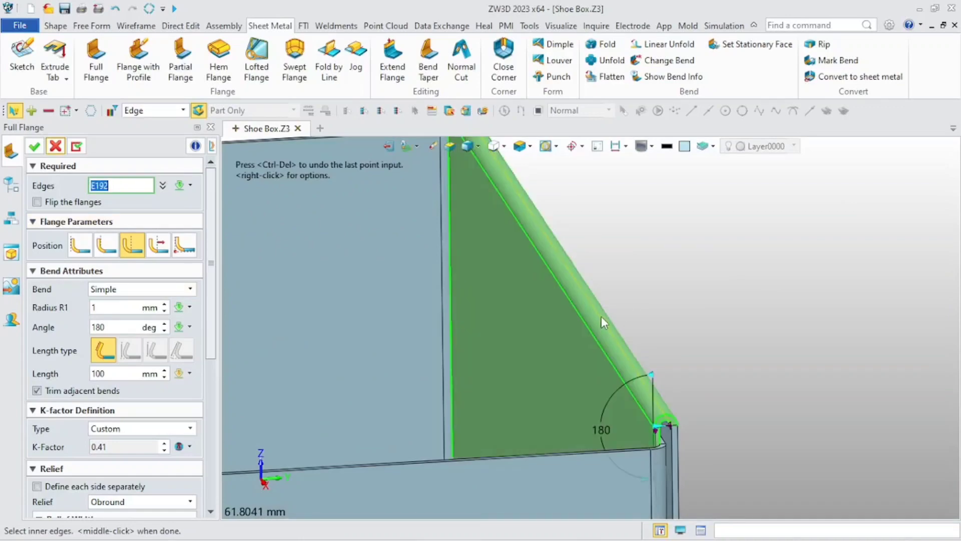
scroll(601, 317, "down", 3)
scroll(602, 323, "down", 2)
left_click(476, 370)
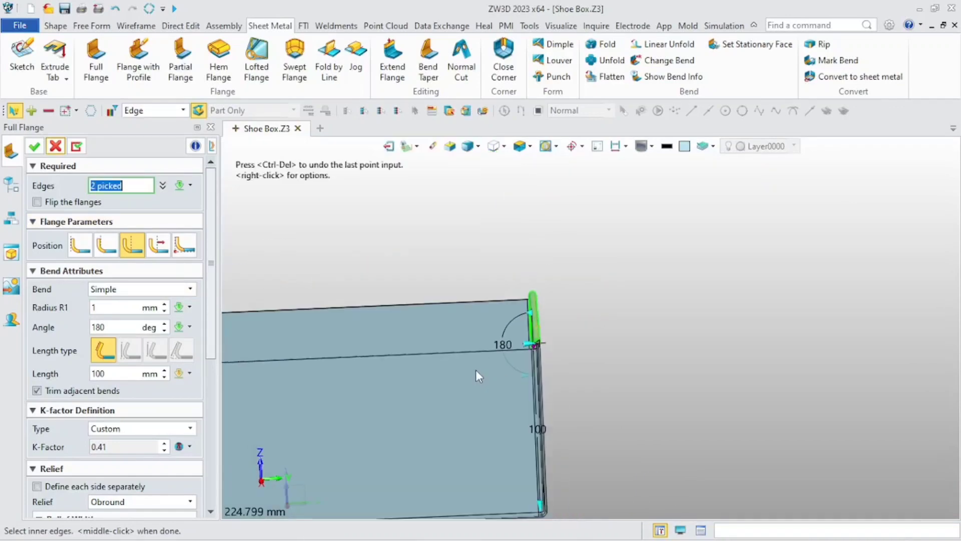
scroll(638, 343, "down", 3)
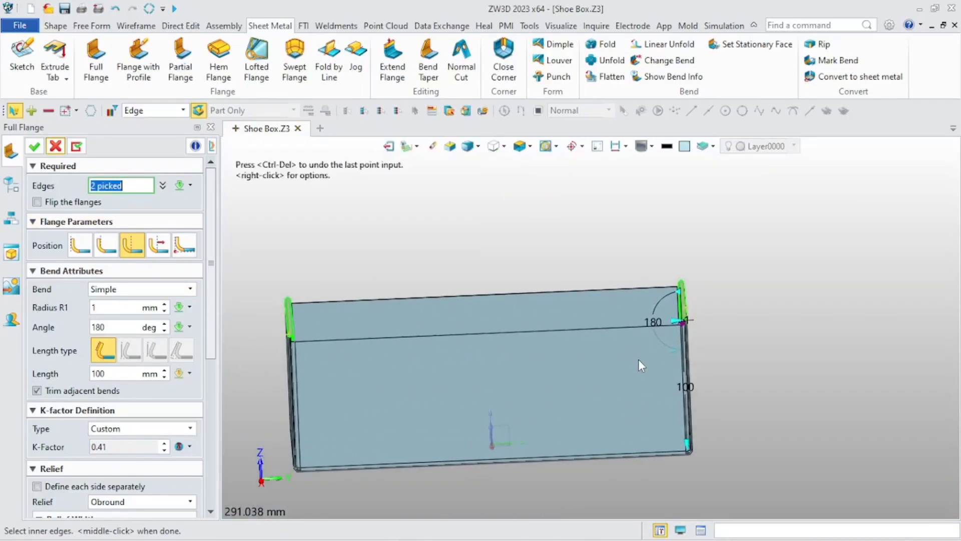
Set the length of the folded inner end flanges to 102 mm and create them.
key("ctrl+Home")
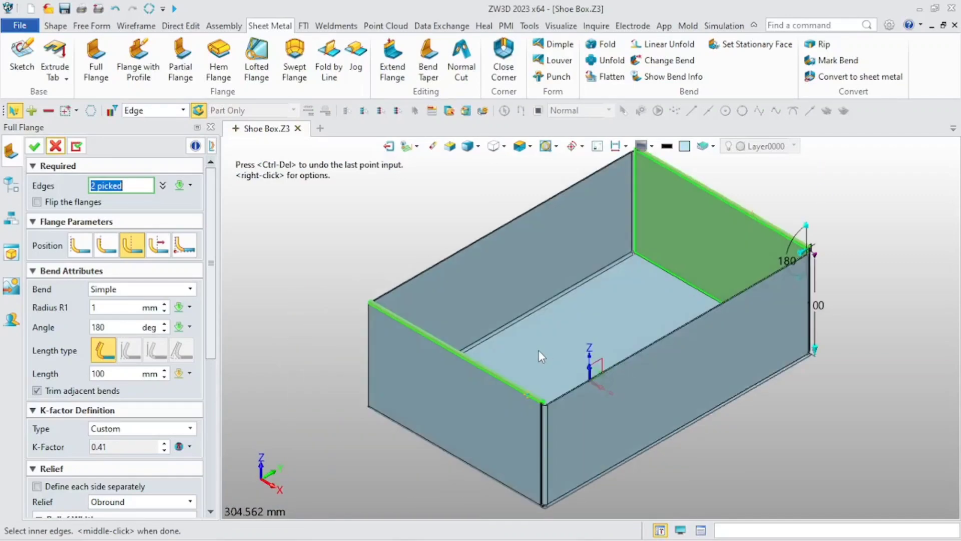
left_click(136, 374)
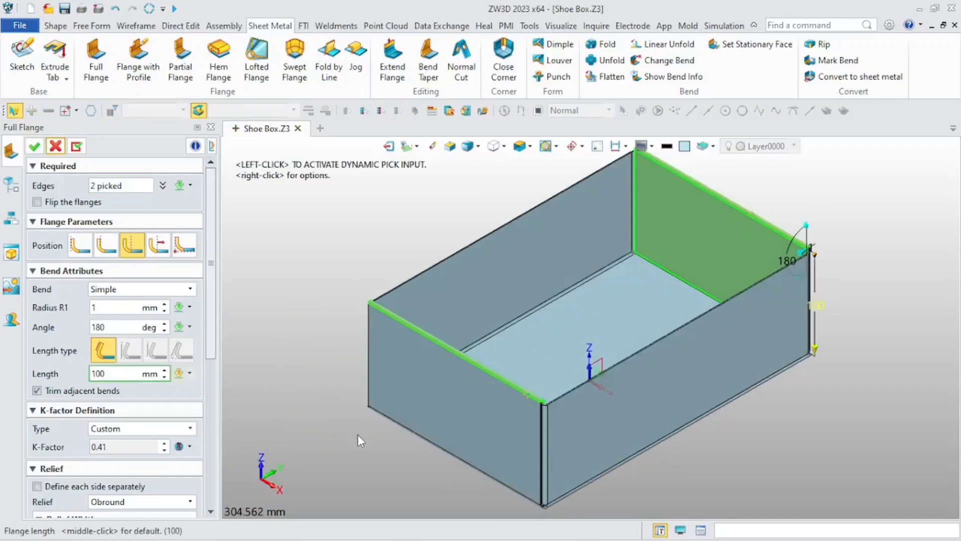
middle_click_drag(357, 435, 395, 374)
scroll(395, 368, "up", 6)
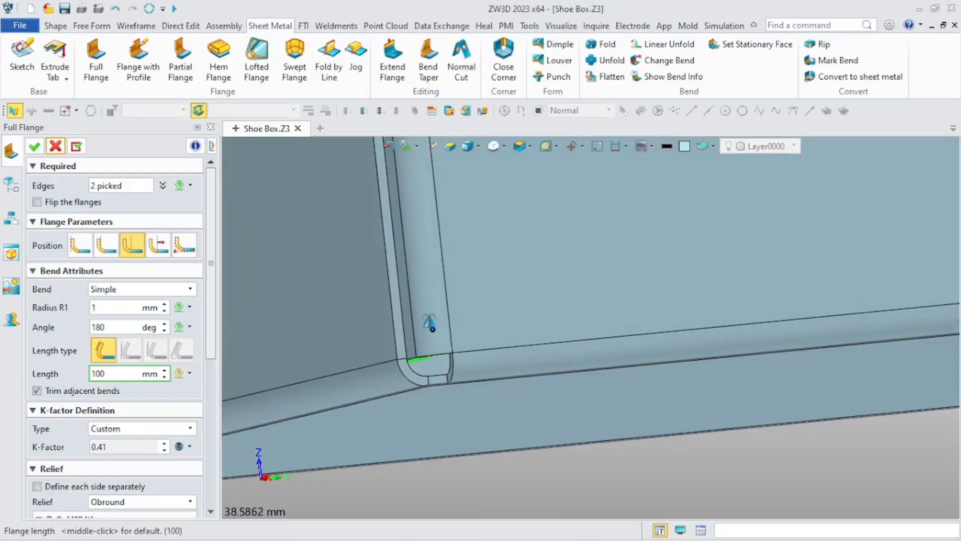
left_click(108, 373)
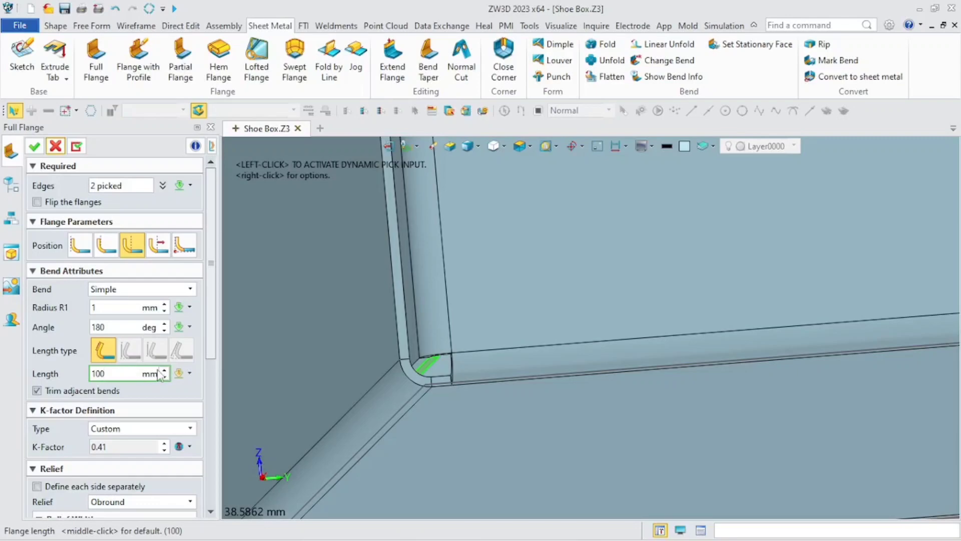
left_click(177, 374)
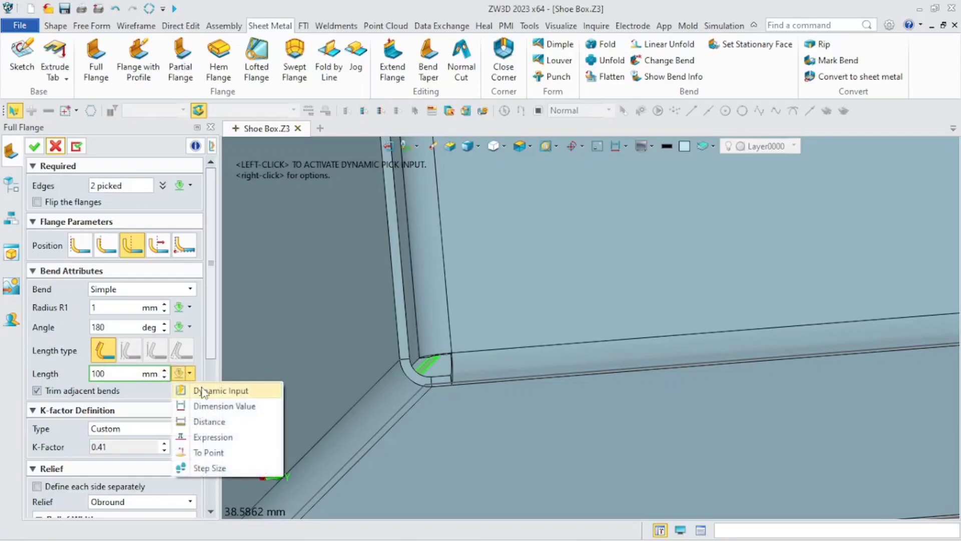
left_click(181, 388)
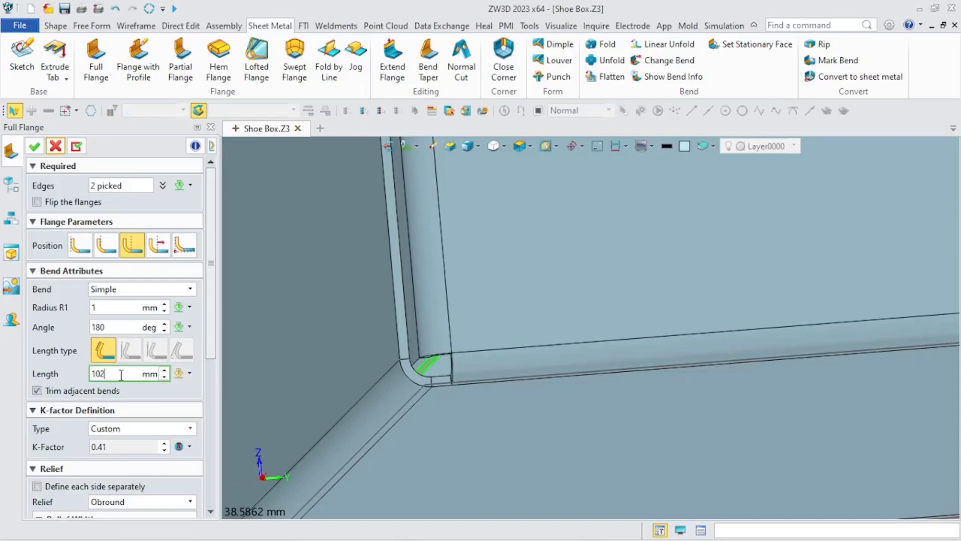
key("Return")
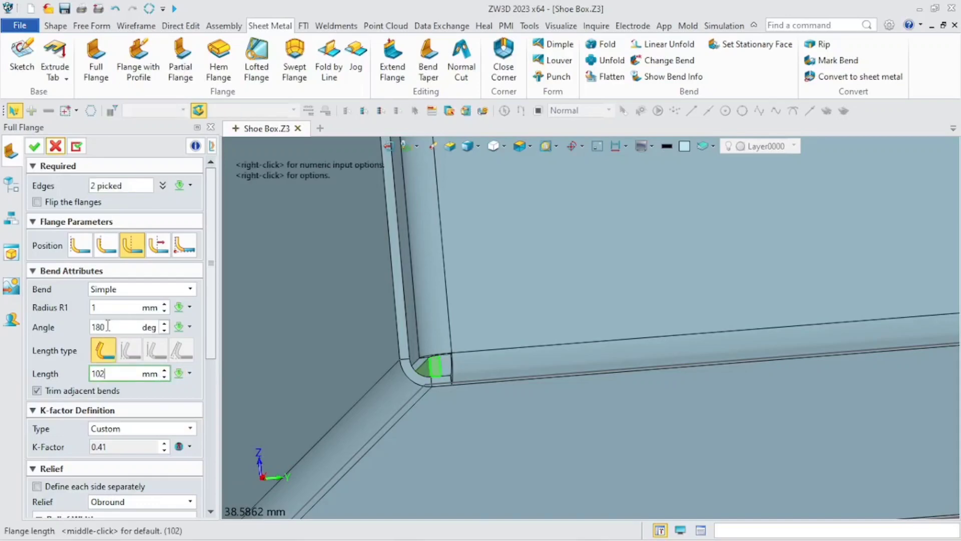
left_click(120, 326)
left_click(34, 146)
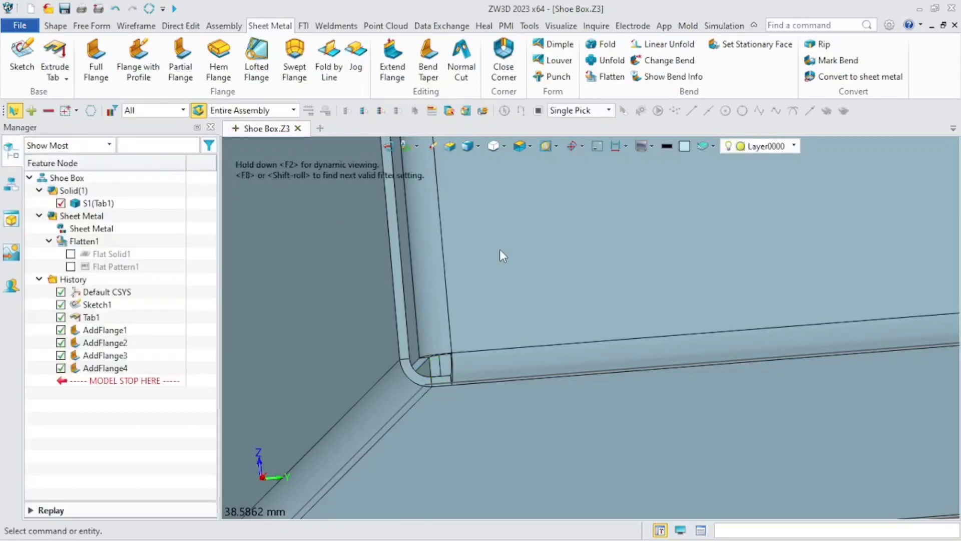
Examine the folded-over end flanges at the box corners and along the wall edges.
scroll(500, 249, "down", 8)
scroll(495, 284, "up", 1)
middle_click_drag(422, 380, 451, 325)
scroll(749, 295, "up", 6)
middle_click_drag(731, 315, 692, 314)
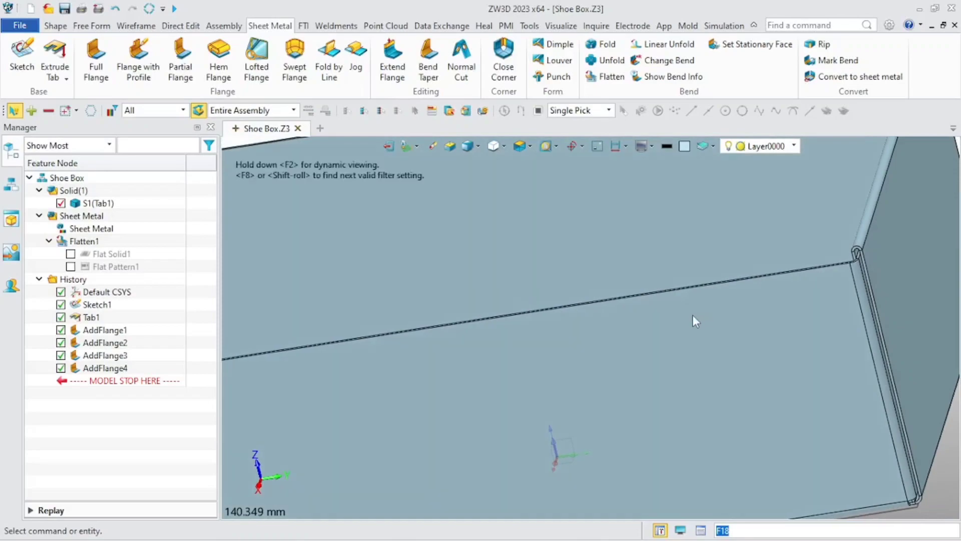
scroll(692, 315, "down", 6)
middle_click_drag(551, 325, 365, 305)
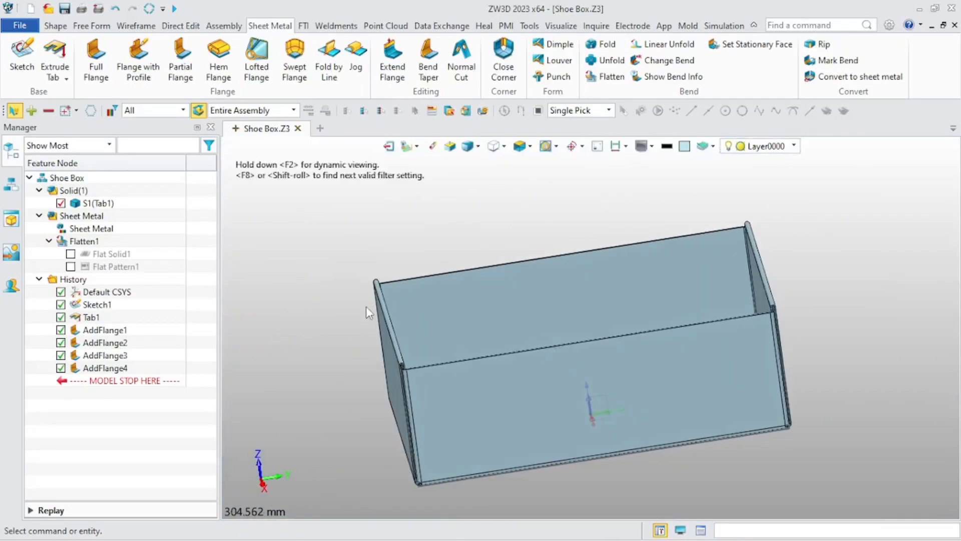
Start another Full Flange on the top edge of the rear long side wall.
middle_click(281, 293)
middle_click_drag(293, 315, 401, 280)
scroll(470, 294, "up", 6)
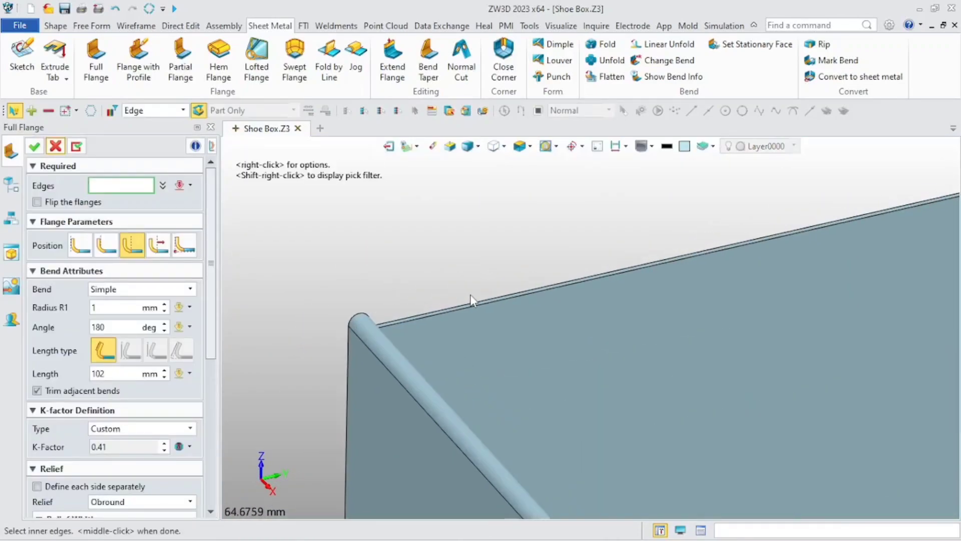
left_click(443, 315)
scroll(422, 314, "down", 4)
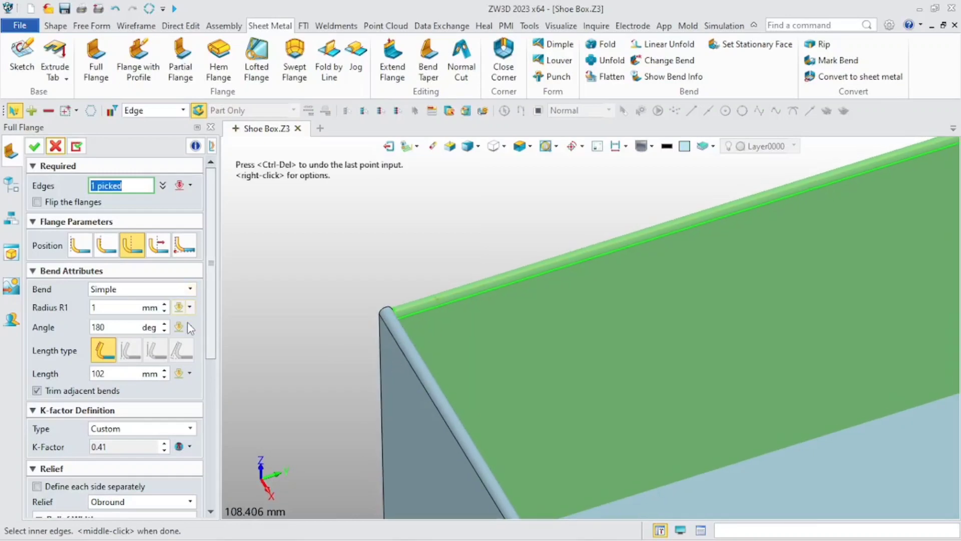
Set the lid flange's bend angle to 90 degrees and its length to 200 mm.
left_click(150, 327)
right_click(173, 327)
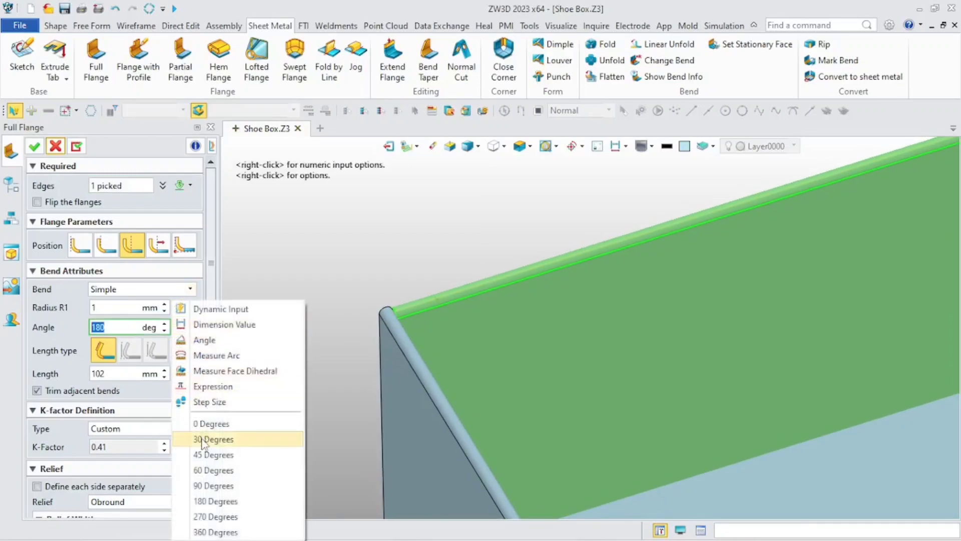
left_click(205, 486)
scroll(389, 293, "down", 6)
left_click(130, 377)
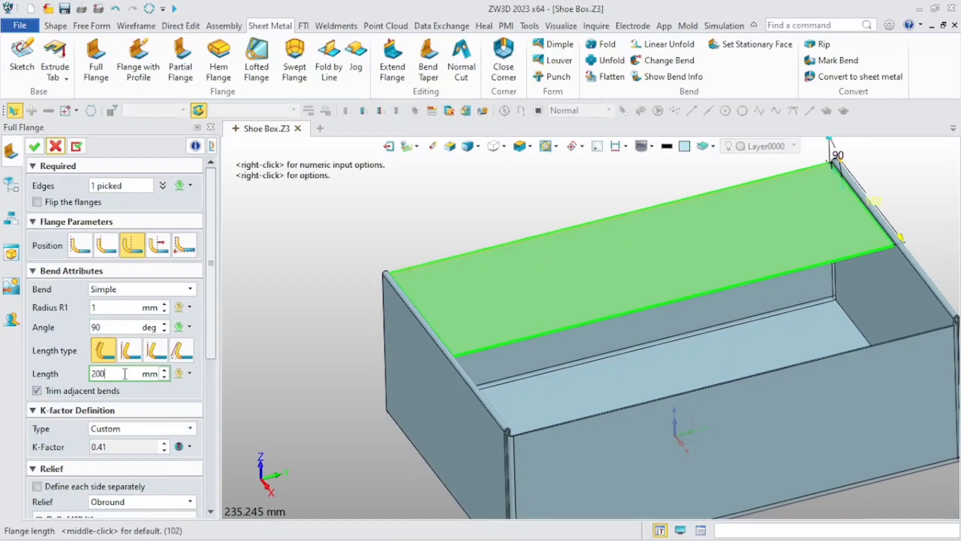
key("Return")
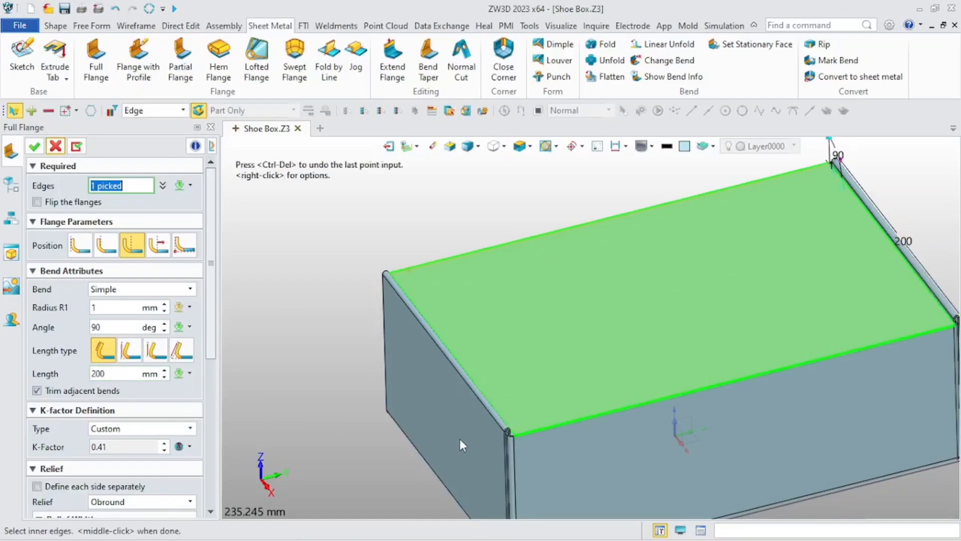
Switch the lid flange to the second length type, keep its height at 200 mm, and create it.
scroll(498, 415, "up", 4)
scroll(581, 414, "up", 2)
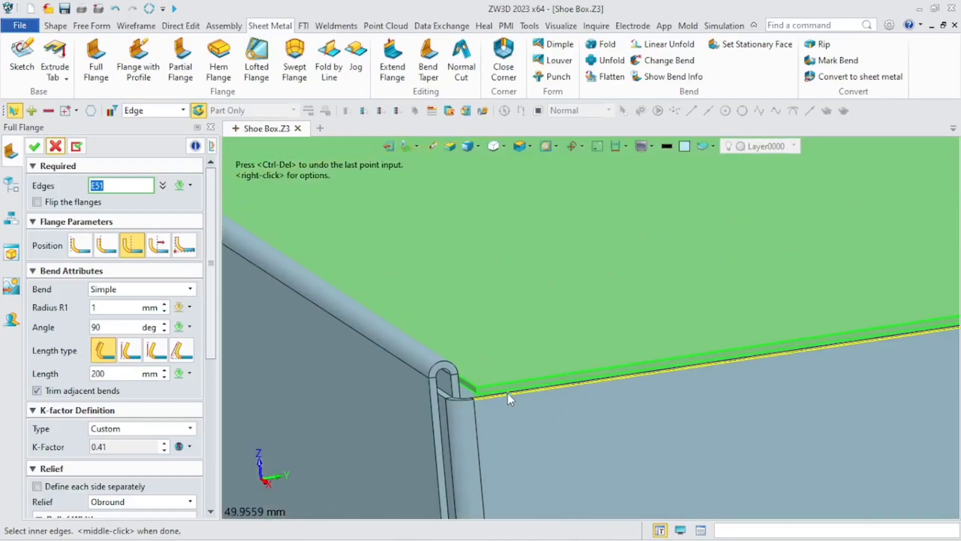
left_click(508, 392)
middle_click_drag(507, 392, 485, 401)
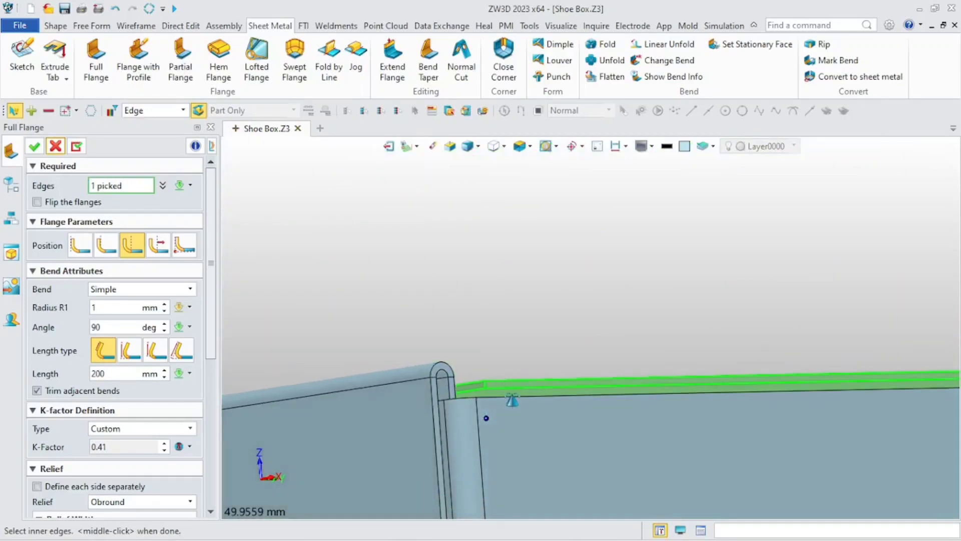
left_click(129, 350)
scroll(409, 410, "down", 2)
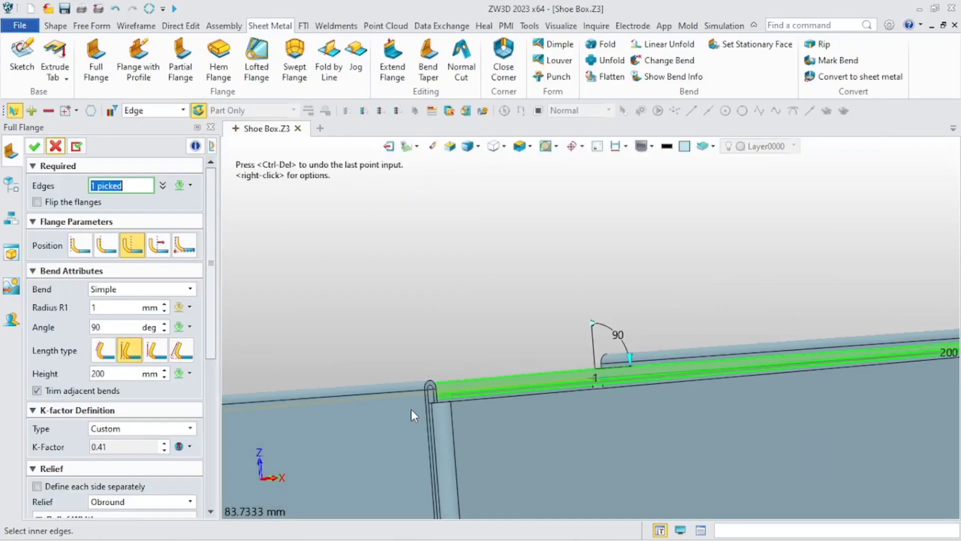
right_click_drag(410, 410, 416, 412)
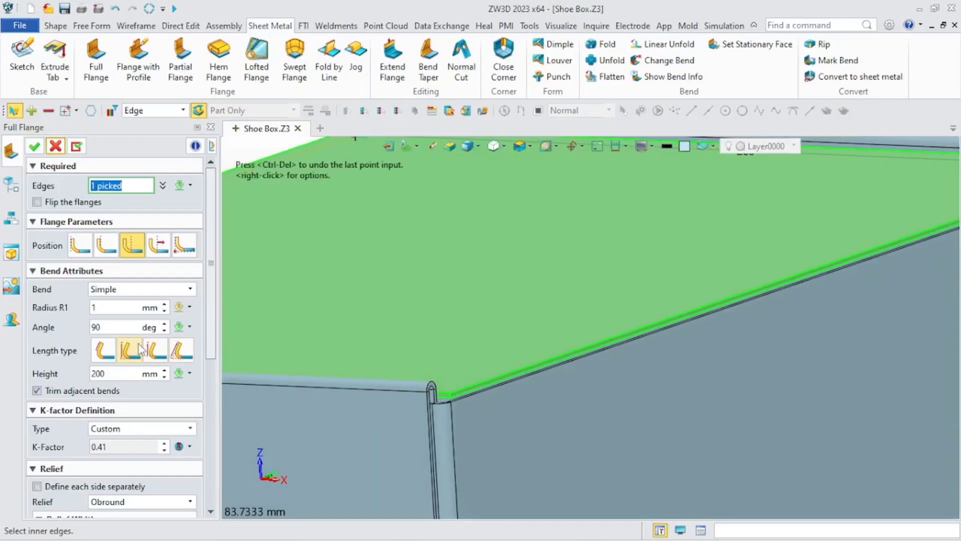
left_click(121, 374)
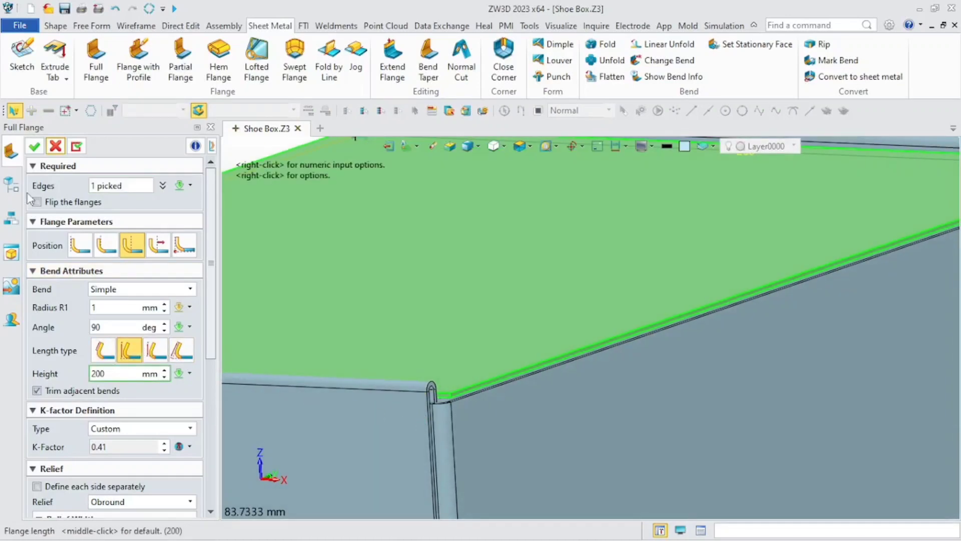
middle_click(359, 337)
right_click_drag(358, 337, 377, 314)
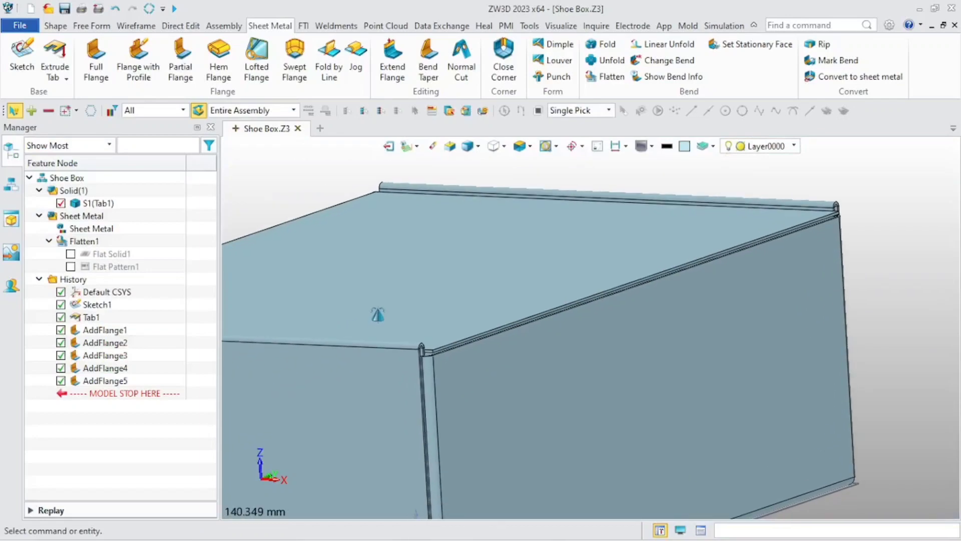
Start a Full Flange on the free front edge of the lid.
middle_click(839, 333)
scroll(410, 341, "up", 4)
left_click(509, 371)
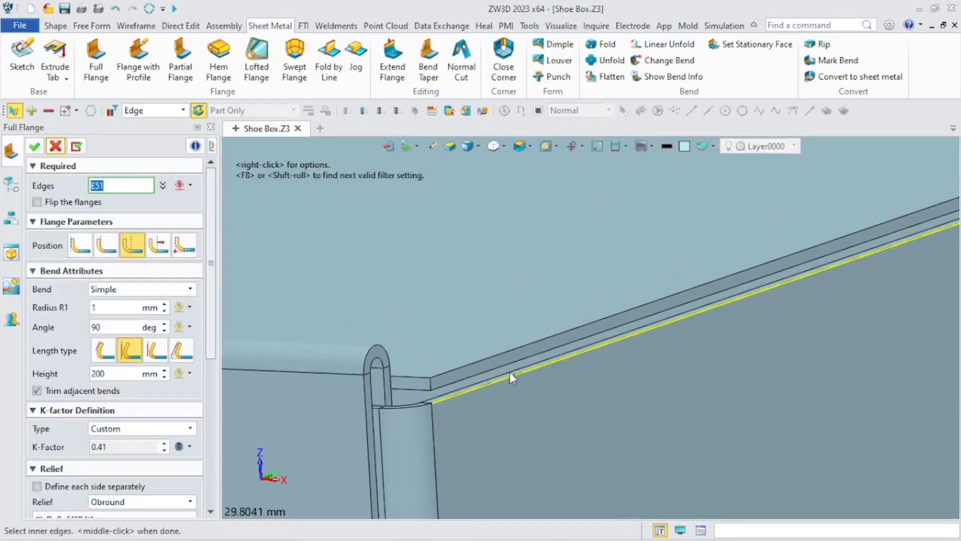
middle_click(476, 373)
right_click_drag(476, 373, 349, 370)
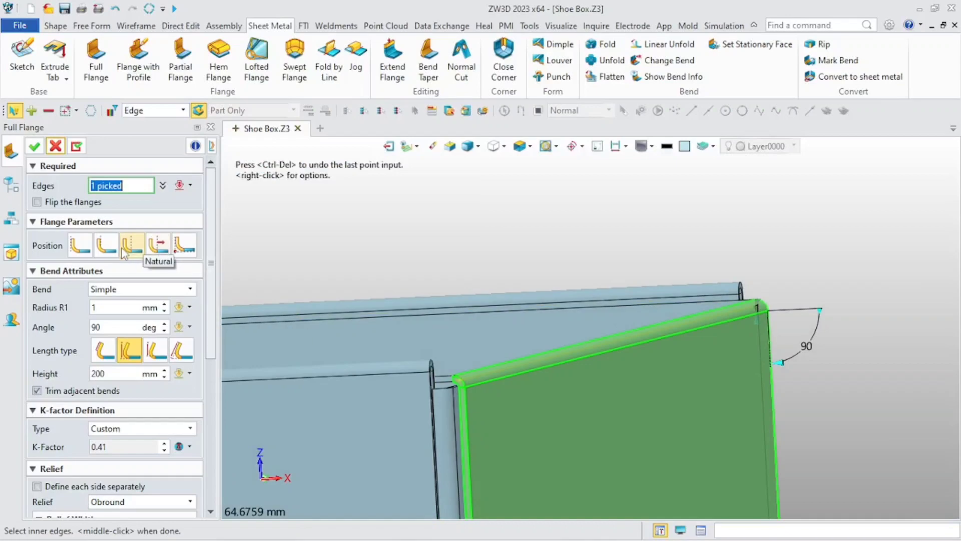
Use the second flange position option, set the front lid flap's height to 50 mm, and create it.
left_click(105, 245)
scroll(302, 399, "down", 2)
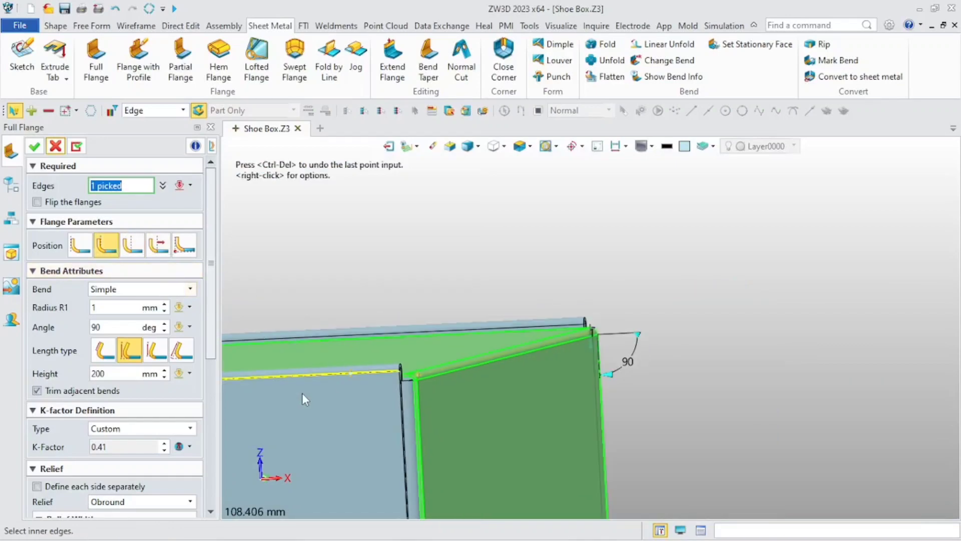
left_click(117, 373)
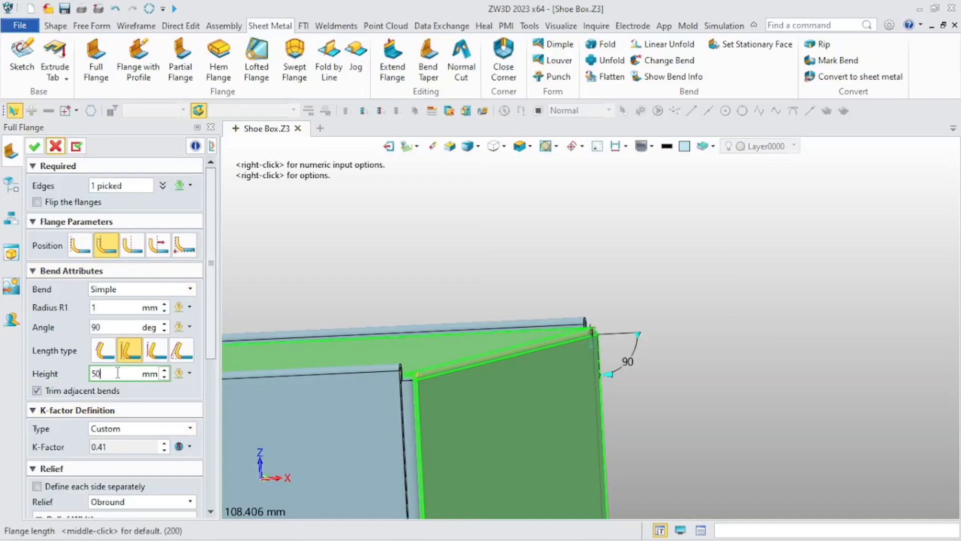
type("50")
key("Return")
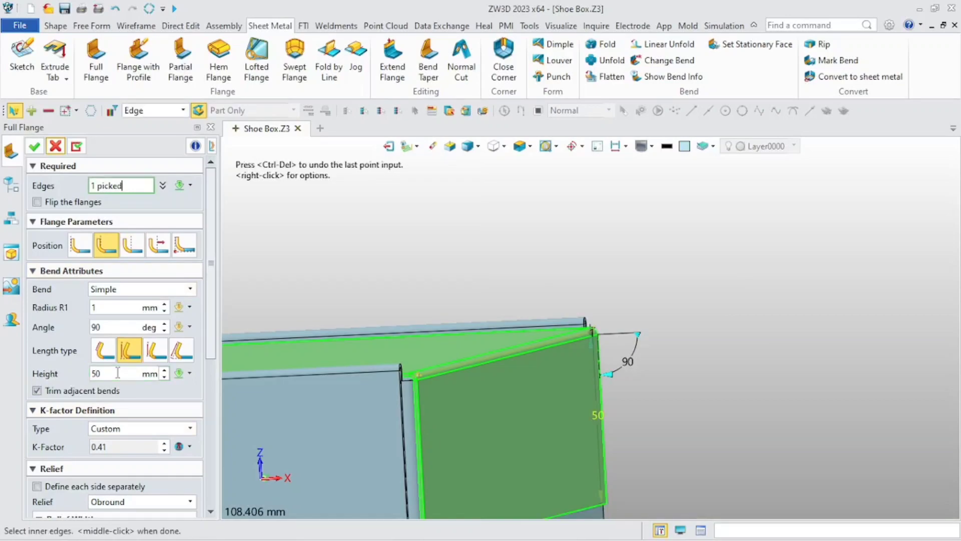
left_click(34, 147)
middle_click_drag(343, 265, 485, 261)
scroll(484, 260, "down", 2)
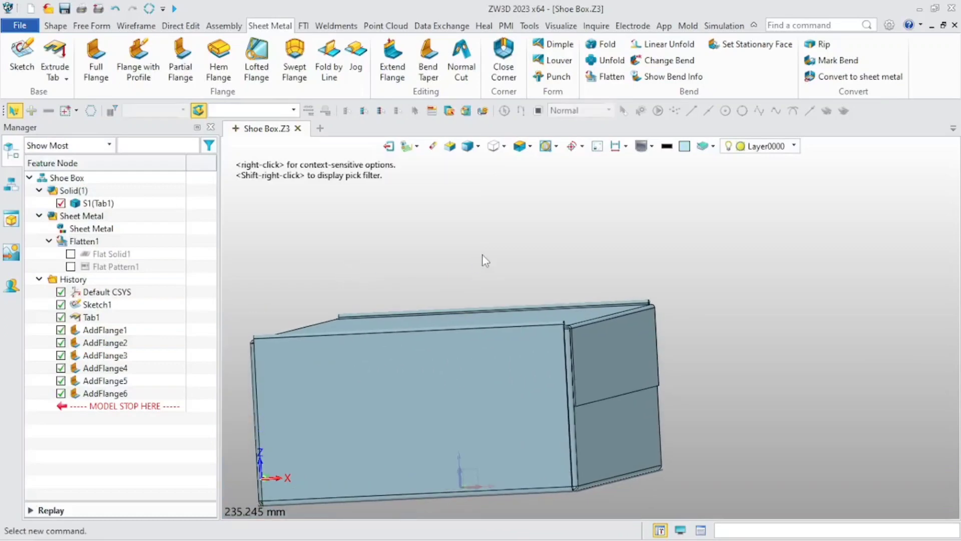
middle_click(347, 384)
middle_click_drag(347, 384, 333, 401)
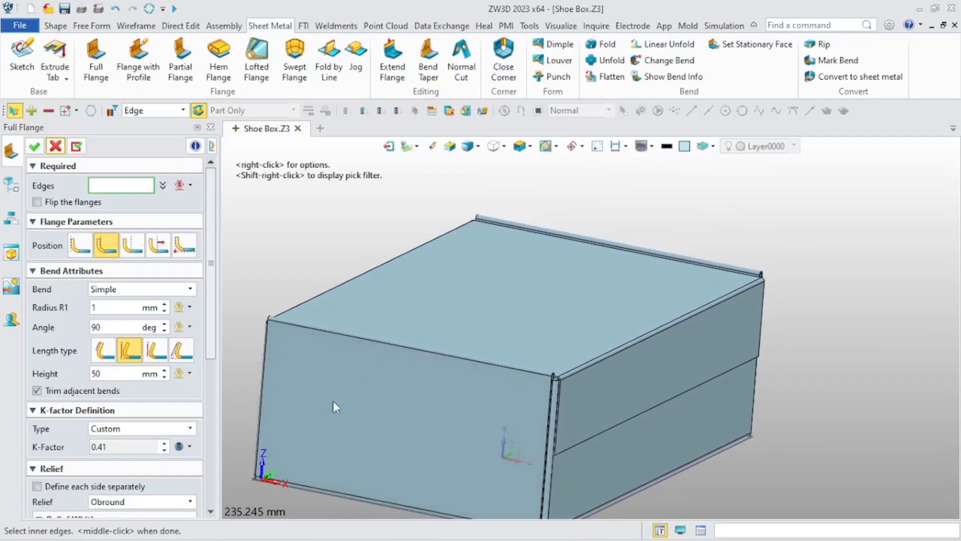
key("Home")
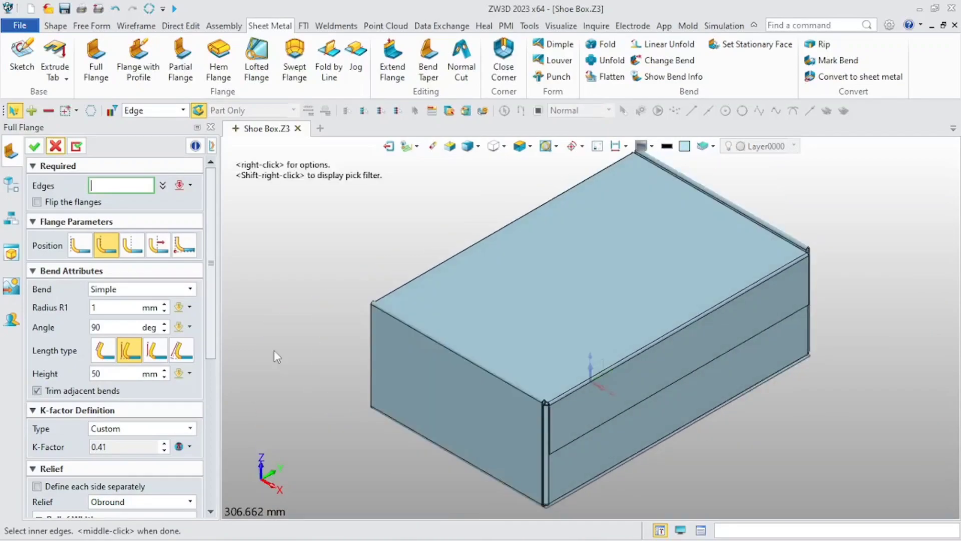
left_click(55, 146)
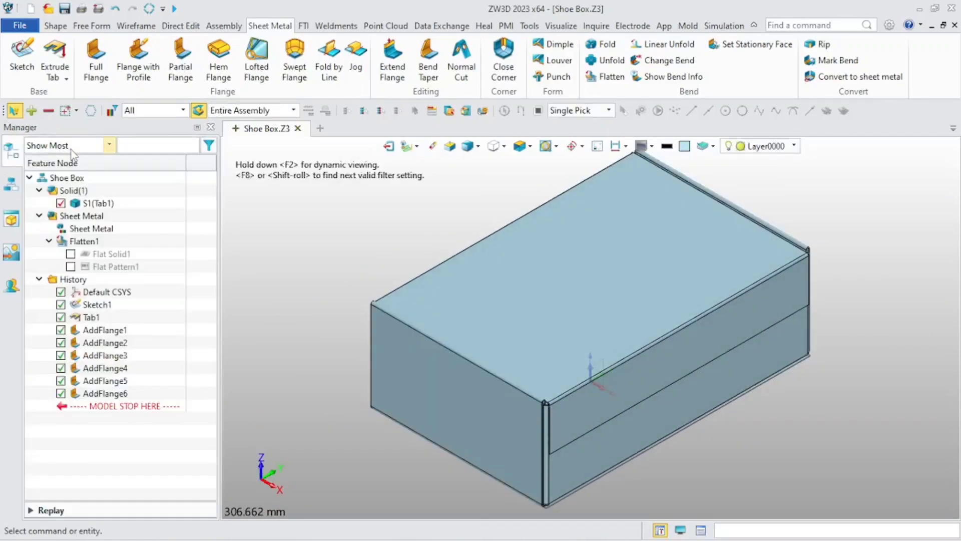
Start Unfold on the box shape and pick the box's bottom face as the stationary face.
left_click(611, 60)
left_click(574, 266)
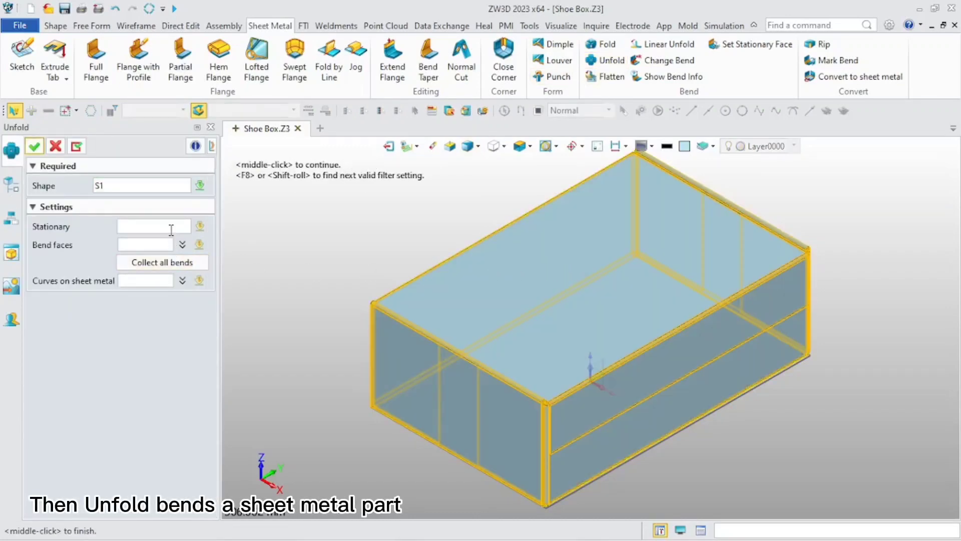
middle_click(534, 267)
right_click_drag(372, 434, 427, 443)
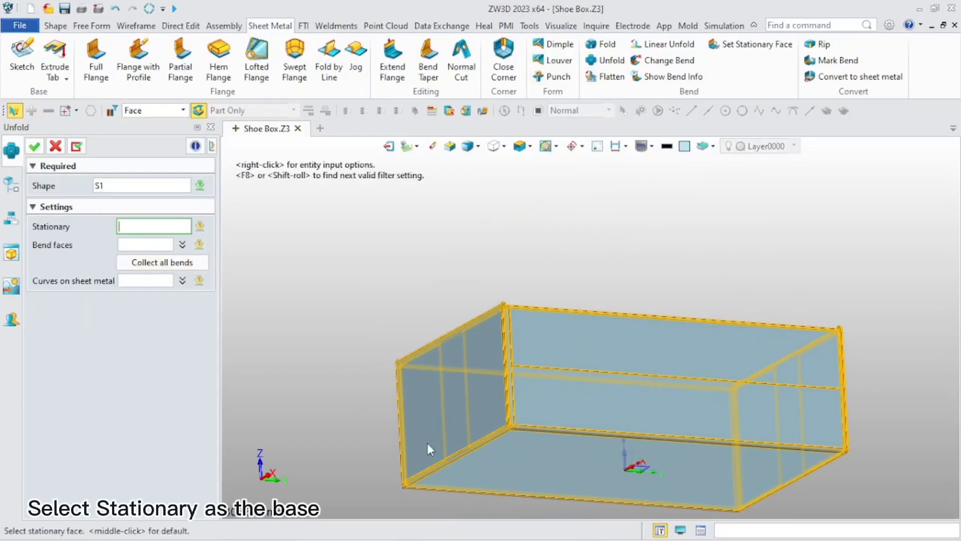
left_click(536, 464)
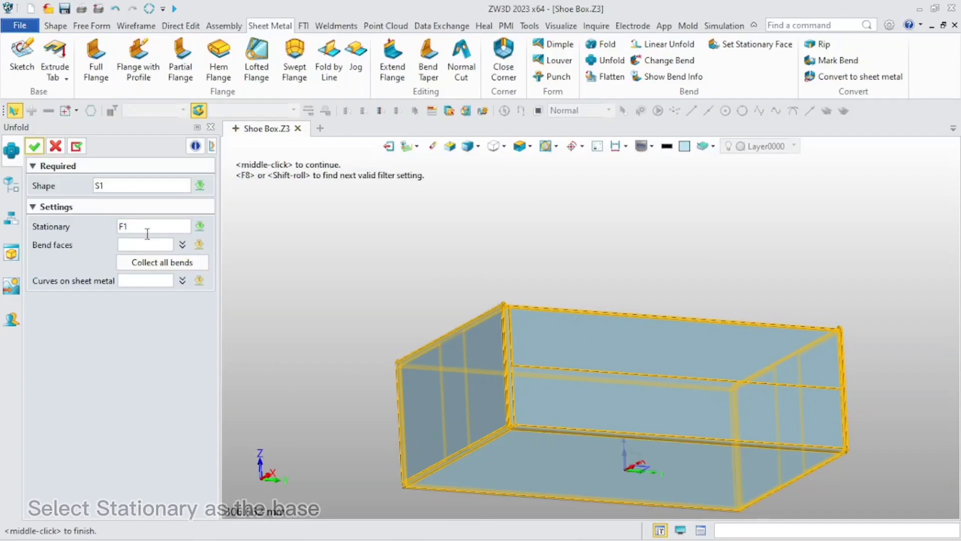
Pick the lid's rear hinge bend and the adjoining end wall's top fold as bend faces for the unfold.
middle_click(479, 452)
right_click_drag(339, 337, 396, 367)
scroll(301, 360, "up", 8)
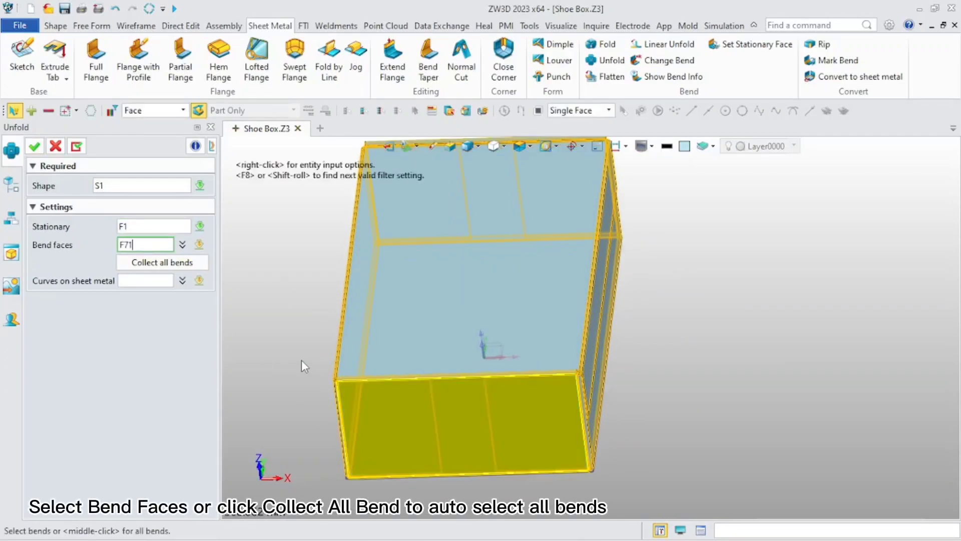
left_click(327, 423)
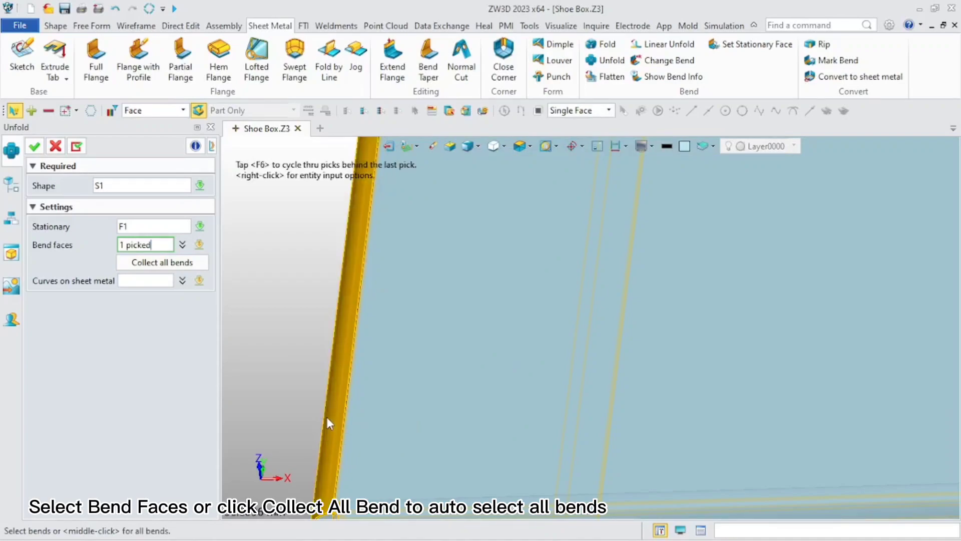
right_click_drag(326, 417, 358, 431)
left_click(358, 431)
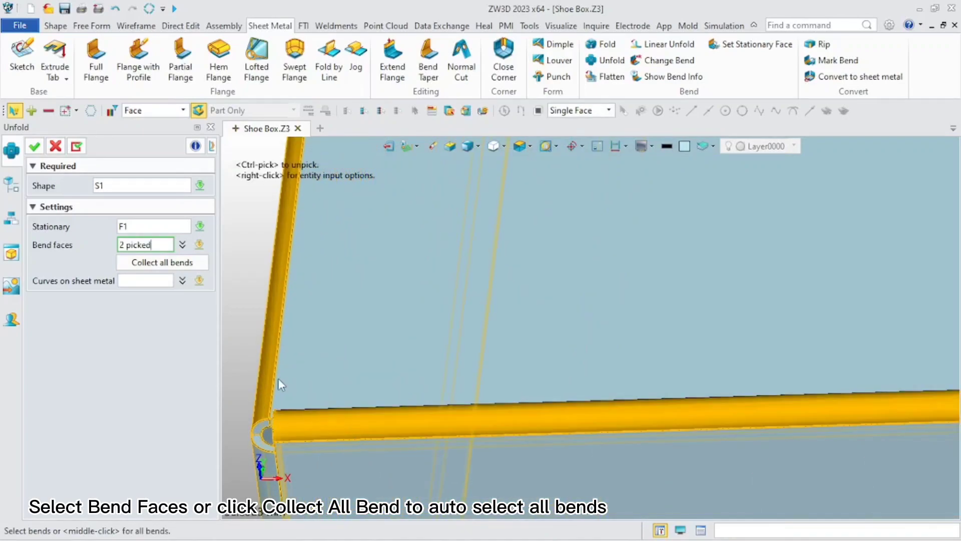
Add the front flap's bend and the other end wall's top fold to the bend faces, and create the unfold.
scroll(278, 377, "down", 5)
right_click_drag(357, 361, 437, 355)
scroll(437, 355, "up", 5)
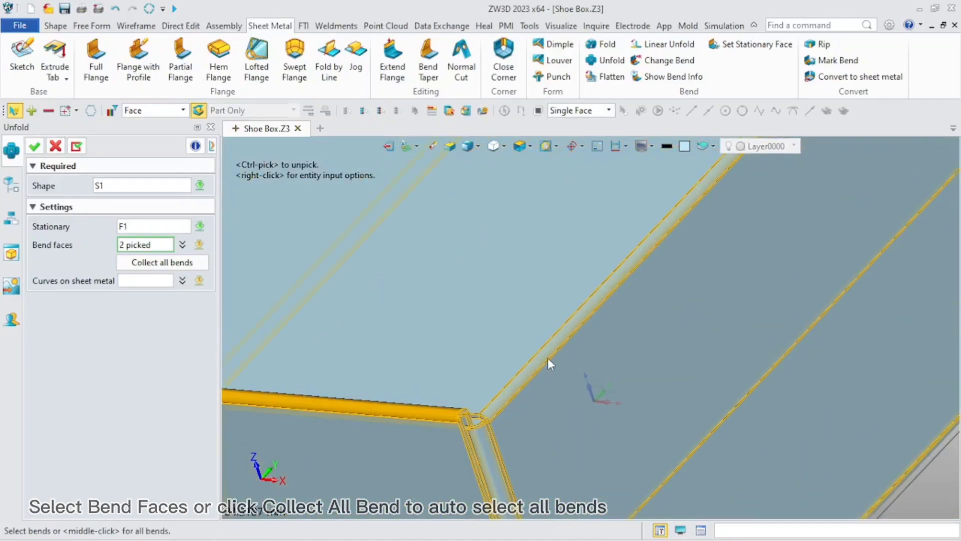
scroll(541, 359, "down", 8)
right_click_drag(519, 358, 517, 358)
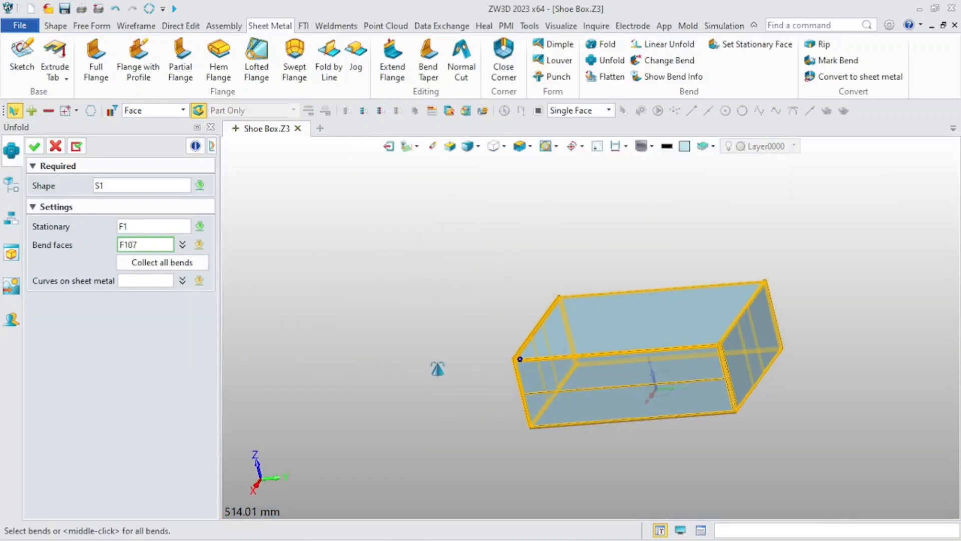
scroll(734, 351, "up", 6)
left_click(688, 345)
scroll(547, 333, "down", 6)
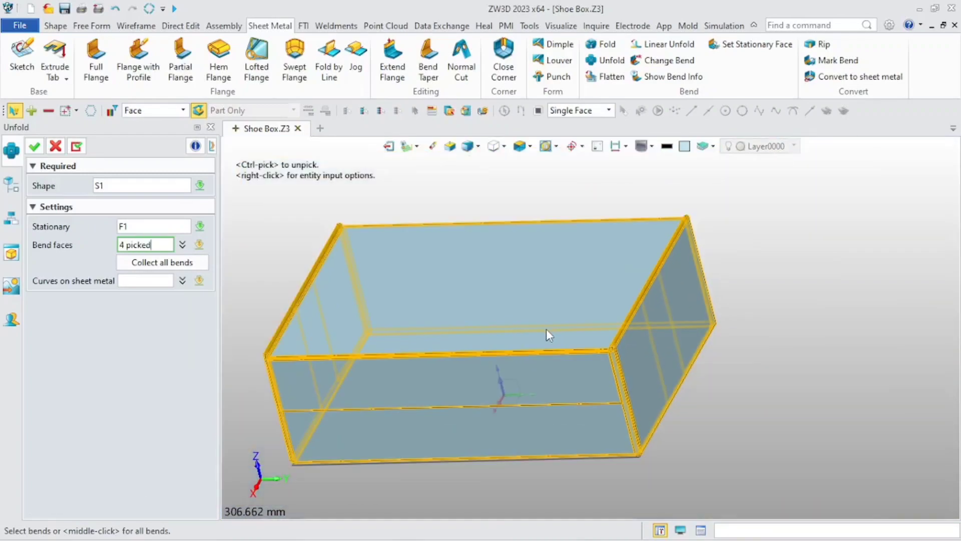
left_click(34, 146)
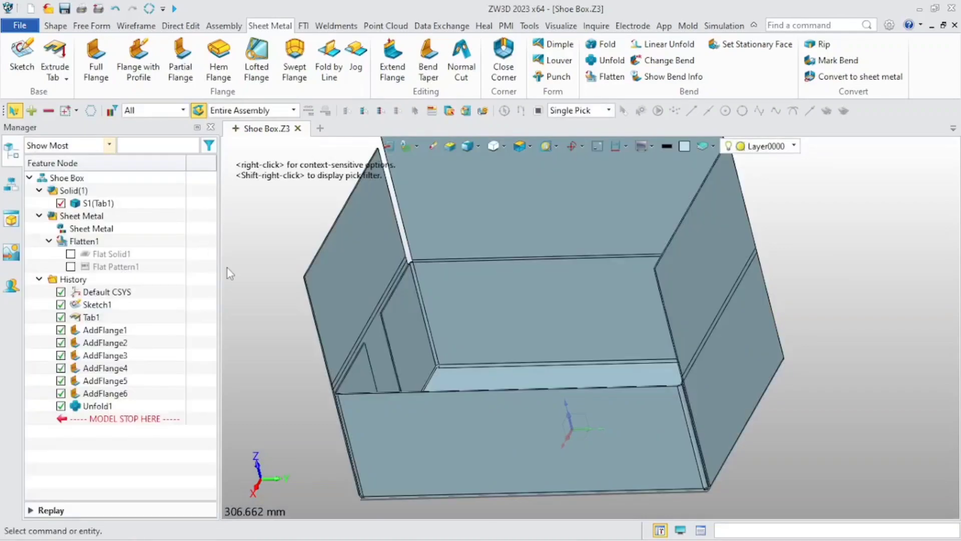
Start Flange with Profile on the inner side edge of the opened lid, below the flap.
middle_click_drag(286, 378, 311, 375)
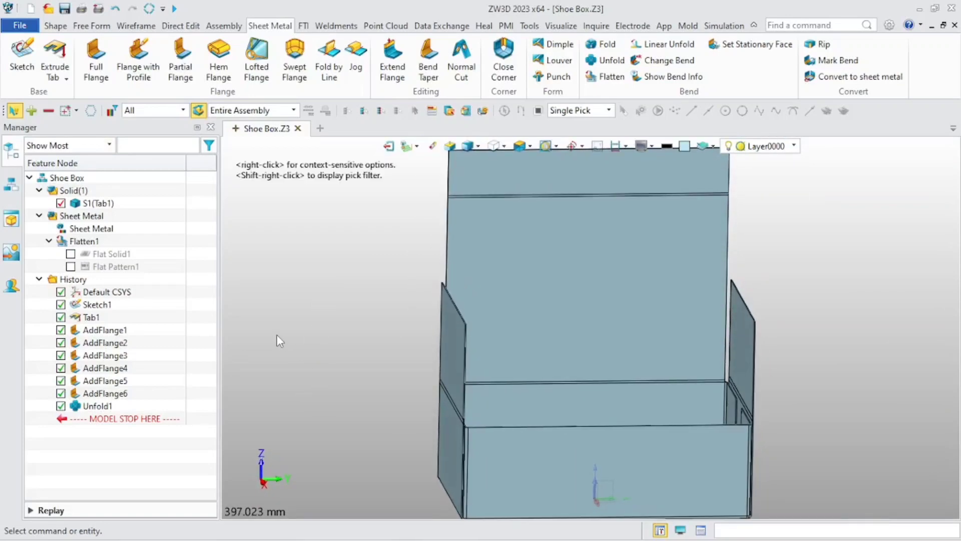
left_click(140, 78)
middle_click_drag(361, 306, 390, 351)
scroll(429, 310, "up", 5)
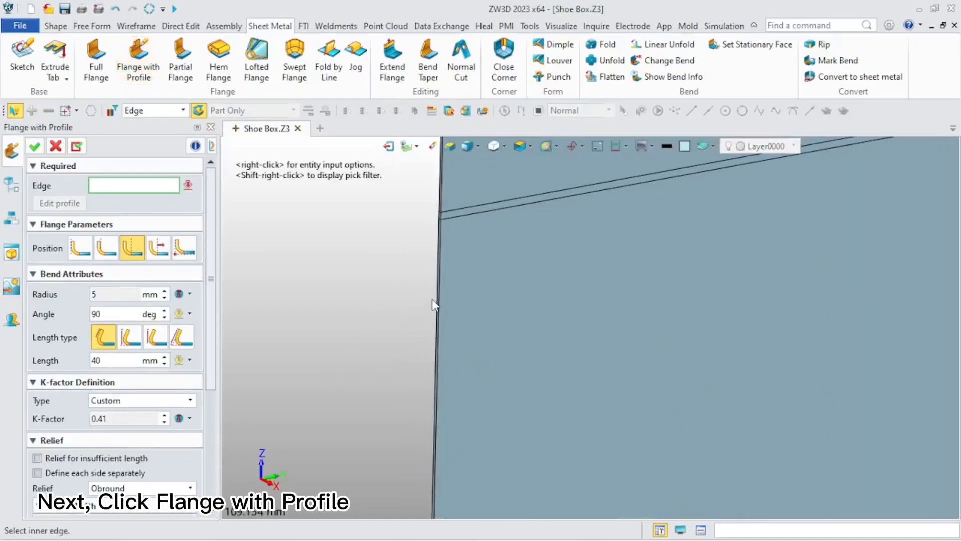
left_click(439, 299)
scroll(435, 292, "down", 4)
middle_click_drag(434, 292, 301, 369)
Override the profile flange's global bend radius with a direct value of 2 mm.
left_click(190, 294)
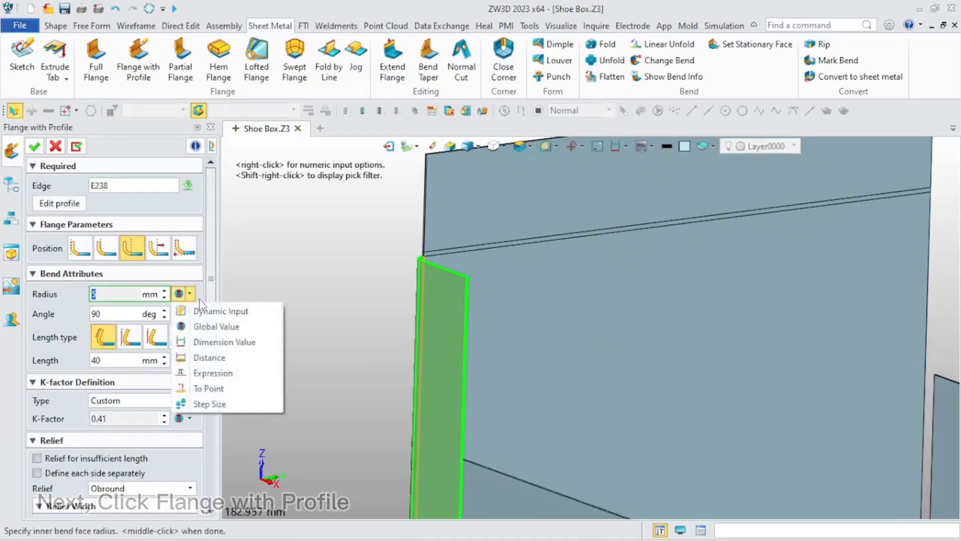
left_click(204, 309)
type("2")
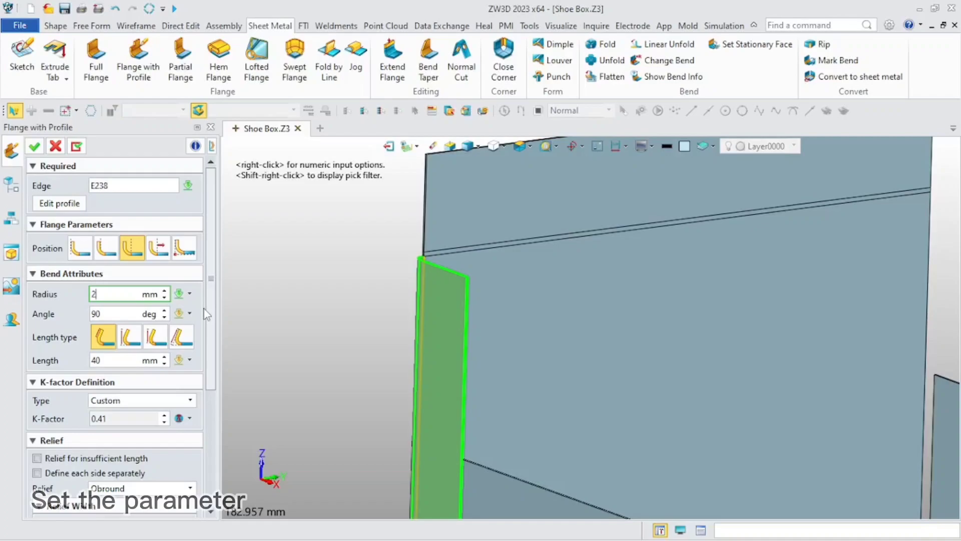
key("Return")
scroll(640, 305, "down", 2)
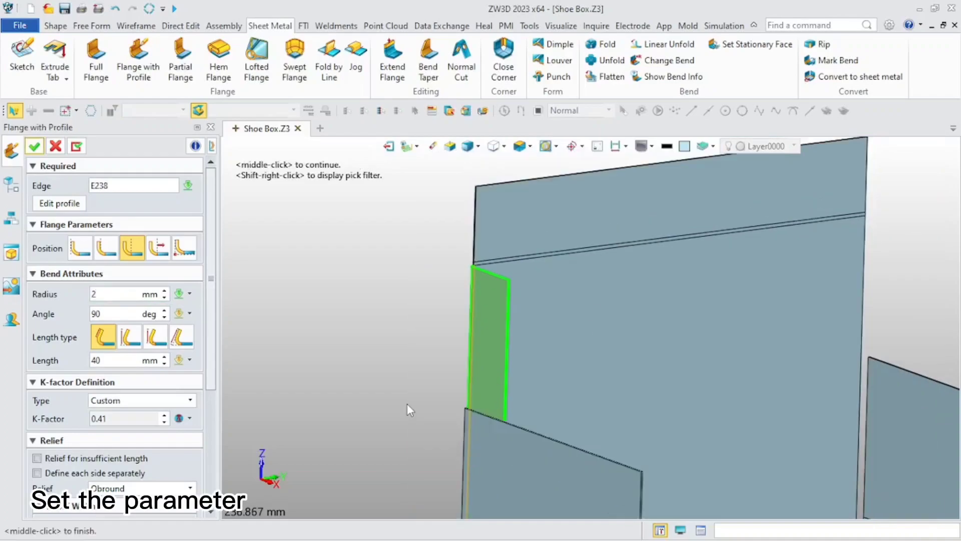
Compare the second flange position option against the box, and settle on the first position option for the lid's side flange.
scroll(590, 326, "down", 5)
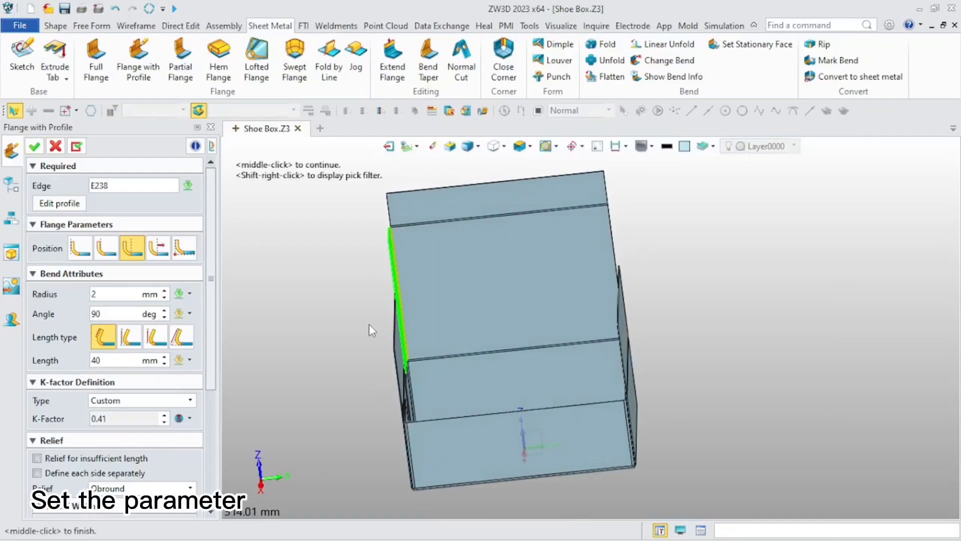
scroll(370, 325, "up", 6)
scroll(409, 285, "down", 1)
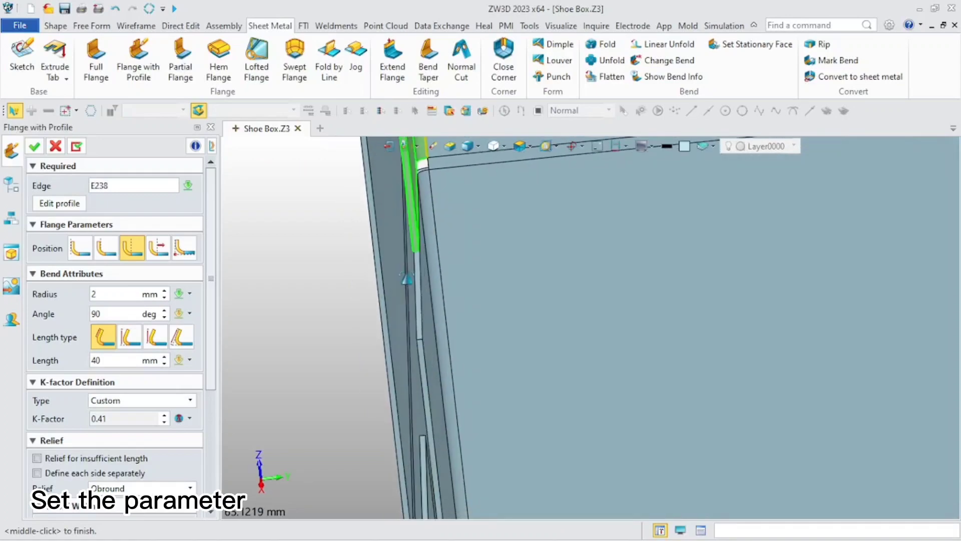
left_click(104, 249)
scroll(269, 292, "down", 4)
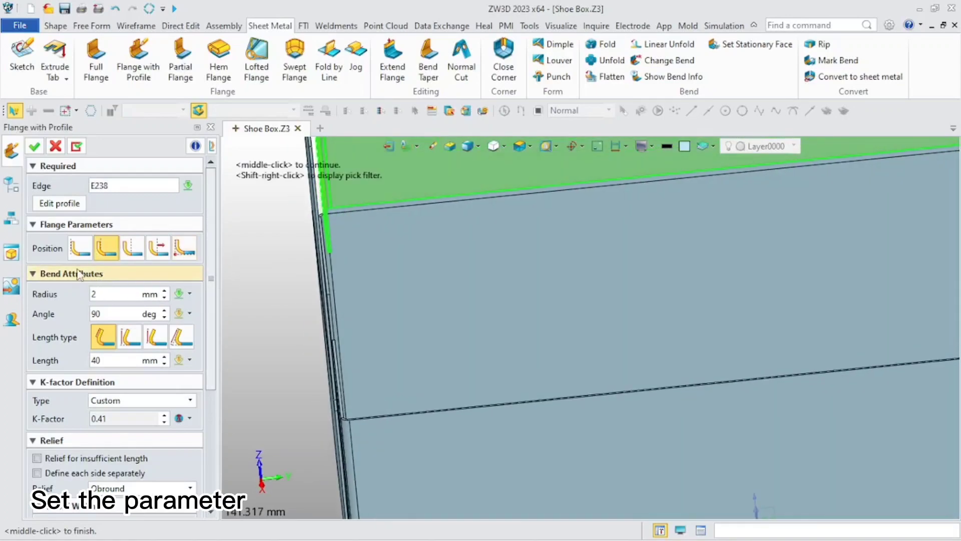
left_click(80, 248)
scroll(242, 263, "down", 4)
middle_click_drag(249, 327, 295, 434)
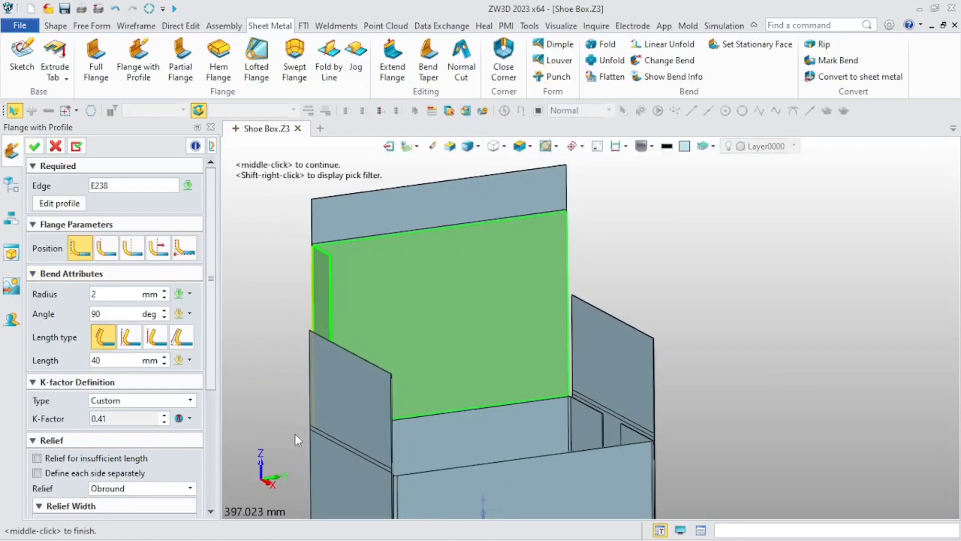
Set the lid side flange's length to 100 mm.
left_click(114, 297)
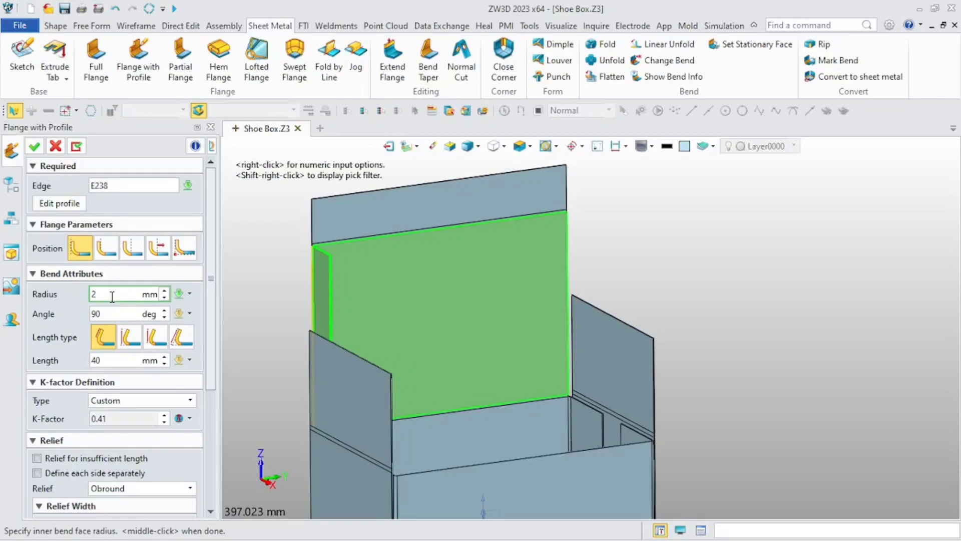
double_click(116, 360)
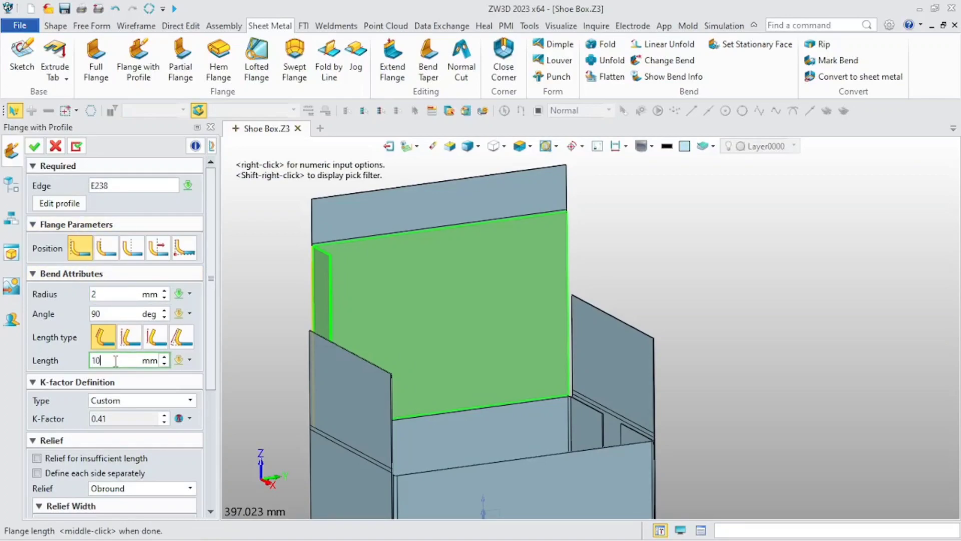
key("Return")
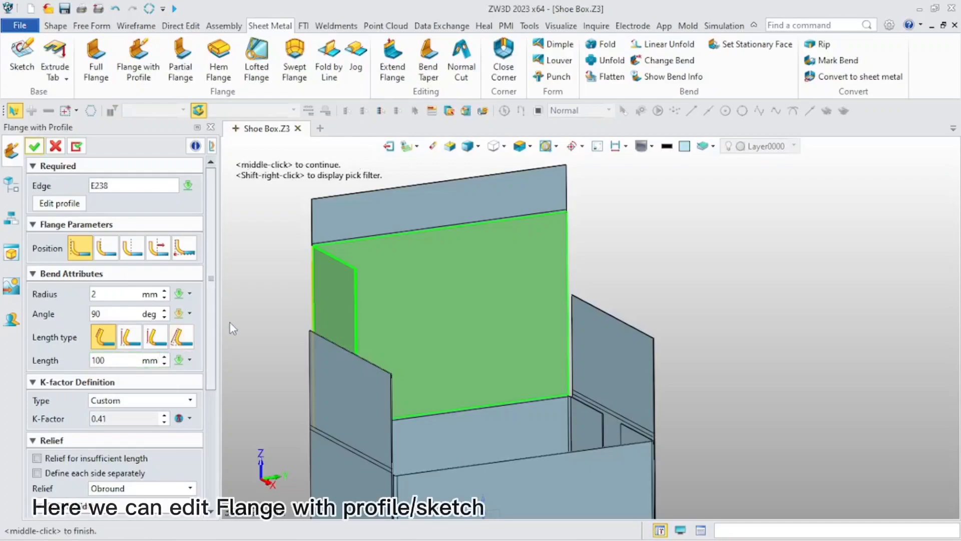
middle_click_drag(257, 314, 275, 307)
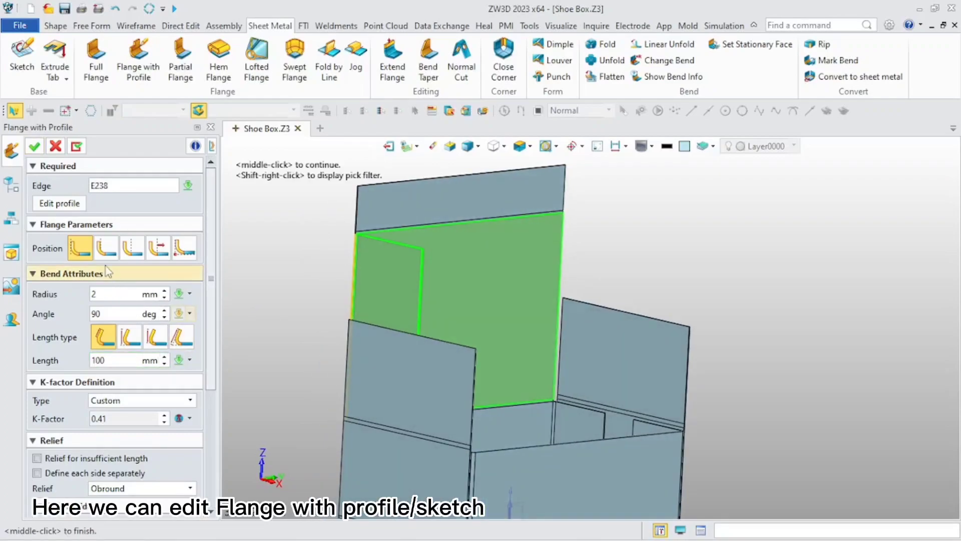
Edit the flange profile and add a three-point arc from 0,0 to 197,0 through the top line's midpoint at 98.5,102.
left_click(65, 203)
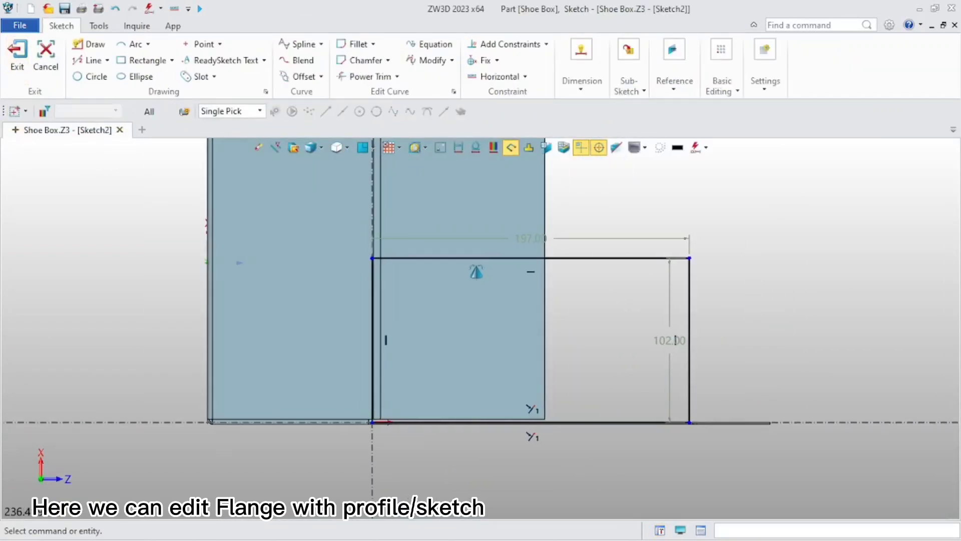
left_click(133, 44)
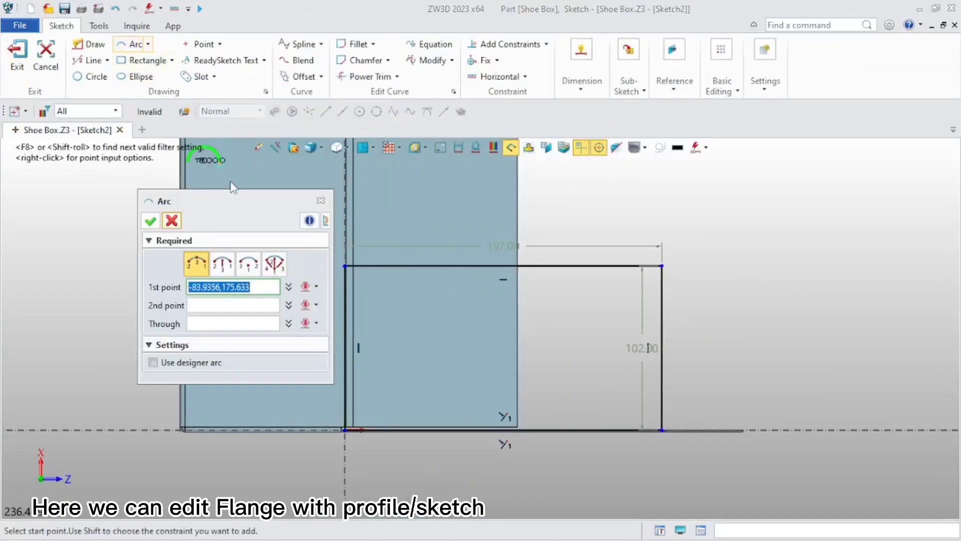
type("0,0")
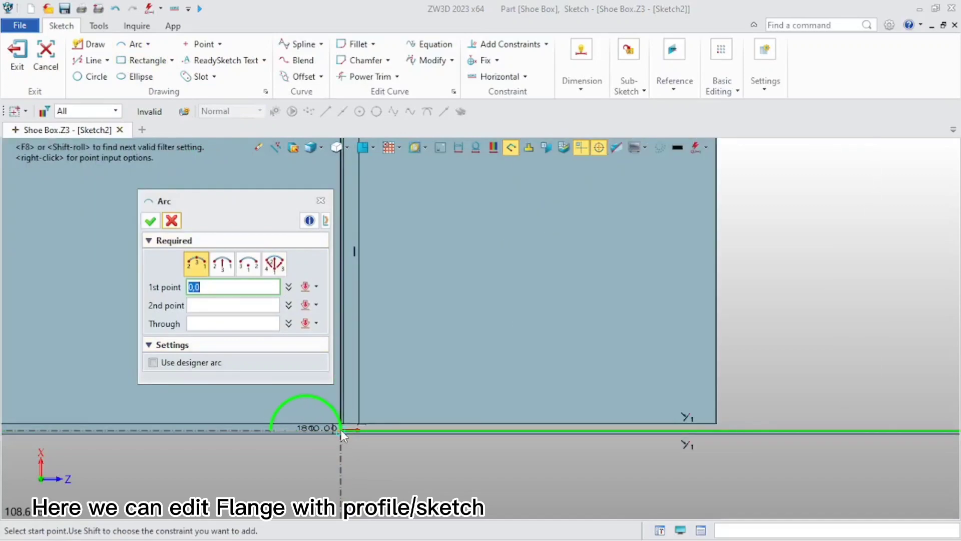
key("Return")
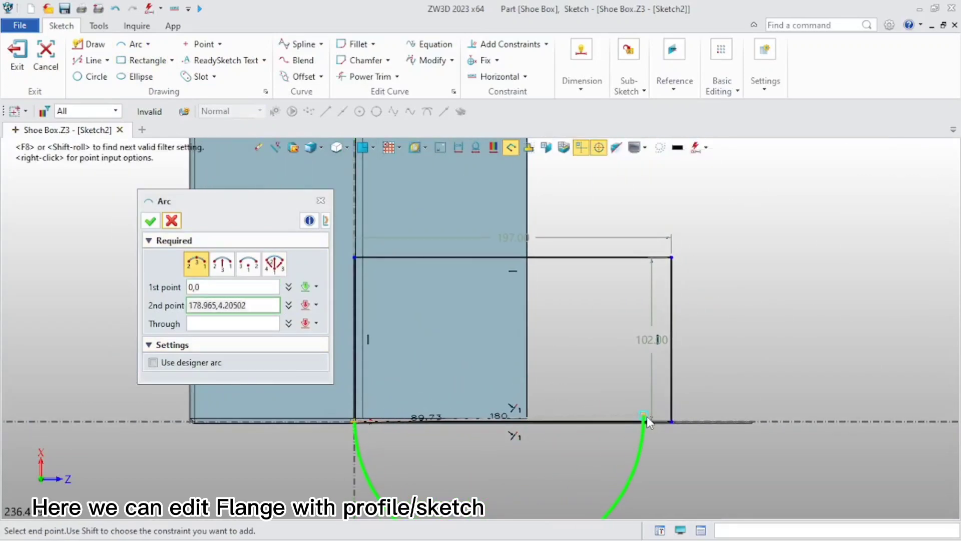
left_click(671, 422)
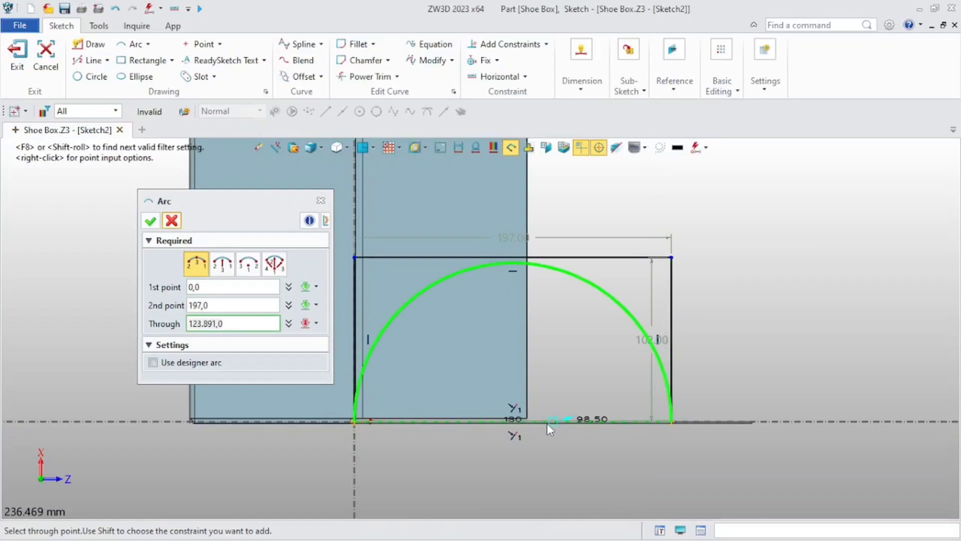
left_click(512, 256)
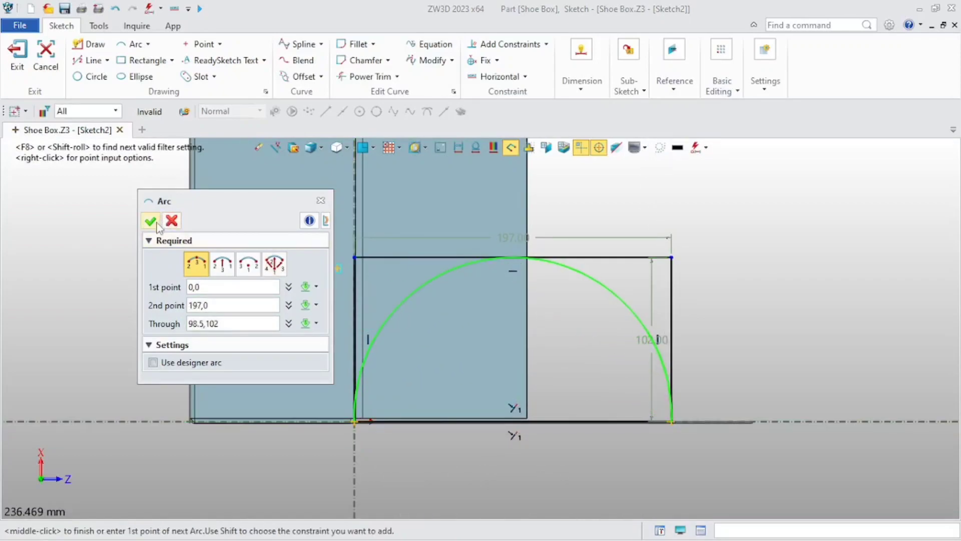
left_click(151, 221)
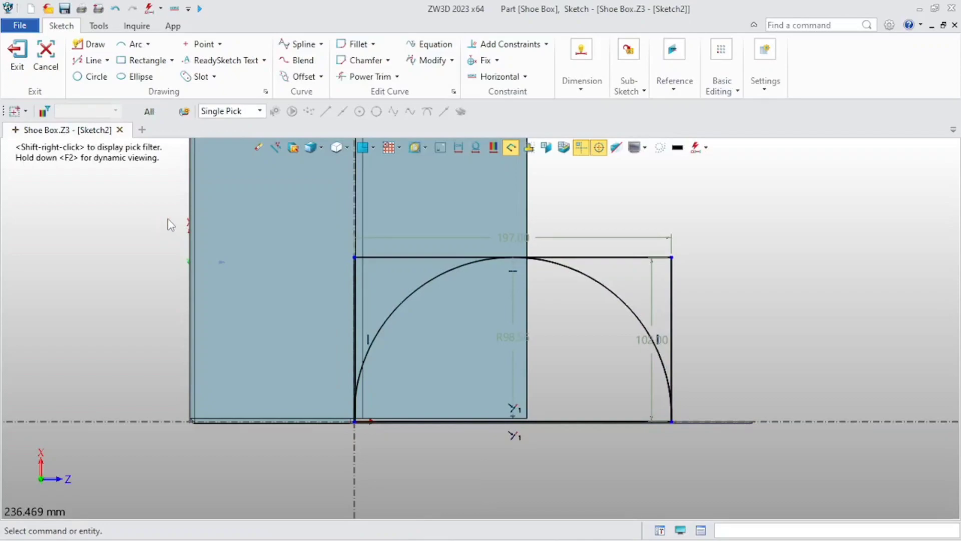
Power Trim the profile rectangle's top line and upper side lines outside the arc.
left_click(365, 76)
mouse_move(374, 263)
left_mouse_down()
mouse_move(314, 307)
mouse_move(354, 285)
left_mouse_up()
mouse_move(665, 239)
left_mouse_down()
mouse_move(701, 311)
mouse_move(692, 324)
left_mouse_up()
Trim the small arc ends bulging past the lower side lines at both ends of the profile, then end the trim.
scroll(673, 426, "up", 5)
scroll(677, 386, "up", 4)
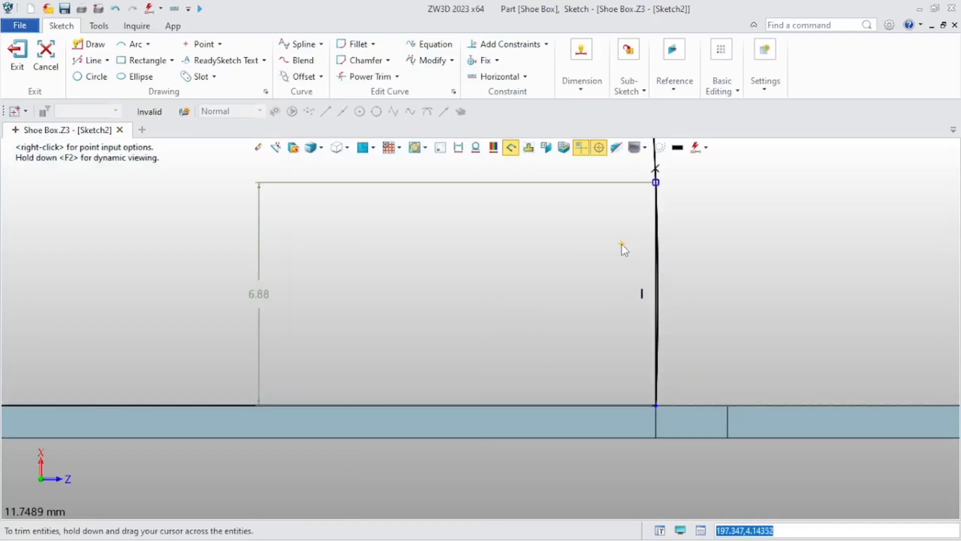
scroll(679, 292, "up", 3)
scroll(452, 301, "down", 10)
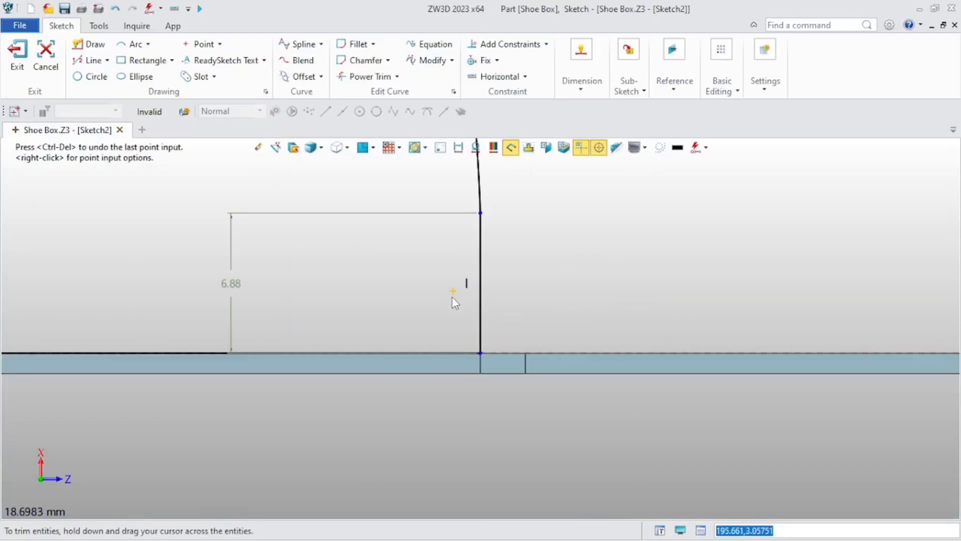
scroll(350, 233, "down", 5)
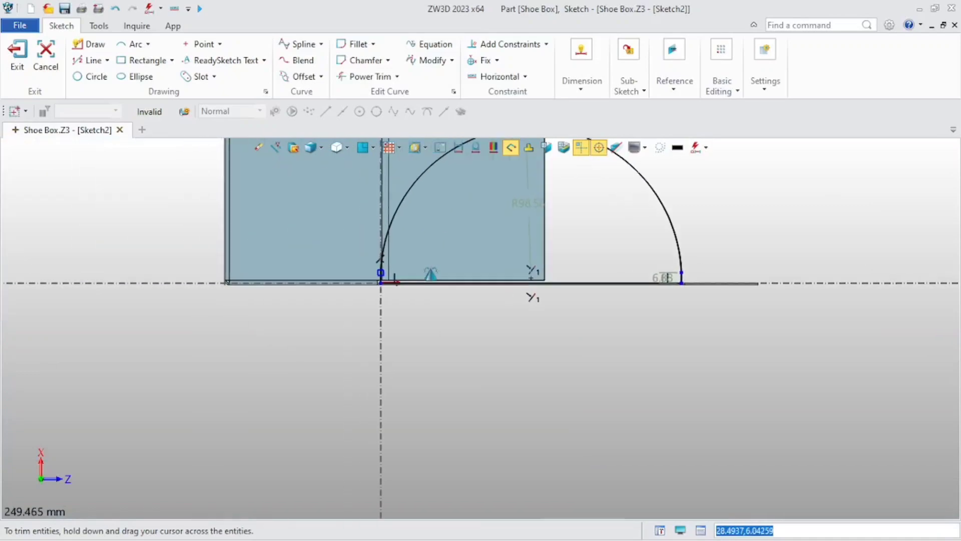
scroll(435, 271, "up", 8)
scroll(438, 274, "up", 2)
scroll(351, 390, "up", 3)
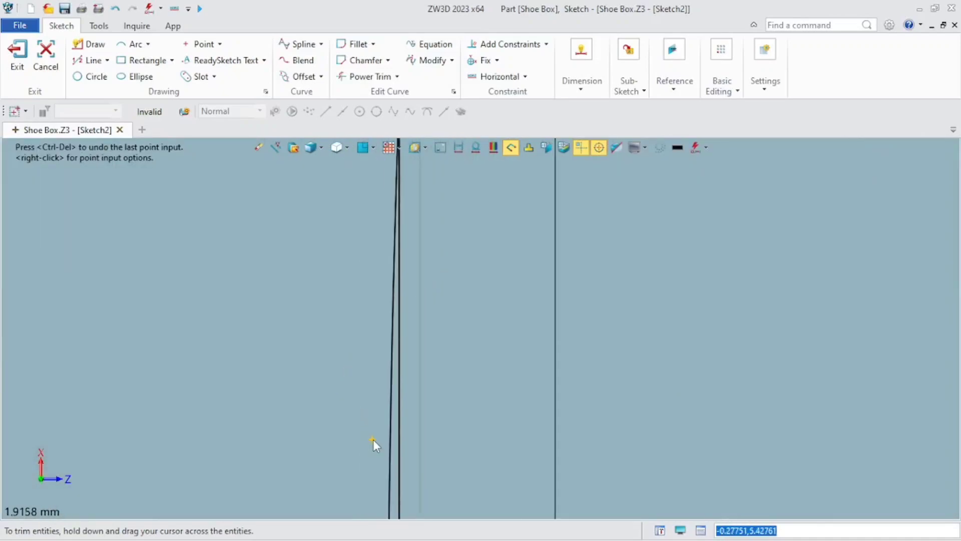
left_click(391, 443)
scroll(441, 336, "down", 5)
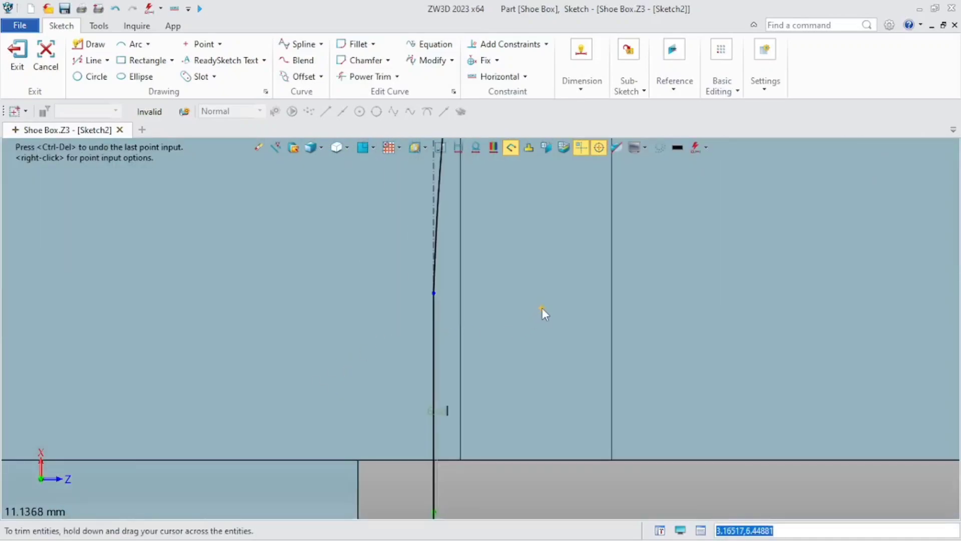
key("Escape")
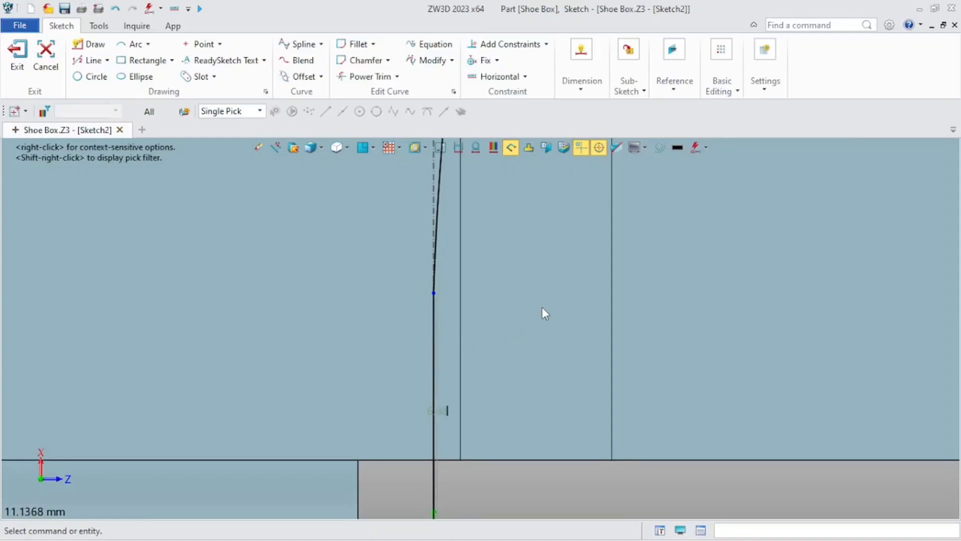
scroll(604, 300, "down", 8)
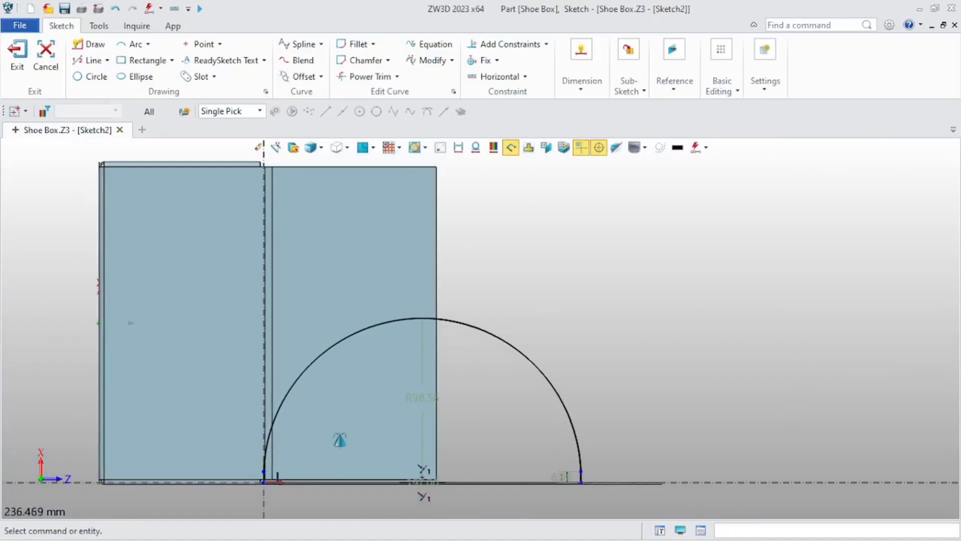
middle_click_drag(336, 456, 357, 423)
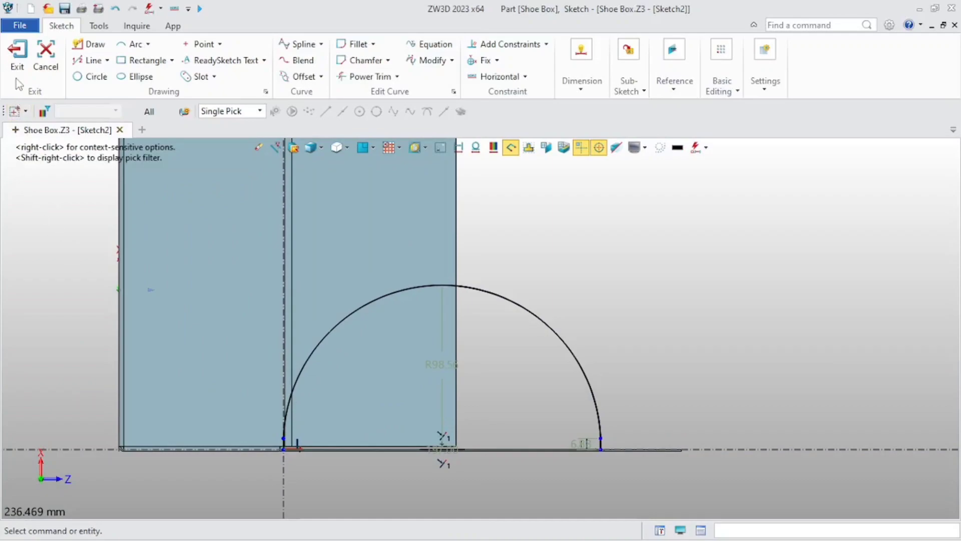
Finish the arched profile sketch and apply the profile flange to the lid's side edge.
left_click(17, 64)
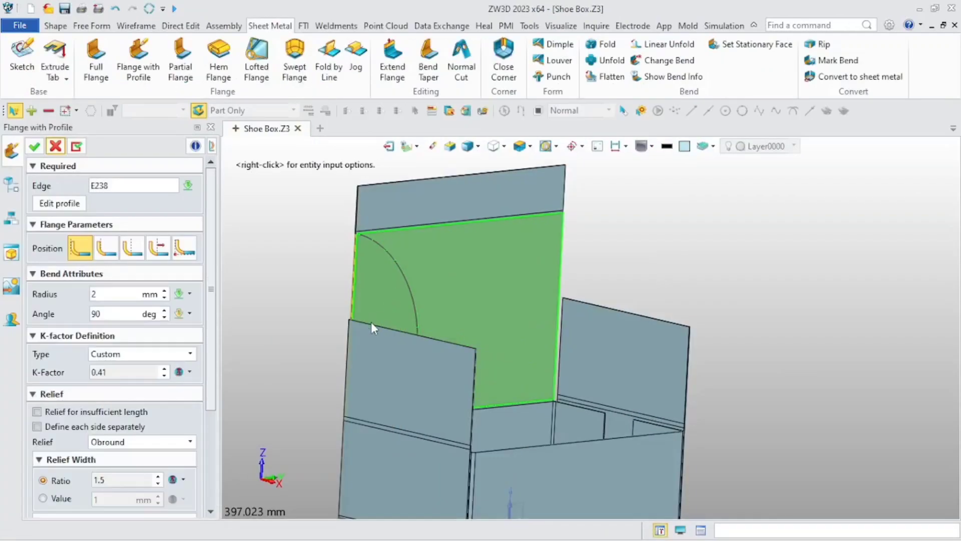
scroll(368, 323, "down", 2)
right_click_drag(303, 378, 151, 310)
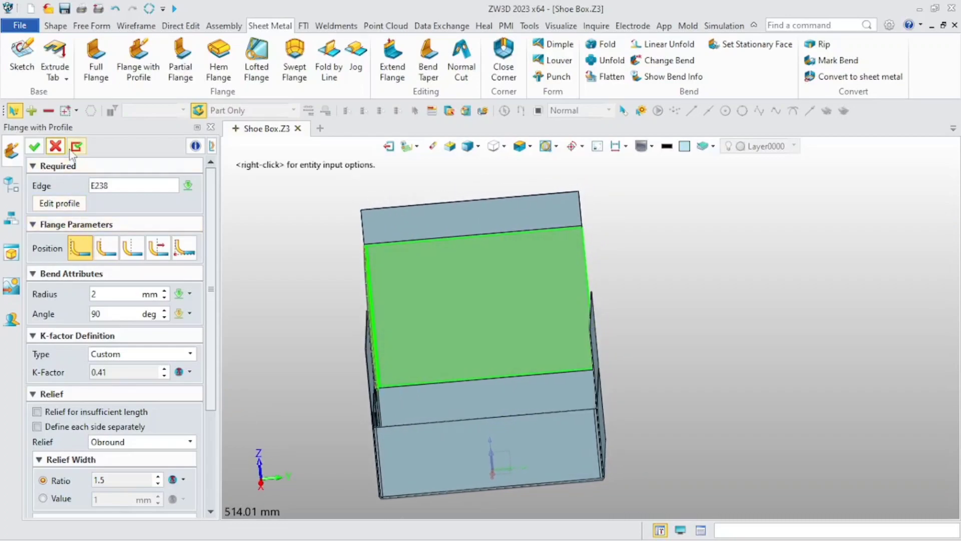
Pick the inner side edge of the lid's front flap for another profile flange and open its profile for editing.
right_click_drag(311, 236, 354, 243)
scroll(419, 235, "up", 10)
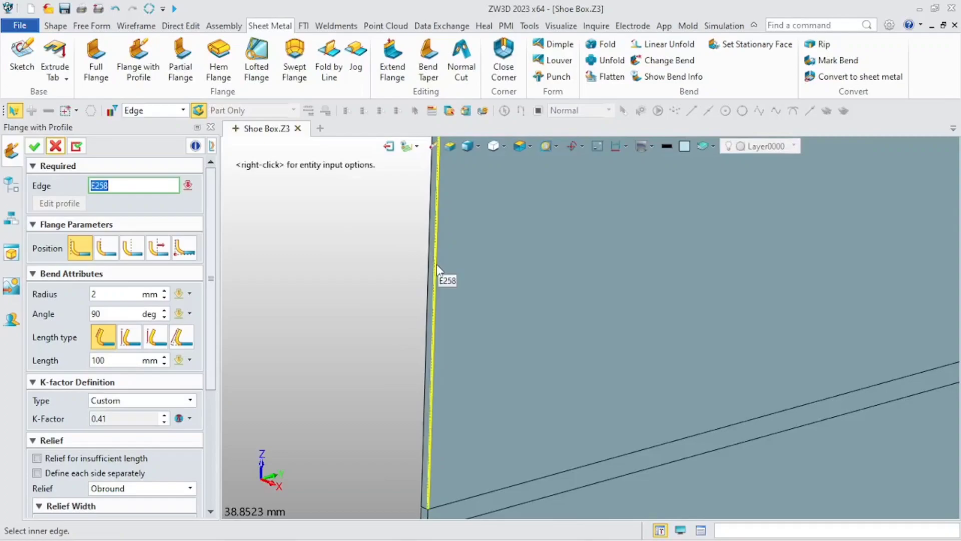
left_click(435, 261)
scroll(423, 277, "down", 7)
mouse_move(360, 322)
right_mouse_down()
mouse_move(337, 301)
mouse_move(357, 308)
right_mouse_up()
left_click(59, 203)
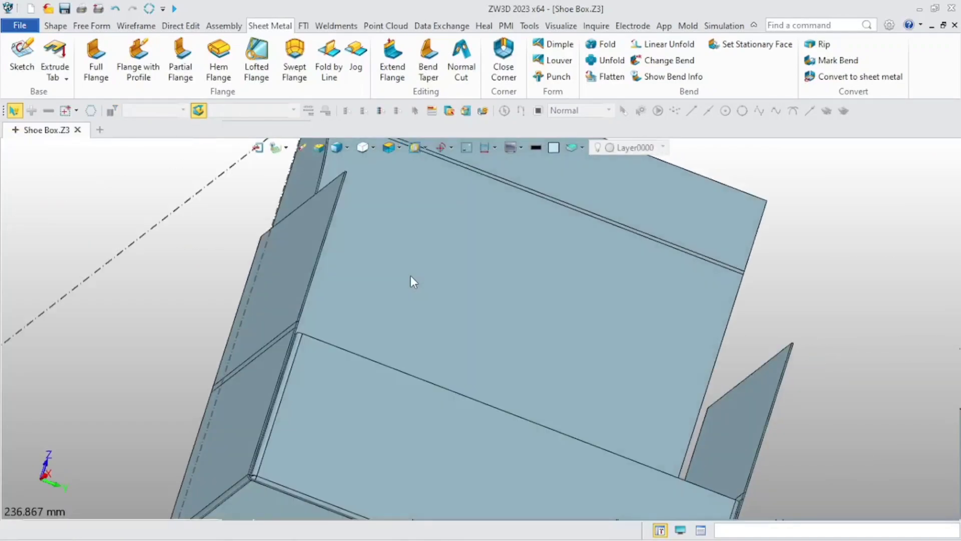
mouse_move(425, 346)
right_mouse_down()
mouse_move(419, 350)
mouse_move(430, 347)
right_mouse_up()
left_click(559, 148)
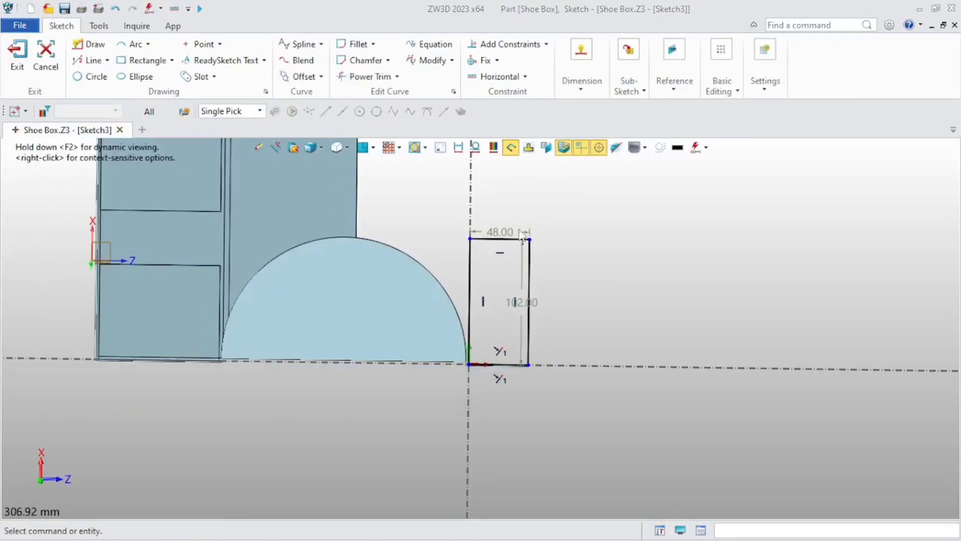
scroll(477, 311, "up", 4)
middle_click_drag(450, 334, 390, 405)
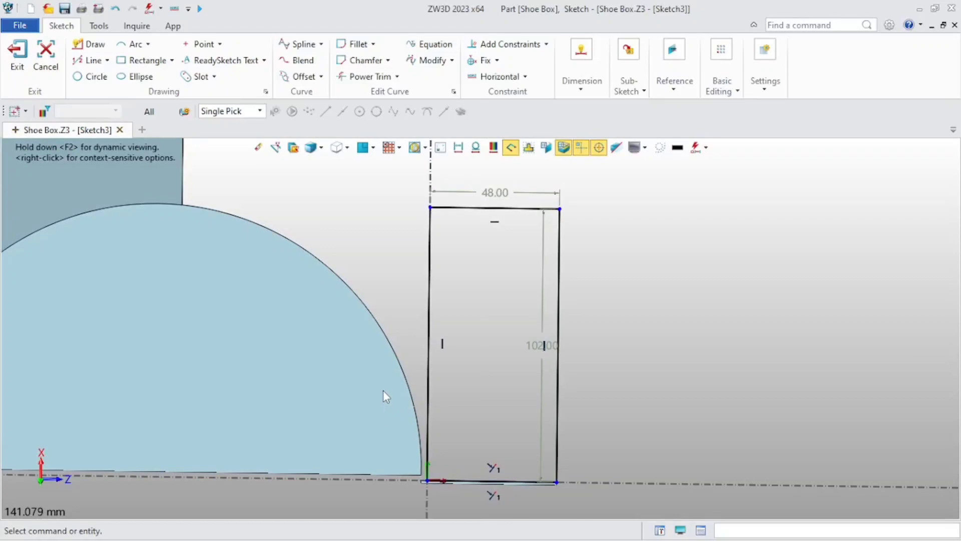
left_click(300, 44)
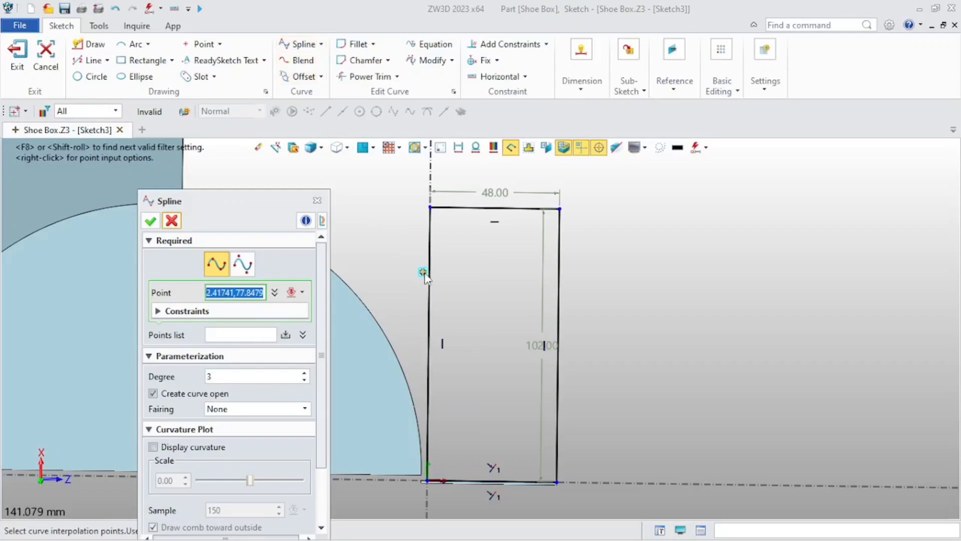
left_click(429, 302)
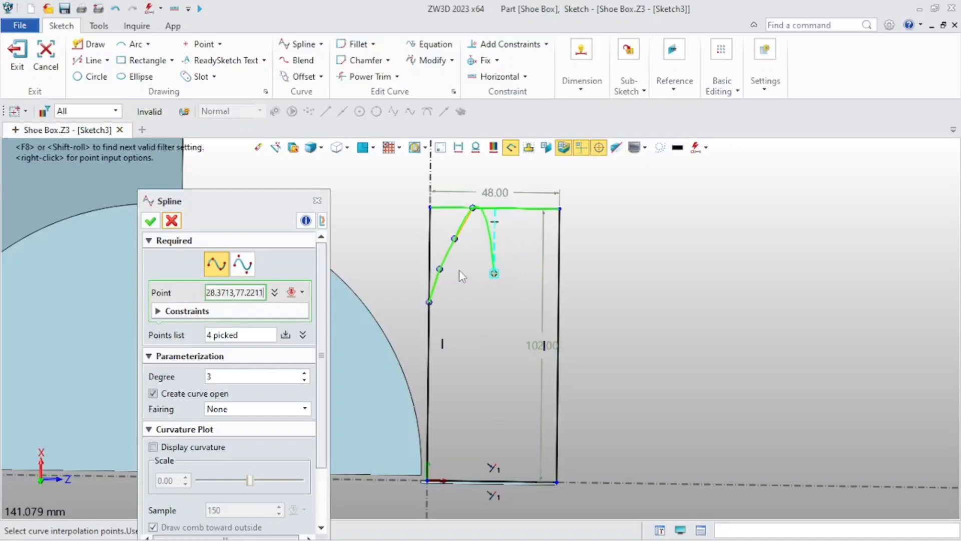
left_click(171, 220)
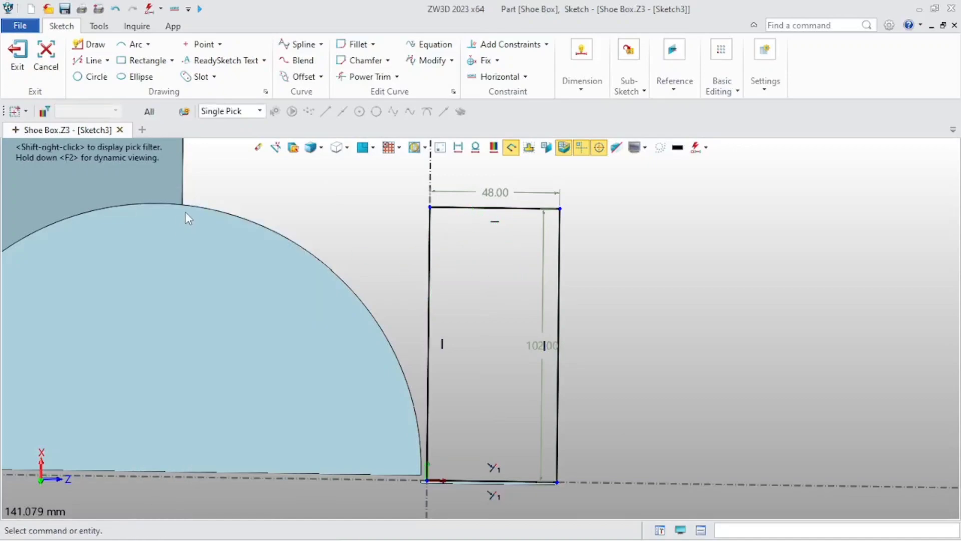
Draw an interpolated spline from about 70 mm up the inner side line, peaking just below the top line, to about 36 mm up the outer side line.
left_click(300, 44)
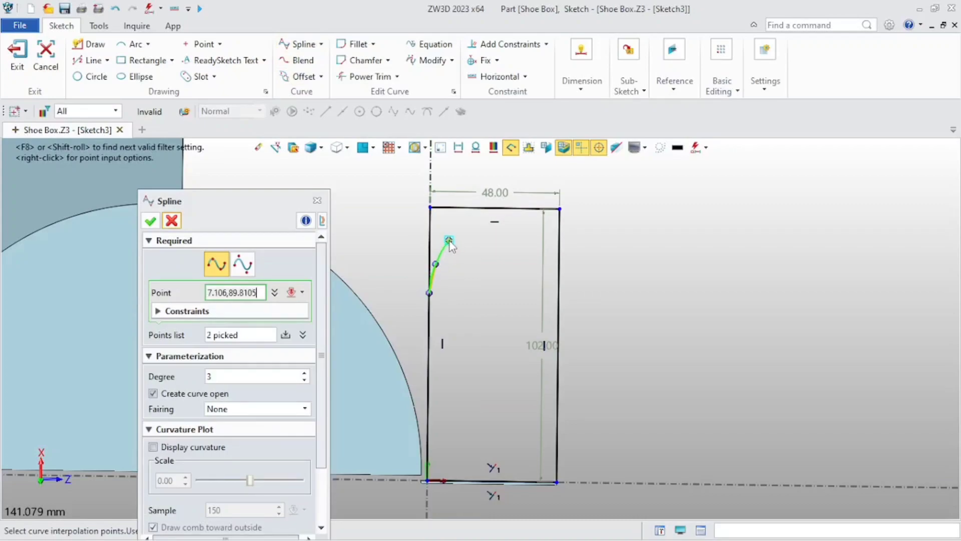
left_click(465, 214)
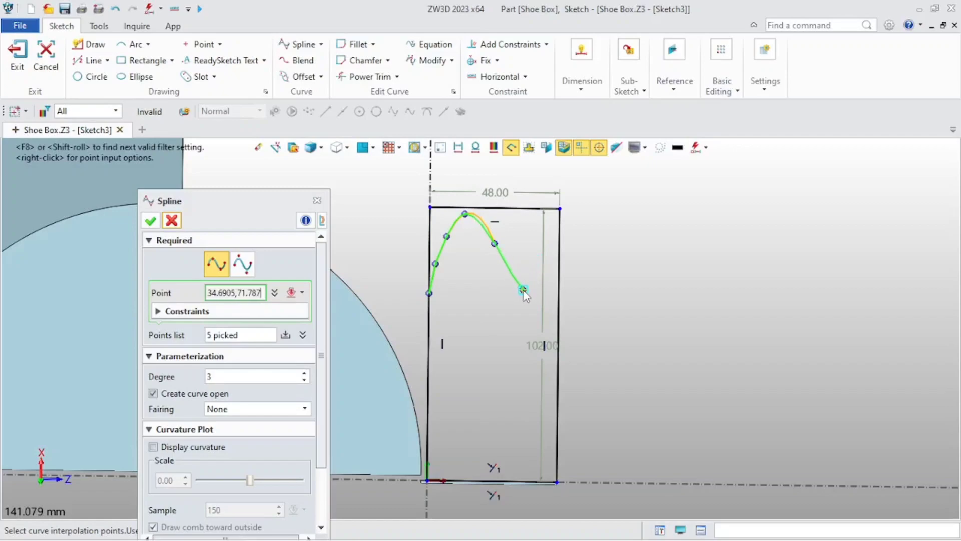
left_click(523, 291)
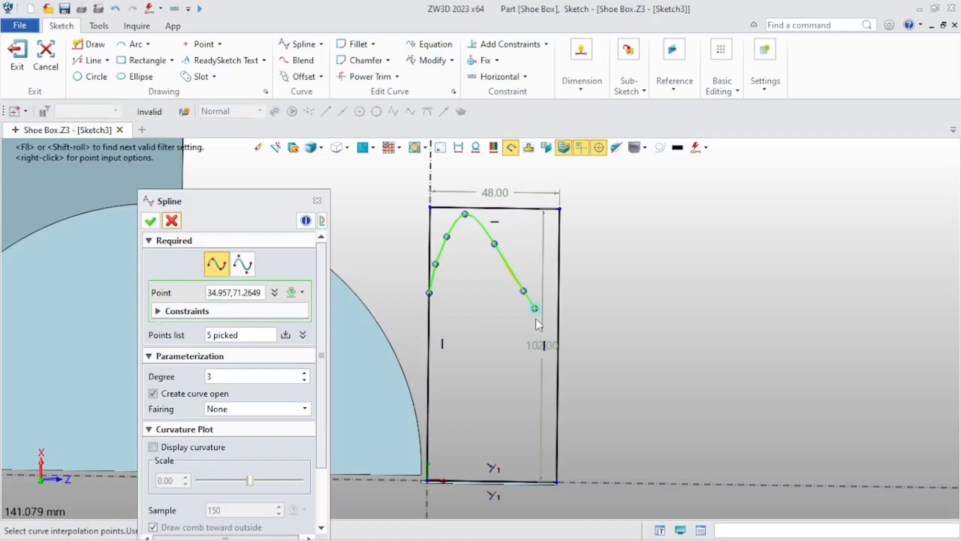
left_click(558, 384)
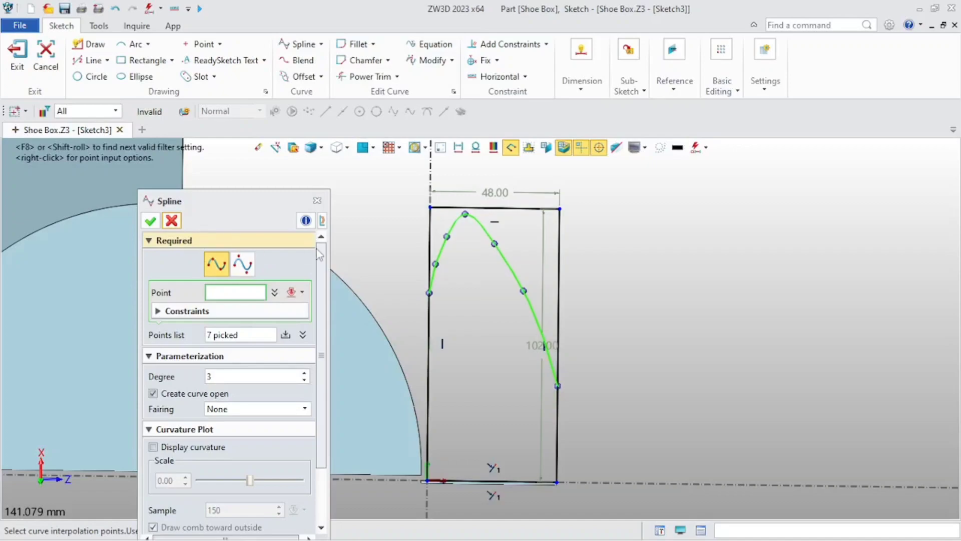
left_click(227, 227)
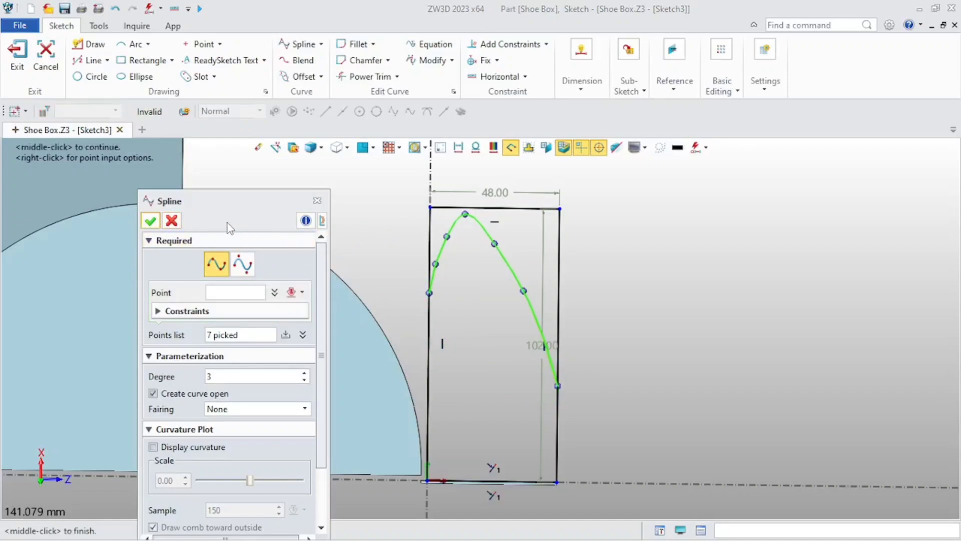
left_click(150, 221)
Power Trim the profile rectangle's top line and upper side lines outside the spline.
scroll(410, 202, "up", 1)
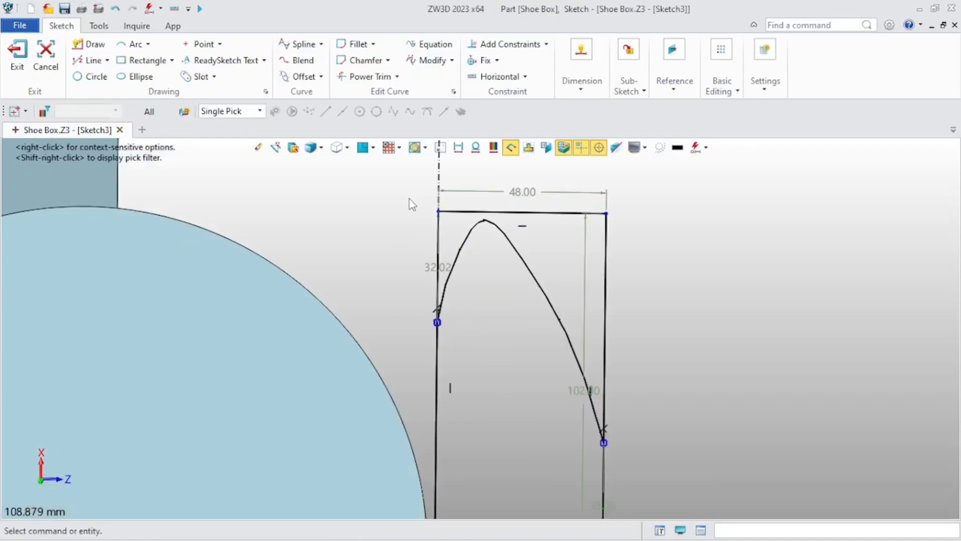
left_click(365, 76)
left_click_drag(579, 231, 623, 279)
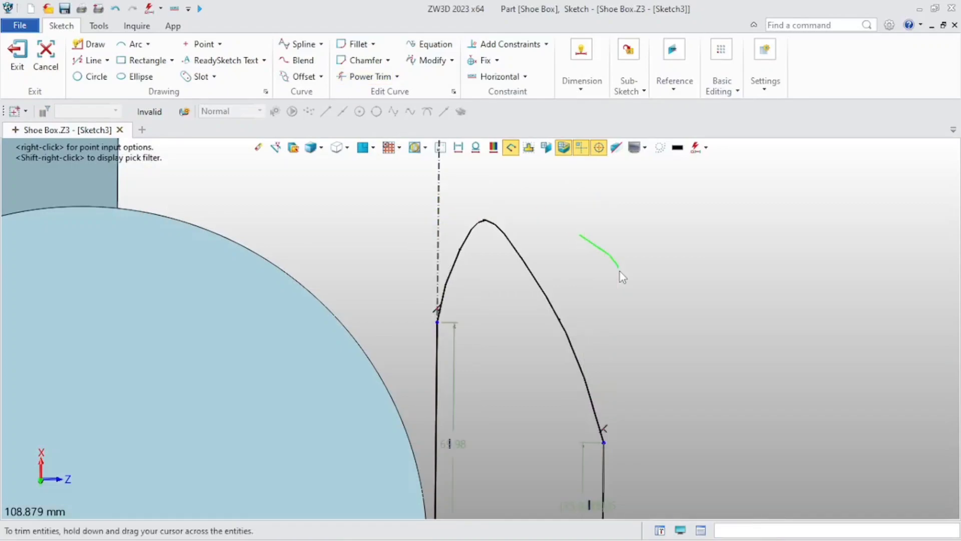
scroll(607, 266, "down", 5)
middle_click(641, 272)
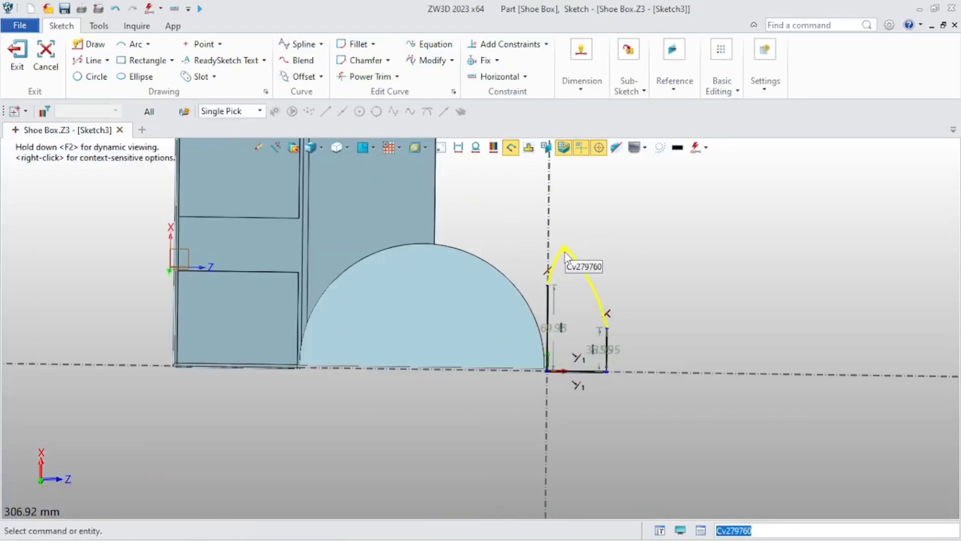
Finish the spline profile sketch and create the profile flange on the lid flap's side edge.
scroll(385, 306, "up", 3)
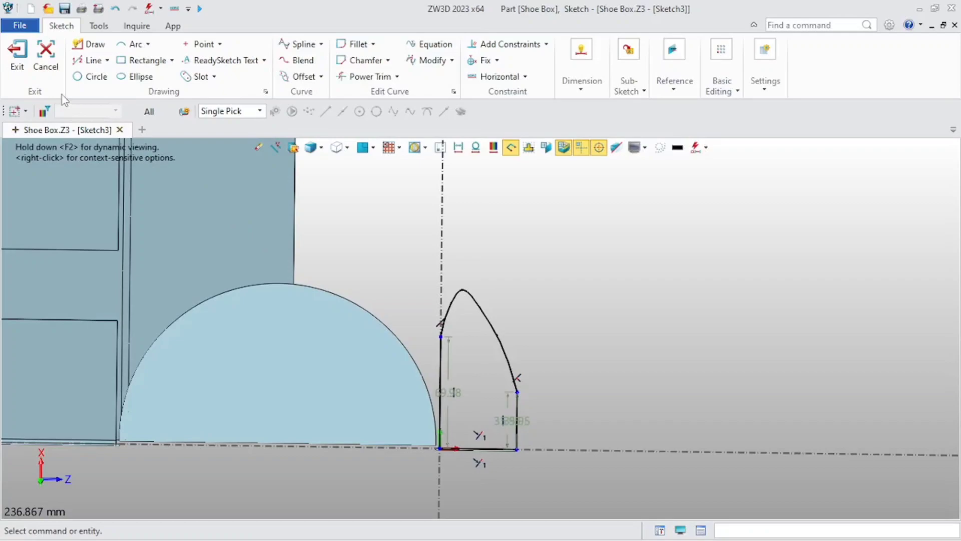
left_click(20, 55)
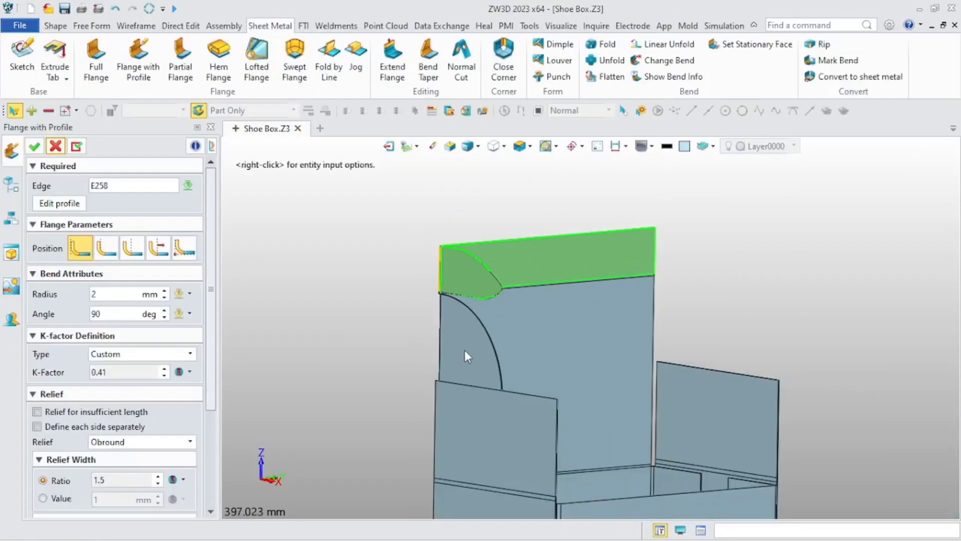
middle_click_drag(465, 351, 469, 374)
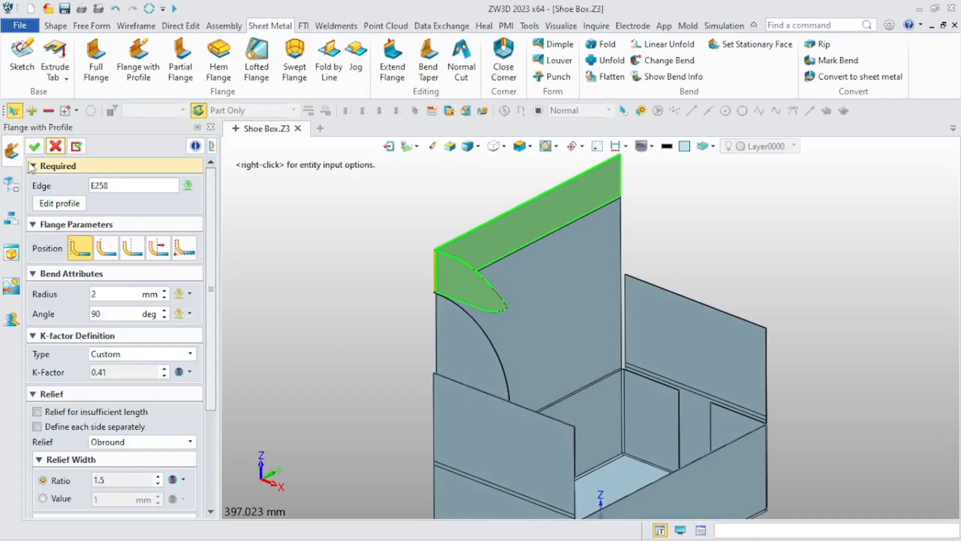
middle_click(424, 376)
Create a new sketch on the outer face of the unfolded end-wall flap beside the lid's arched flange.
middle_click_drag(424, 376, 498, 389)
scroll(587, 385, "up", 3)
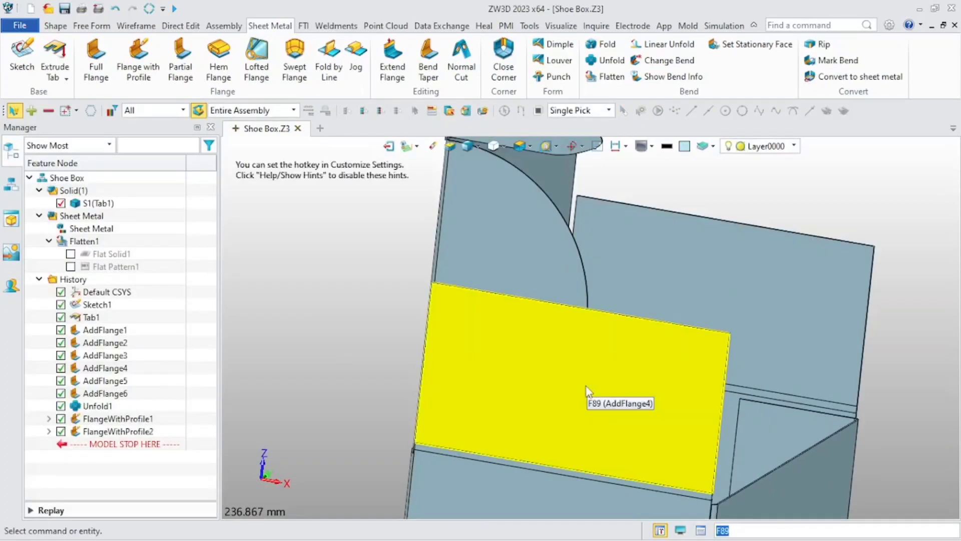
right_click(586, 385)
left_click(595, 395)
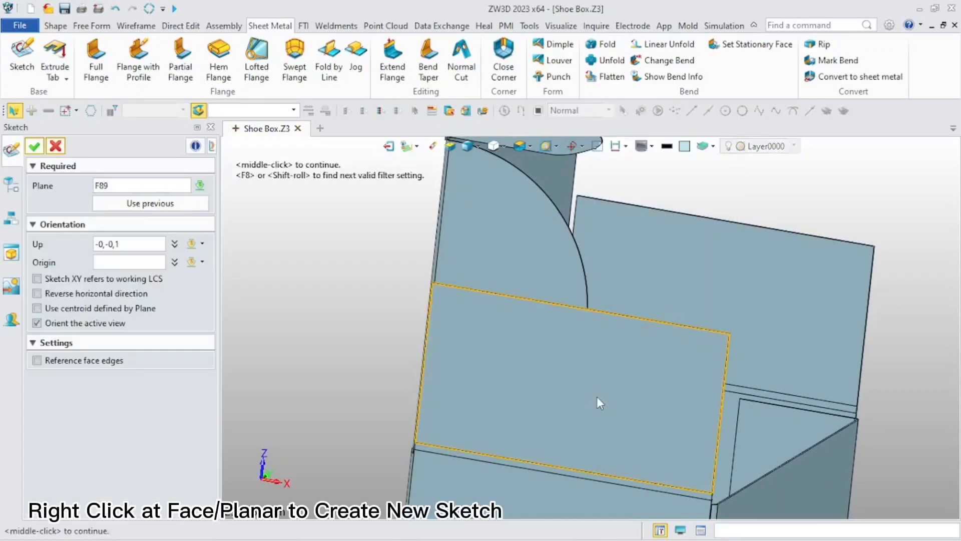
left_click(35, 147)
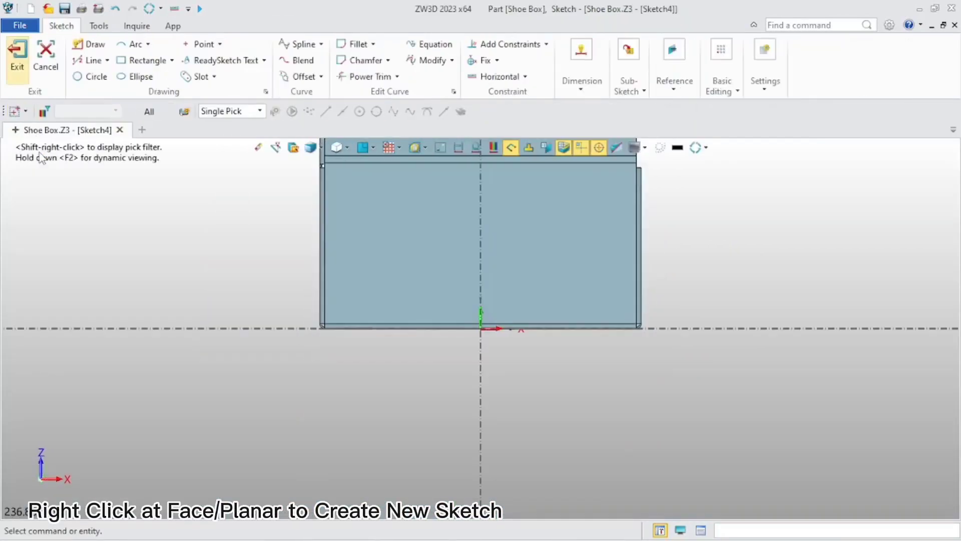
scroll(301, 312, "up", 5)
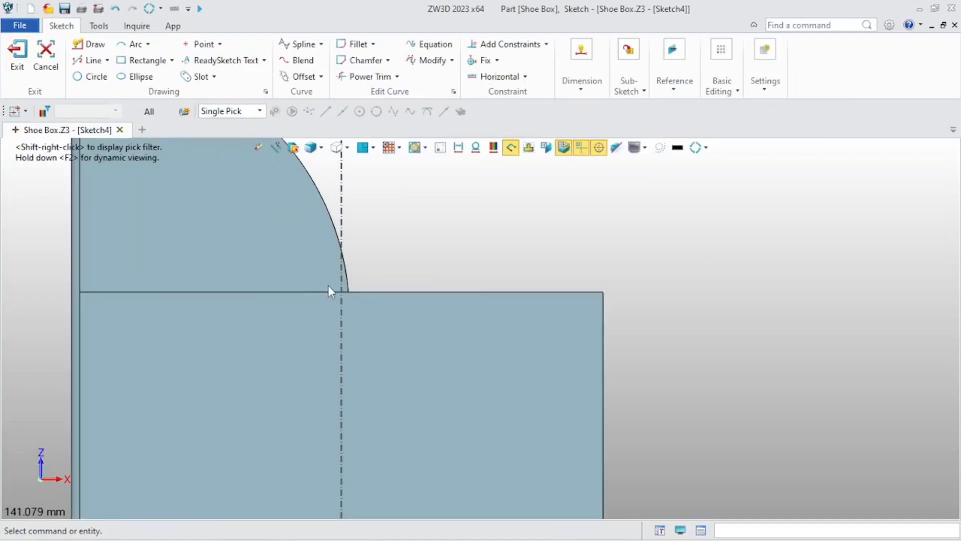
left_click(143, 60)
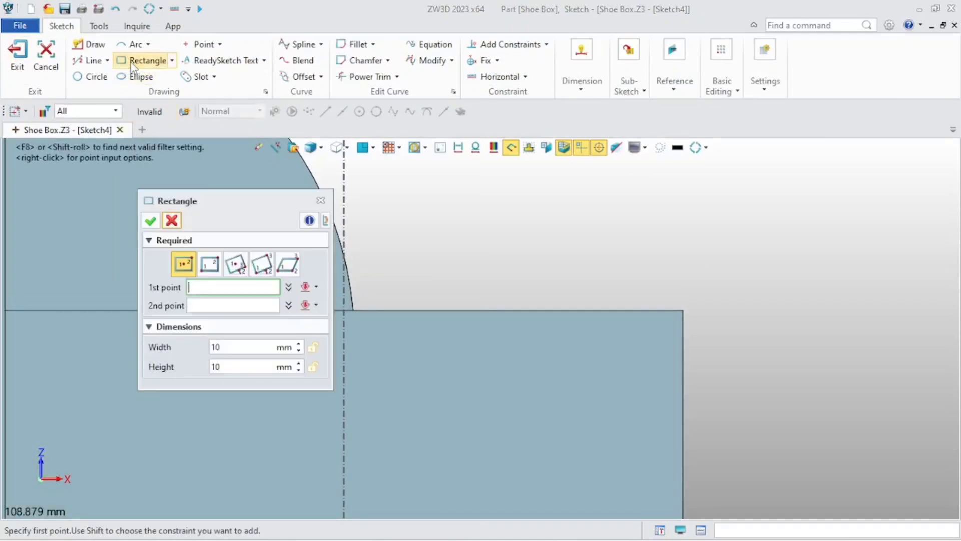
left_click_drag(208, 205, 786, 209)
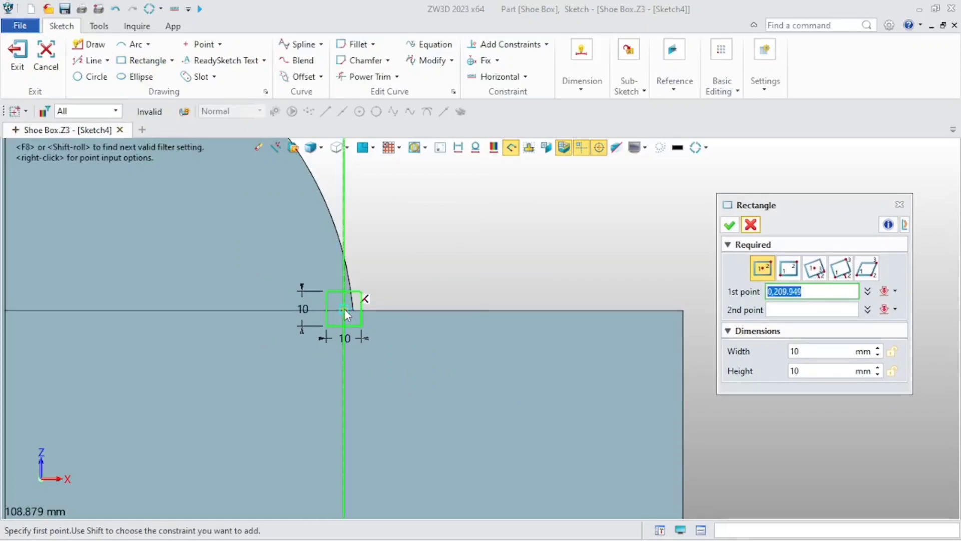
scroll(343, 318, "up", 3)
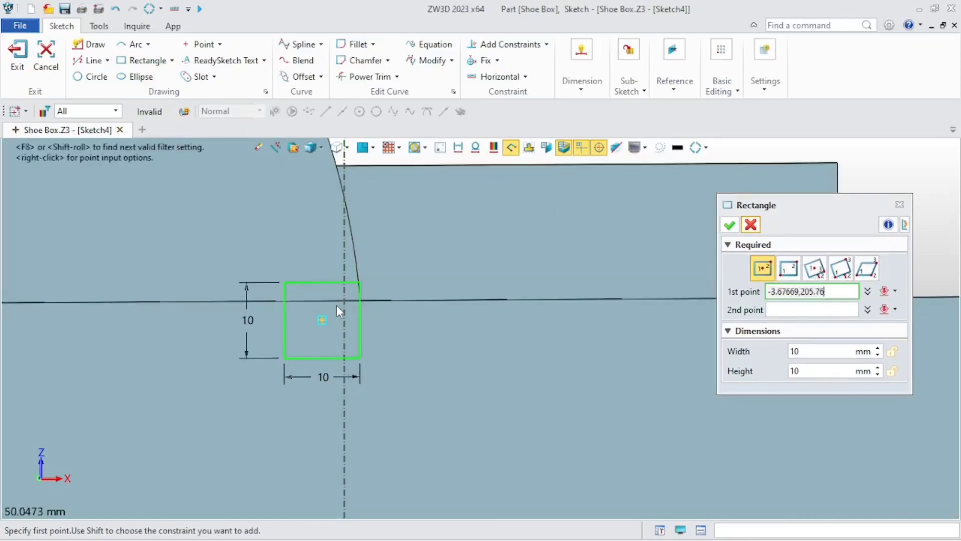
scroll(344, 303, "down", 10)
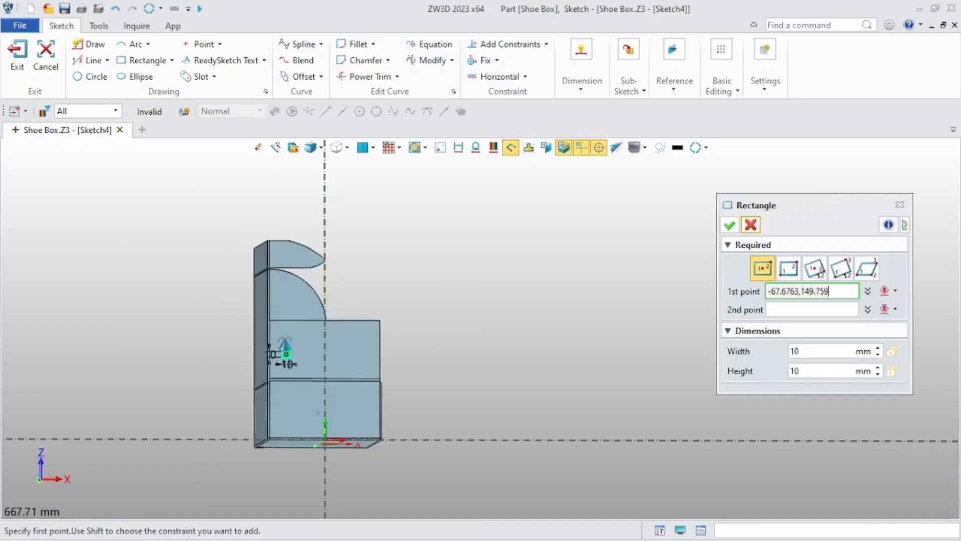
scroll(307, 343, "up", 7)
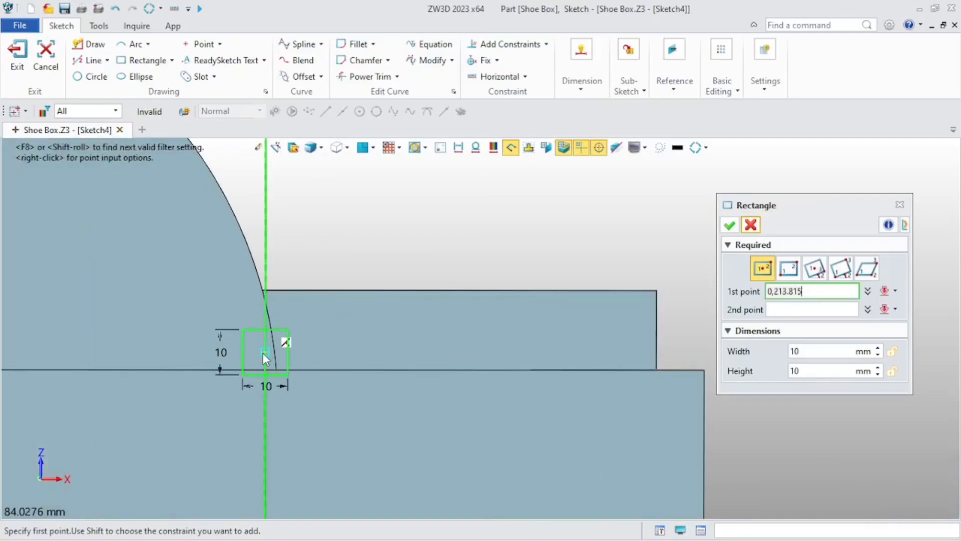
left_click(730, 225)
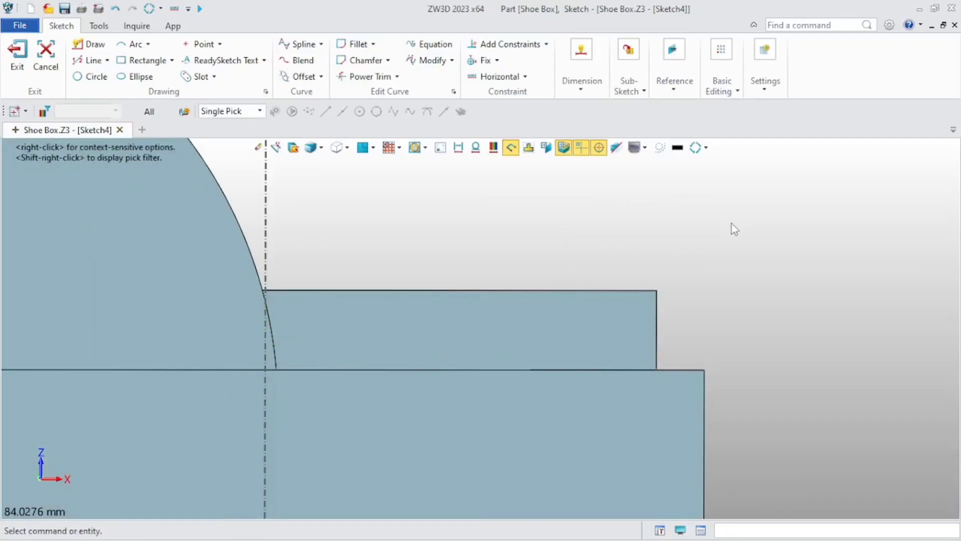
Reference the end-wall flap's top edge in the sketch as construction geometry.
left_click(675, 80)
left_click(671, 108)
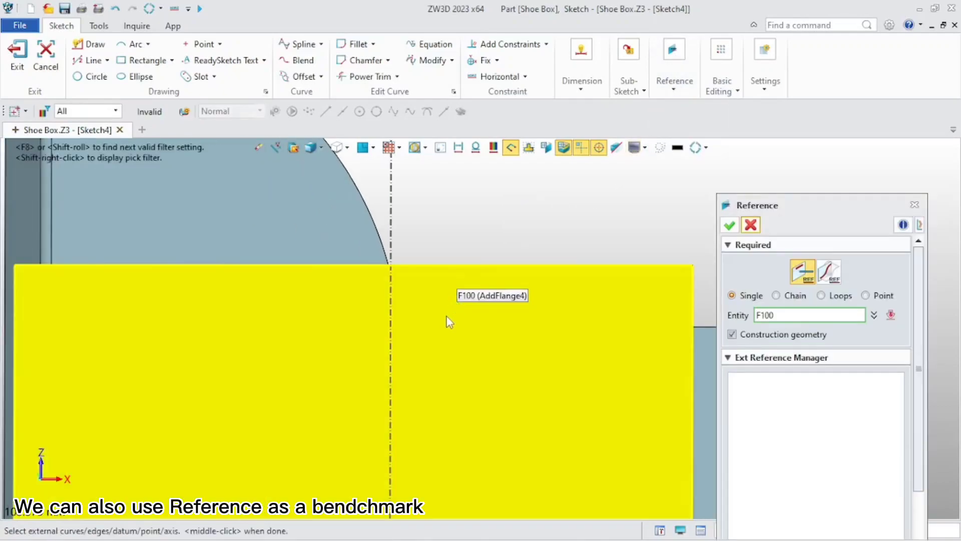
middle_click_drag(448, 322, 446, 322)
left_click(458, 322)
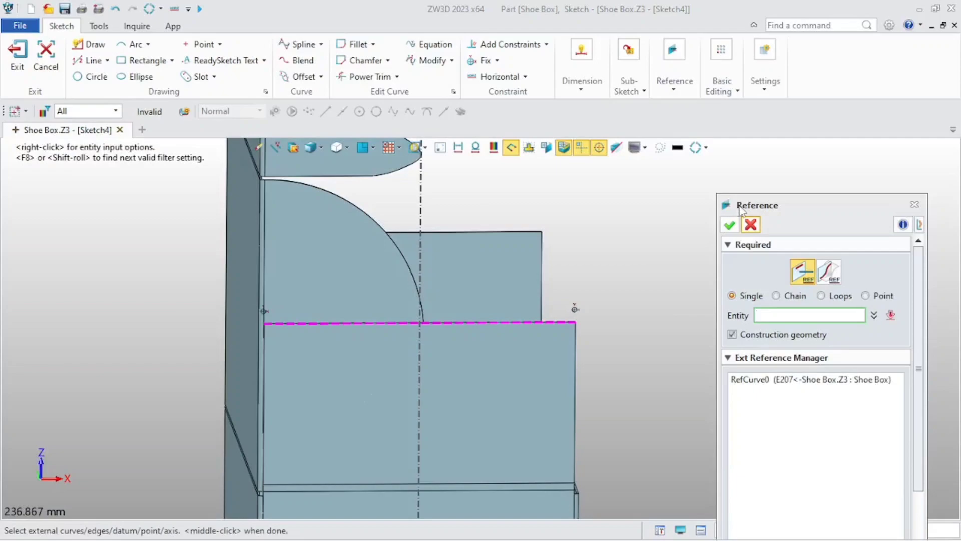
left_click(729, 225)
Sketch a center rectangle about 61 mm by 10 mm on the midpoint of the referenced end-wall flap edge.
scroll(371, 275, "up", 3)
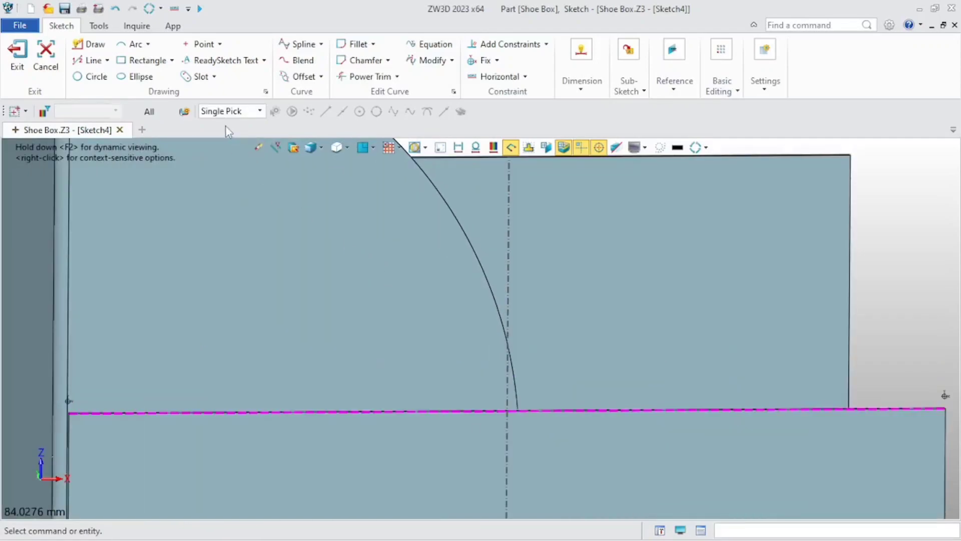
left_click(145, 60)
left_click(507, 410)
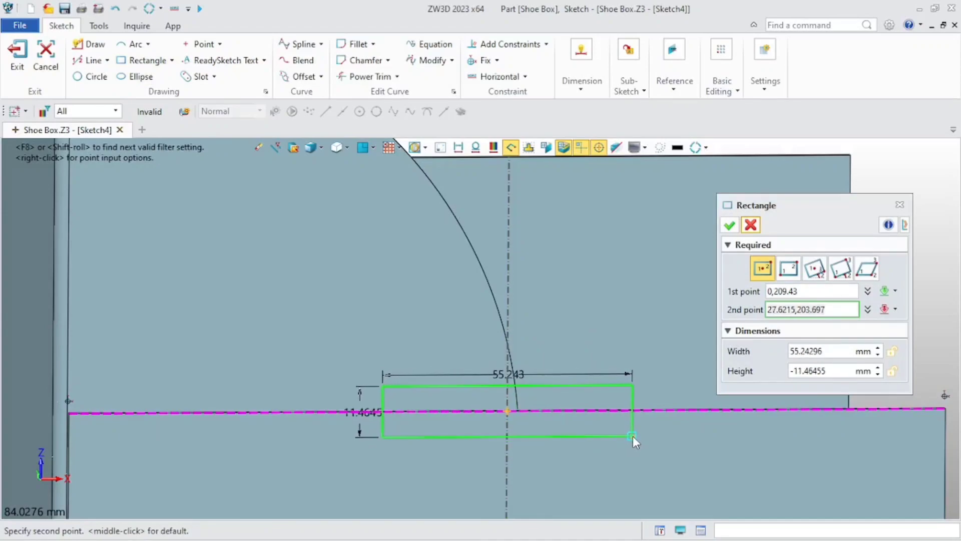
left_click(646, 434)
scroll(551, 438, "down", 2)
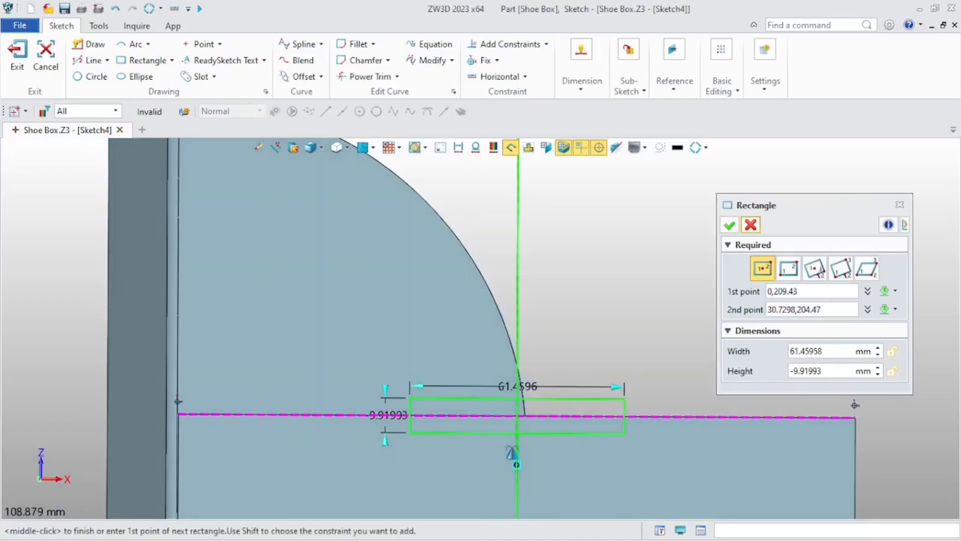
Set the rectangle's height to 10 mm and its width to 50 mm and finish it.
left_click(830, 371)
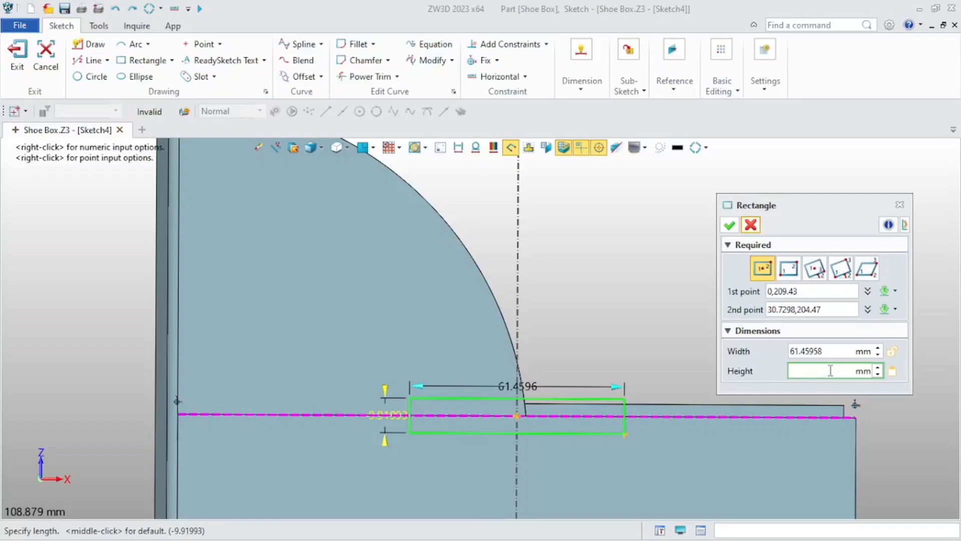
key("Return")
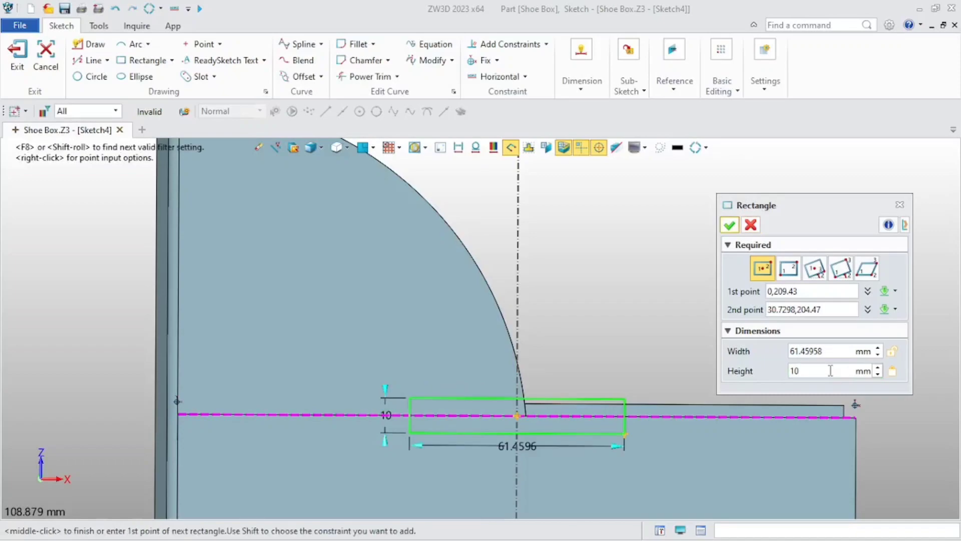
left_click(836, 352)
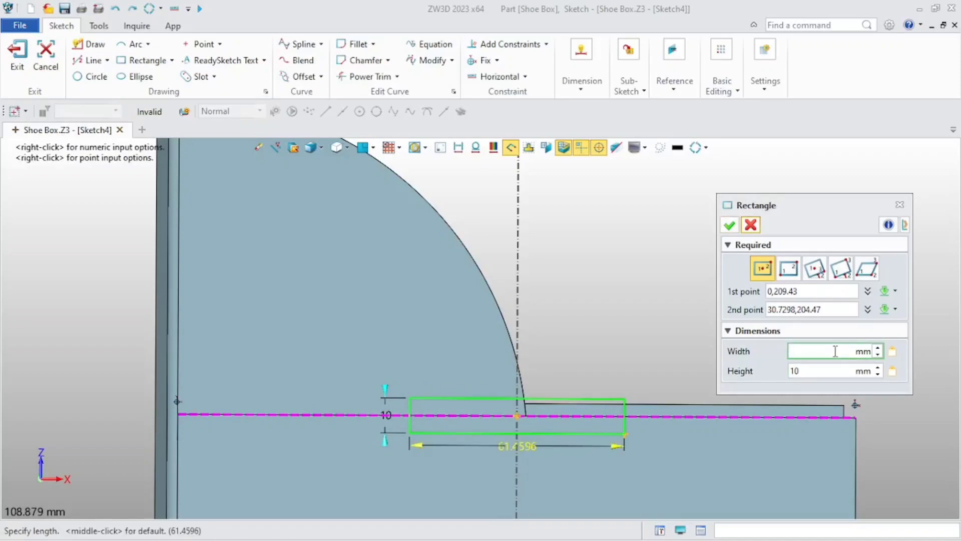
key("Return")
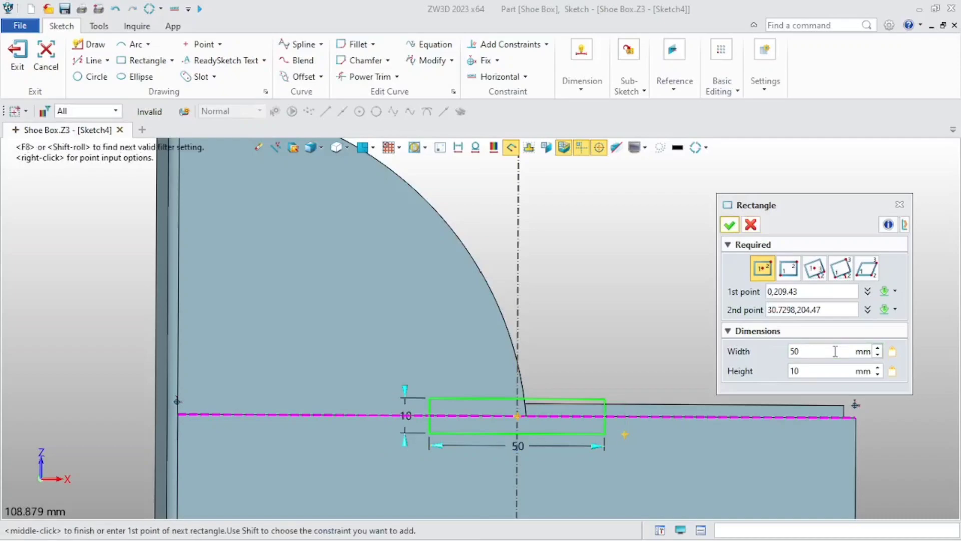
left_click(729, 225)
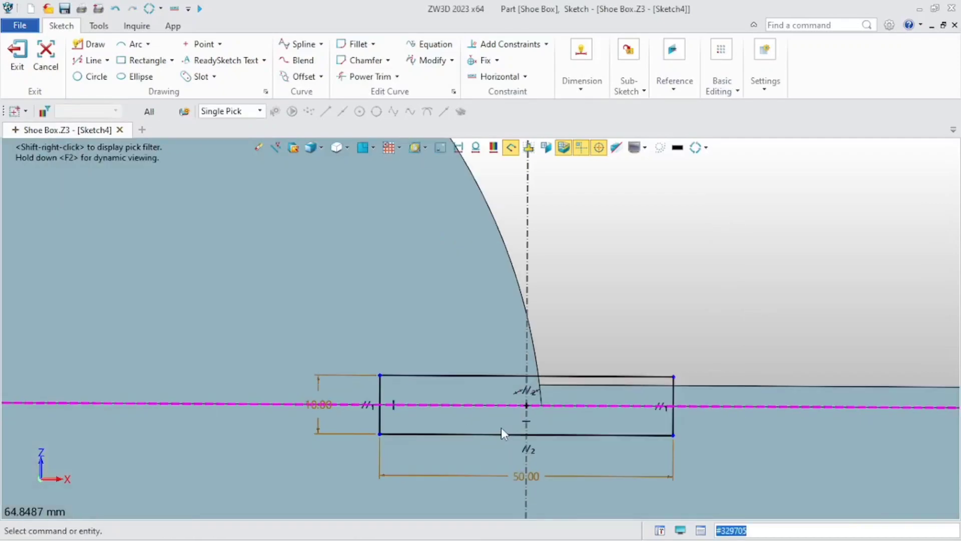
Draw a line along the referenced edge between the rectangle's two short sides.
scroll(501, 428, "up", 2)
left_click(471, 406)
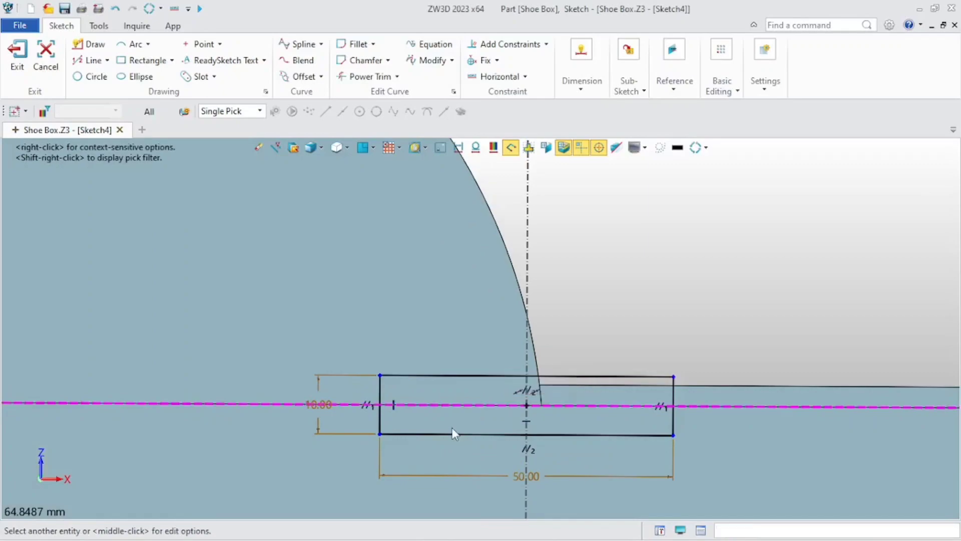
left_click(88, 60)
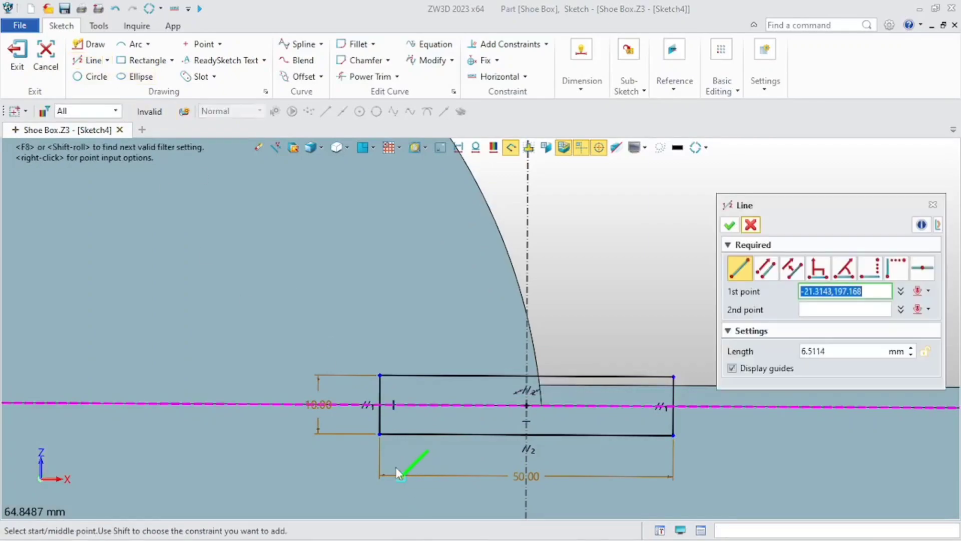
left_click(379, 403)
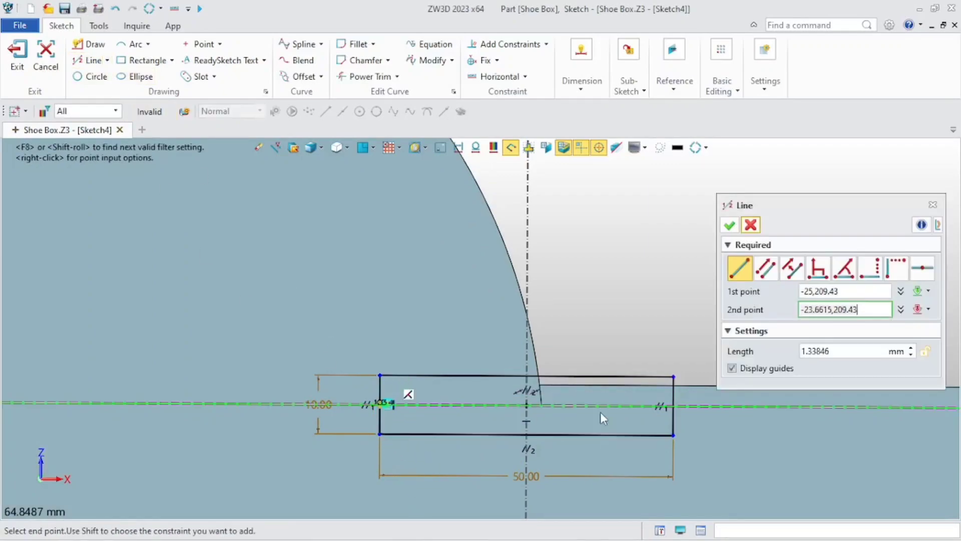
left_click(674, 404)
left_click(724, 225)
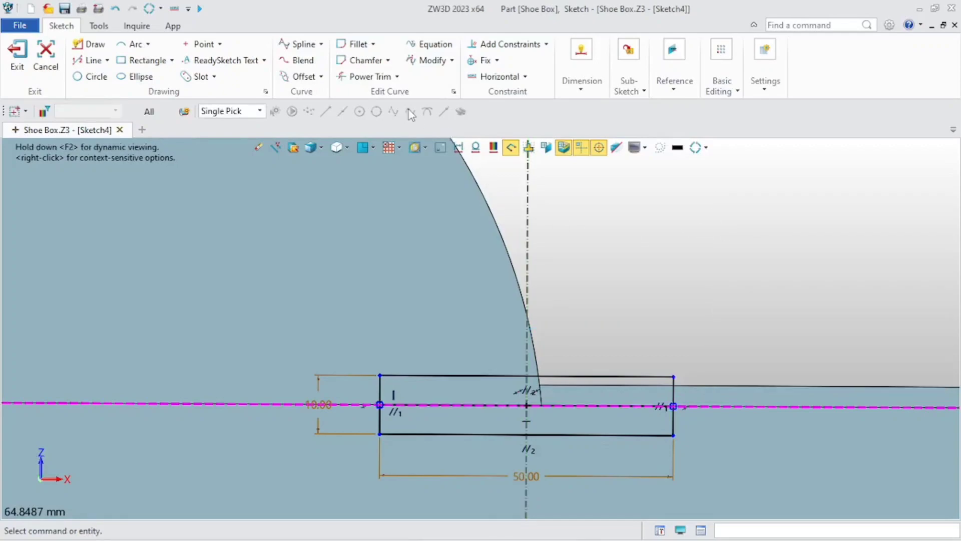
Power Trim the part of the rectangle below the referenced edge.
left_click(363, 76)
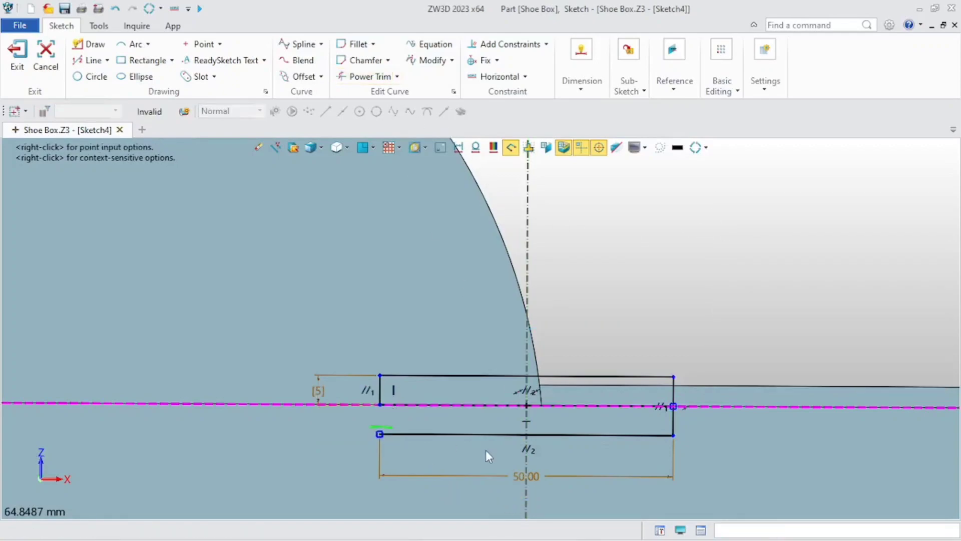
mouse_move(433, 429)
left_mouse_down()
mouse_move(683, 445)
mouse_move(680, 435)
mouse_move(634, 446)
left_mouse_up()
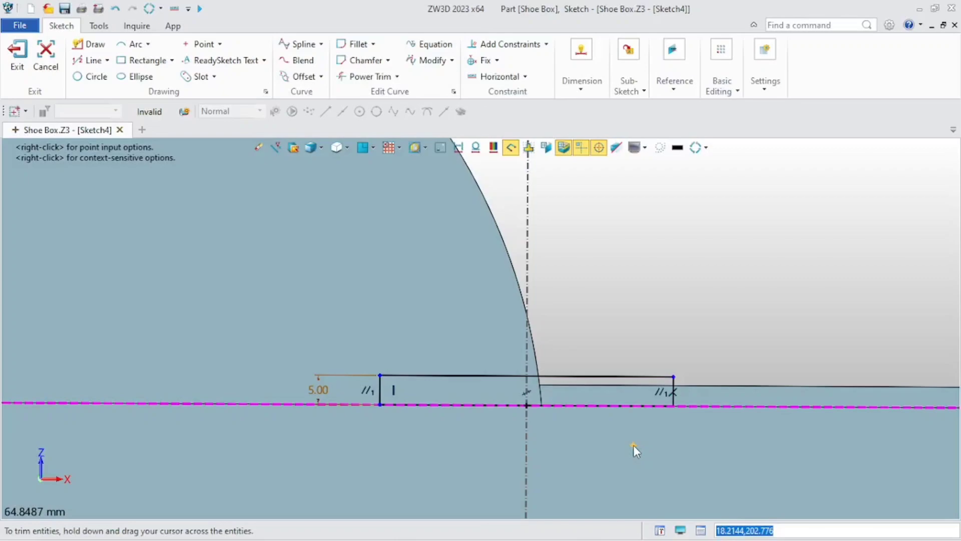
key("Escape")
Shade the closed region to check the tab profile, and exit the sketch.
scroll(523, 442, "down", 2)
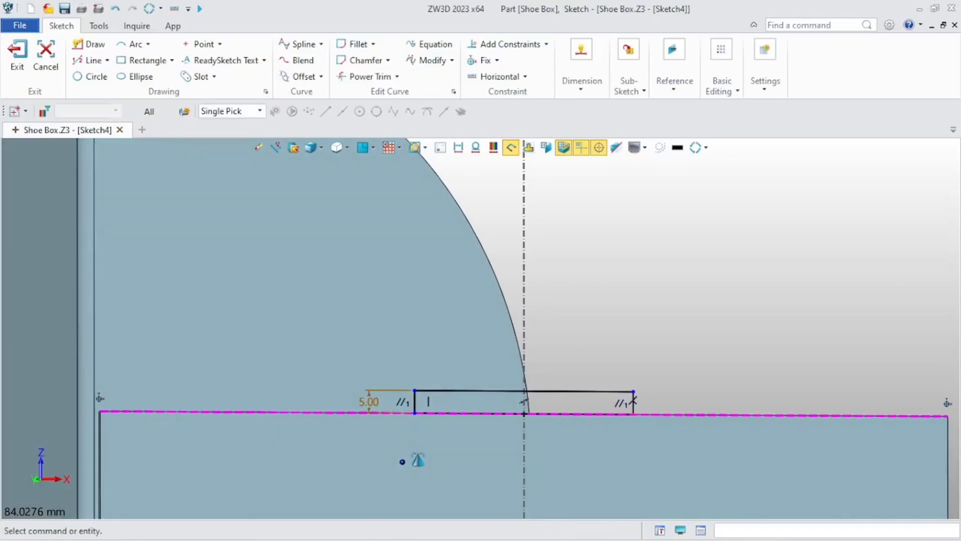
mouse_move(418, 460)
middle_mouse_down()
mouse_move(406, 461)
mouse_move(435, 236)
middle_mouse_up()
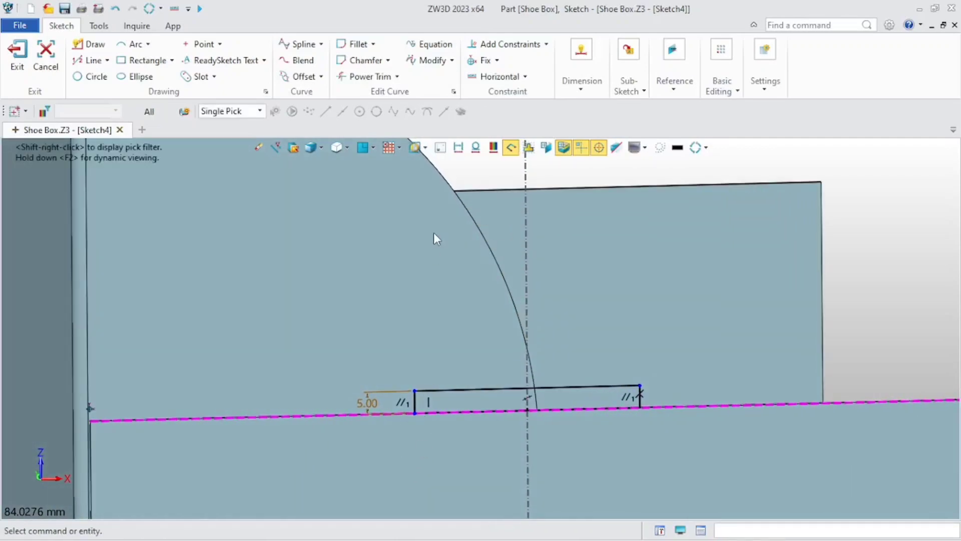
left_click(528, 147)
mouse_move(509, 227)
middle_mouse_down()
mouse_move(410, 425)
mouse_move(399, 415)
middle_mouse_up()
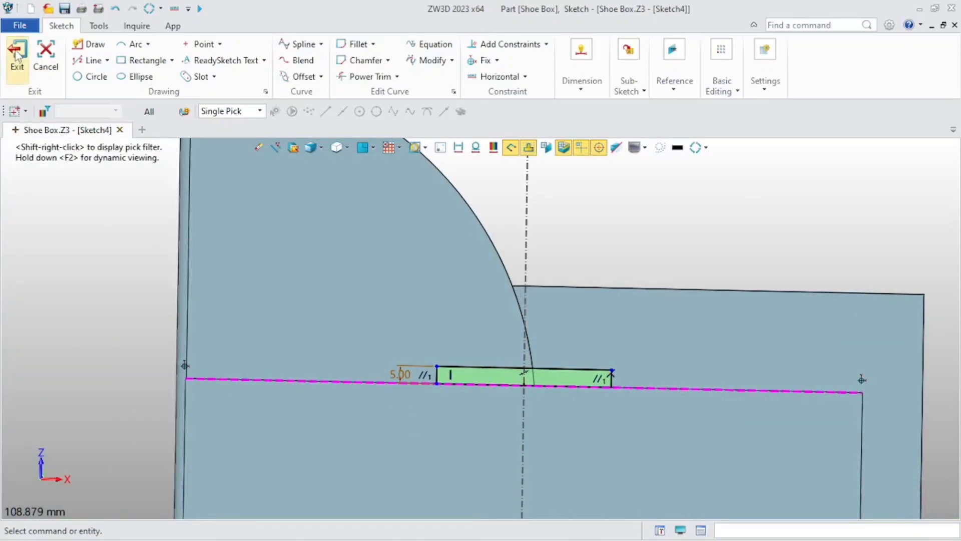
left_click(11, 63)
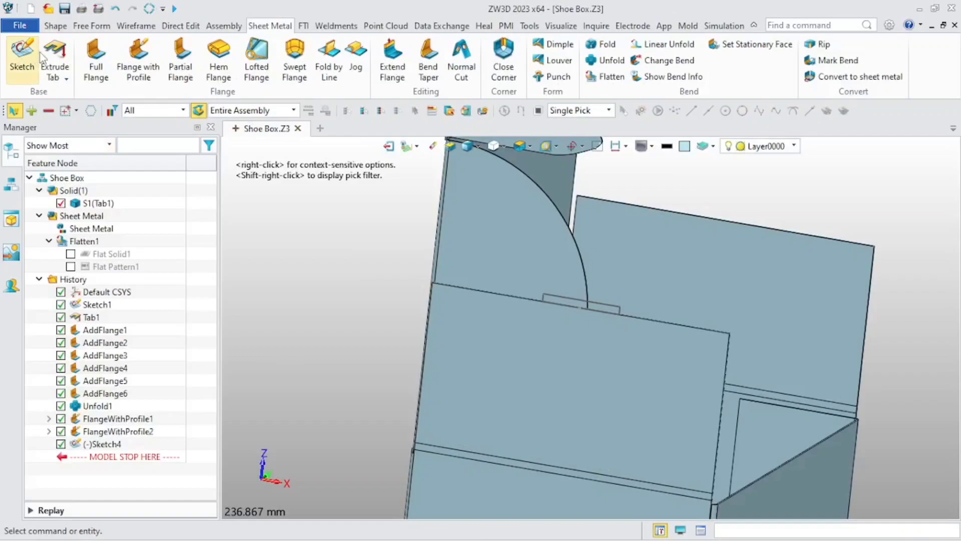
Extrude the small rectangle profile as a 1 mm thick tab in the opposite direction, merged with the box body.
left_click(54, 55)
scroll(619, 314, "up", 5)
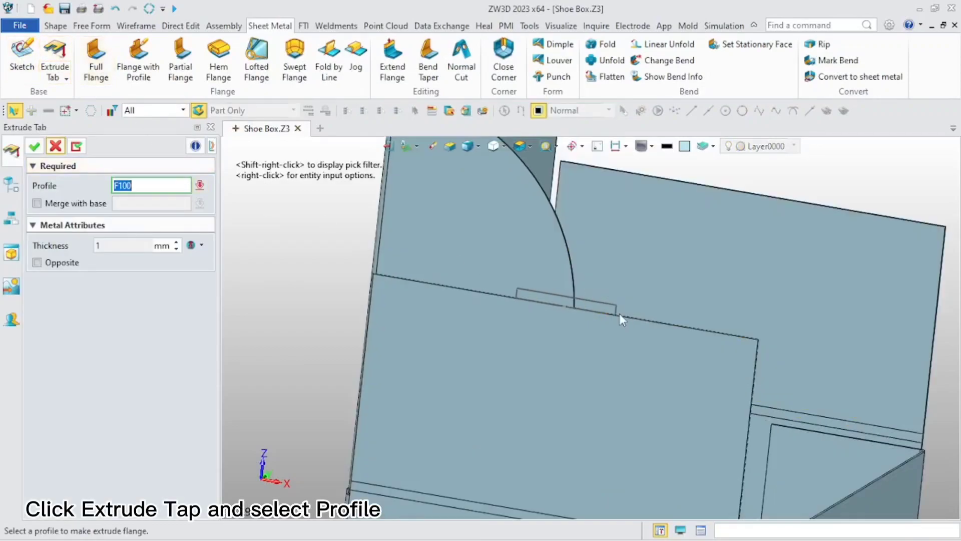
left_click(576, 296)
scroll(497, 328, "down", 1)
right_click_drag(496, 329, 449, 331)
scroll(545, 320, "up", 5)
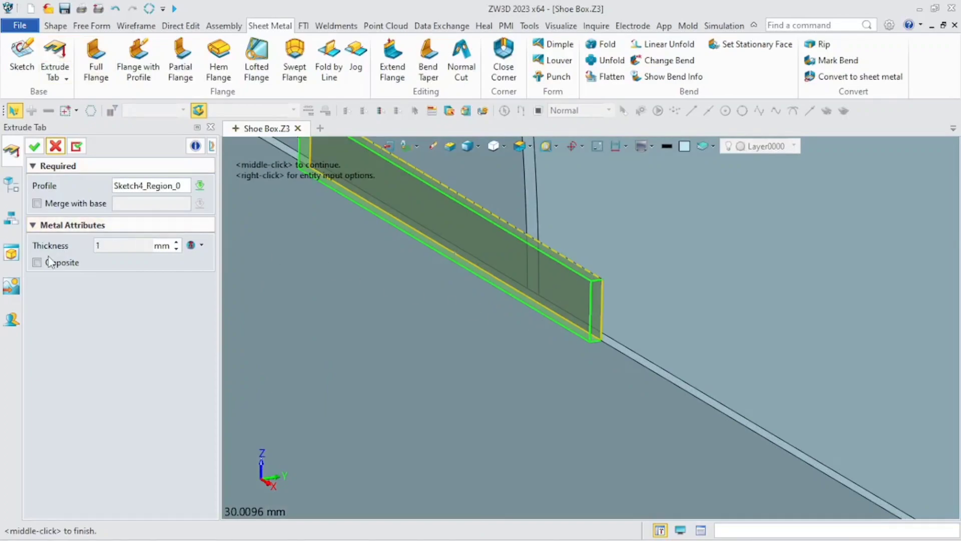
left_click(38, 204)
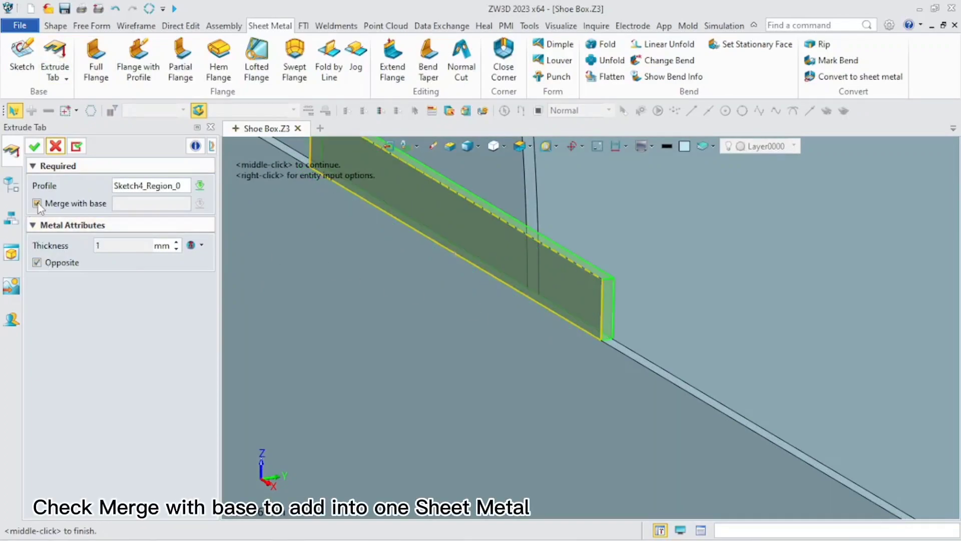
left_click(456, 315)
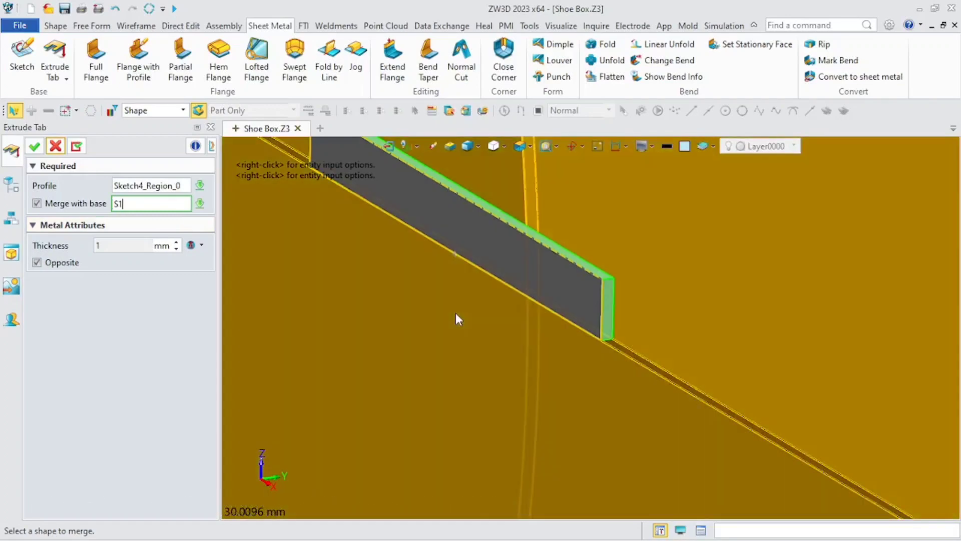
left_click(35, 147)
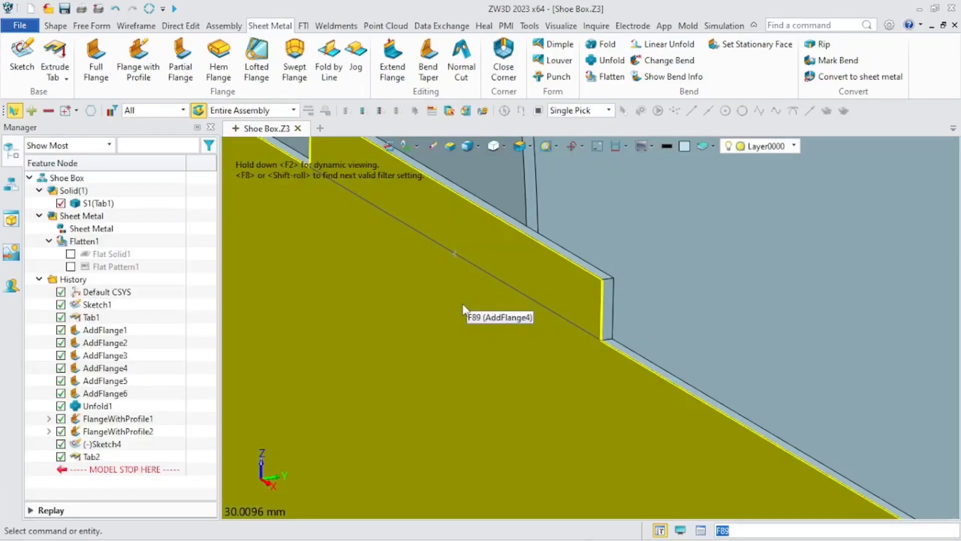
Mirror both profile flanges of the lid and lid flap as copies across the default XZ plane using Mirror Feature.
key("ctrl+f")
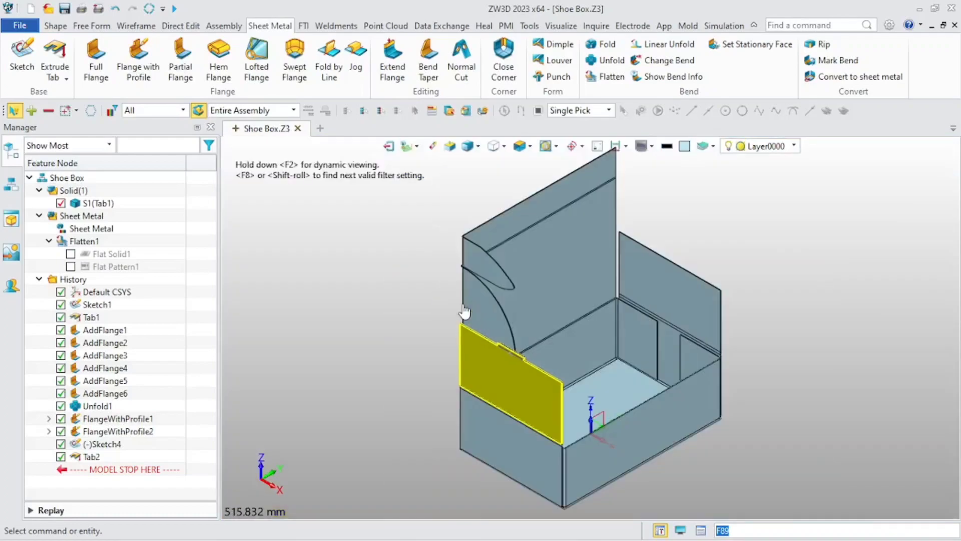
middle_click_drag(361, 313, 349, 349)
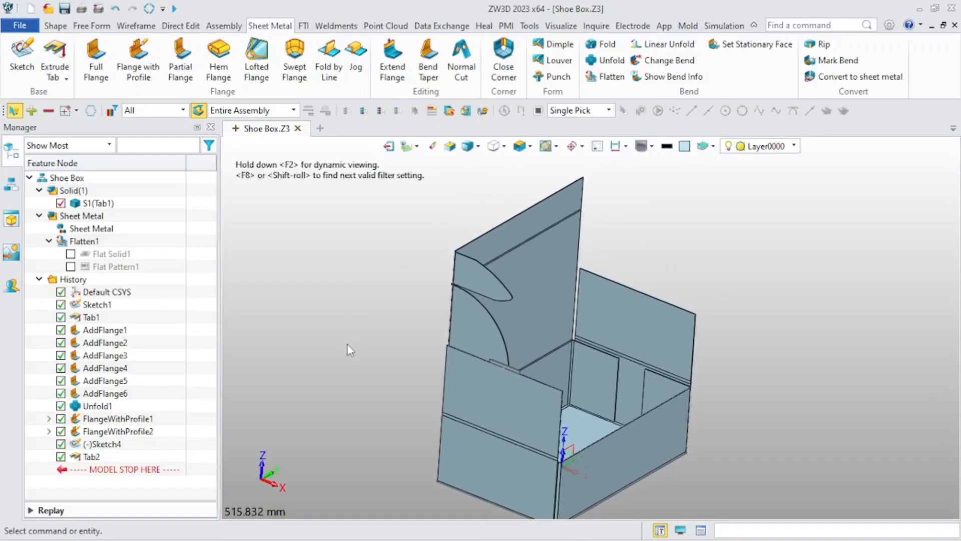
key("Home")
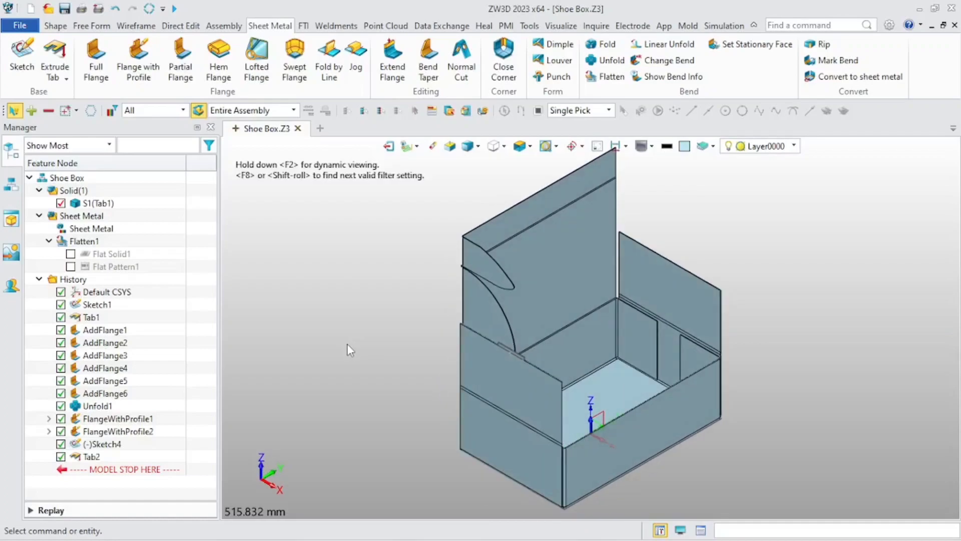
left_click(56, 26)
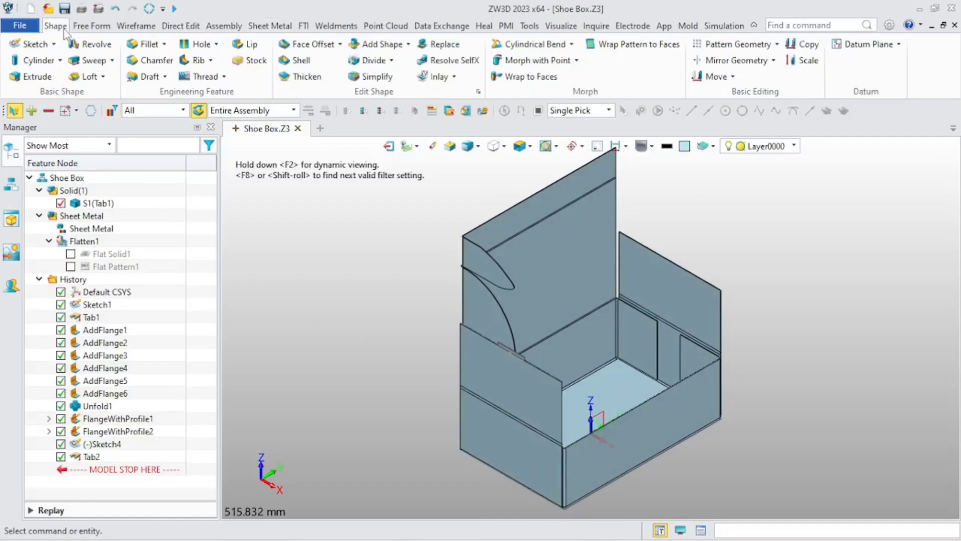
left_click(774, 61)
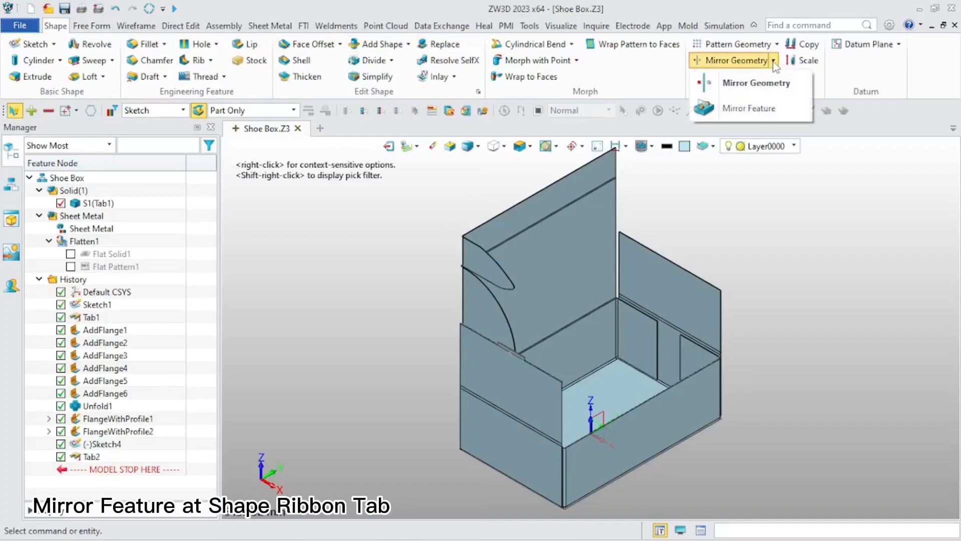
left_click(748, 108)
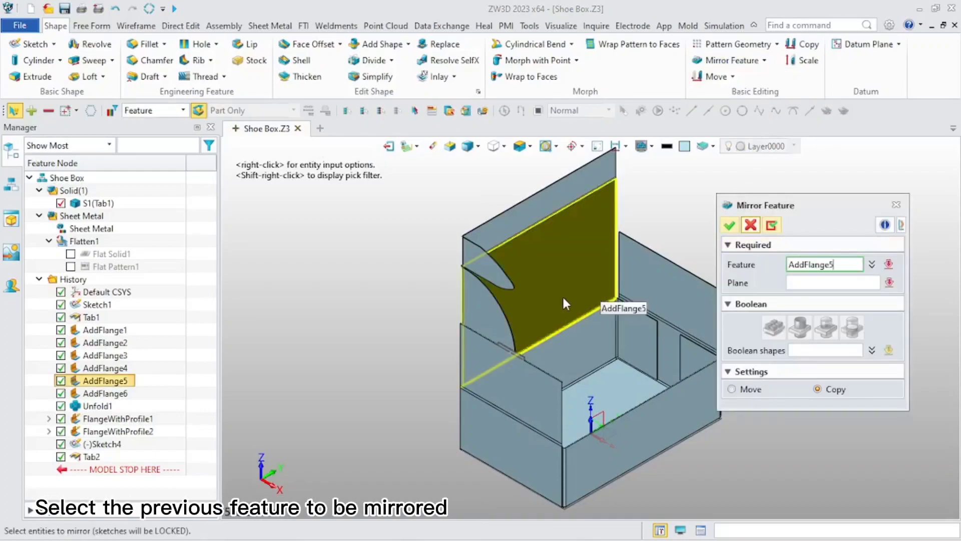
left_click(483, 271)
left_click(477, 303)
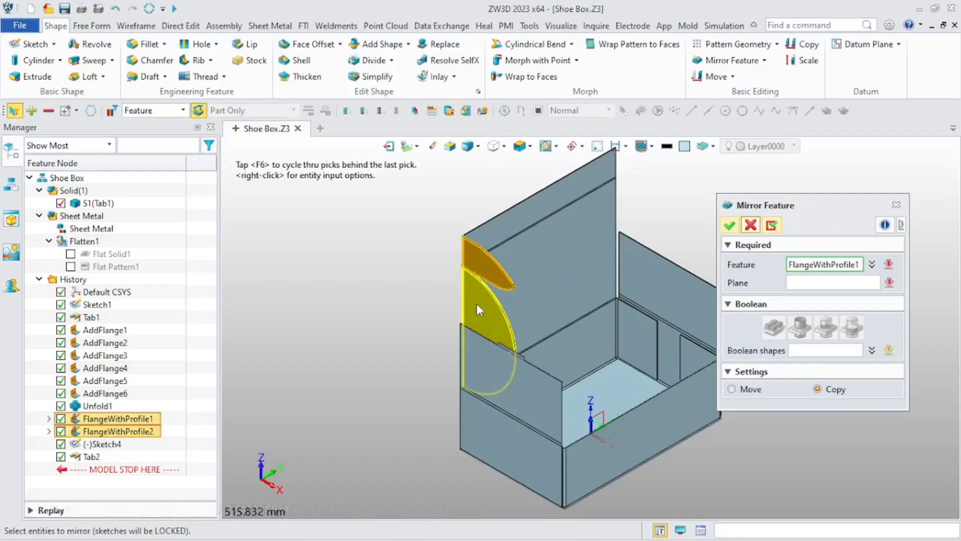
middle_click(665, 352)
middle_click_drag(666, 352, 587, 420)
left_click(587, 420)
scroll(587, 419, "up", 3)
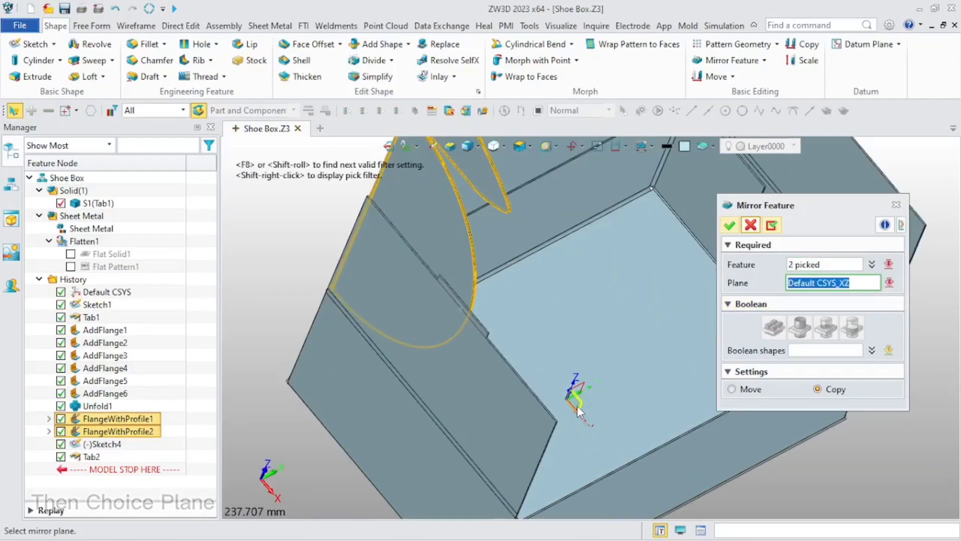
left_click(578, 406)
scroll(581, 386, "down", 2)
left_click(729, 227)
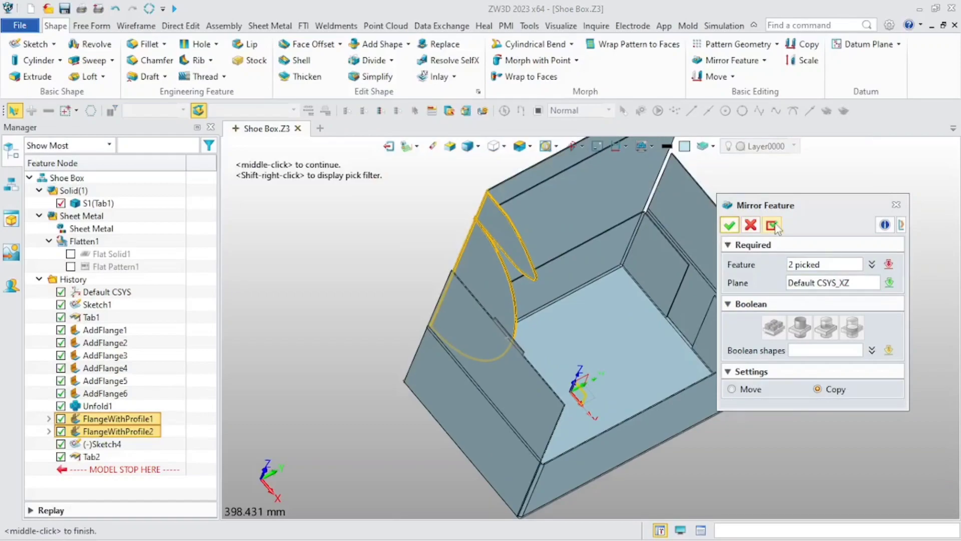
Mirror the end-wall locking tab as a copy across the default XZ plane using Mirror Feature.
scroll(617, 253, "down", 2)
right_click_drag(601, 261, 600, 248)
scroll(514, 250, "up", 5)
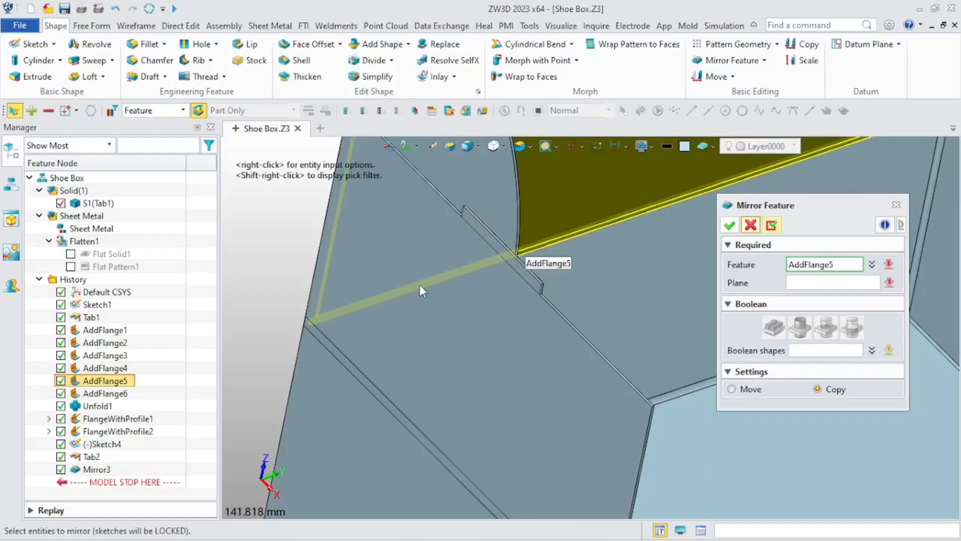
left_click(91, 456)
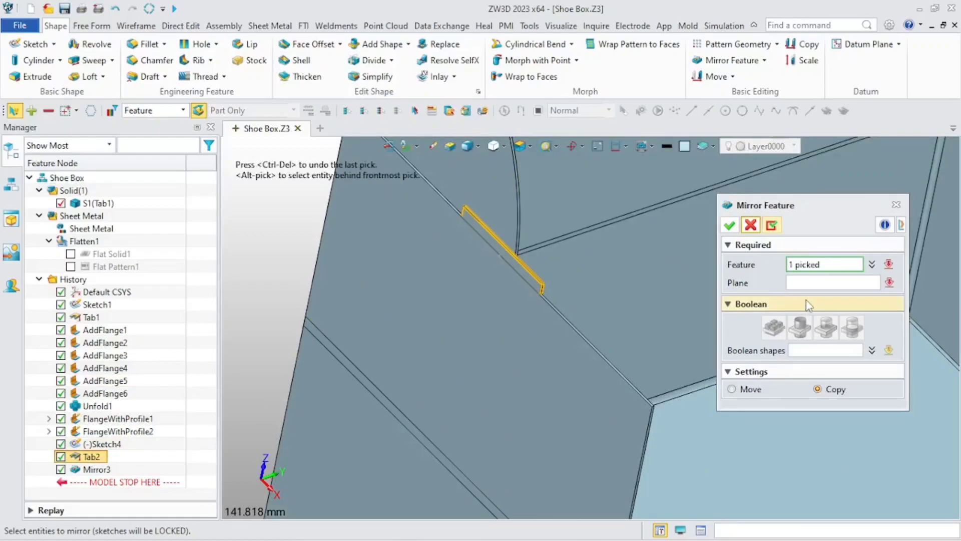
left_click(831, 282)
scroll(593, 400, "down", 3)
left_click(593, 401)
left_click(592, 397)
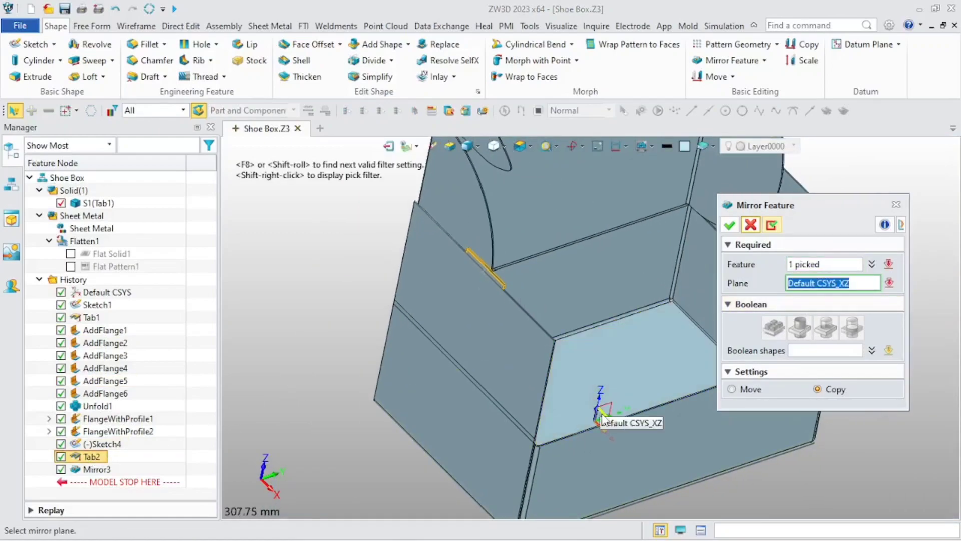
middle_click(631, 257)
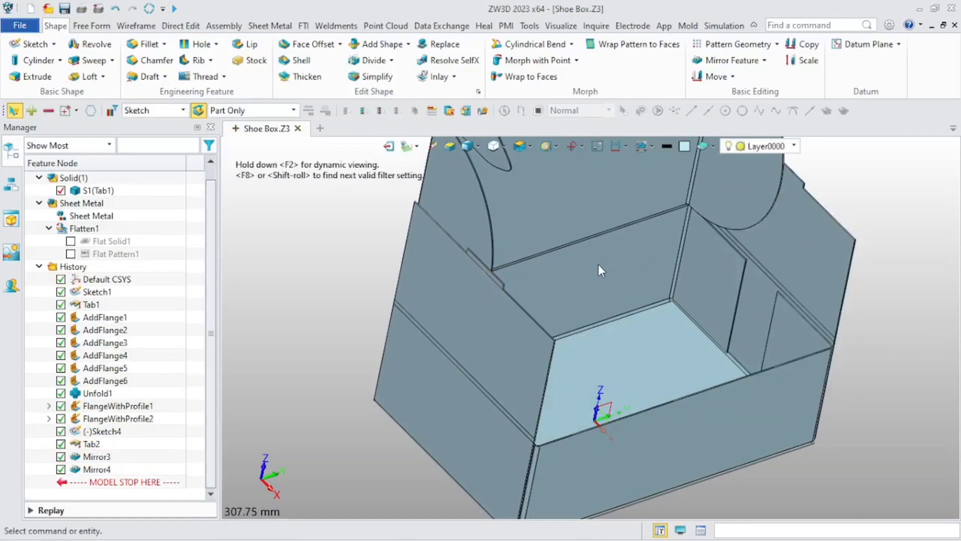
Set the pick filter to All and create a new sketch on the box's inside bottom face.
scroll(598, 263, "down", 2)
right_click_drag(599, 263, 596, 349)
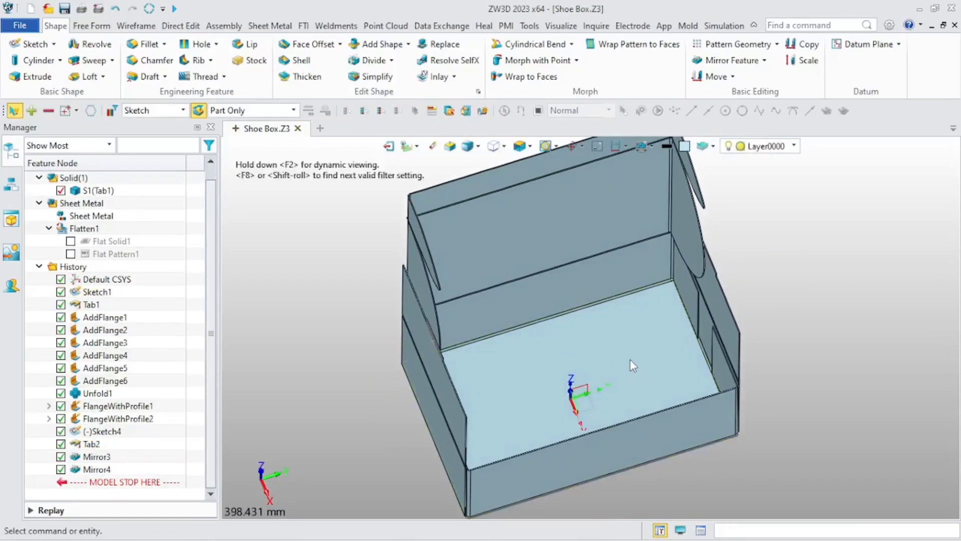
left_click(183, 110)
left_click(137, 125)
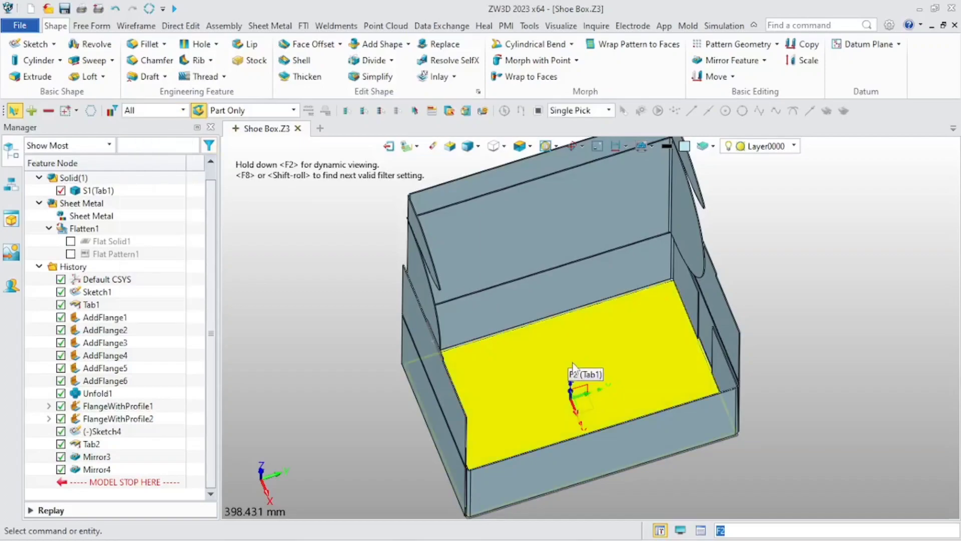
right_click(624, 364)
left_click(634, 373)
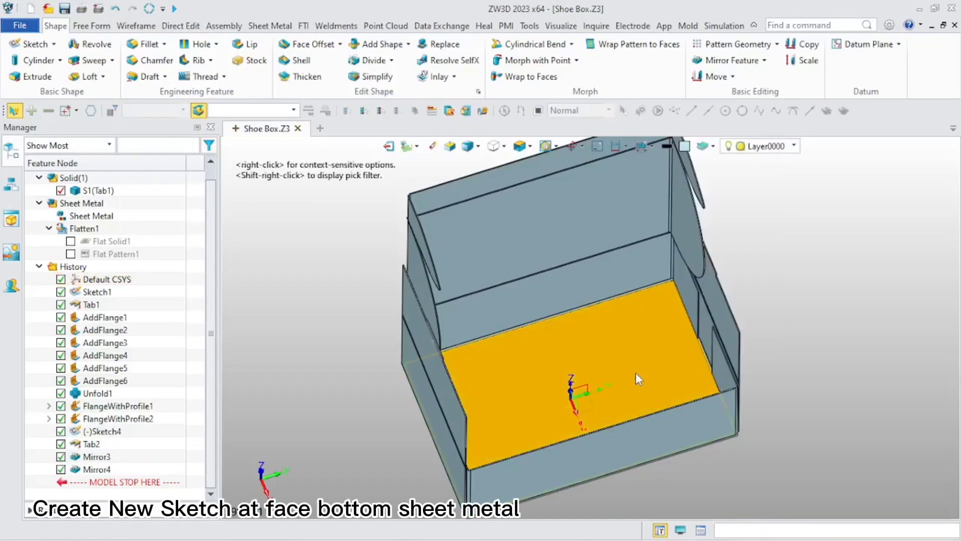
left_click(733, 226)
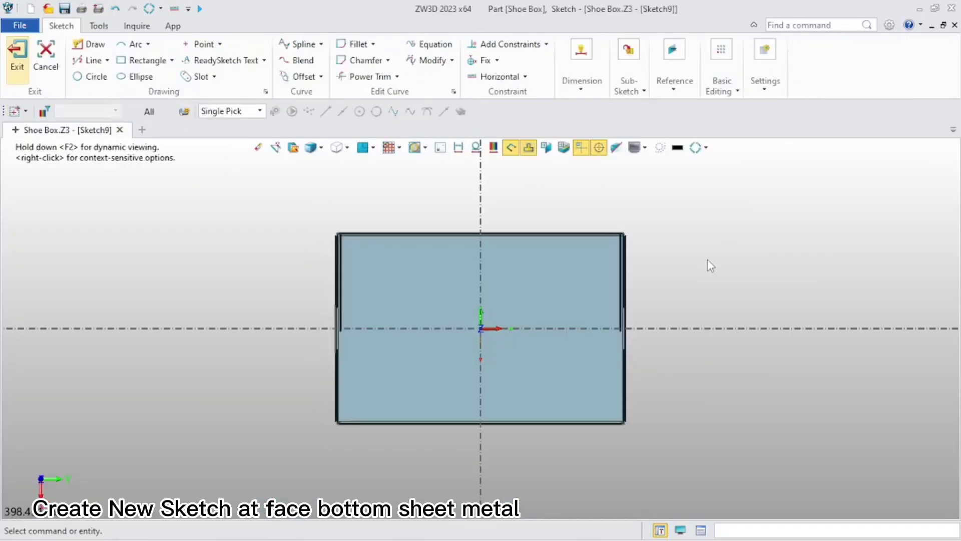
Draw a center rectangle about 6.4 mm wide and 47.1 mm high at -149,0 on the bottom face's short edge, and open its width for editing.
mouse_move(448, 308)
middle_mouse_down()
mouse_move(439, 285)
mouse_move(444, 294)
middle_mouse_up()
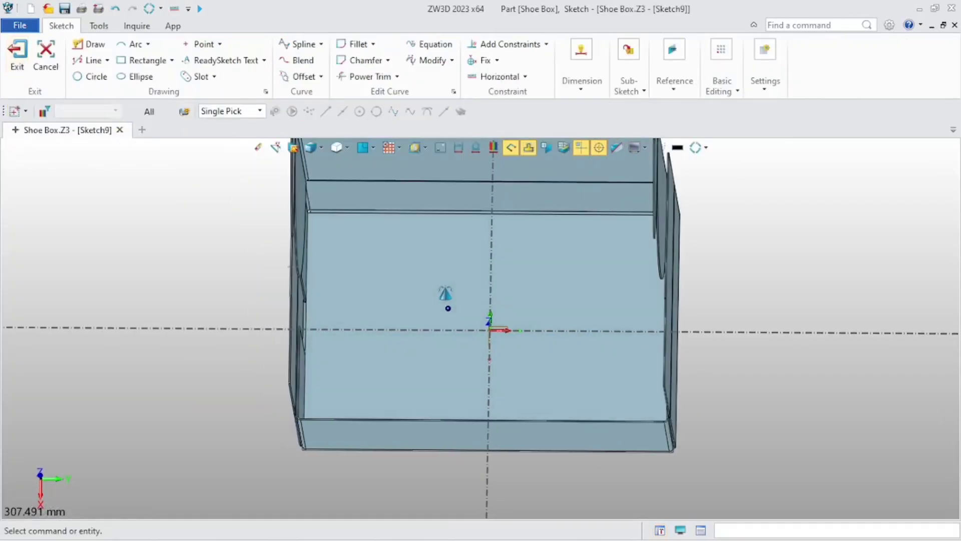
left_click(129, 60)
scroll(308, 302, "up", 5)
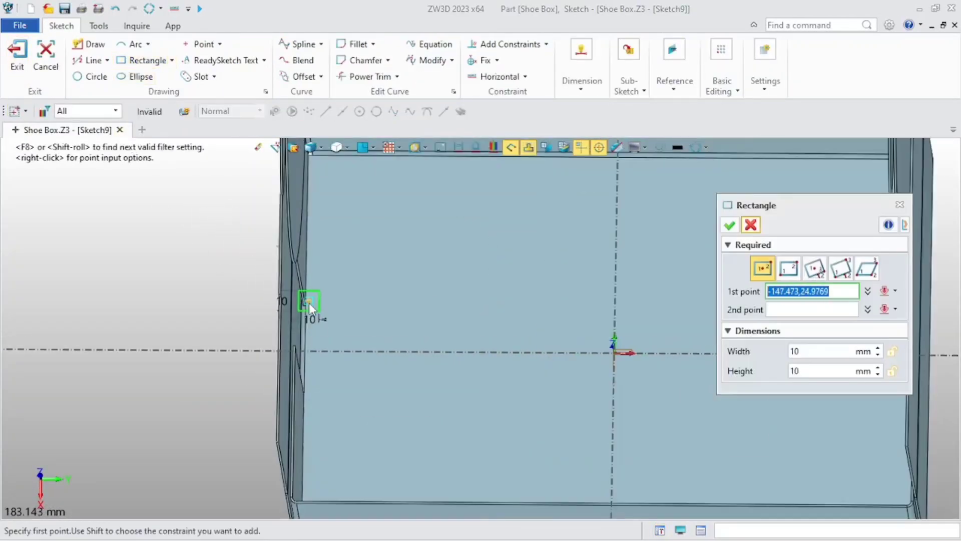
right_click(301, 373)
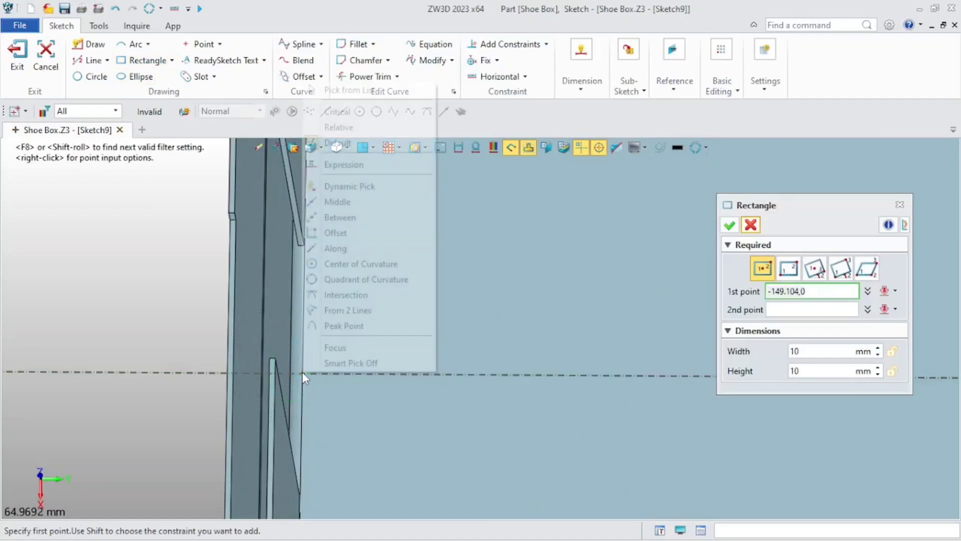
left_click(344, 140)
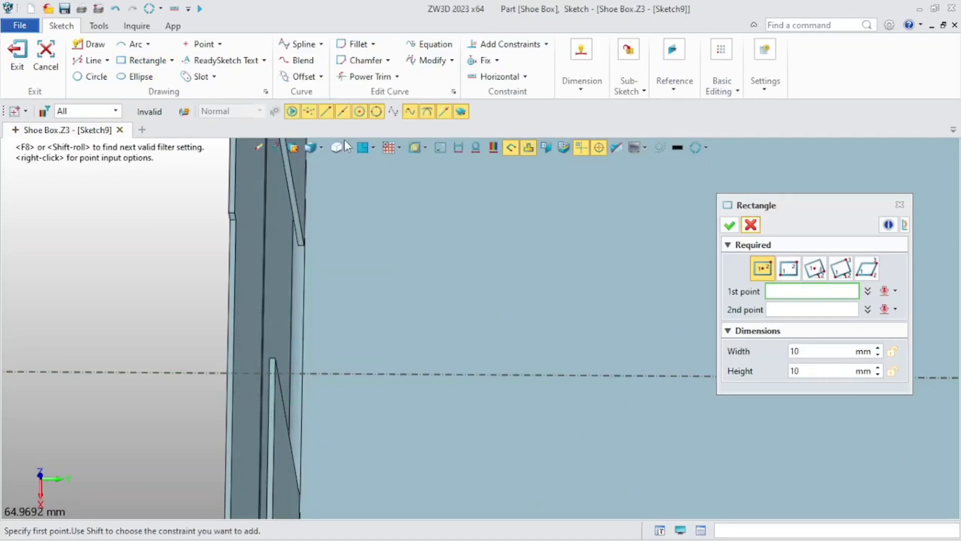
left_click(301, 372)
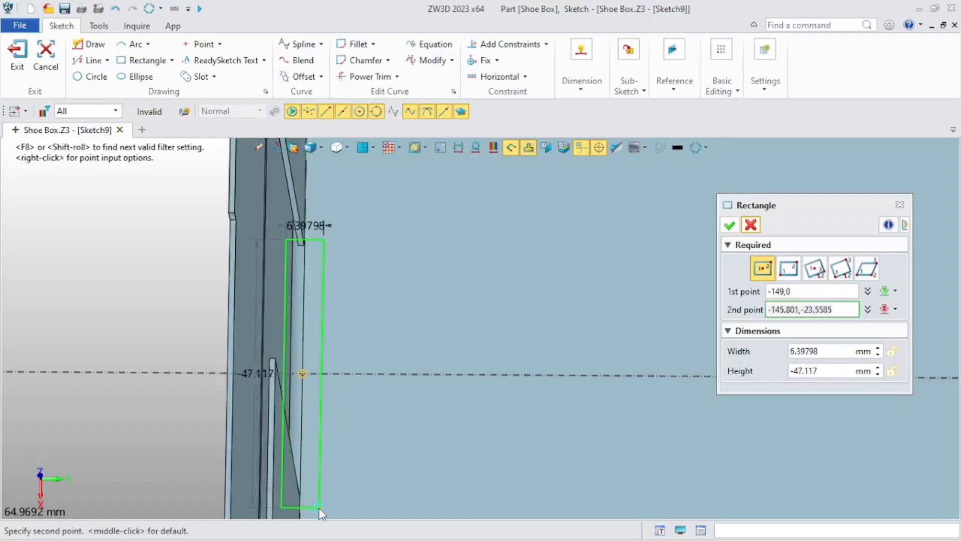
left_click(319, 508)
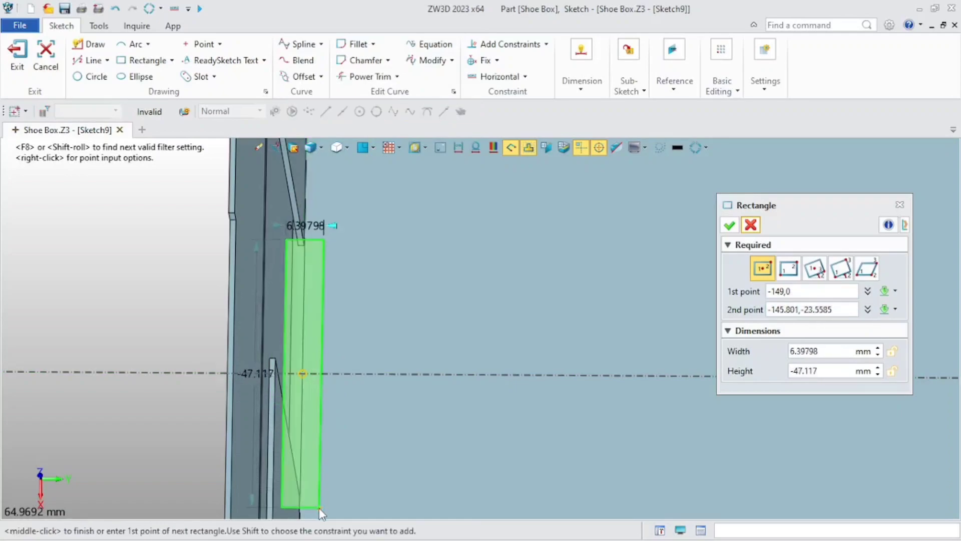
left_click(824, 350)
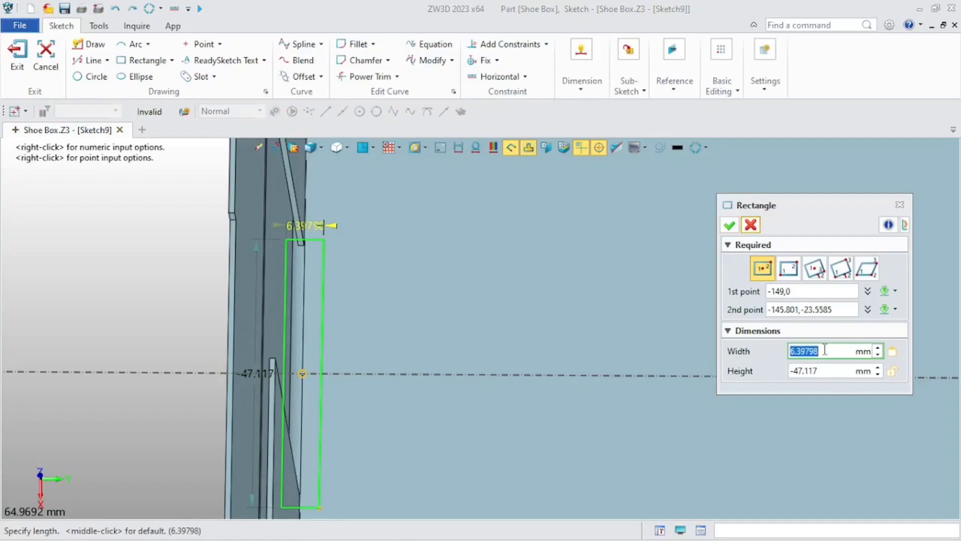
Set the centre rectangle's width to 5 mm and height to 52 mm at the box's side edge, completing it.
key("Return")
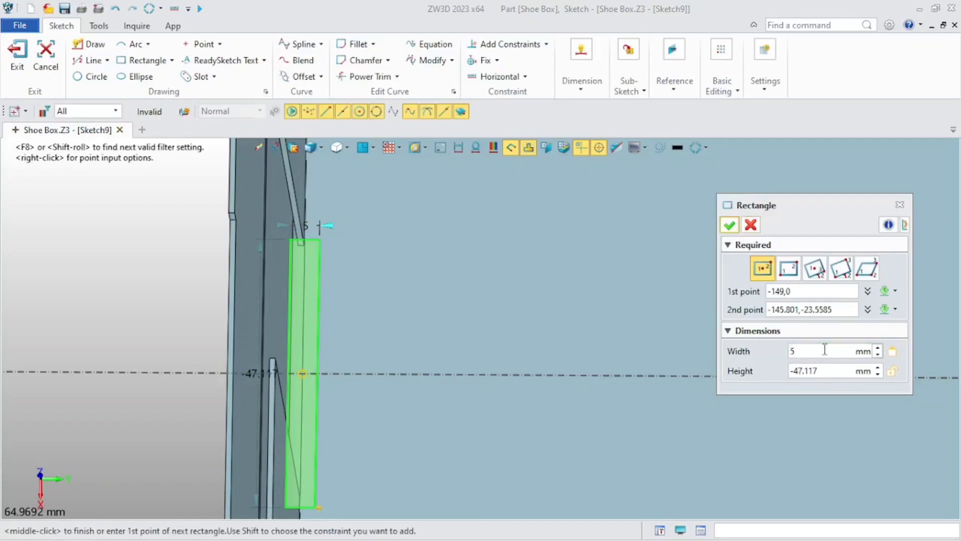
left_click(834, 371)
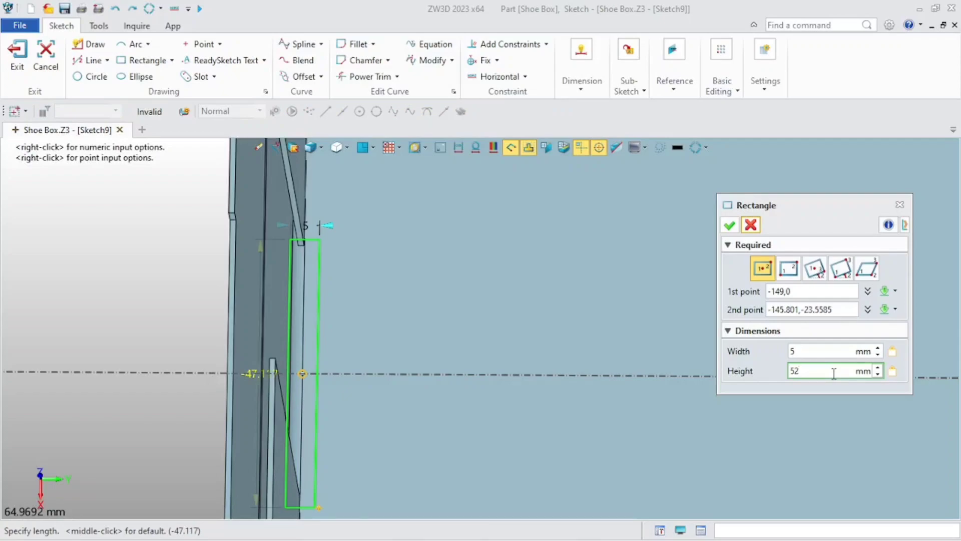
key("Return")
left_click(730, 226)
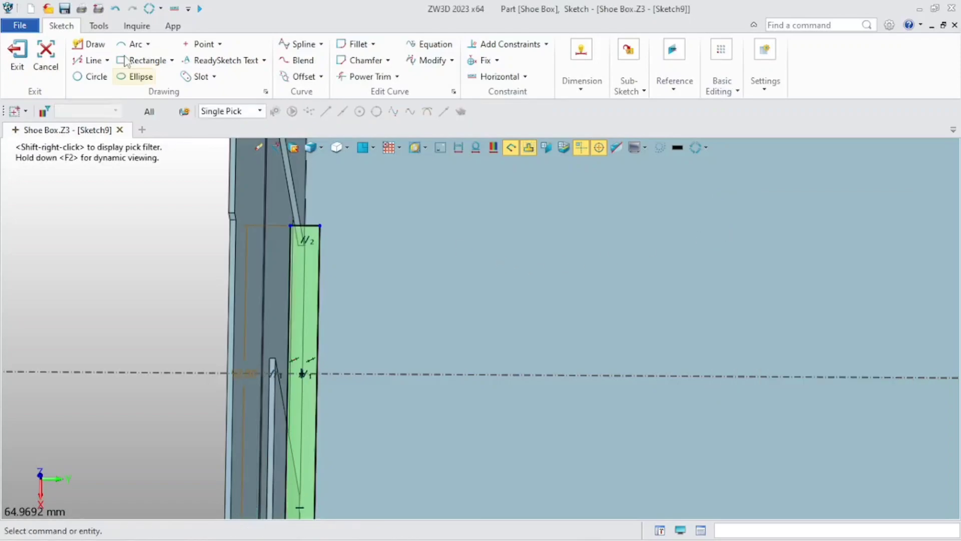
Draw a 52 mm line lengthwise through the rectangle, joining the midpoints of its two short sides.
left_click(89, 61)
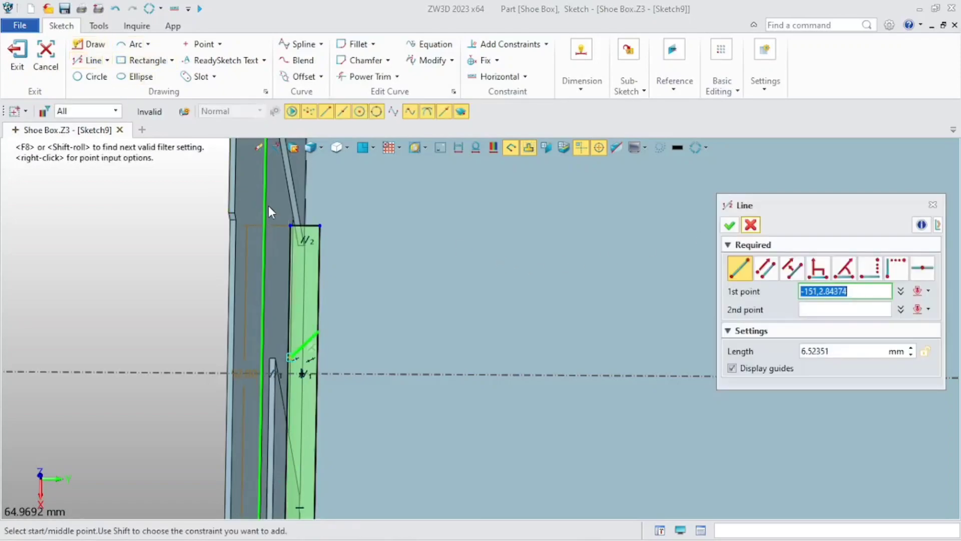
left_click(307, 237)
scroll(311, 241, "down", 3)
middle_click_drag(312, 241, 346, 179)
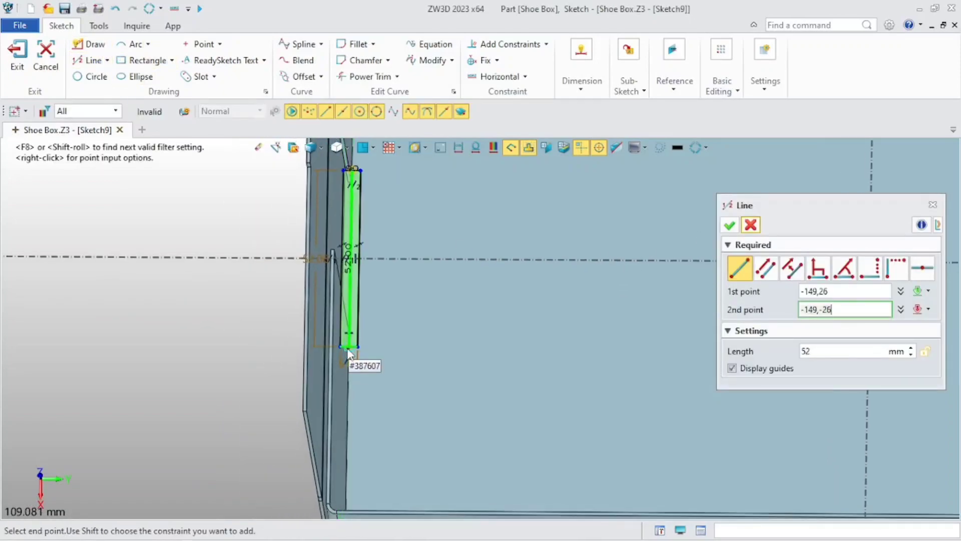
left_click(349, 356)
left_click(730, 225)
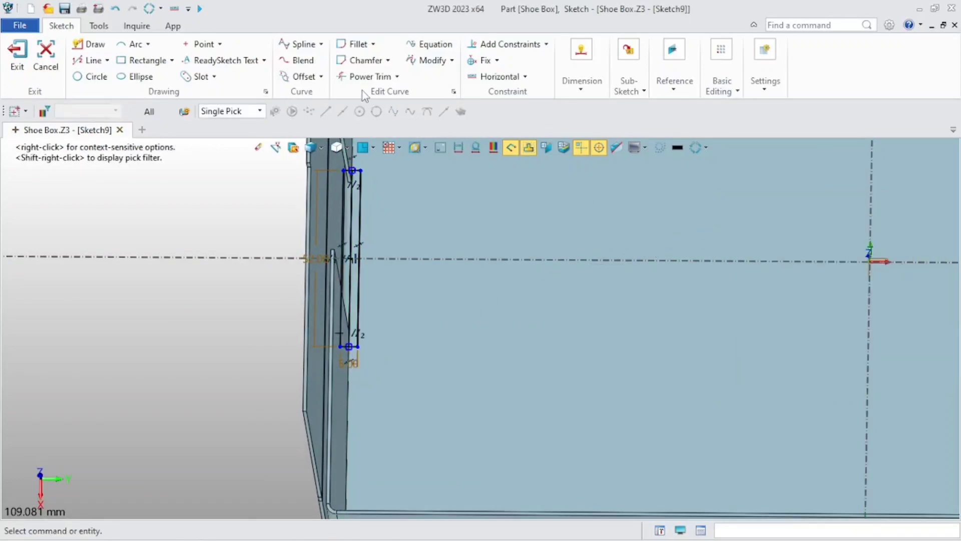
Trim away the rectangle's outer half with Power Trim, keeping the inner half beside the centre line.
left_click(368, 76)
scroll(345, 164, "up", 3)
mouse_move(348, 165)
left_mouse_down()
mouse_move(337, 370)
mouse_move(346, 458)
left_mouse_up()
middle_click(520, 235)
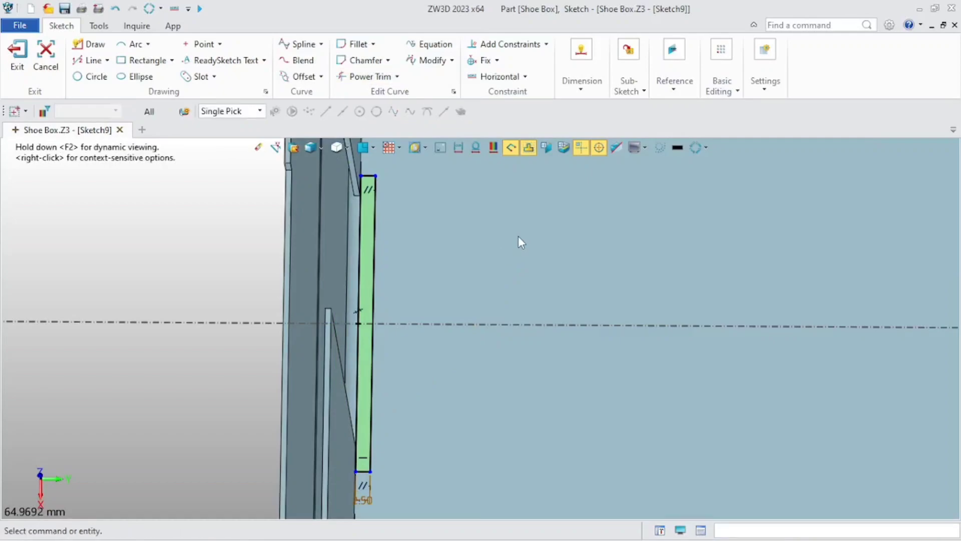
Mirror the four slot profile lines about the vertical axis, keeping the originals, and exit the sketch.
left_click(720, 83)
left_click(784, 118)
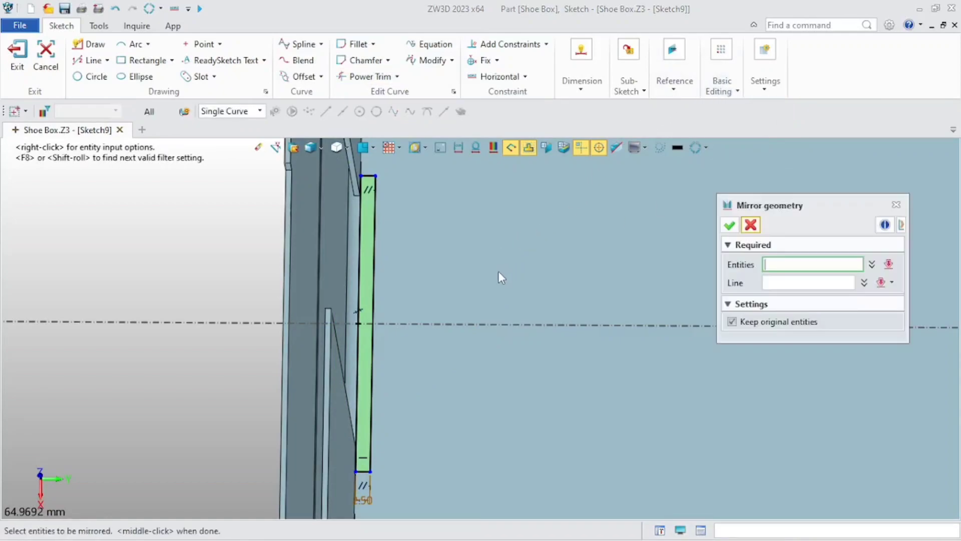
left_click(372, 307)
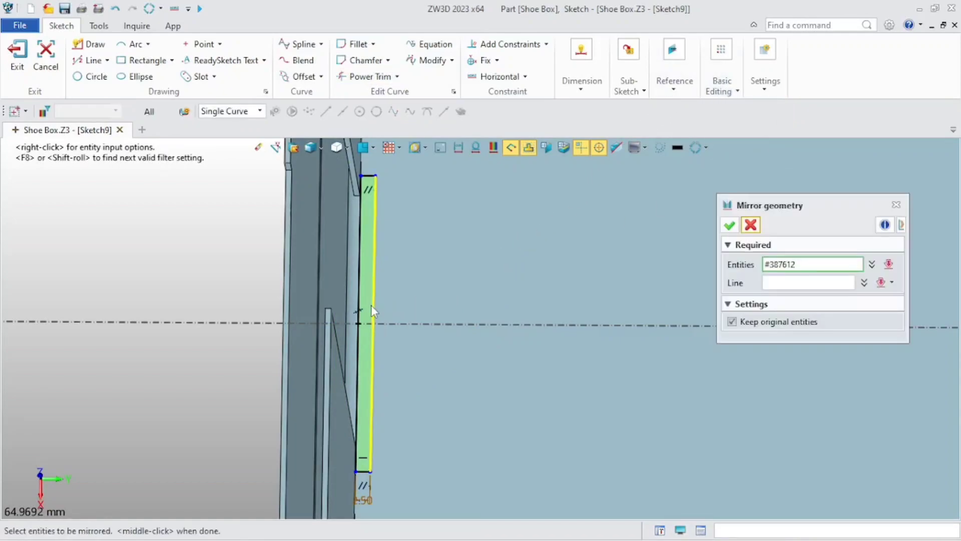
left_click(371, 304)
left_click(822, 283)
scroll(628, 373, "down", 3)
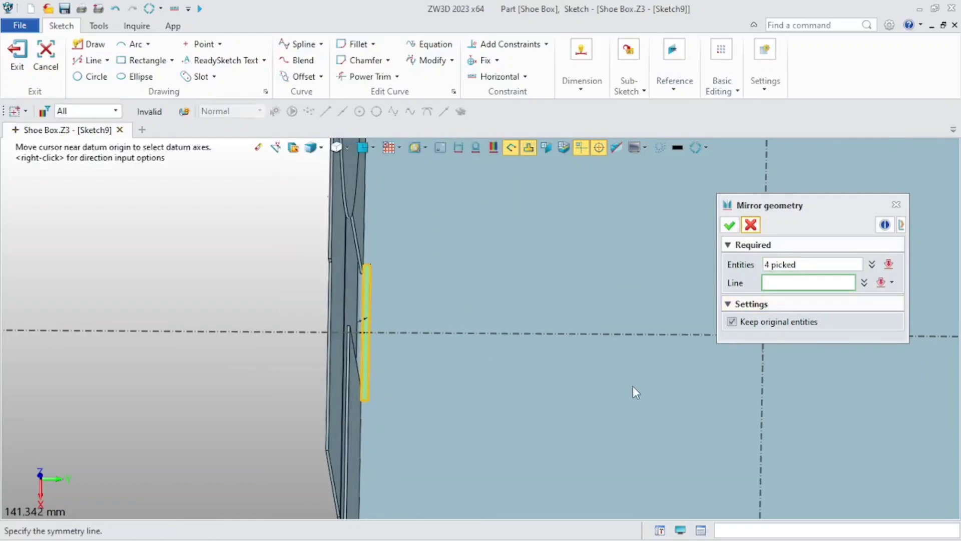
left_click(763, 403)
scroll(704, 369, "down", 5)
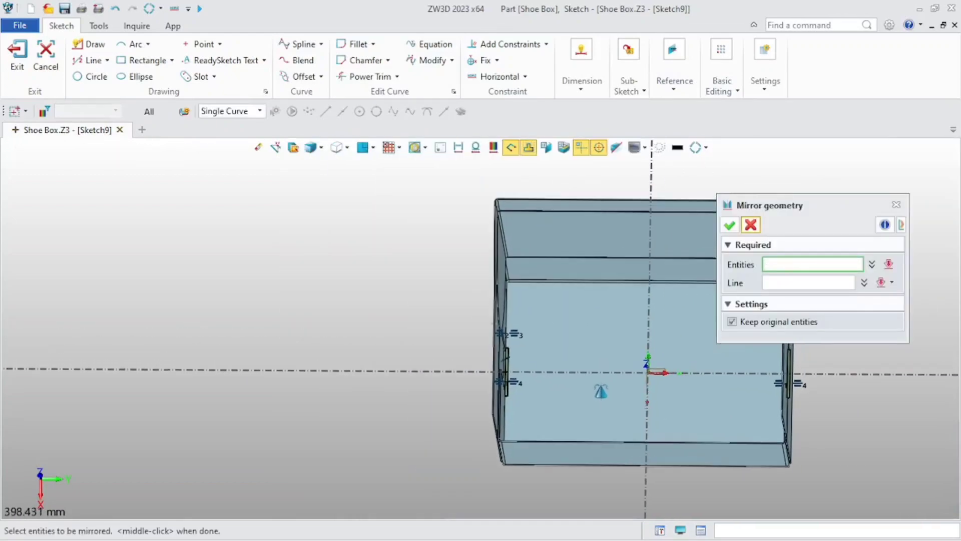
middle_click(633, 320)
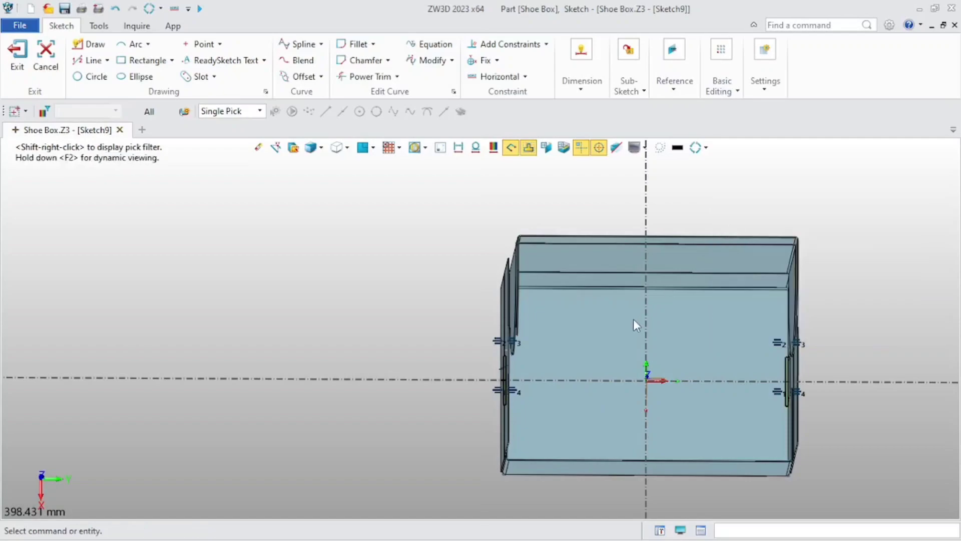
scroll(633, 323, "up", 3)
middle_click_drag(632, 345, 669, 314)
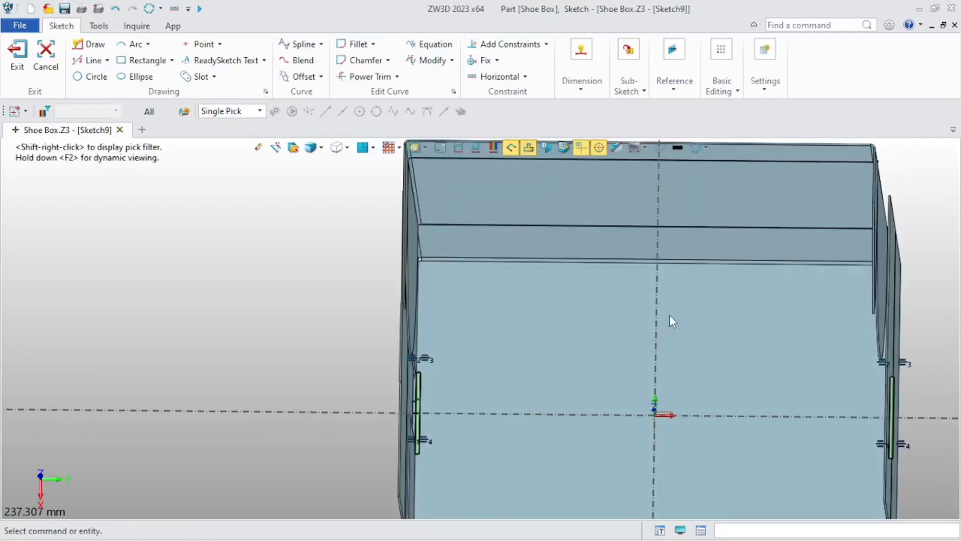
left_click(17, 56)
Apply a Normal Cut to the box shape using the sketch of two side slots, from 10 to -15.5 mm.
mouse_move(336, 323)
middle_mouse_down()
mouse_move(349, 407)
mouse_move(358, 405)
middle_mouse_up()
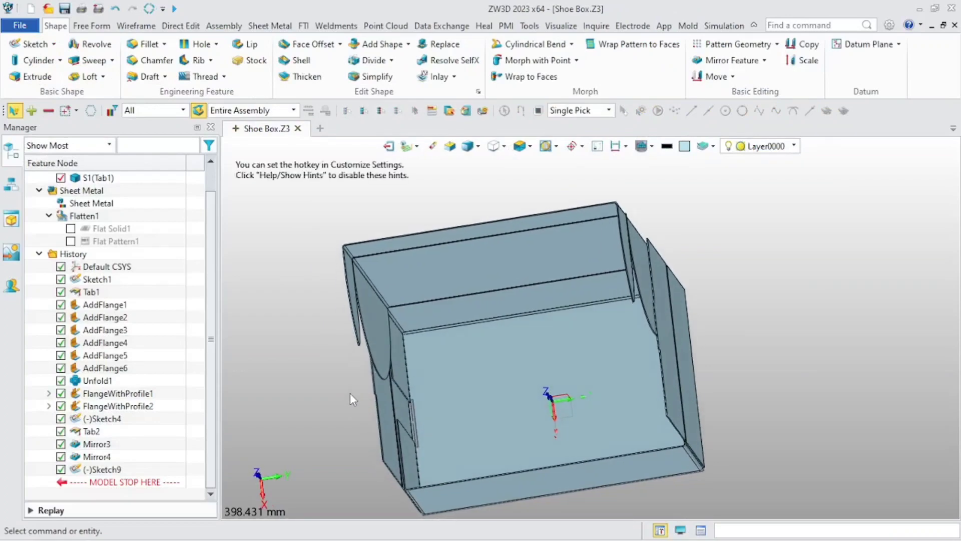
left_click(269, 26)
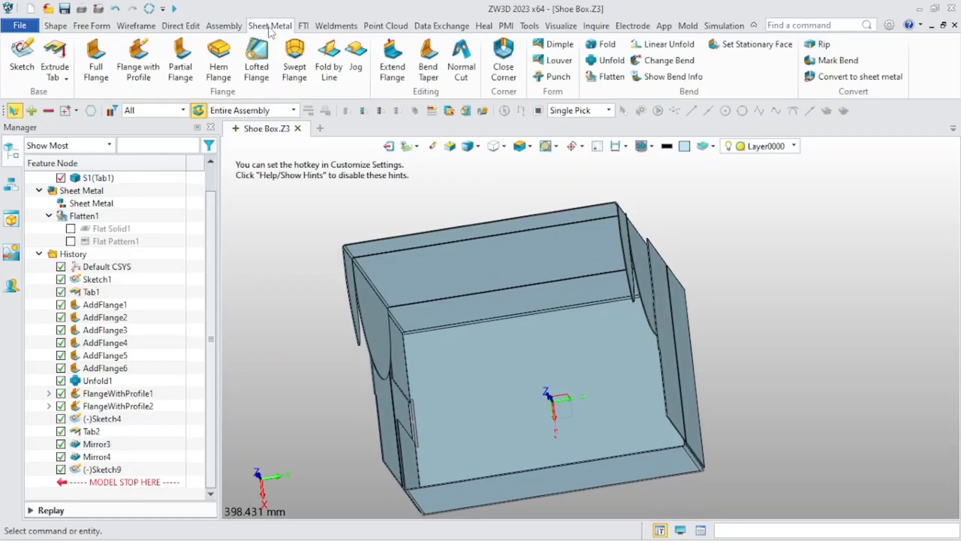
left_click(462, 70)
mouse_move(461, 392)
right_mouse_down()
mouse_move(441, 440)
mouse_move(448, 455)
right_mouse_up()
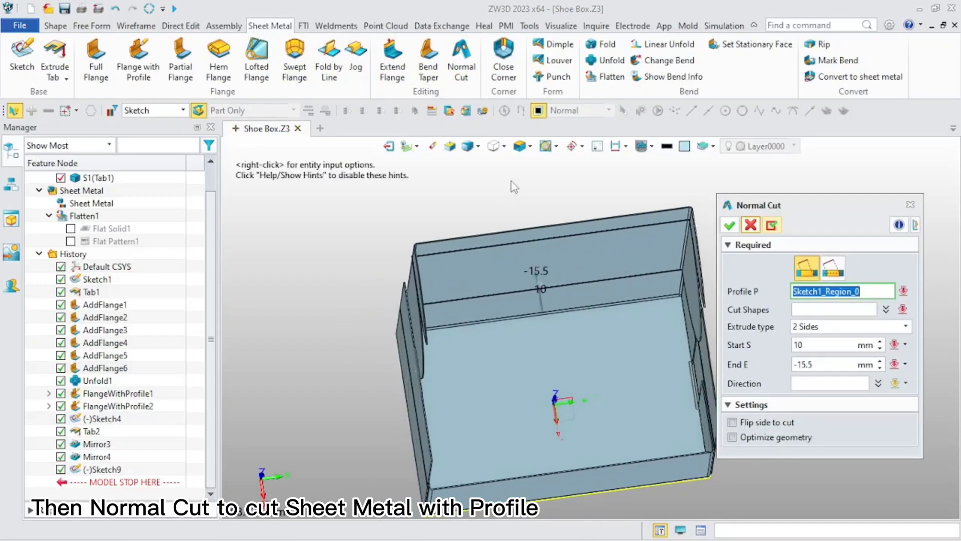
right_click_drag(449, 390, 420, 431)
left_click(419, 431)
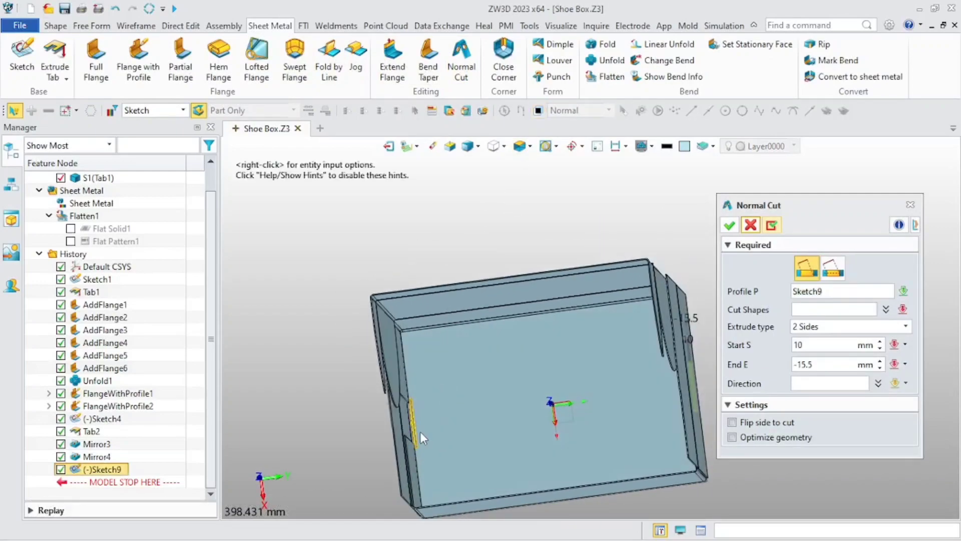
right_click_drag(533, 403, 498, 358)
left_click(506, 422)
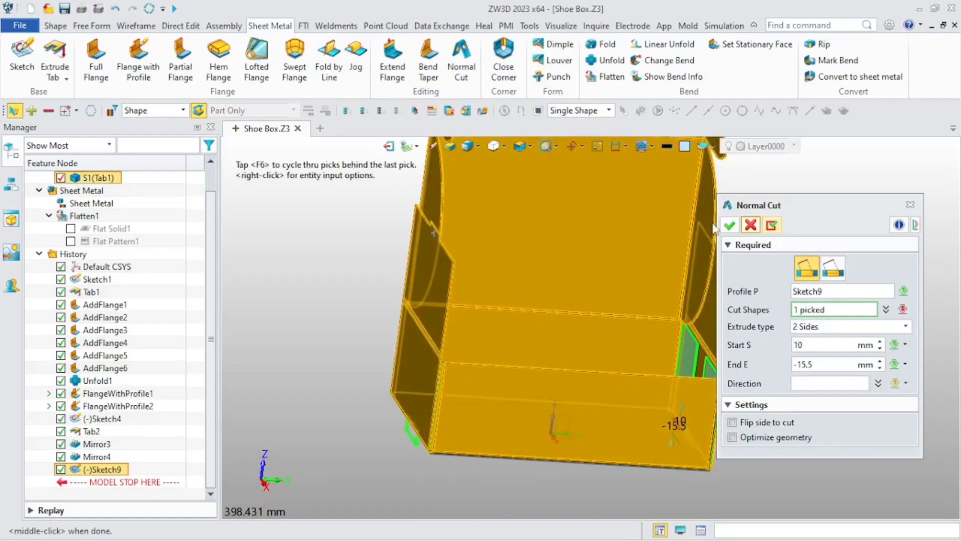
left_click(729, 226)
Start a new sketch on the face of the box's front wall.
right_click_drag(574, 369, 574, 370)
right_click_drag(559, 418, 543, 395)
scroll(467, 360, "up", 4)
right_click_drag(467, 361, 468, 383)
scroll(642, 325, "down", 1)
scroll(642, 324, "down", 2)
right_click_drag(627, 327, 606, 402)
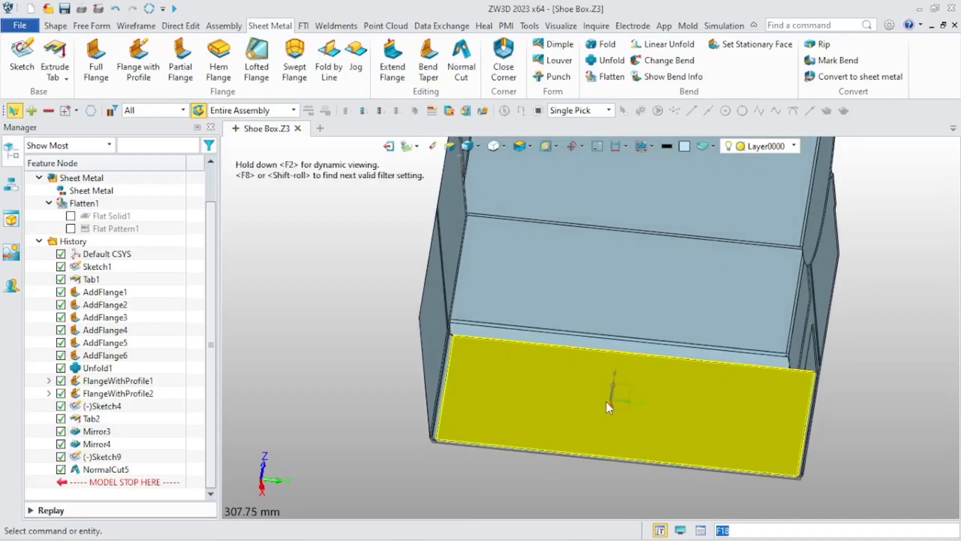
left_click(606, 401)
right_click(606, 403)
left_click(586, 410)
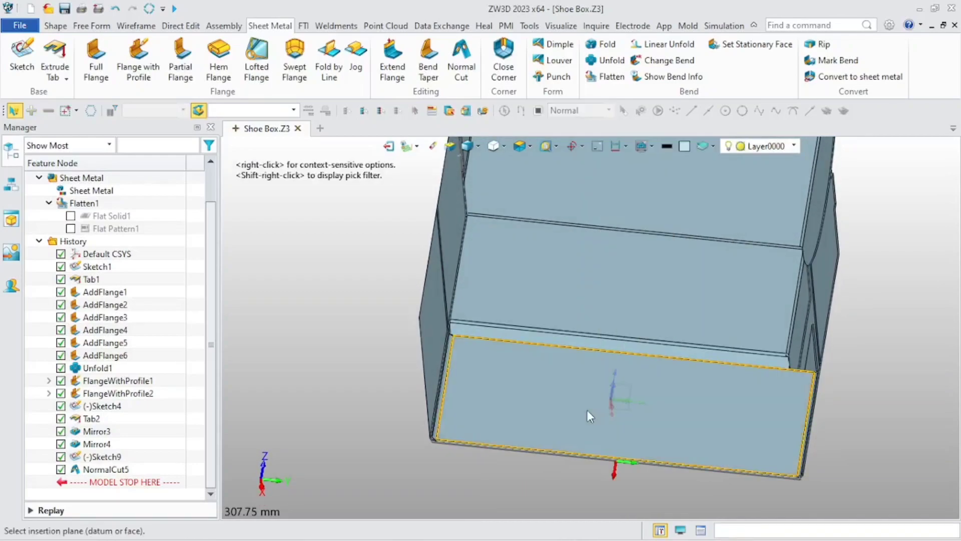
left_click(729, 225)
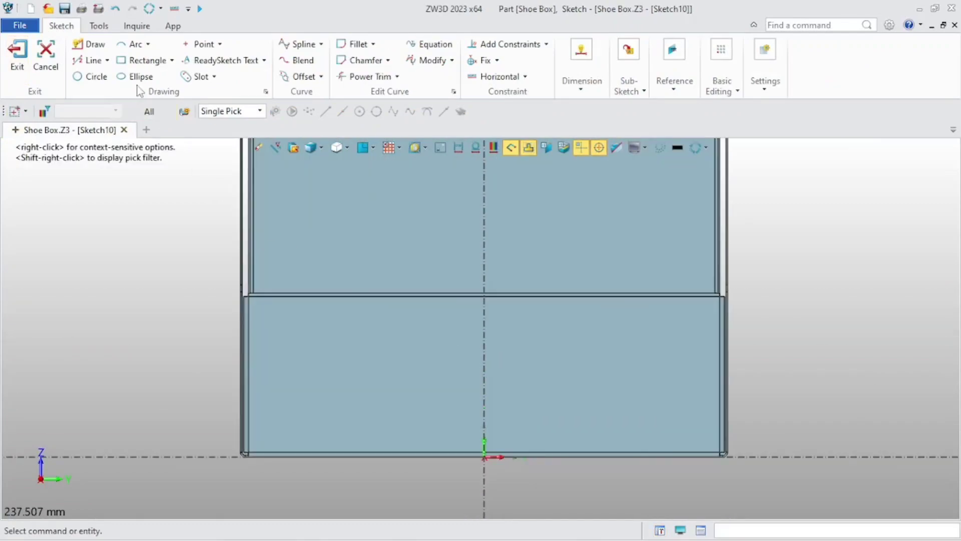
Sketch a 75 × 75 mm rectangle centred on the midpoint of the front wall's top edge and exit the sketch.
left_click(143, 60)
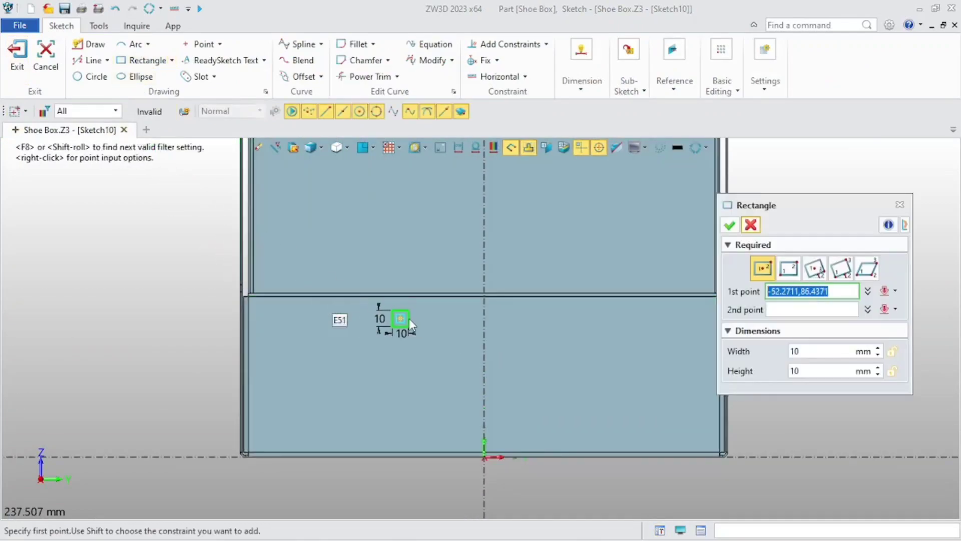
left_click(484, 296)
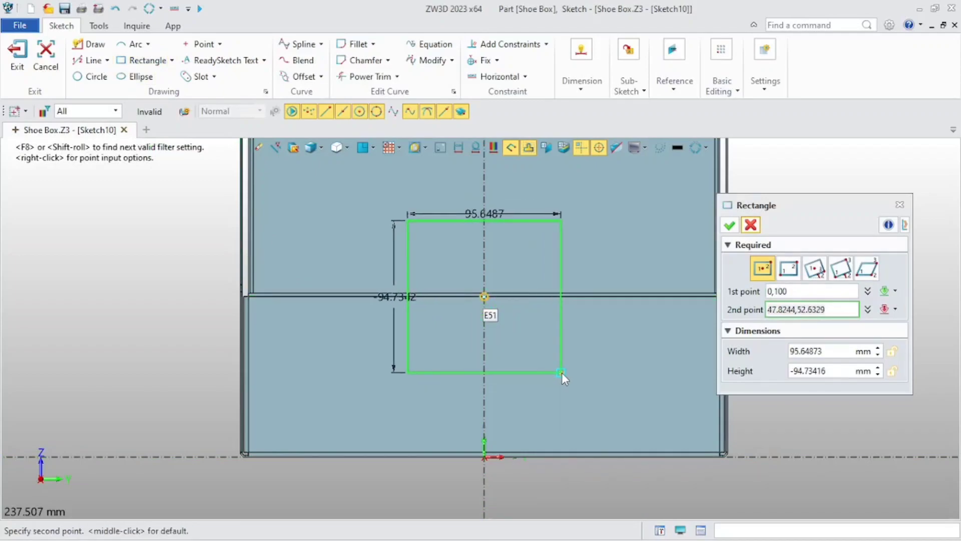
left_click(550, 379)
left_click(828, 351)
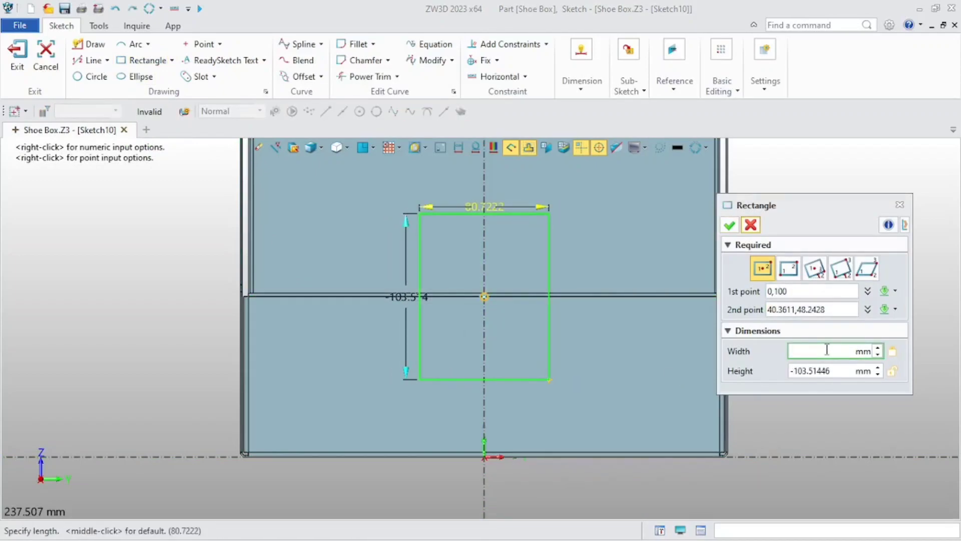
type("75")
double_click(842, 375)
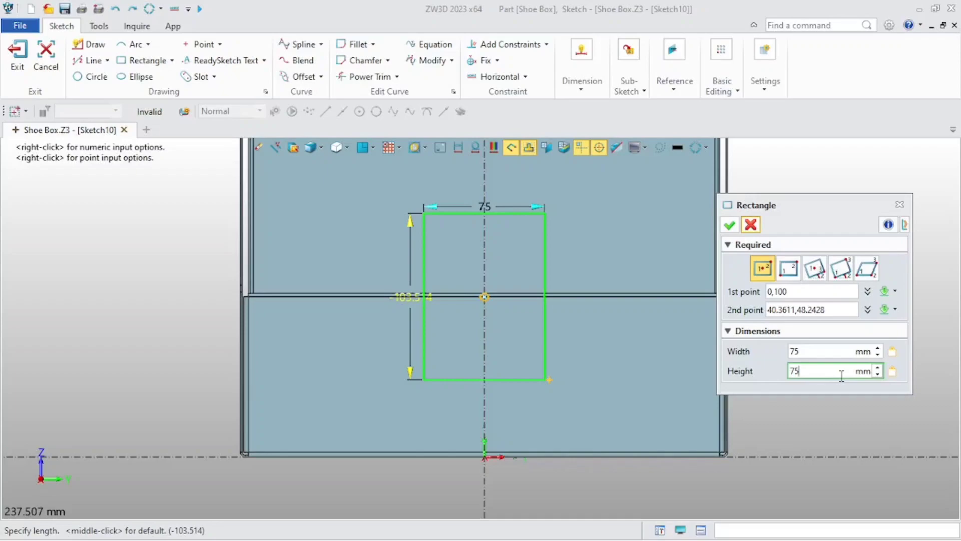
key("Return")
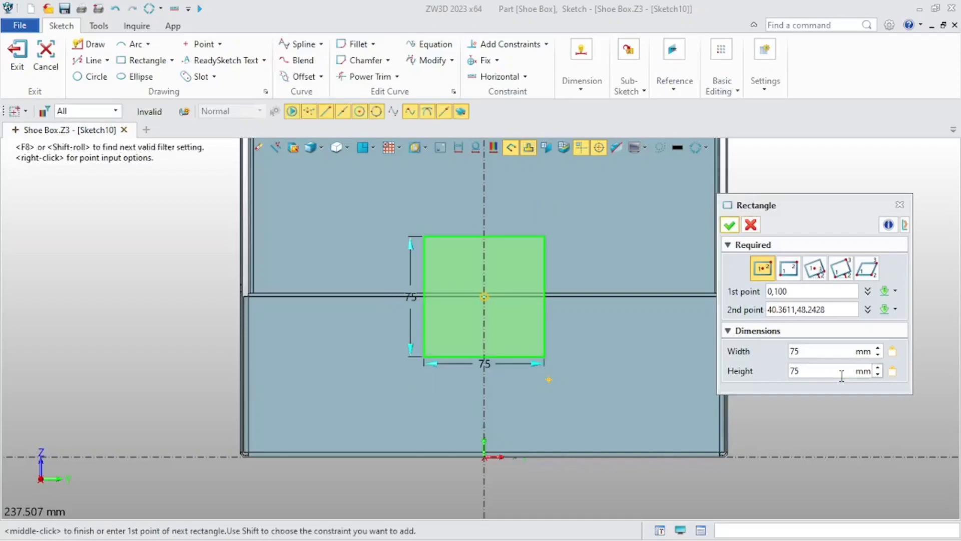
left_click(730, 225)
right_click_drag(367, 368, 374, 374)
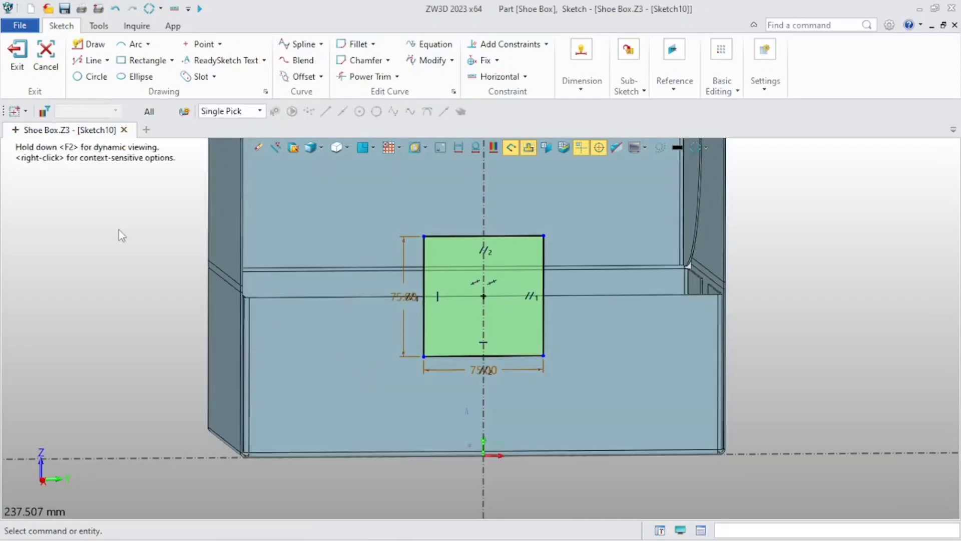
left_click(15, 58)
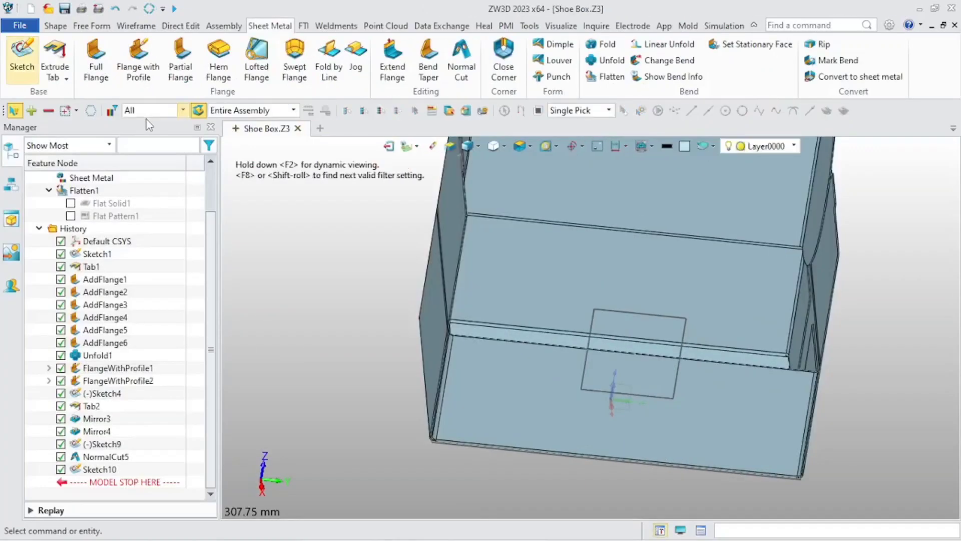
Apply a Normal Cut to the box shape using the square sketch to notch the front wall's top edge.
left_click(461, 57)
middle_click(648, 315)
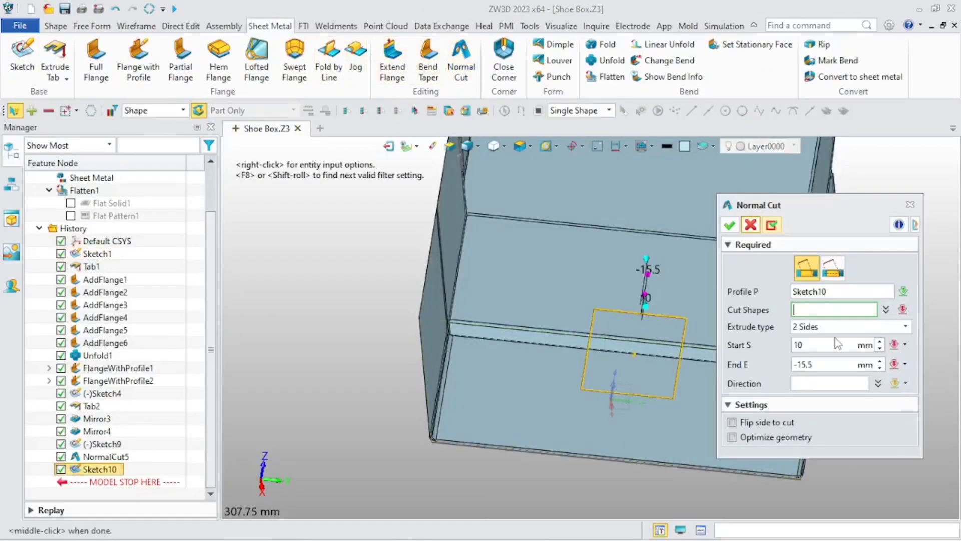
left_click(697, 423)
left_click(729, 225)
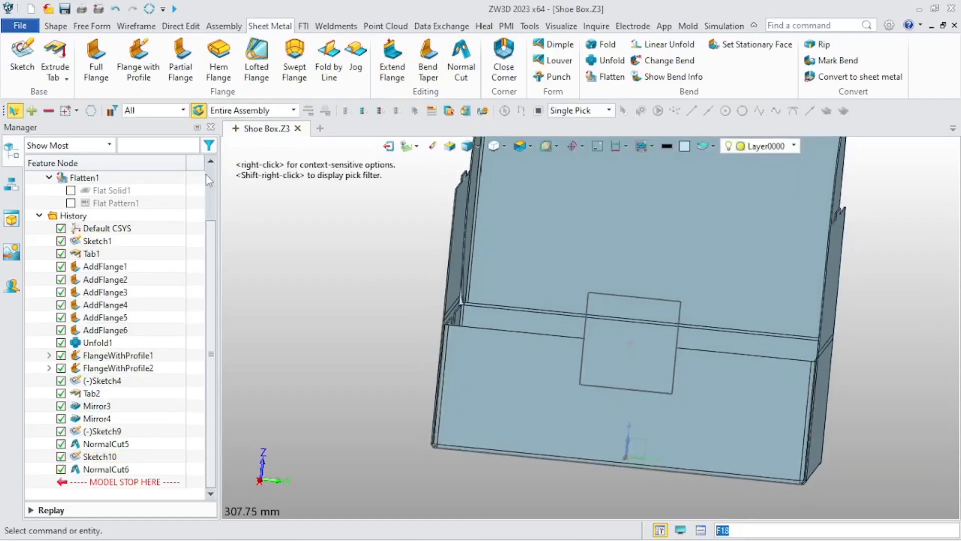
left_click(96, 60)
scroll(602, 382, "up", 2)
scroll(602, 382, "up", 1)
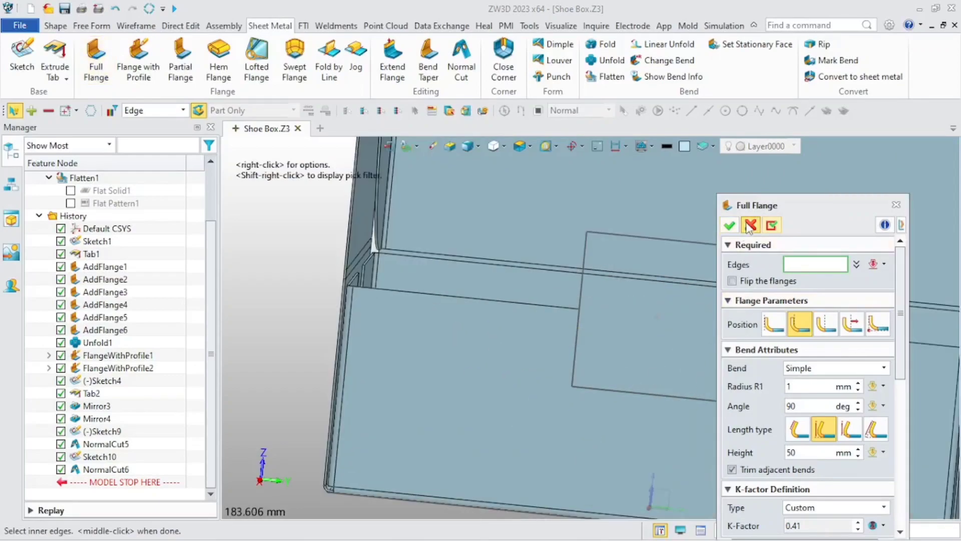
left_click(750, 225)
Set up a Flange with Profile on the lower edge of the front wall's notch, using the third position option.
left_click(139, 65)
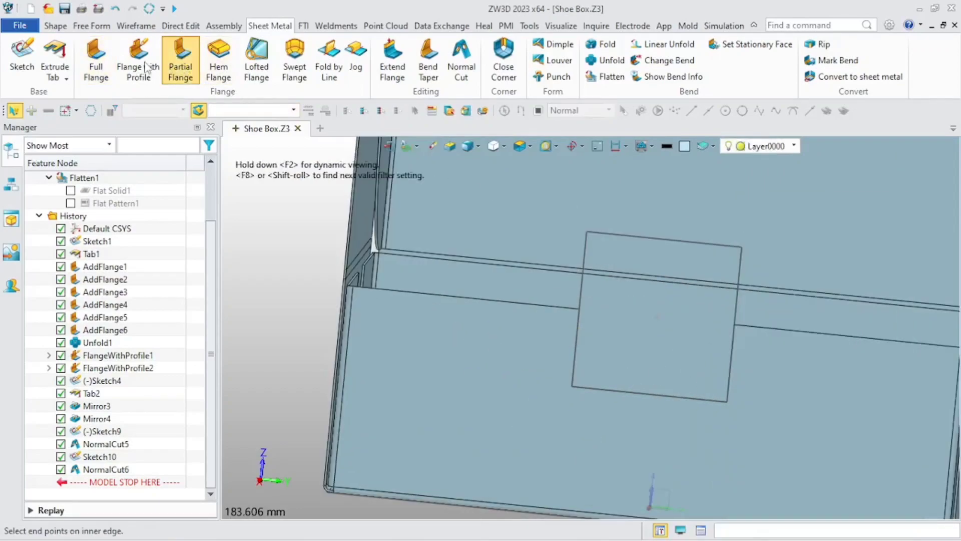
middle_click_drag(493, 355, 452, 371)
left_click(515, 358)
scroll(498, 383, "down", 1)
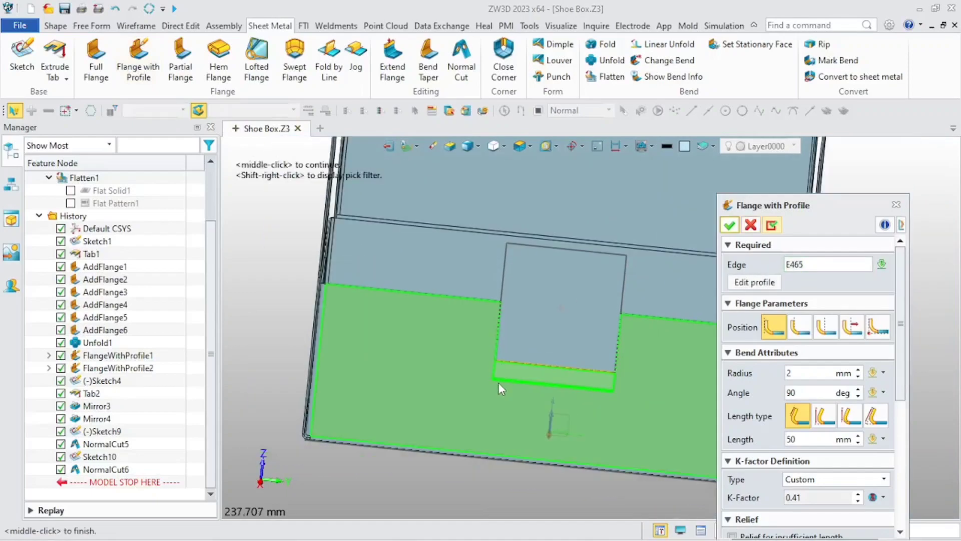
right_click_drag(498, 383, 576, 385)
right_click_drag(512, 413, 534, 425)
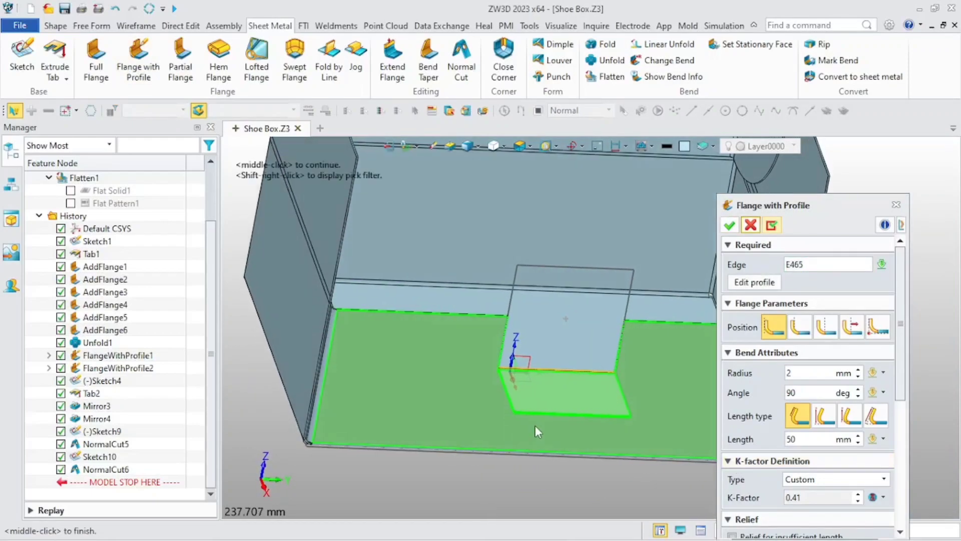
scroll(548, 397, "up", 1)
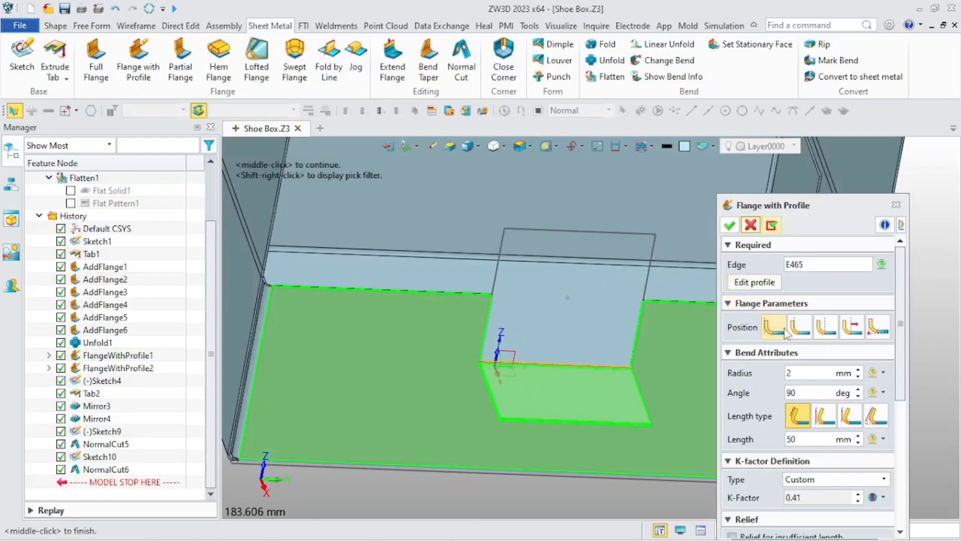
left_click(799, 327)
right_click_drag(641, 356, 596, 380)
left_click(826, 327)
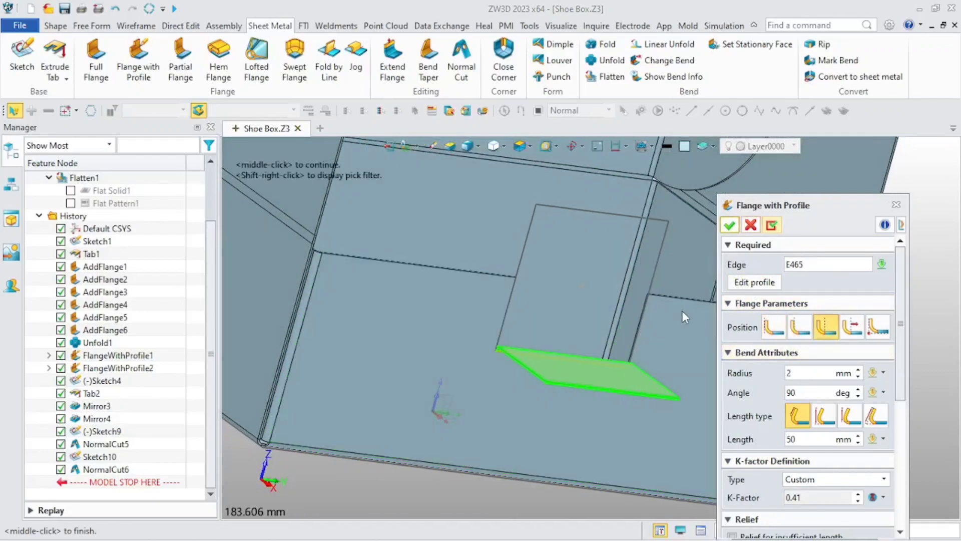
Edit the flange profile by drawing two slanted lines from its base corners to its top edge, about 13 mm and 15 mm inward.
left_click(754, 281)
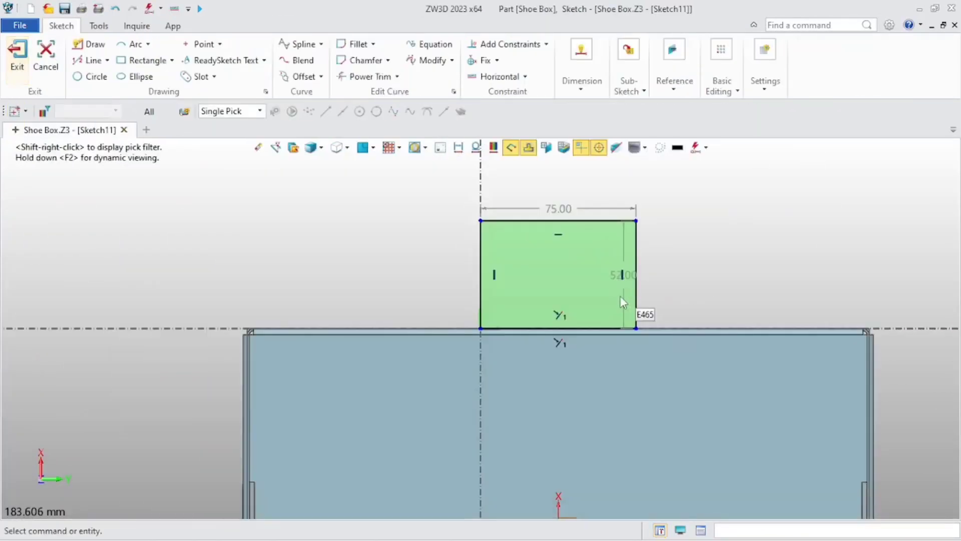
left_click(91, 60)
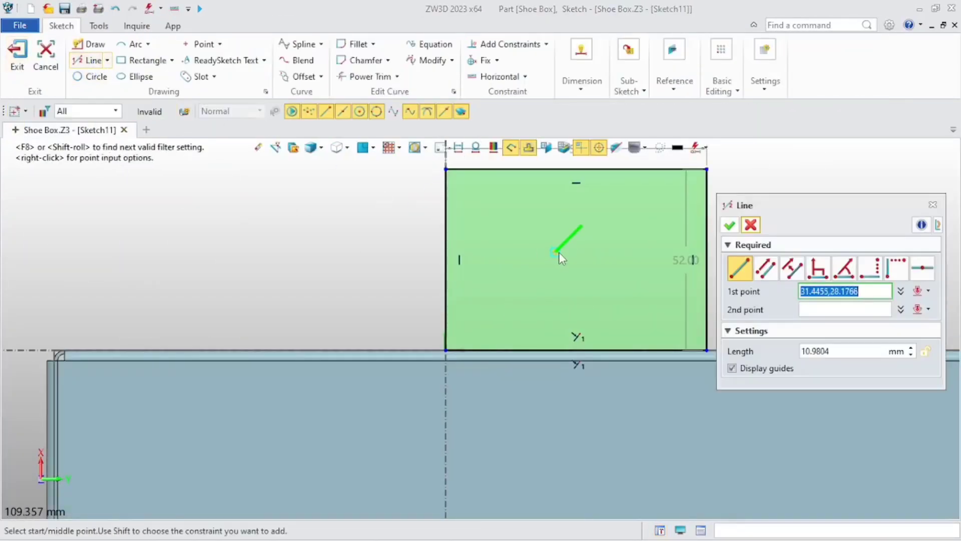
scroll(526, 291, "down", 2)
scroll(453, 362, "up", 2)
left_click(383, 411)
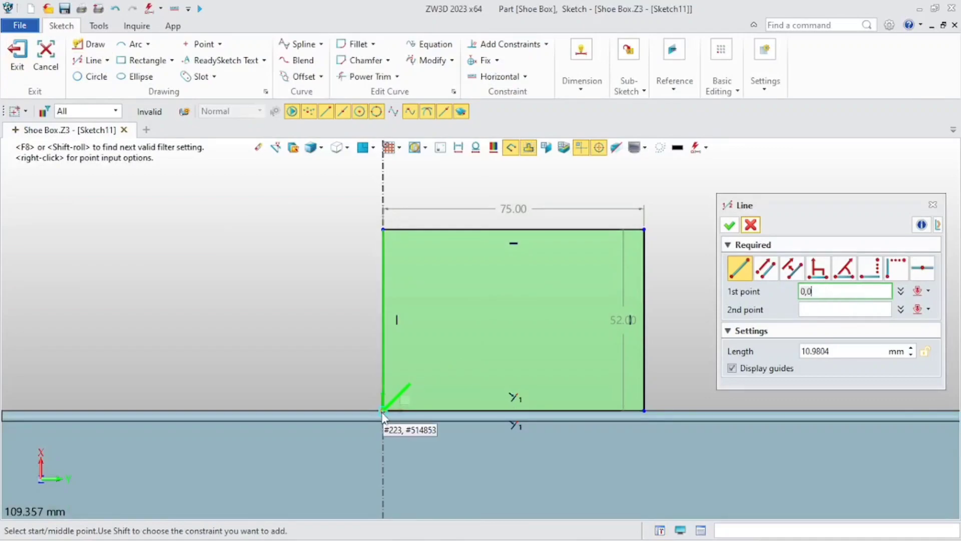
left_click(428, 230)
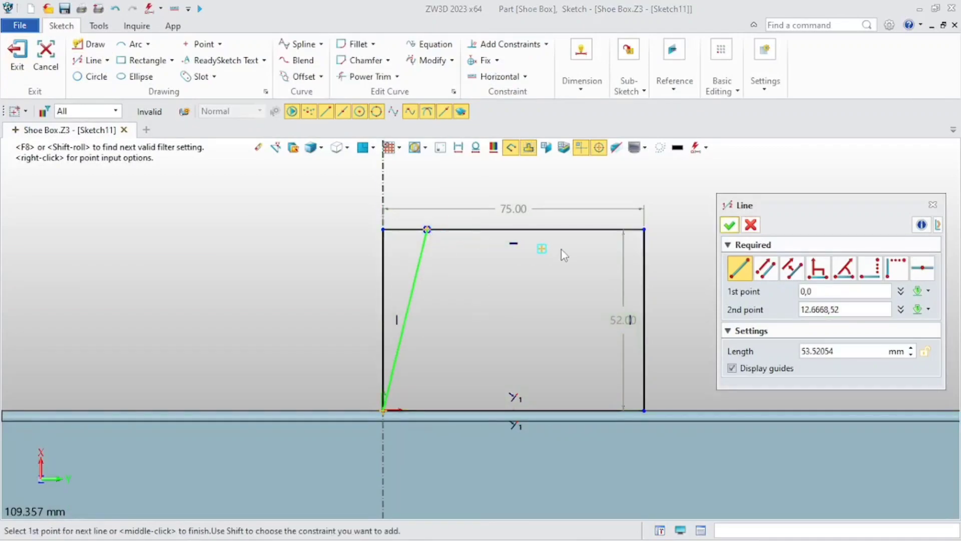
left_click(644, 410)
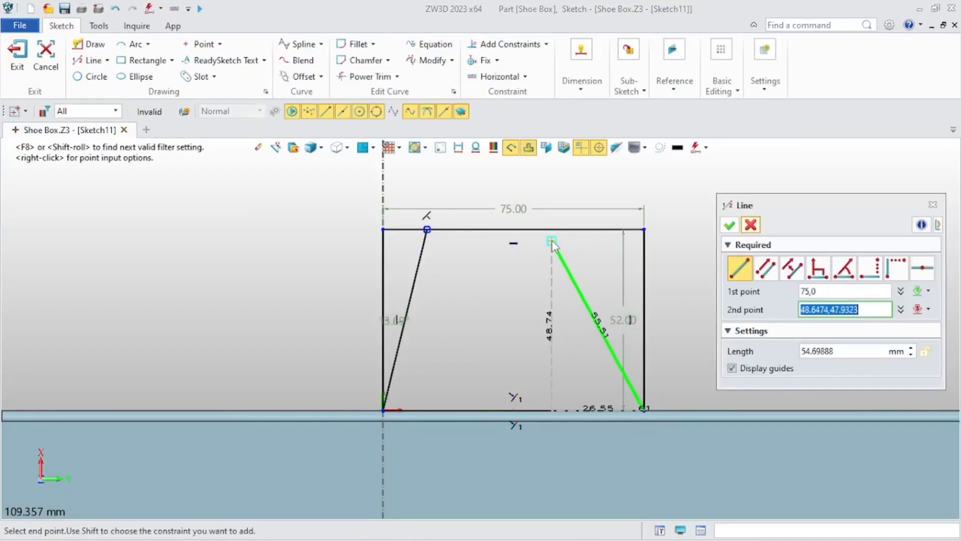
left_click(591, 229)
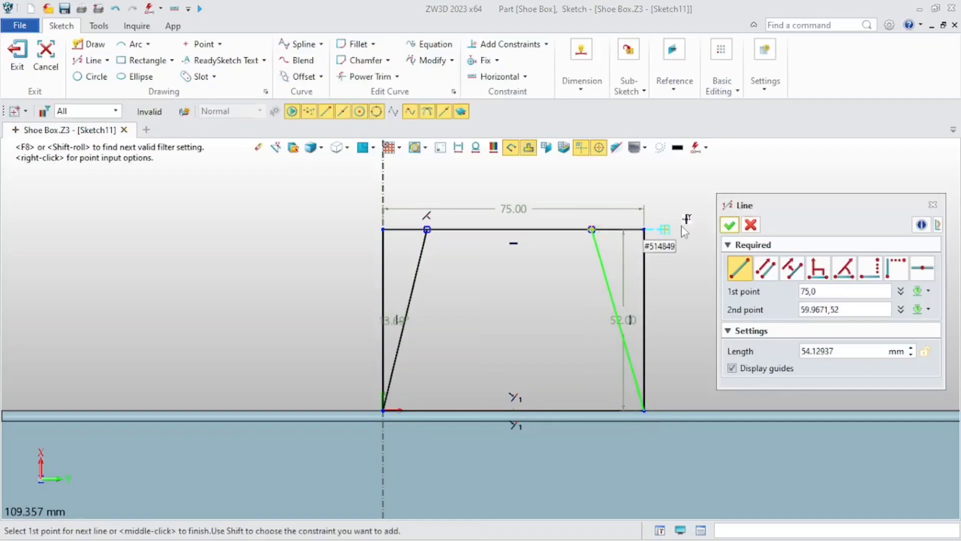
left_click(731, 225)
Dimension the left slanted line's upper end 10 mm from the profile's top-left corner.
double_click(538, 207)
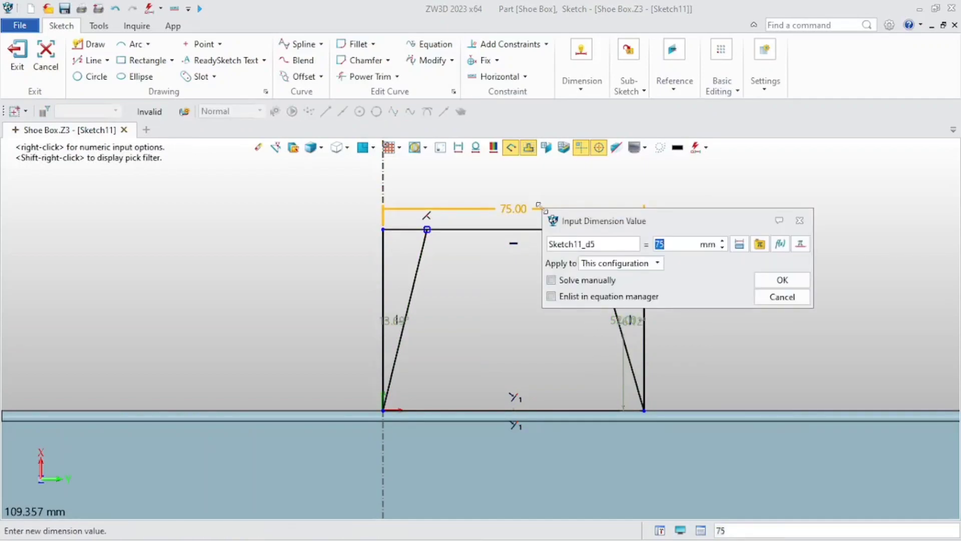
key("Return")
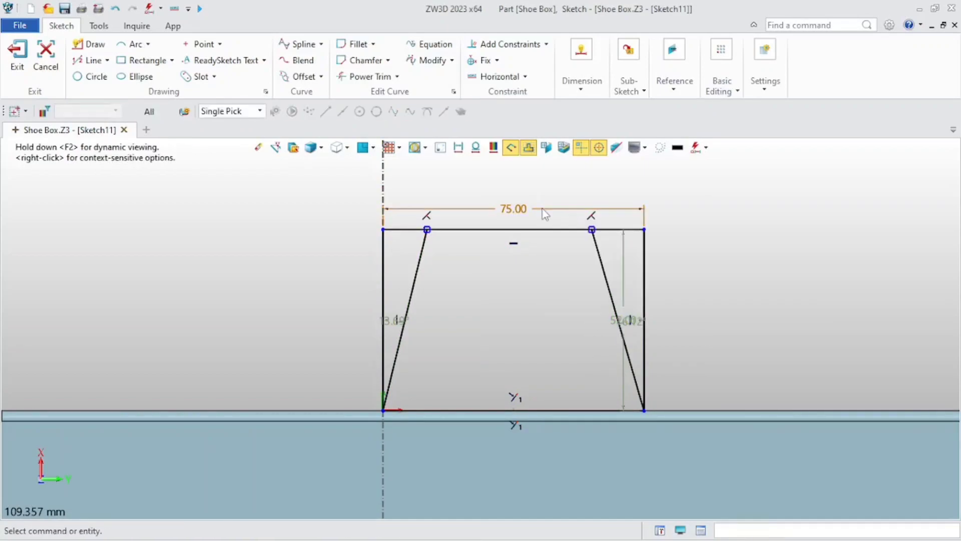
left_click(581, 53)
left_click(584, 126)
left_click(383, 234)
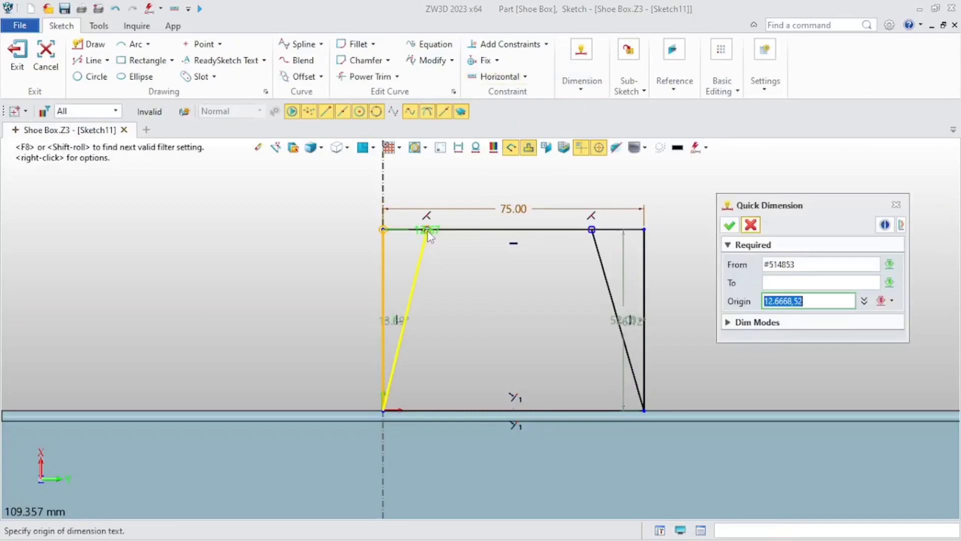
left_click(423, 191)
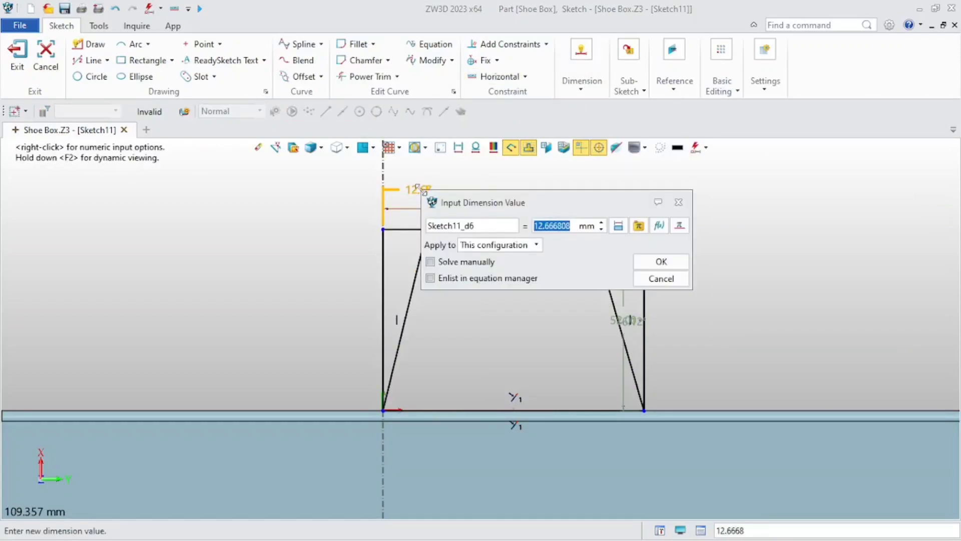
type("10")
key("Return")
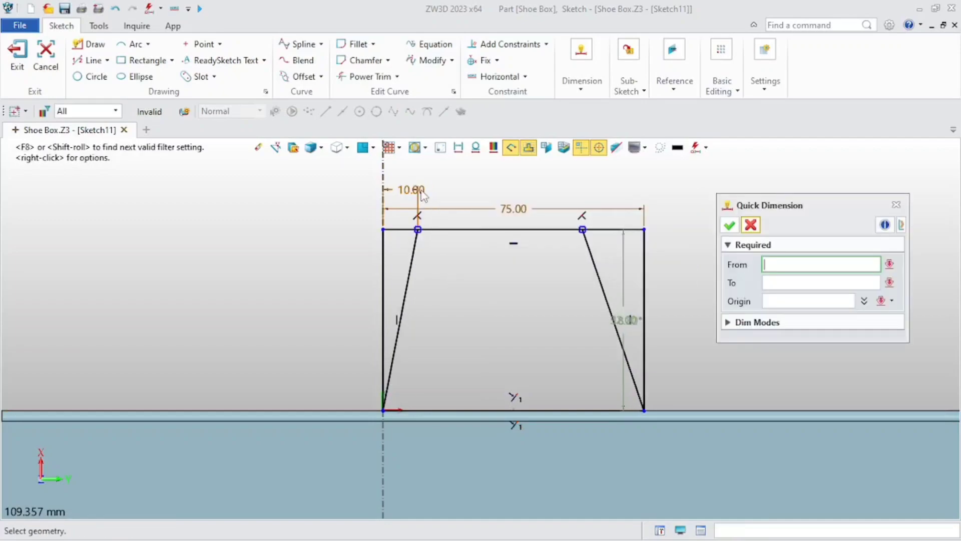
Dimension the right slanted line's upper end 10 mm from the profile's top-right corner.
left_click(592, 260)
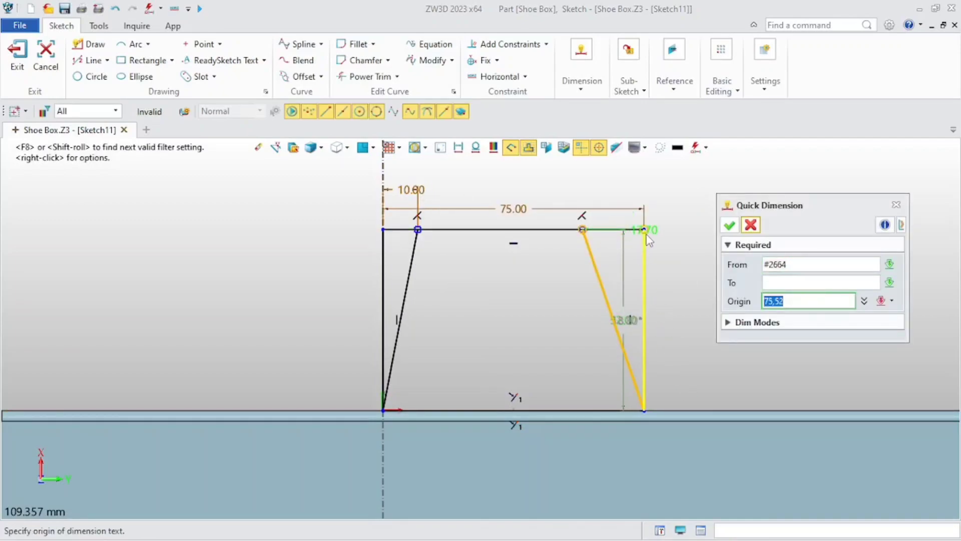
left_click(615, 179)
type("1")
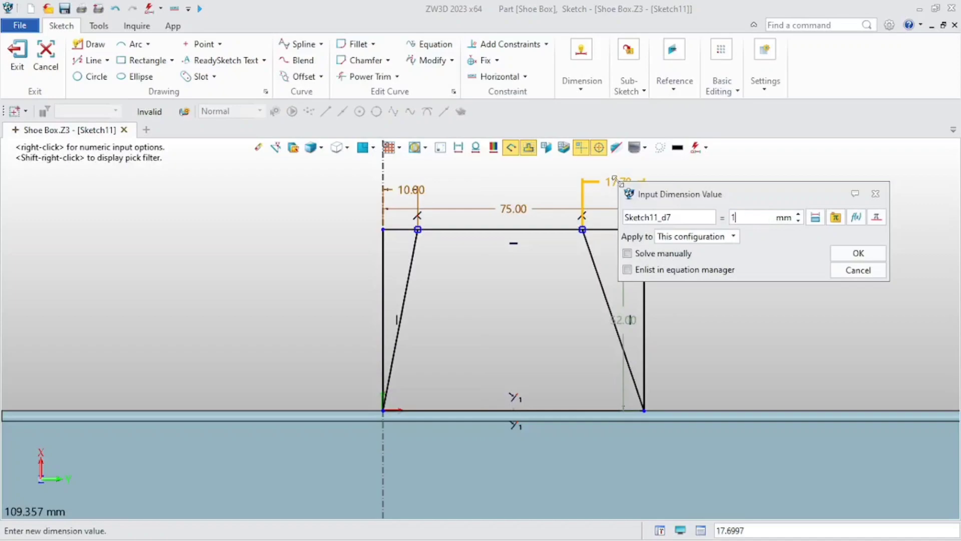
type("0")
key("Return")
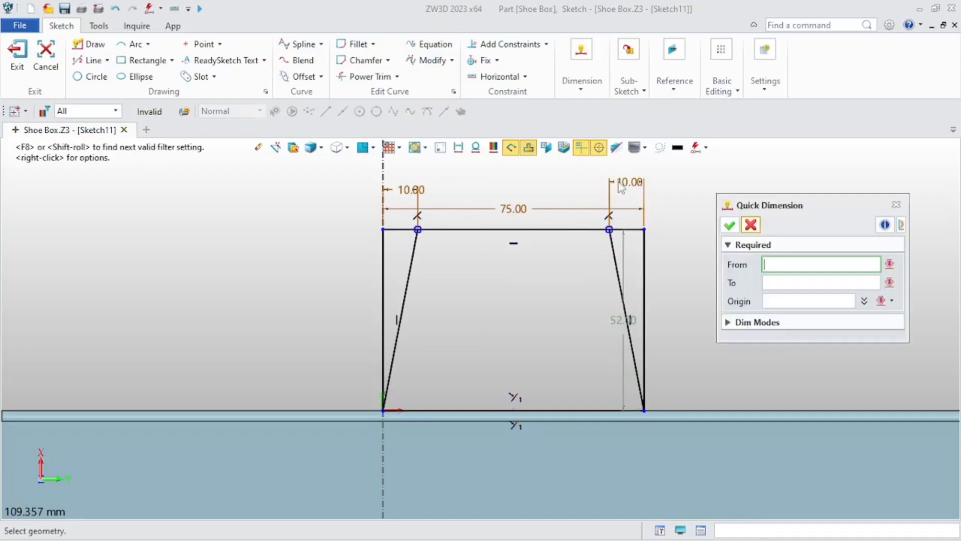
left_click(727, 223)
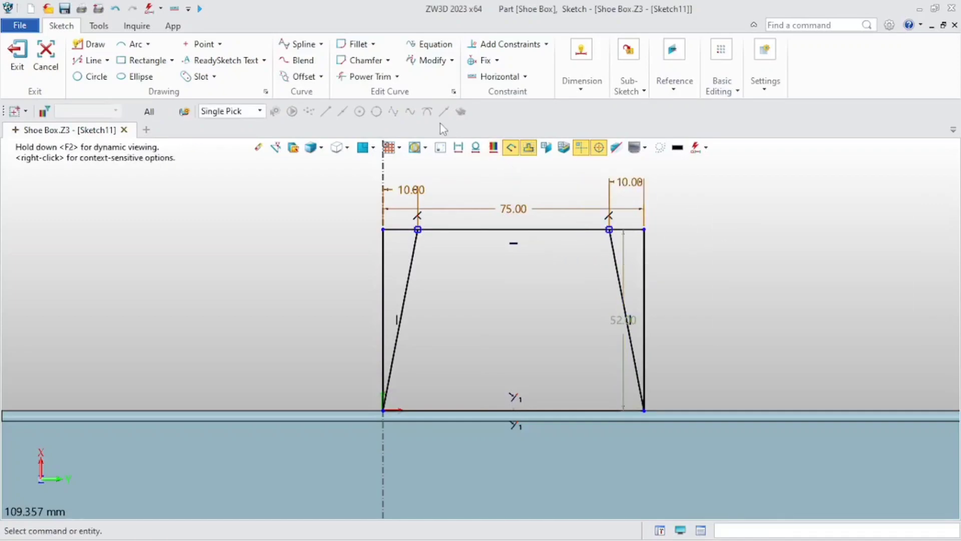
Power Trim the profile's corner pieces outside both slanted lines, leaving a closed trapezoid.
left_click(364, 80)
left_click_drag(398, 225, 379, 259)
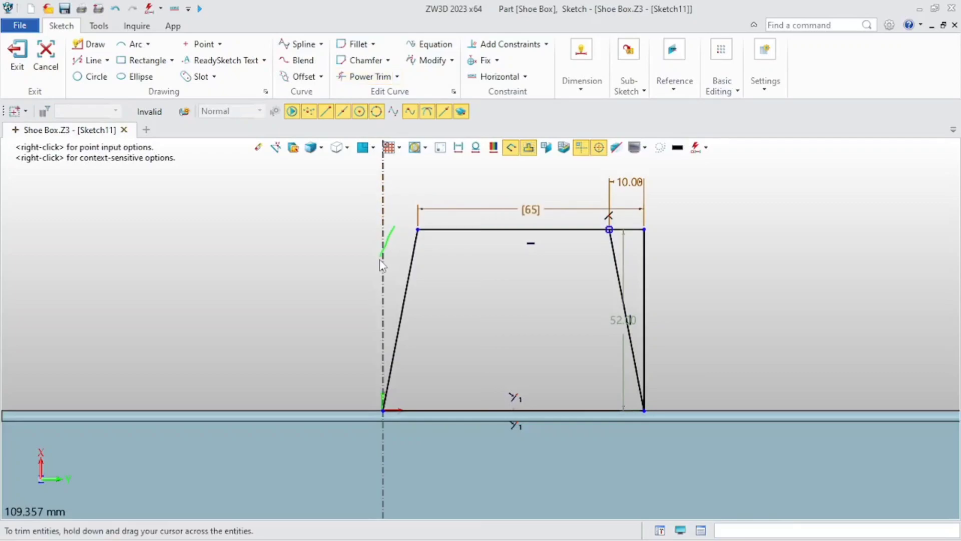
left_click_drag(632, 228, 659, 268)
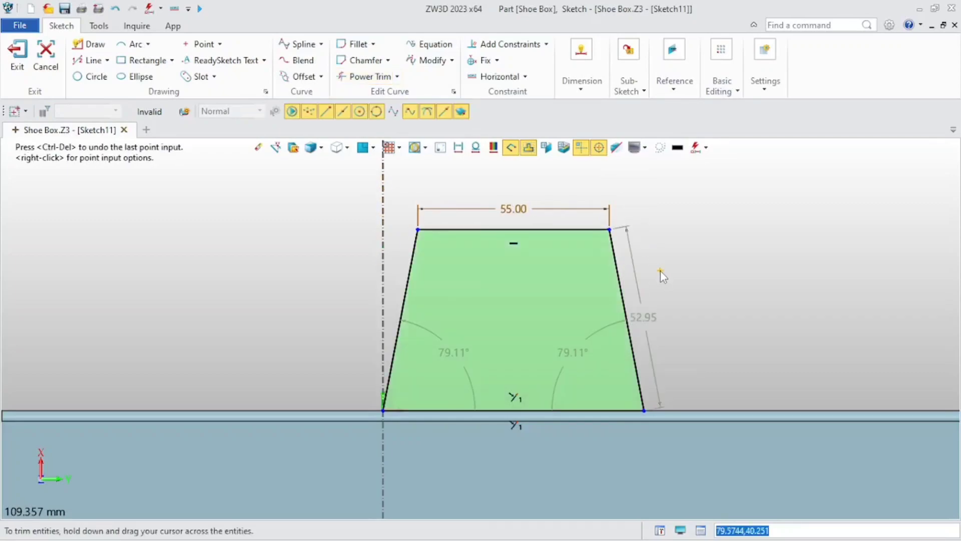
middle_click(659, 270)
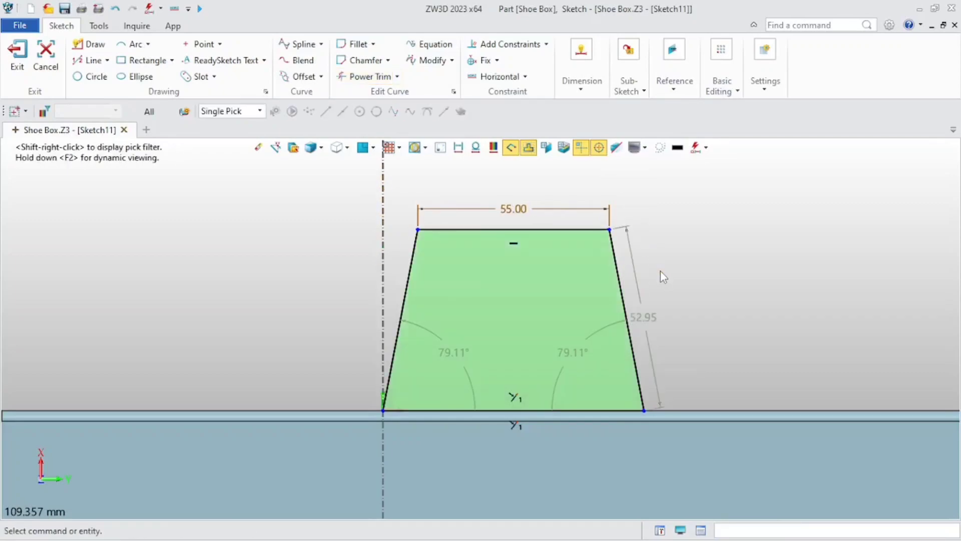
Offset all four edges of the trapezoid inward by 15 mm to outline an inner opening.
left_click(302, 76)
left_click(494, 230)
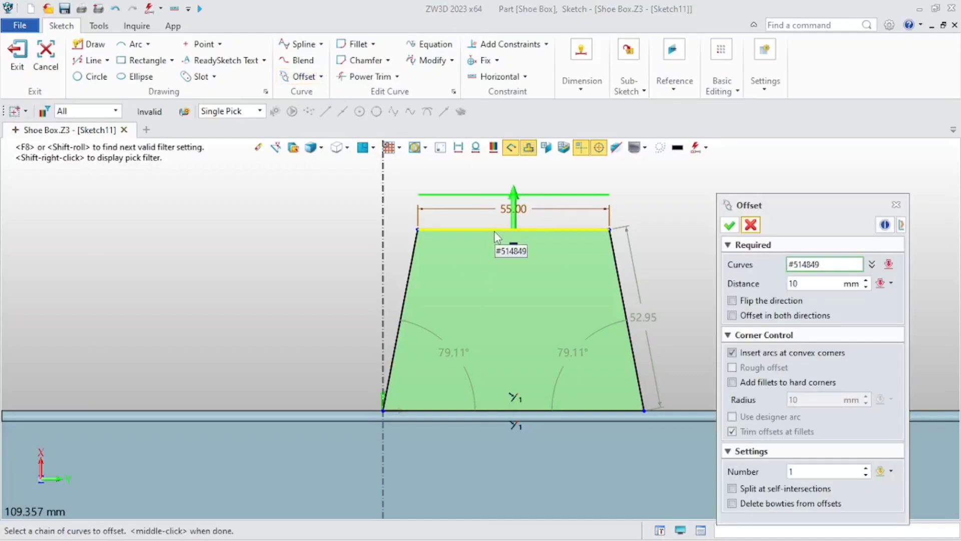
left_click(494, 230)
left_click(521, 410)
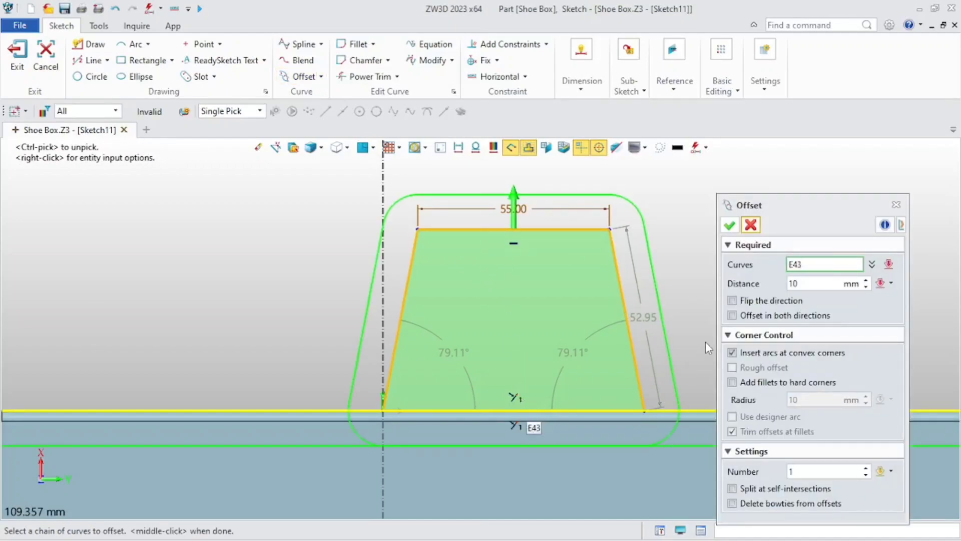
left_click(732, 300)
left_click(806, 283)
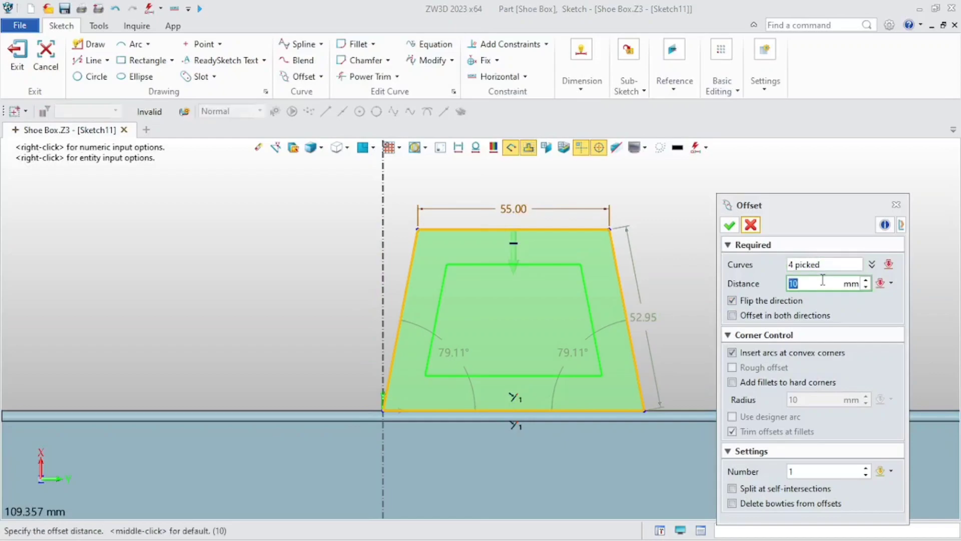
key("Return")
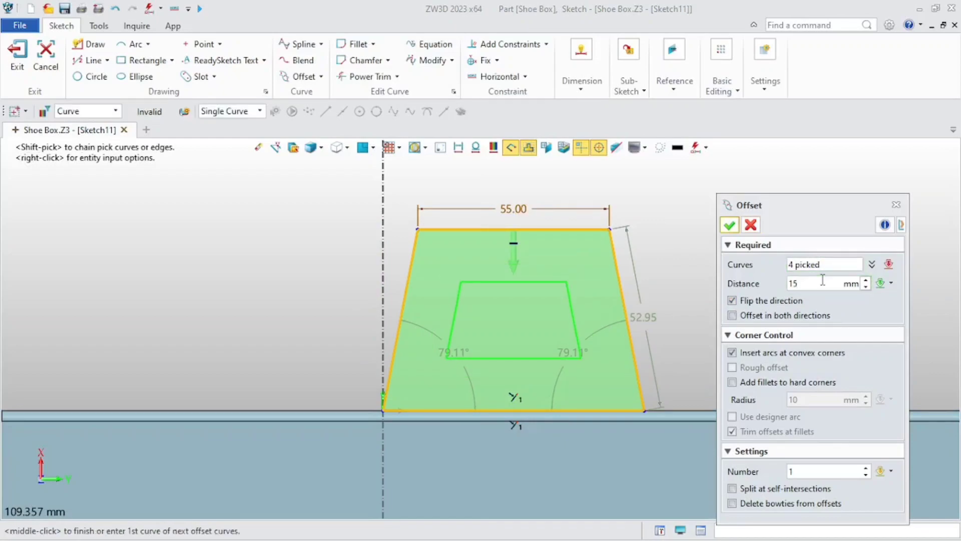
left_click(730, 226)
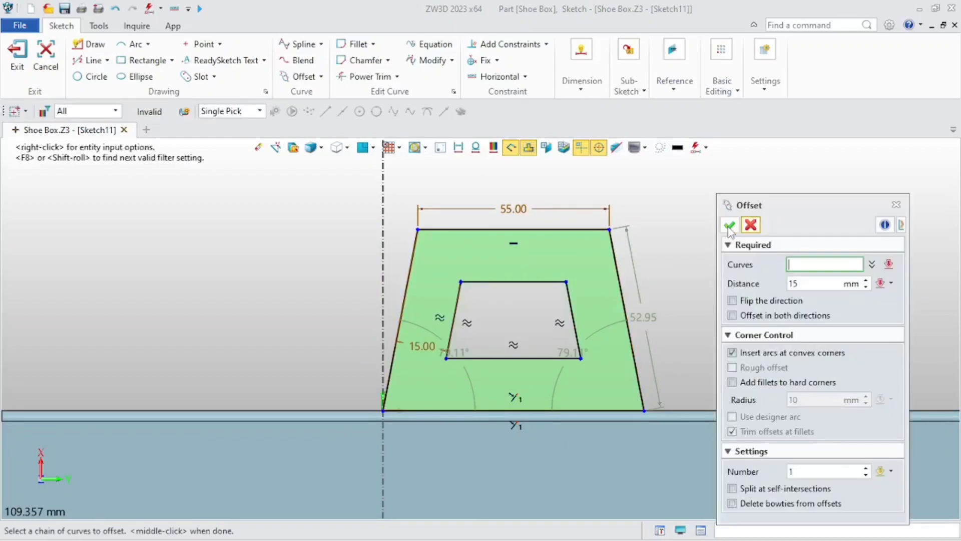
left_click(755, 227)
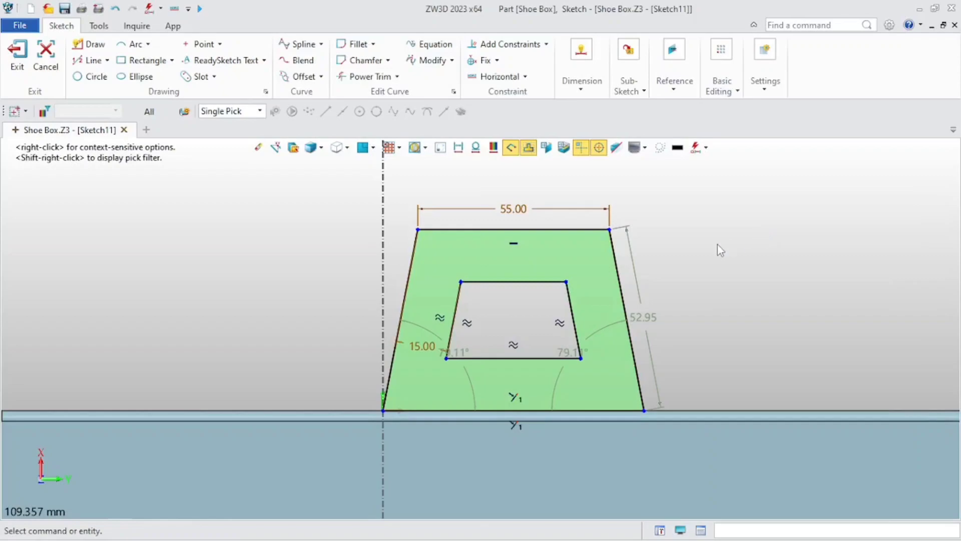
Exit the profile sketch and complete the trapezoidal flange at the front notch.
left_click(17, 55)
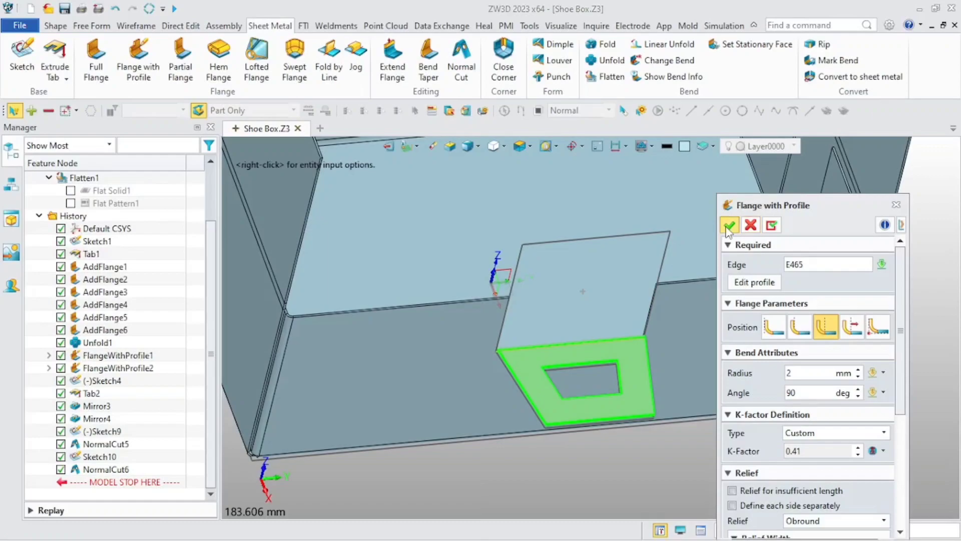
scroll(447, 333, "down", 5)
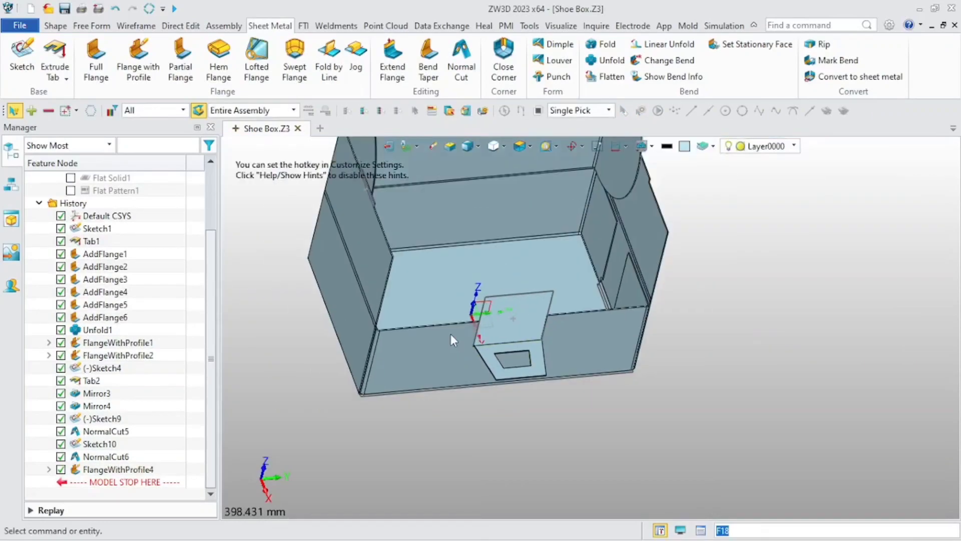
Start a new sketch on the outer face of the narrow flap above the box's raised lid panel.
middle_click_drag(447, 333, 469, 239)
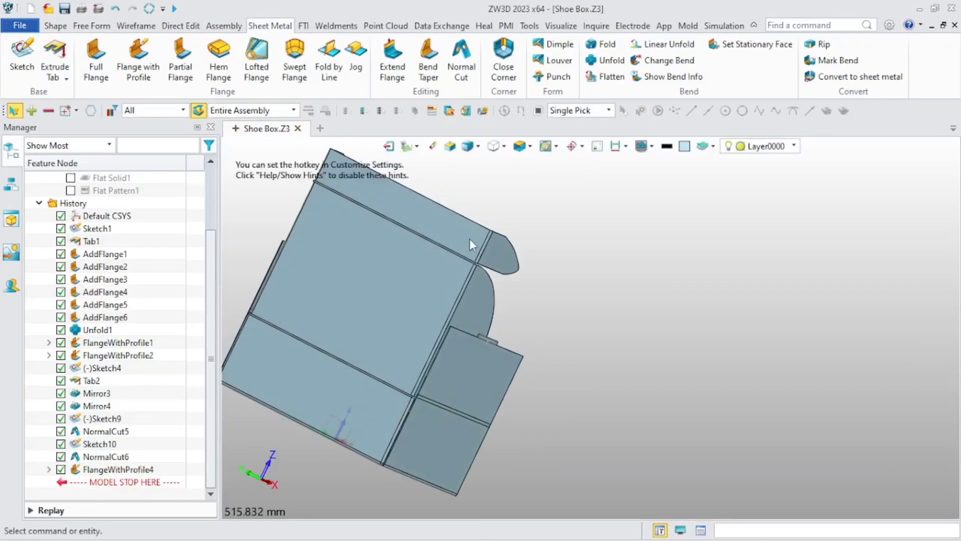
right_click(456, 223)
left_click(465, 211)
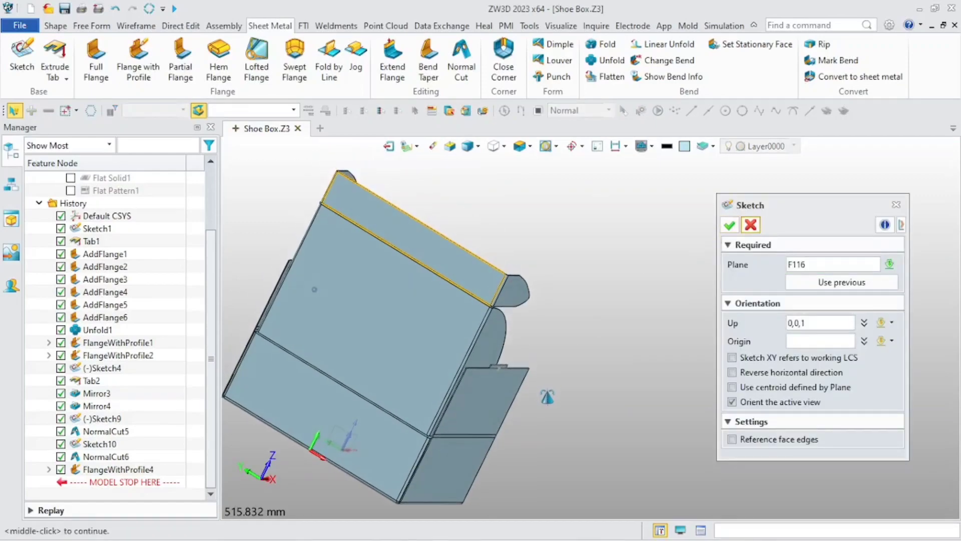
left_click(729, 225)
scroll(521, 270, "down", 2)
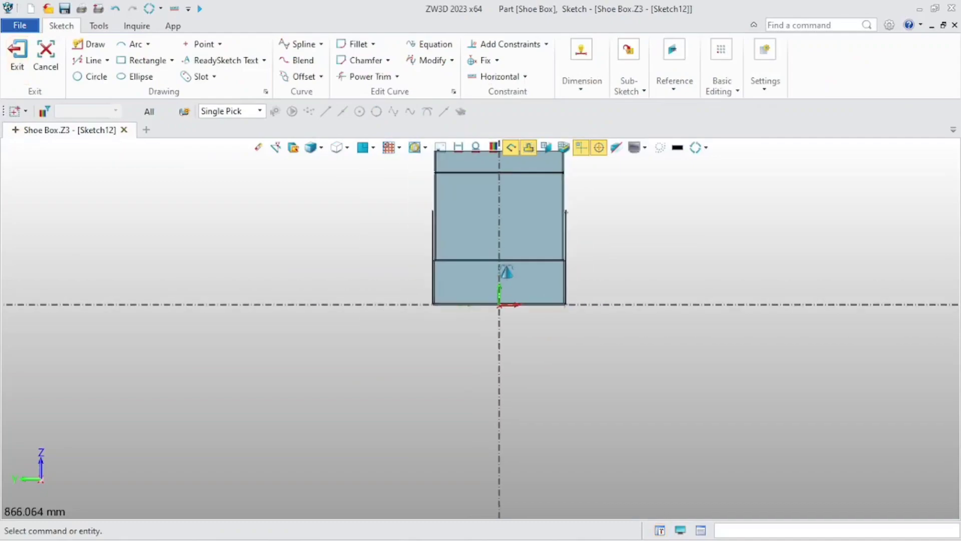
middle_click_drag(506, 273, 513, 404)
scroll(503, 297, "up", 7)
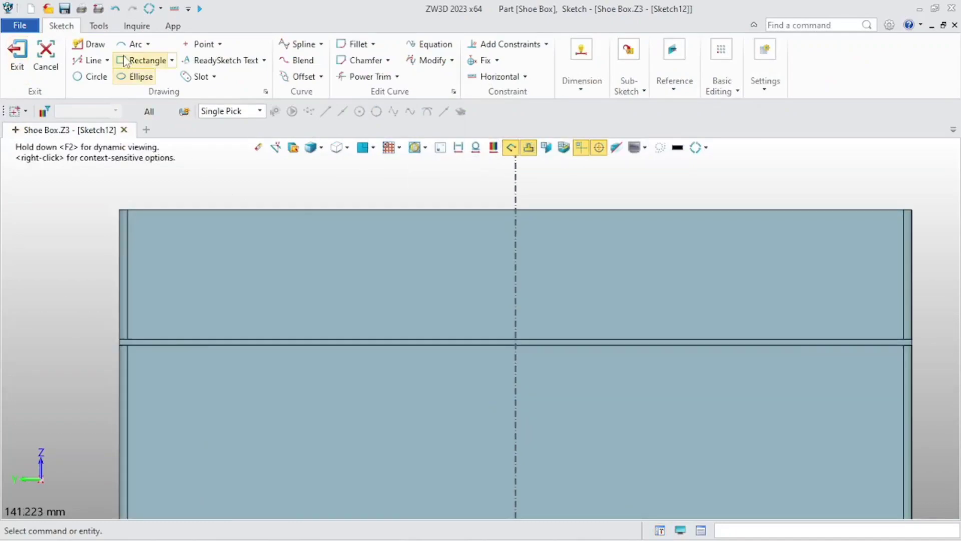
Draw a centre rectangle 80 mm wide and 75 mm high, centred where the dashed centreline crosses the flap's bend line.
left_click(143, 60)
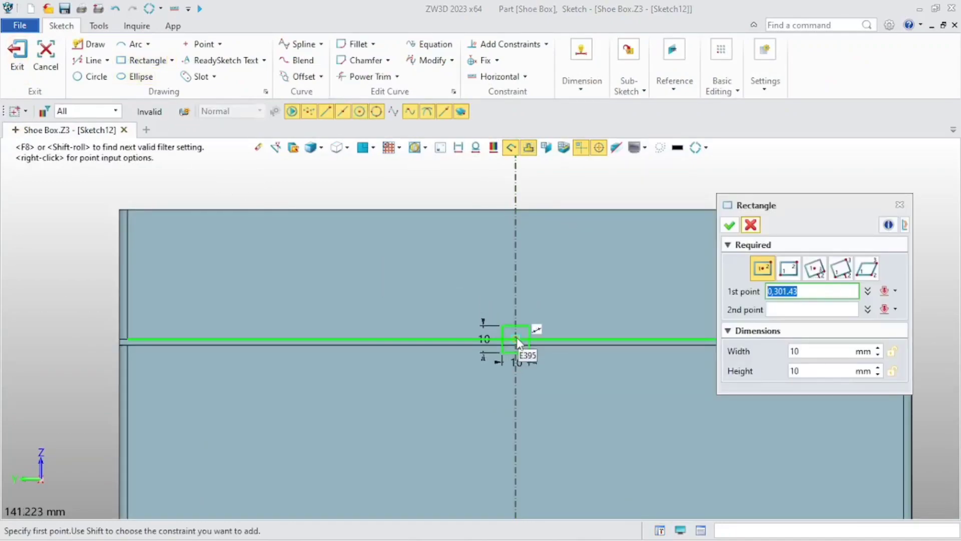
left_click(516, 338)
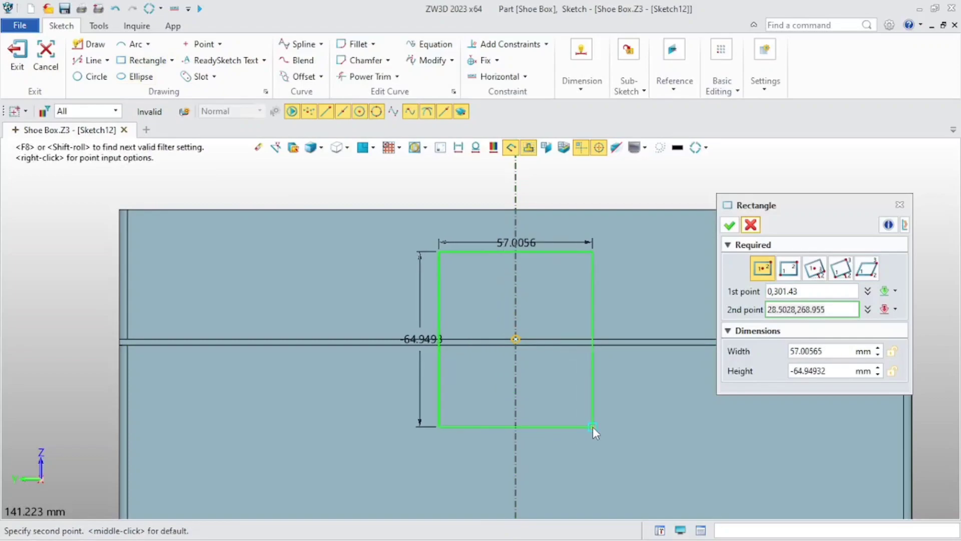
left_click(593, 426)
left_click(833, 372)
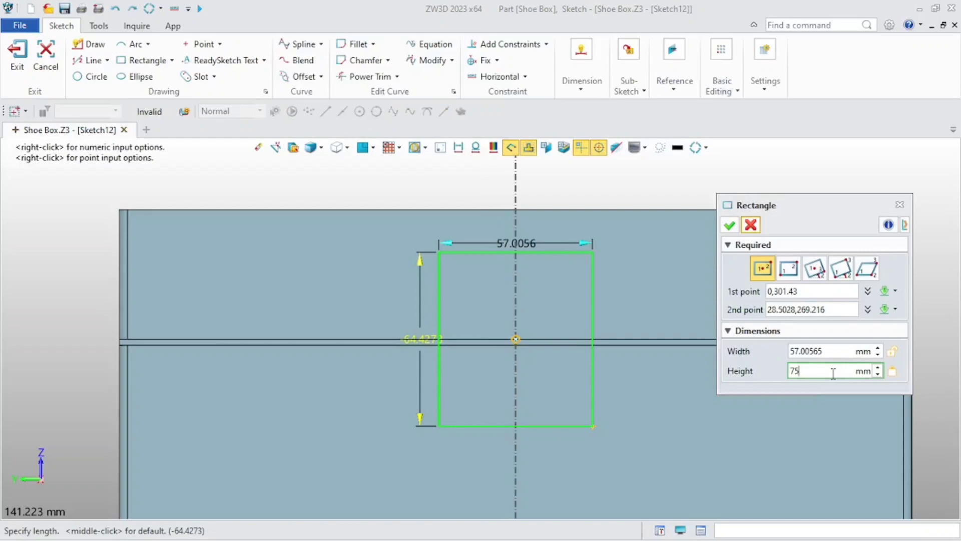
key("Return")
left_click(823, 351)
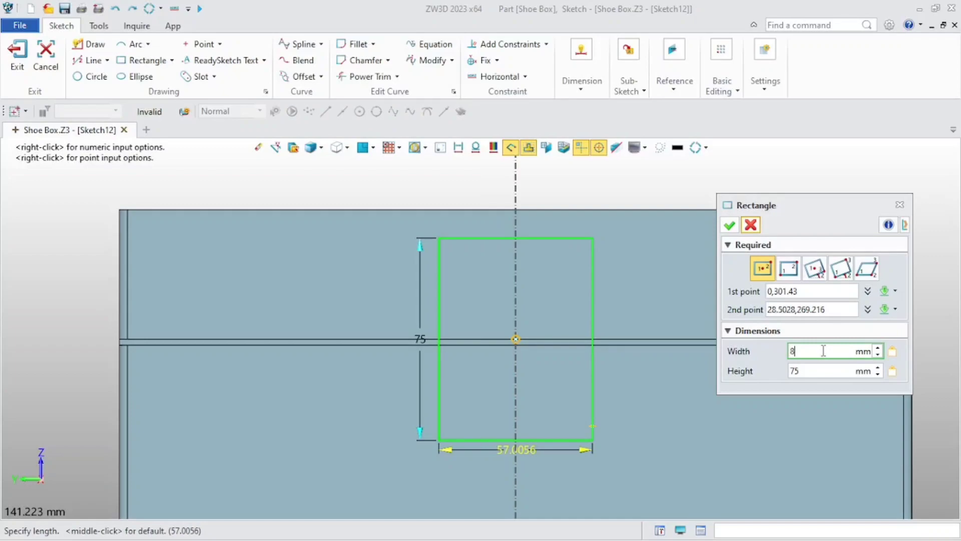
key("Return")
left_click(730, 225)
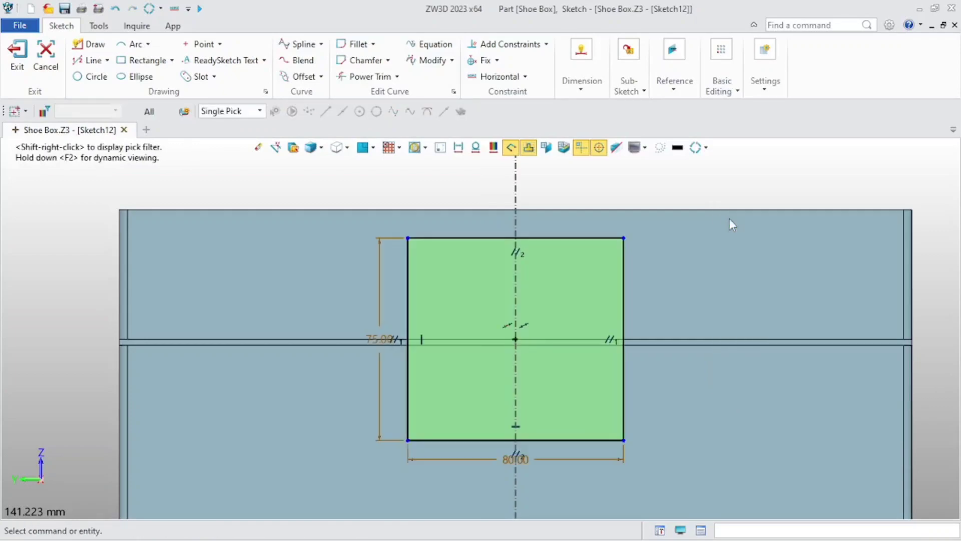
Draw a two-corner rectangle 80 mm wide and 4 mm high, extending downward from the large rectangle's upper edge.
left_click(142, 60)
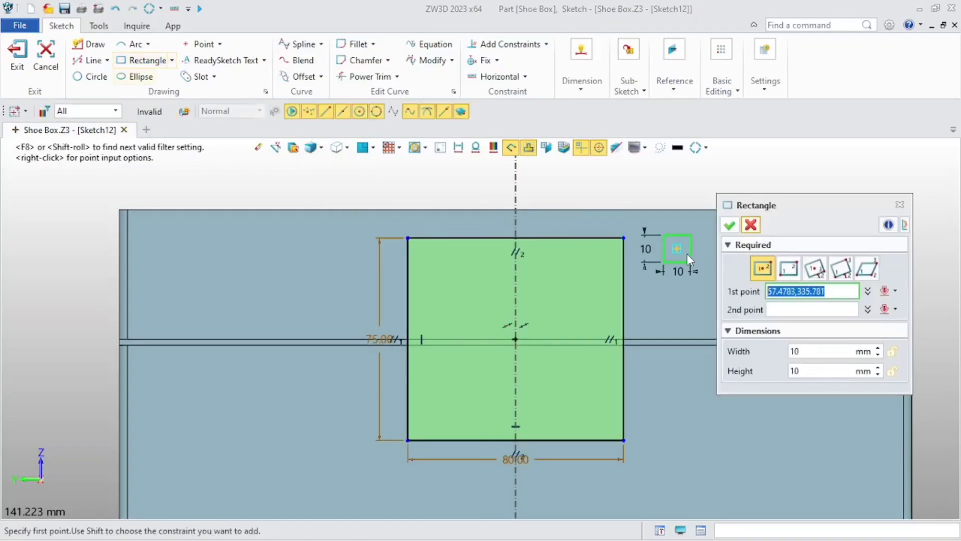
left_click(795, 271)
scroll(546, 230, "up", 2)
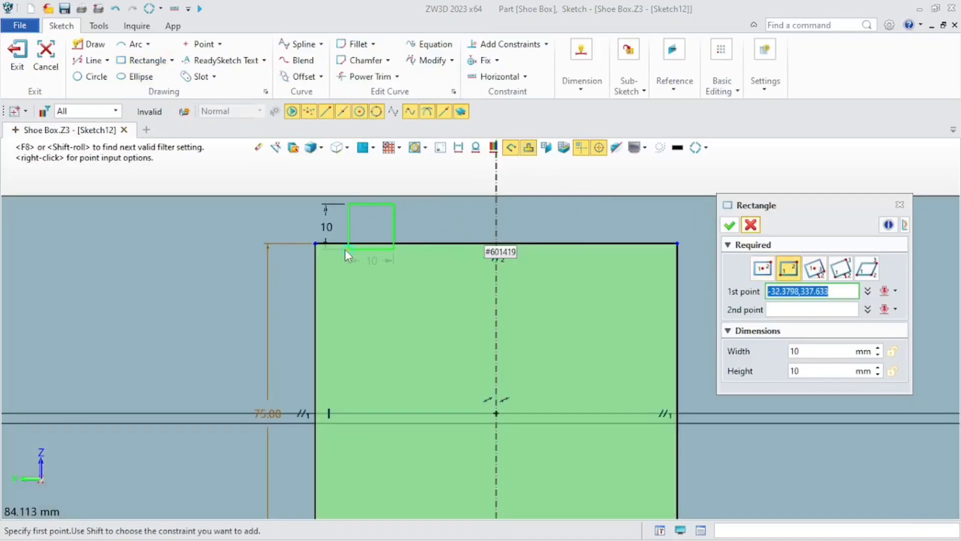
left_click(315, 243)
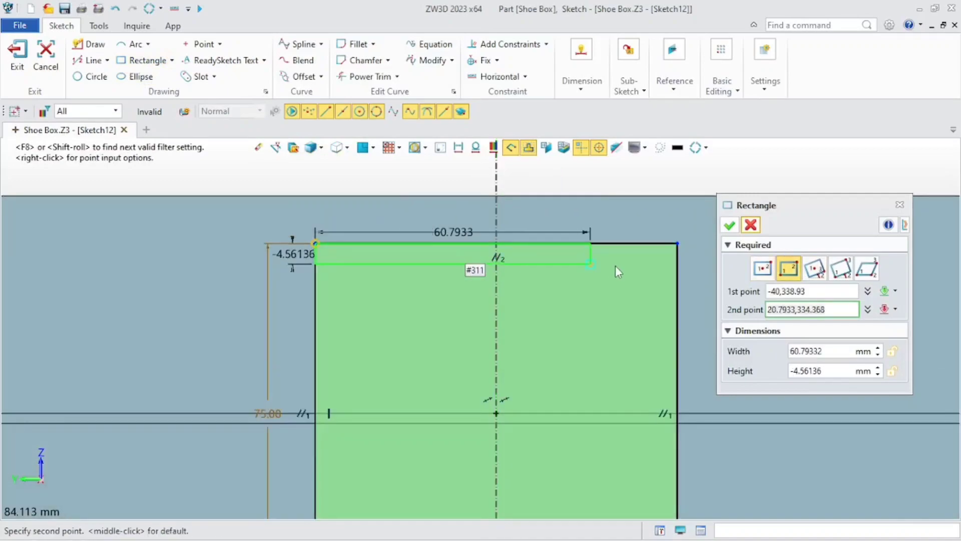
left_click(679, 265)
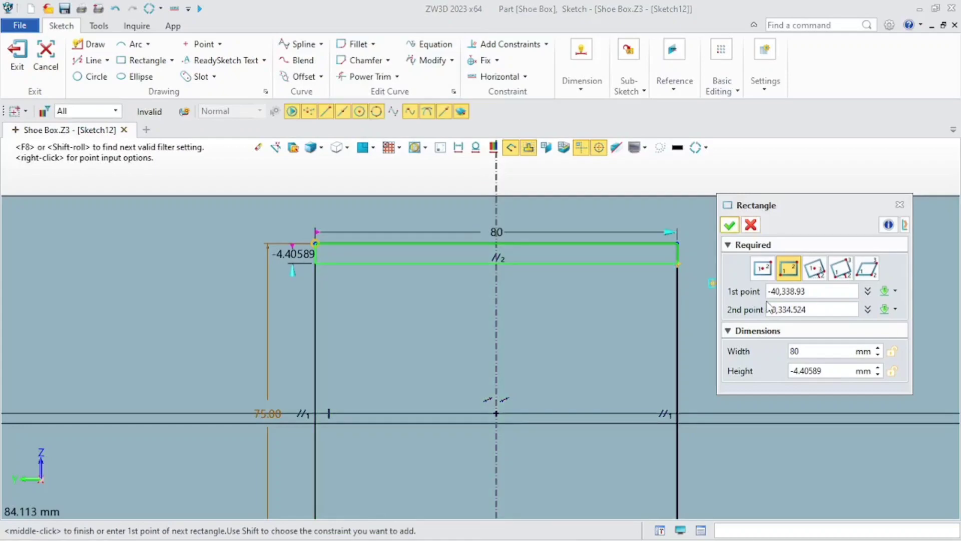
left_click(829, 368)
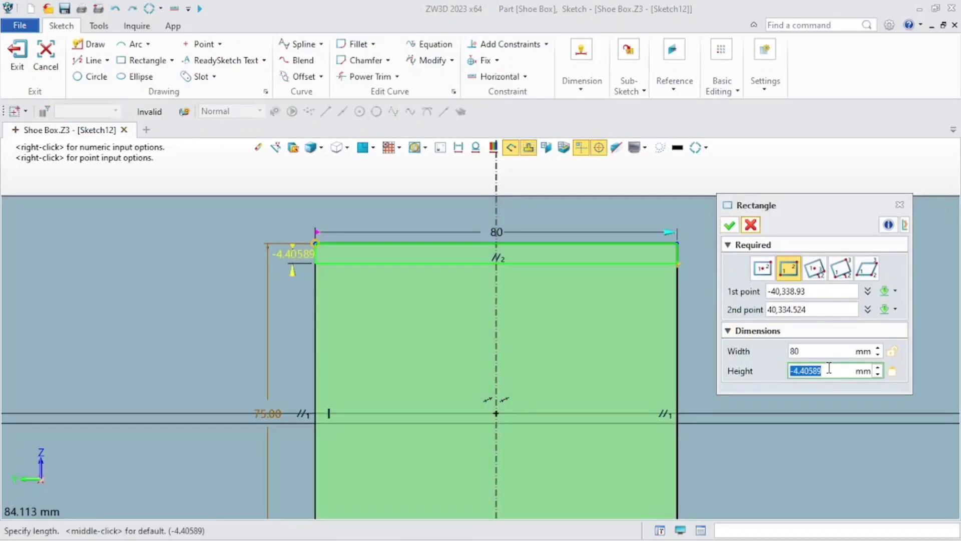
key("Return")
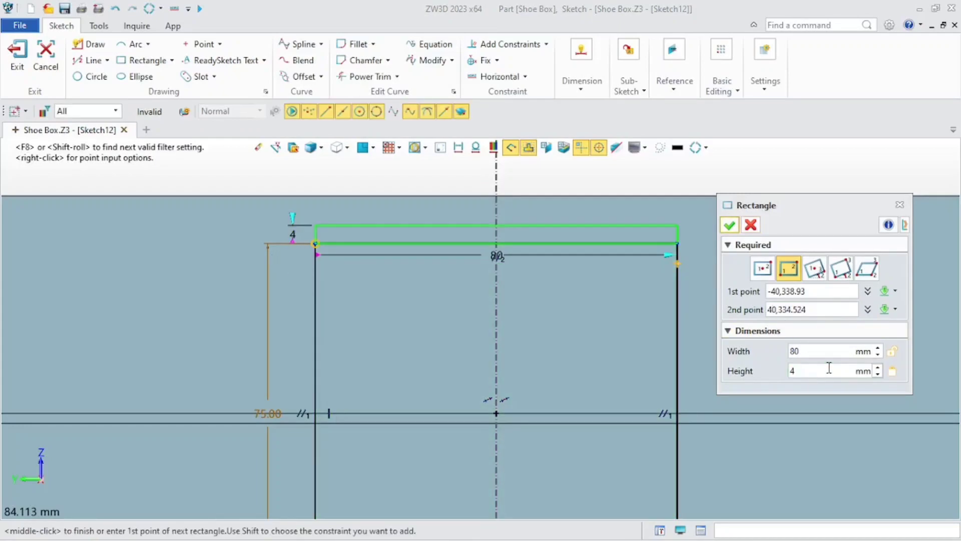
left_click(829, 367)
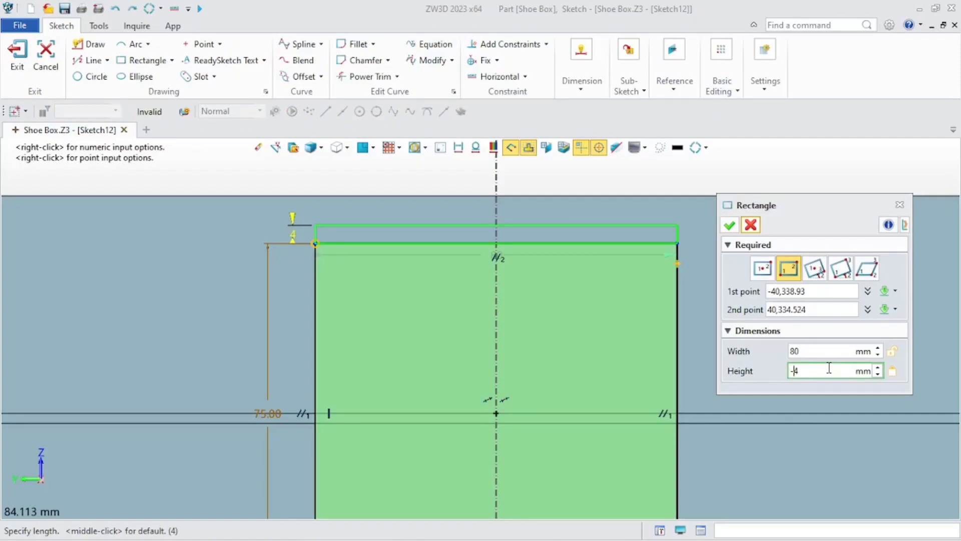
key("Return")
left_click(729, 224)
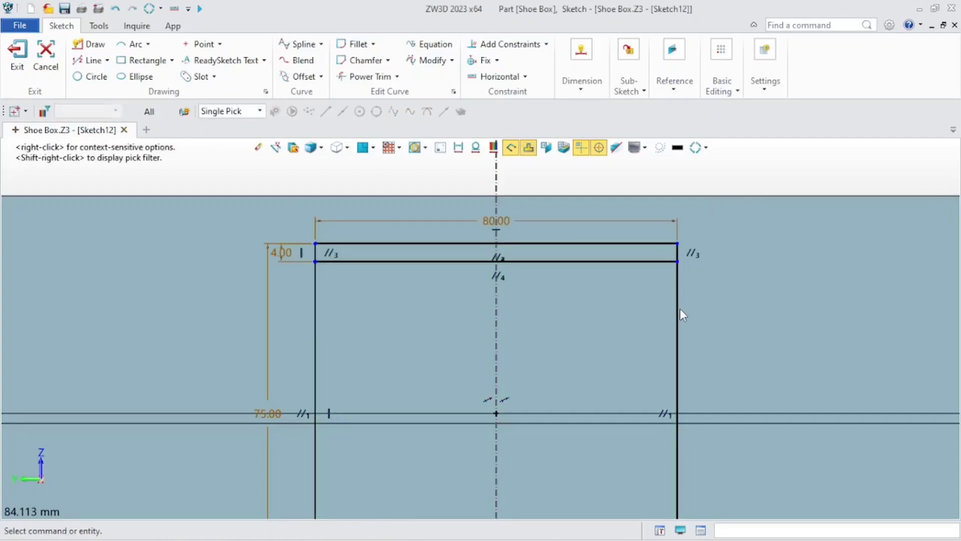
Convert the large rectangle's two sides and lower edge to construction lines, leaving the slim slot outline solid, and exit the sketch.
left_click(678, 316)
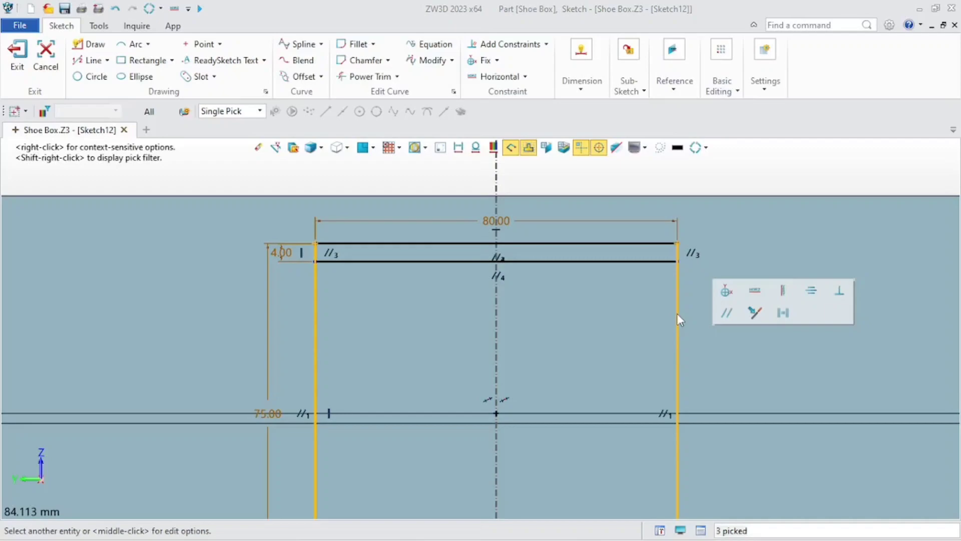
right_click(676, 314)
left_click(686, 302)
left_click(620, 243)
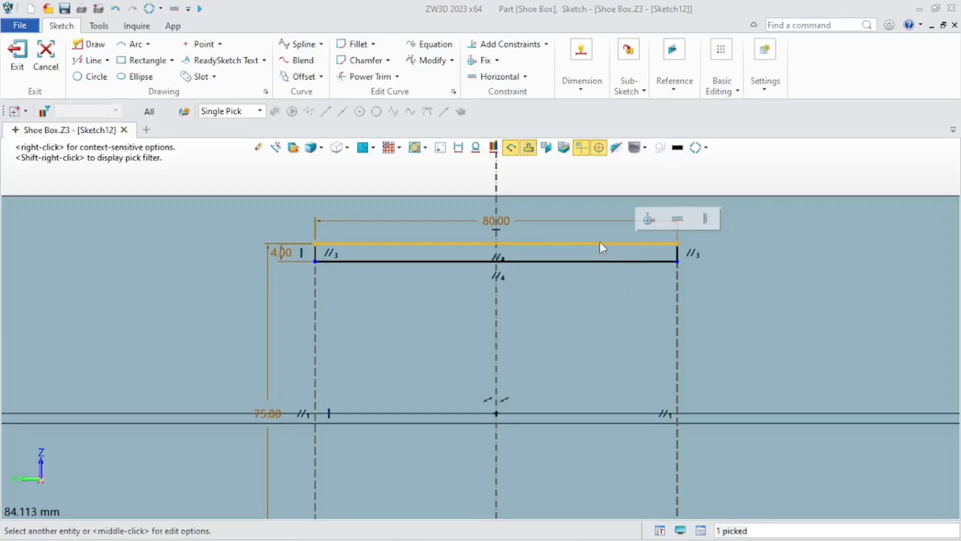
key("Escape")
scroll(584, 324, "down", 2)
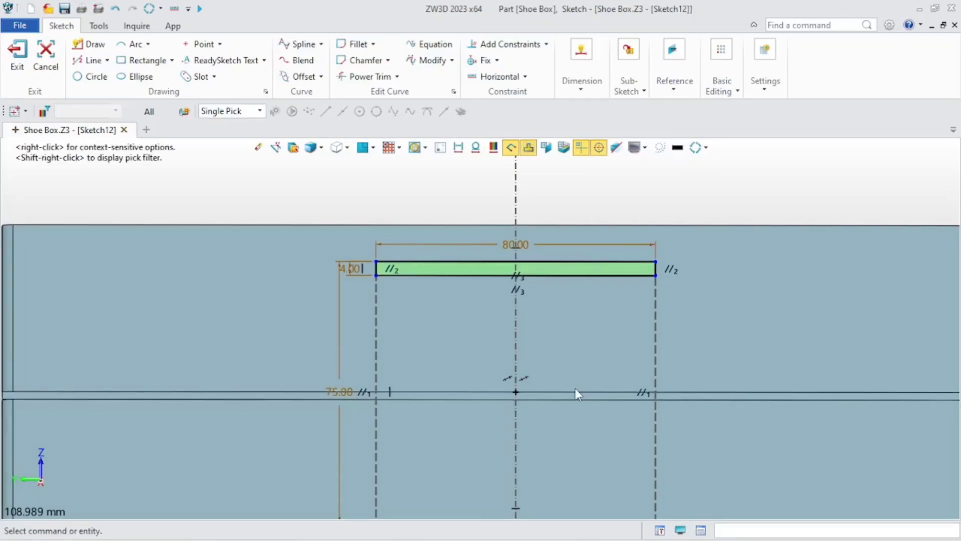
left_click(15, 64)
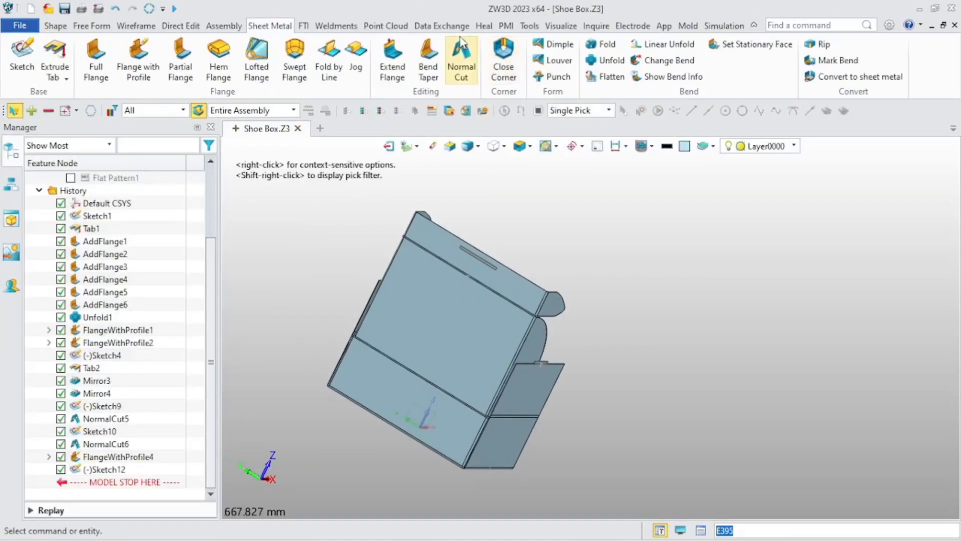
Cut the slim slot through the lid flap with Normal Cut, using the new slot sketch as profile.
left_click(461, 60)
scroll(479, 396, "up", 3)
left_click(494, 384)
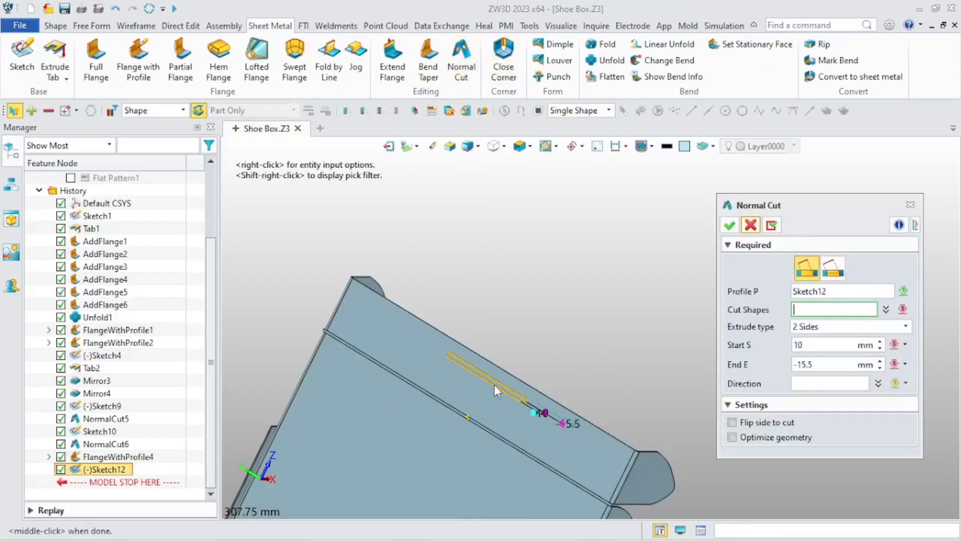
left_click(494, 385)
scroll(599, 448, "down", 3)
right_click_drag(598, 448, 580, 406)
left_click(729, 226)
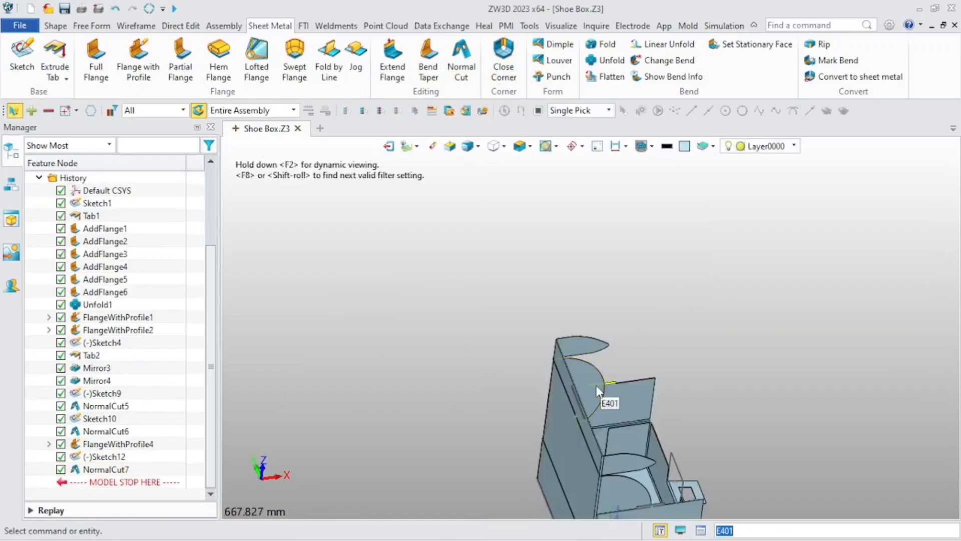
Restrict selection to sketches, window-select every sketch on the model, and blank them.
right_click_drag(567, 318, 537, 465)
scroll(538, 465, "up", 3)
scroll(537, 464, "down", 5)
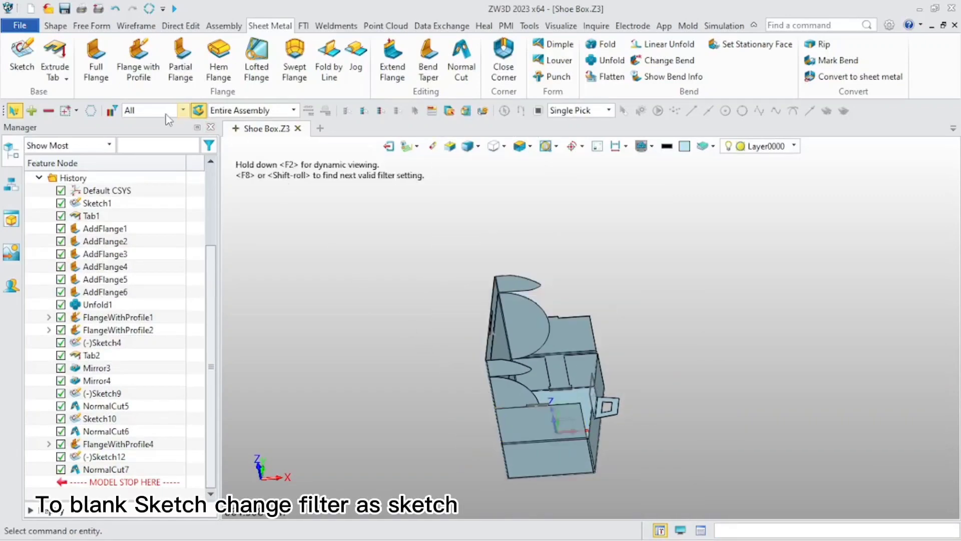
left_click(150, 110)
left_click(138, 157)
scroll(586, 394, "down", 3)
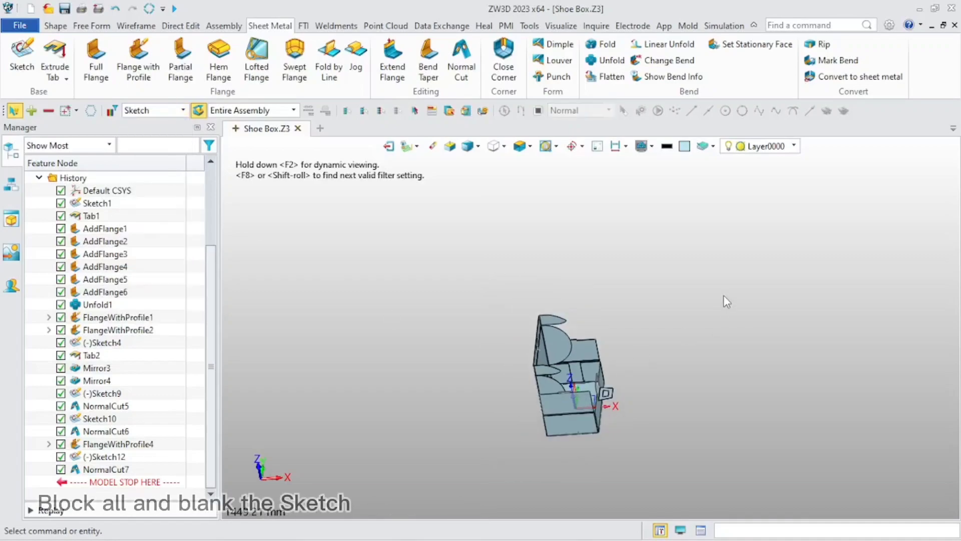
left_click_drag(723, 296, 515, 467)
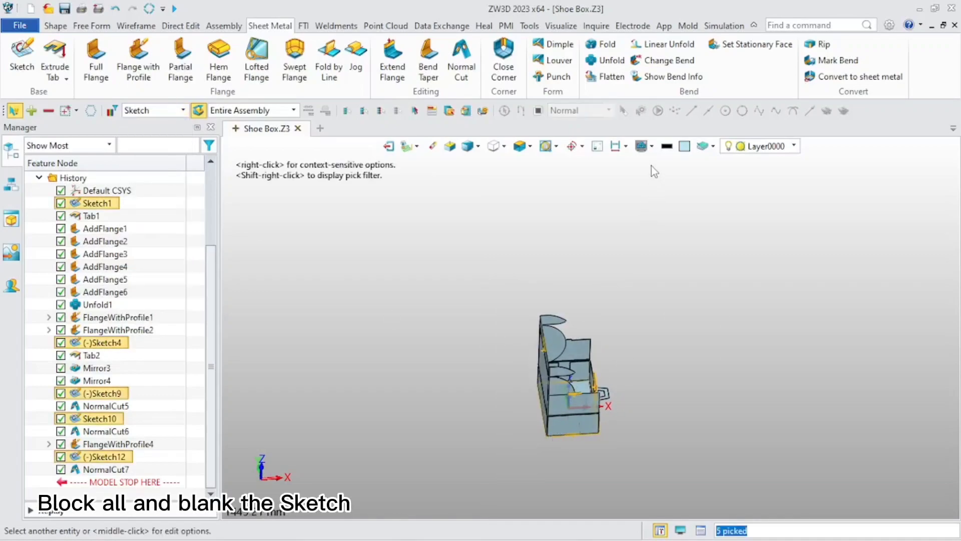
left_click(652, 149)
left_click(674, 170)
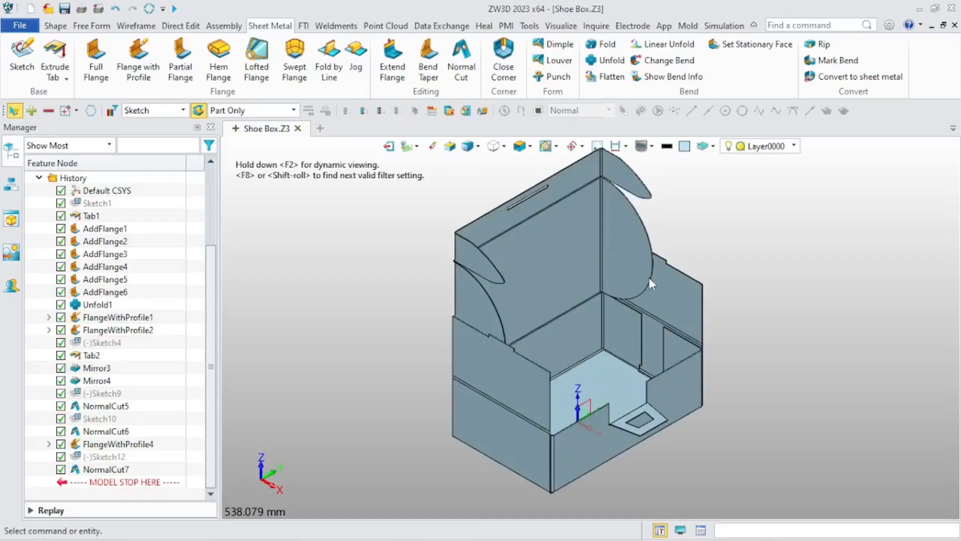
Unfold the entire box shape, using the box's base face as the stationary face.
mouse_move(648, 277)
middle_mouse_down()
mouse_move(544, 389)
mouse_move(581, 353)
middle_mouse_up()
scroll(551, 367, "down", 3)
right_click_drag(581, 352, 604, 338)
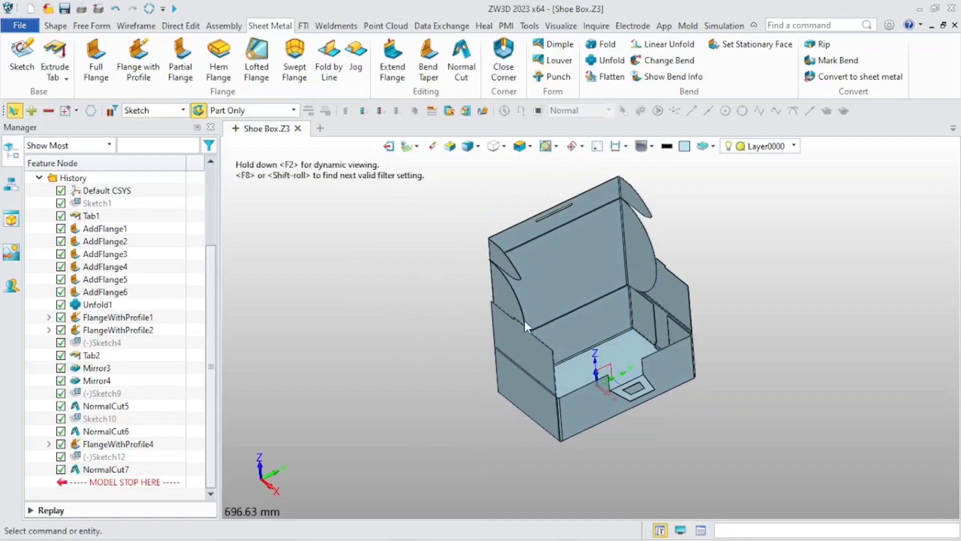
middle_click_drag(488, 349, 472, 356)
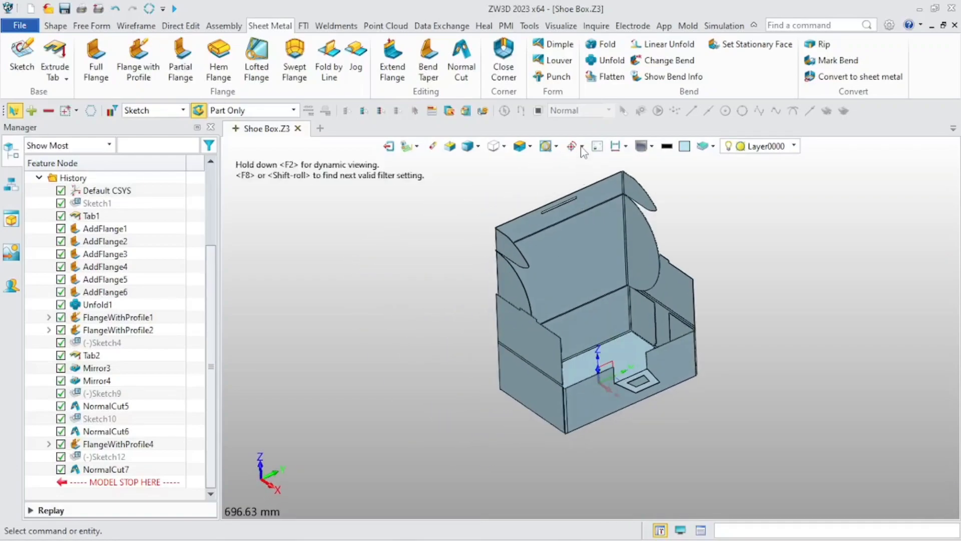
left_click(608, 61)
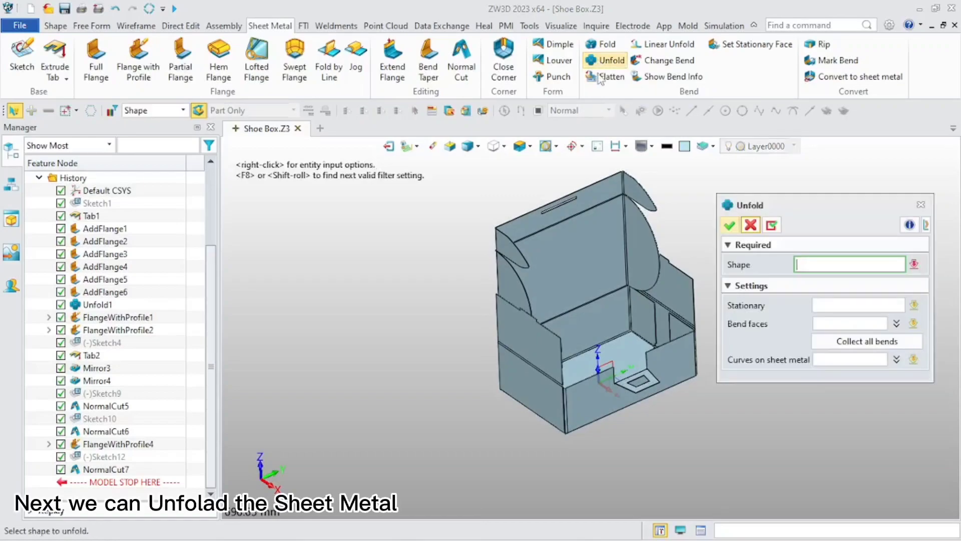
left_click(581, 287)
left_click(821, 305)
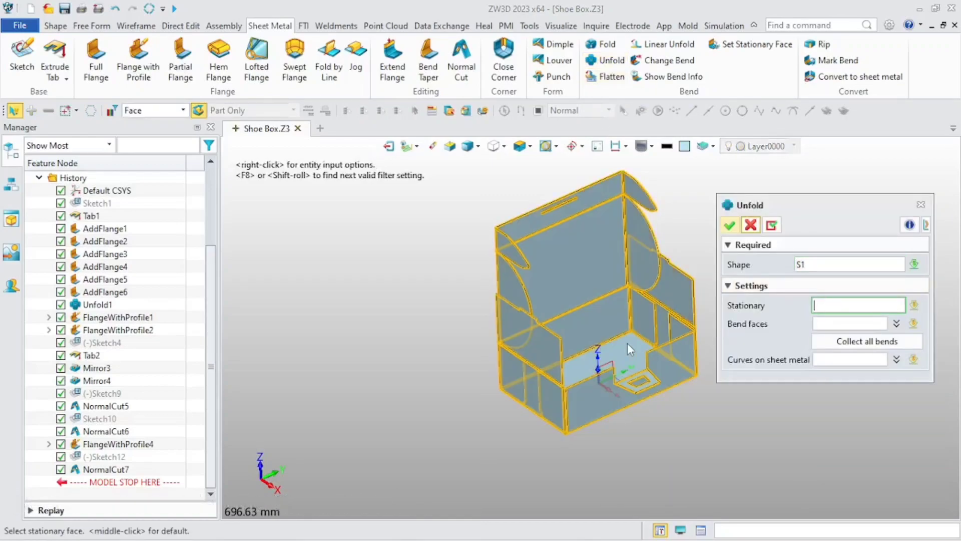
left_click(627, 343)
left_click(620, 355)
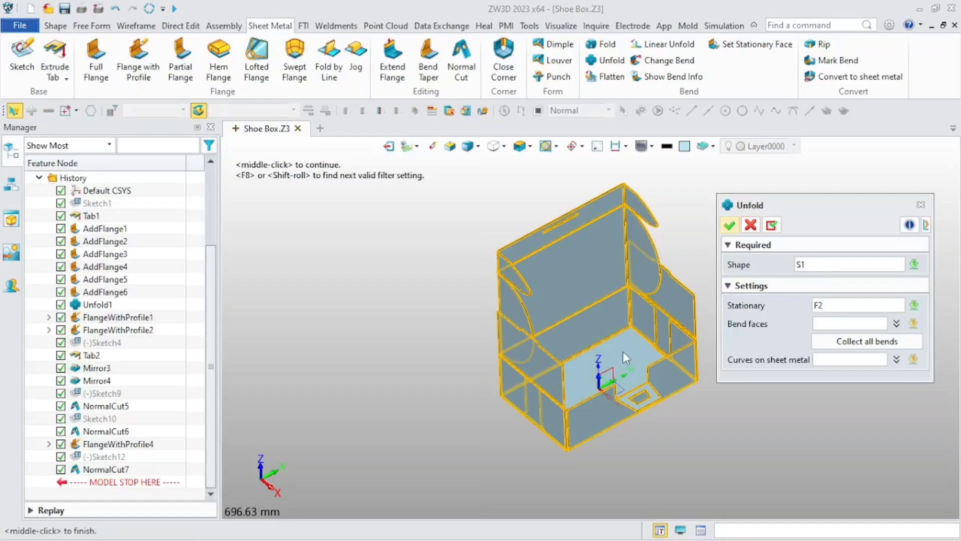
left_click(728, 225)
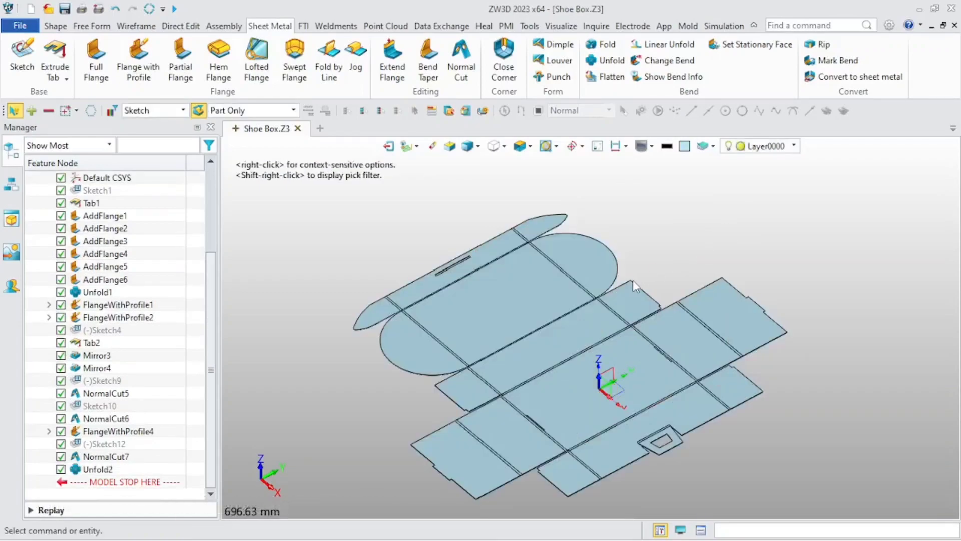
Start a Fold on the flattened box shape, with the central base face as the stationary face.
middle_click_drag(603, 366, 611, 325)
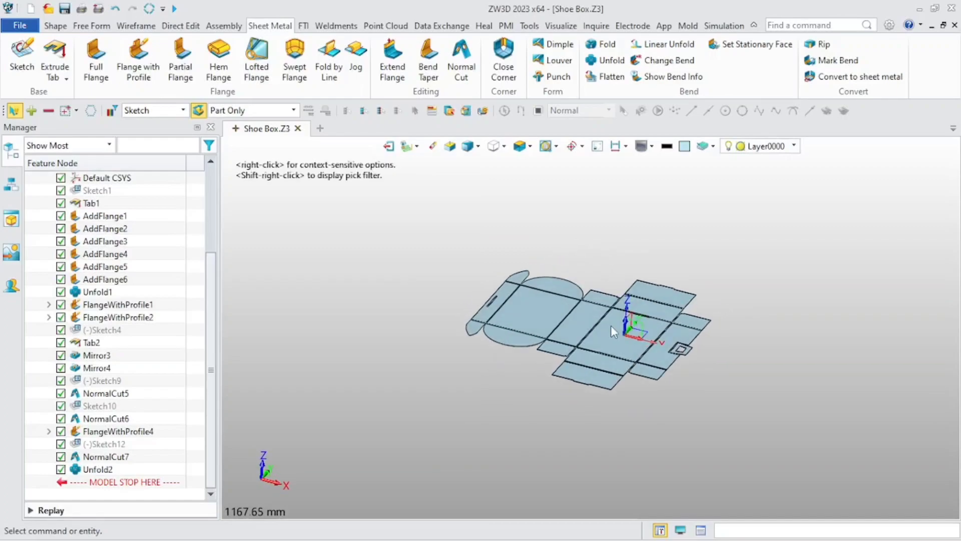
scroll(610, 326, "up", 4)
scroll(593, 357, "up", 2)
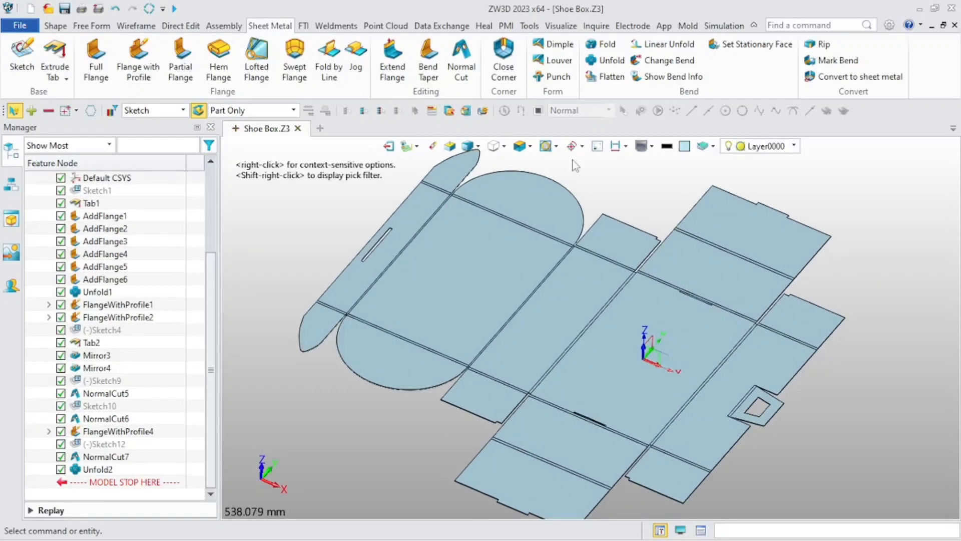
left_click(601, 45)
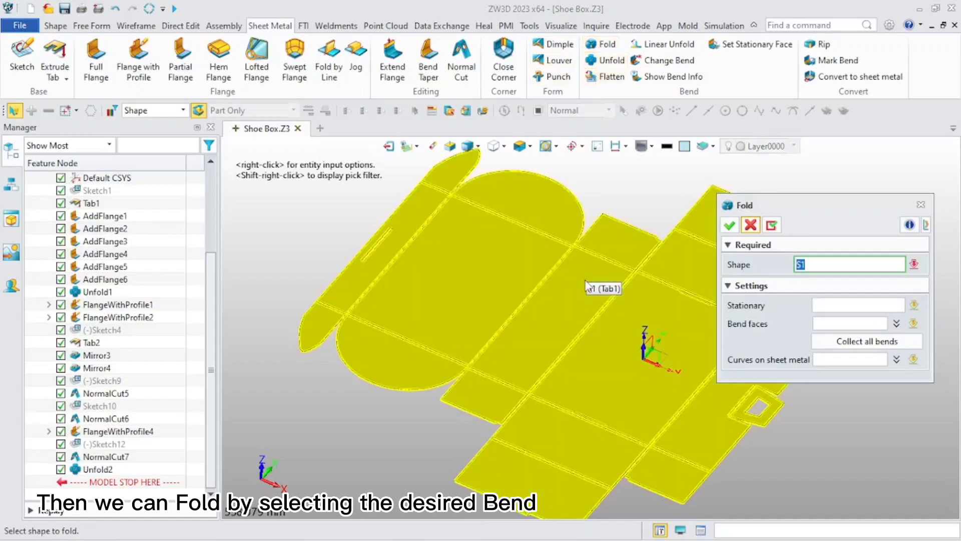
left_click(619, 288)
left_click(815, 300)
scroll(590, 281, "down", 2)
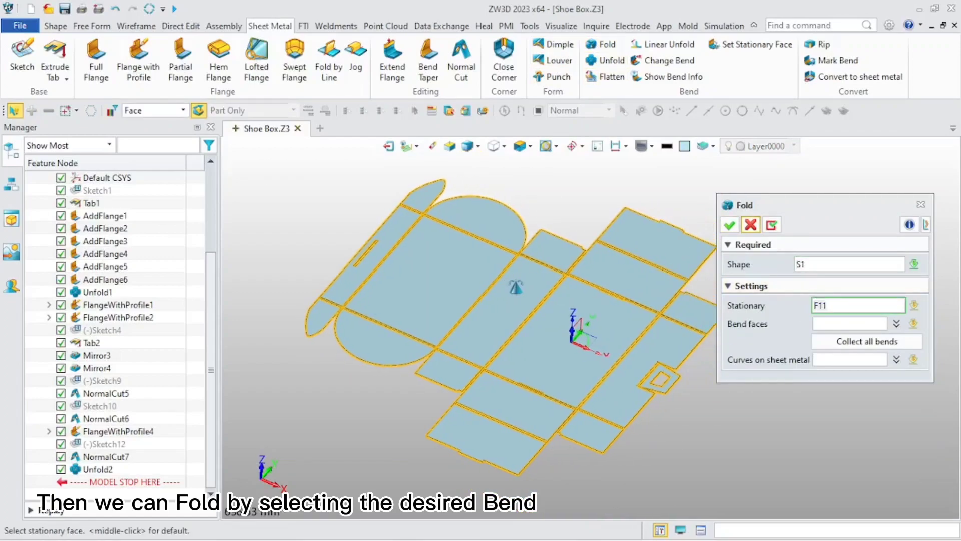
left_click(509, 284)
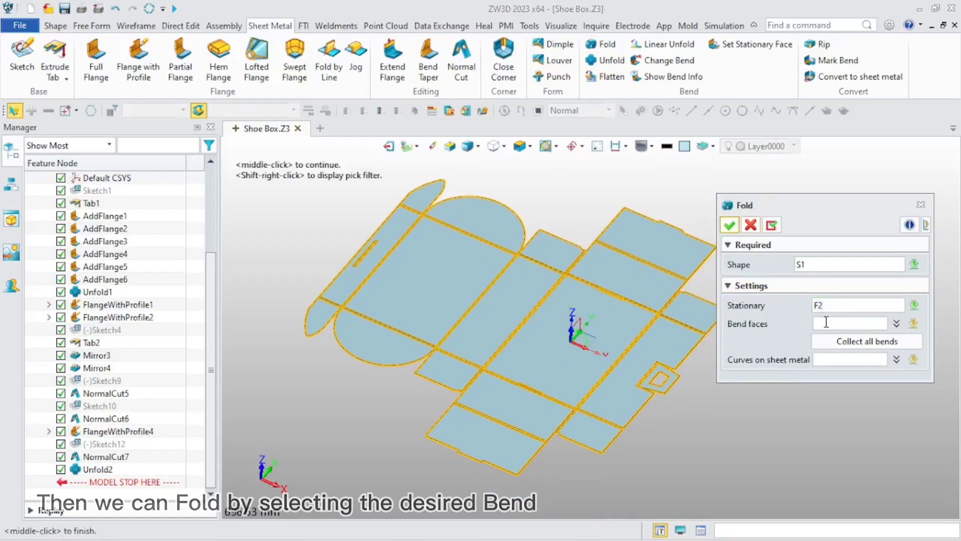
Select the four bends around the base panel as bend faces and fold the box walls up.
scroll(488, 364, "up", 3)
scroll(488, 364, "up", 2)
left_click(455, 375)
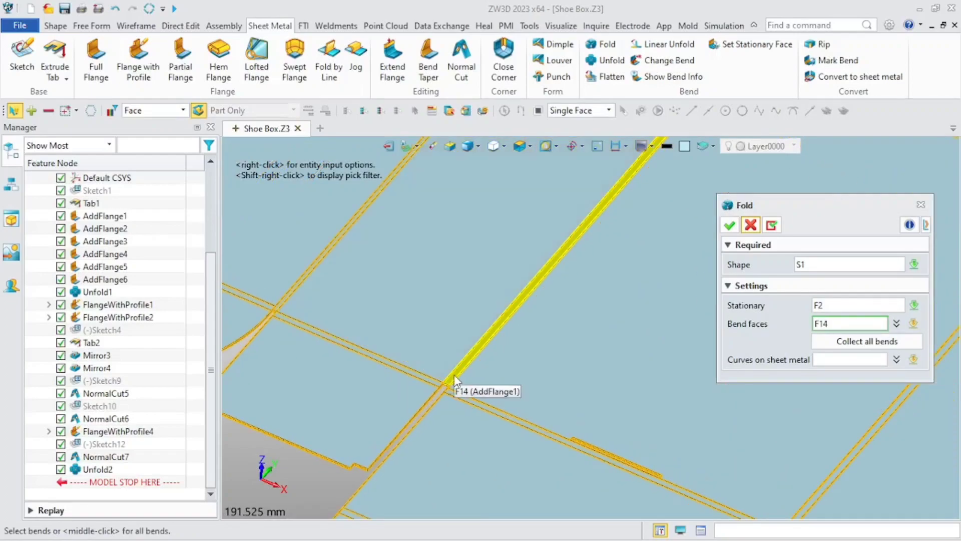
scroll(454, 374, "down", 3)
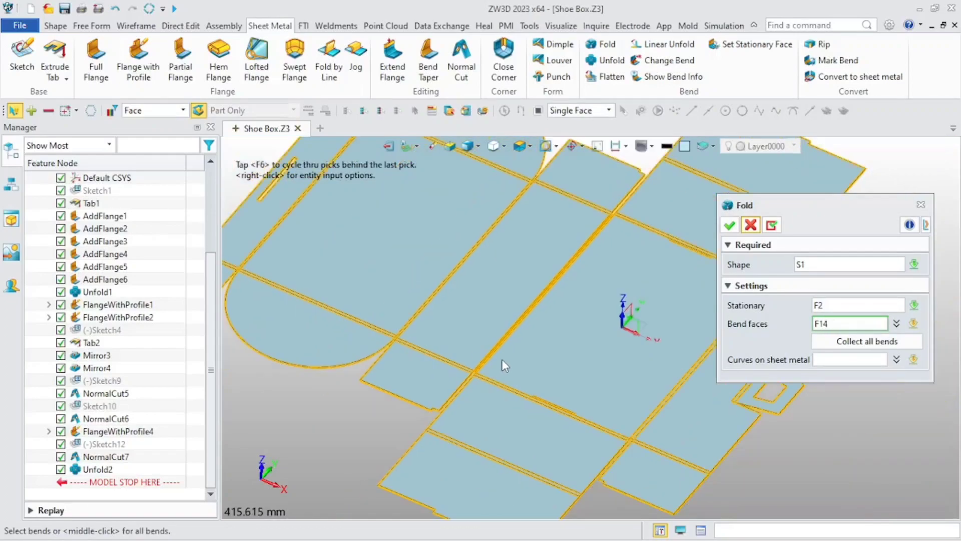
scroll(608, 409, "up", 4)
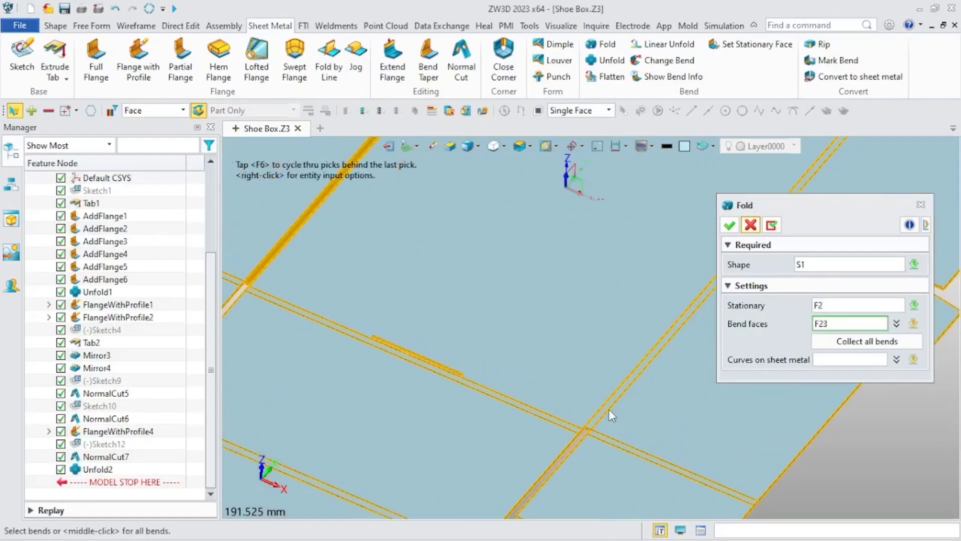
left_click(557, 440)
left_click(557, 429)
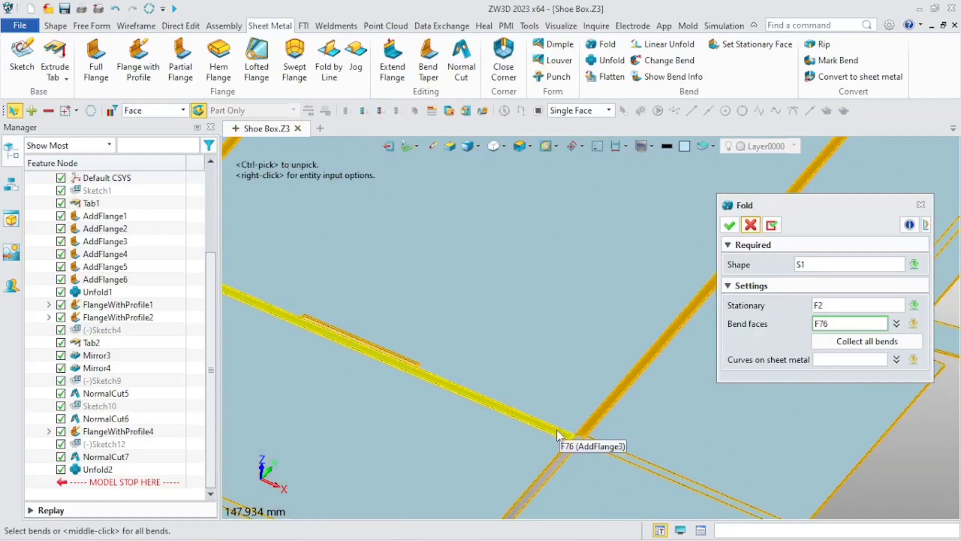
scroll(557, 430, "down", 5)
scroll(572, 301, "up", 5)
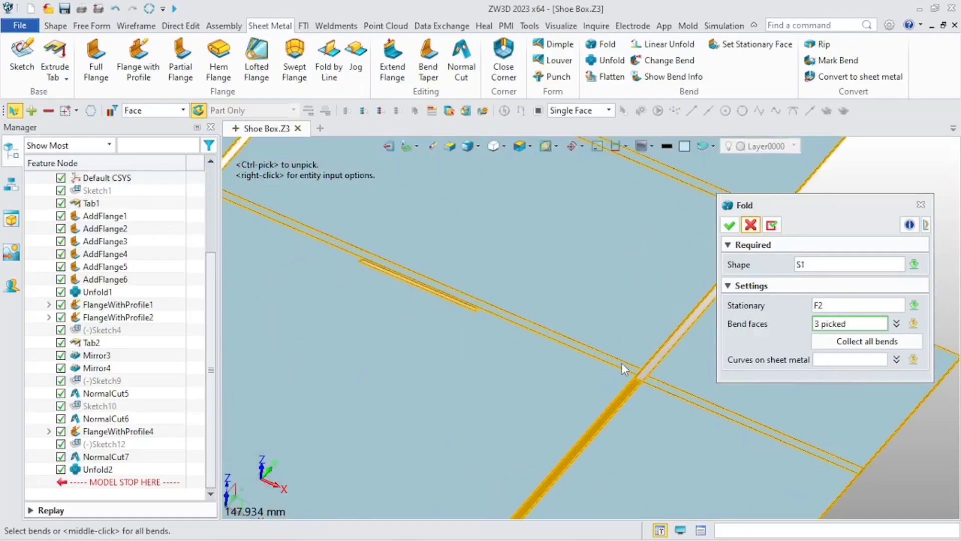
left_click(622, 362)
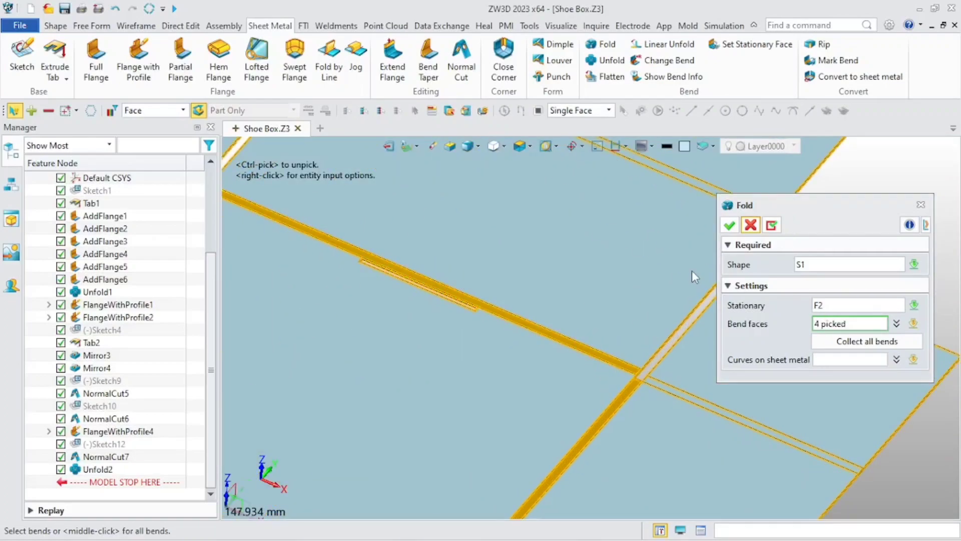
middle_click(468, 322)
Set up a second Fold on the box shape, keeping the base face stationary and activating bend face selection.
scroll(434, 339, "down", 4)
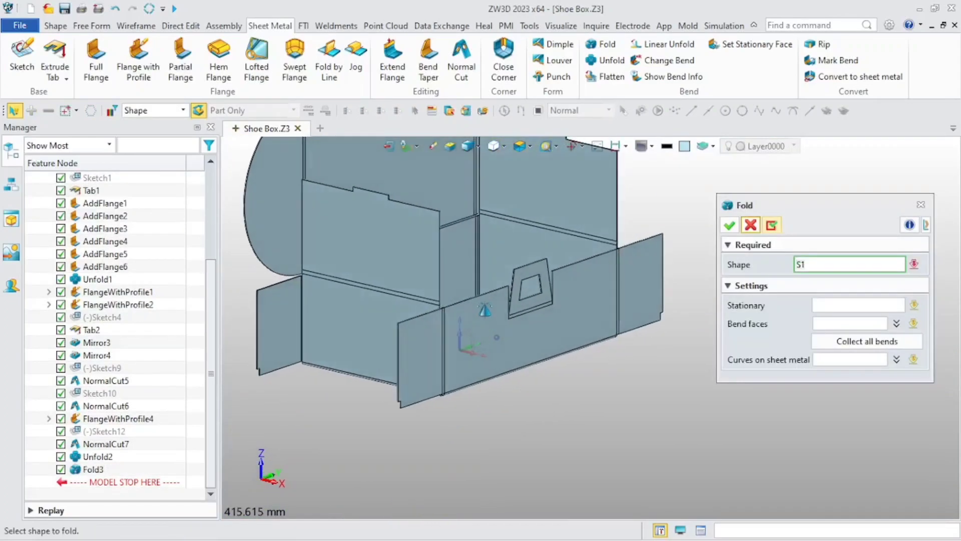
middle_click_drag(484, 310, 548, 317)
scroll(451, 321, "down", 2)
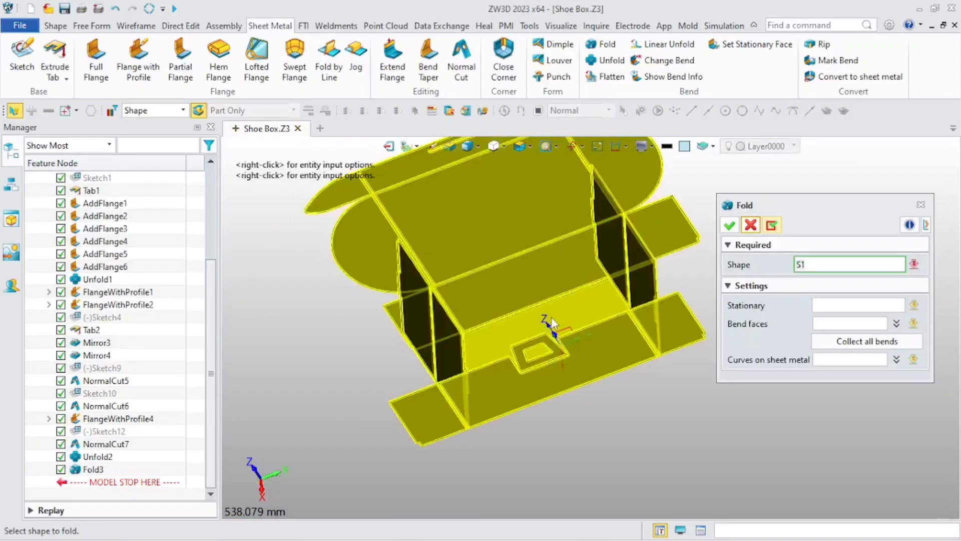
left_click(551, 316)
left_click(549, 308)
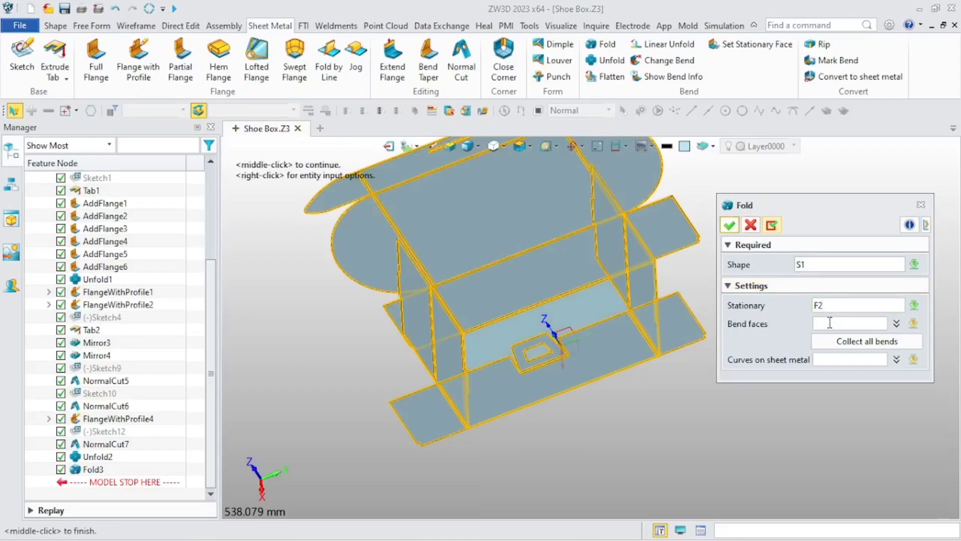
left_click(830, 323)
Fold both end walls' outer panels inward by selecting the bend between each end wall and its panel, and apply the fold.
scroll(546, 340, "up", 3)
left_click(440, 351)
scroll(446, 346, "up", 3)
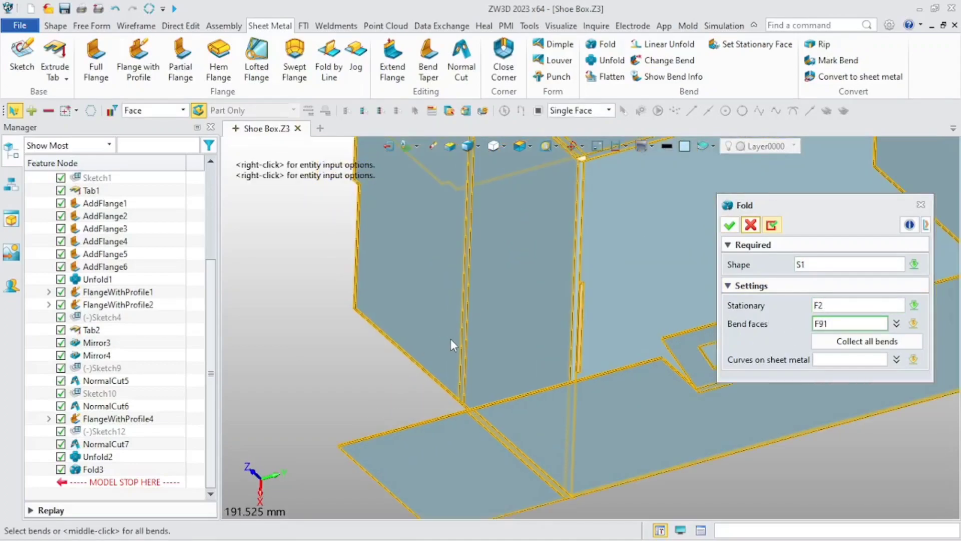
left_click(472, 392)
scroll(541, 323, "down", 3)
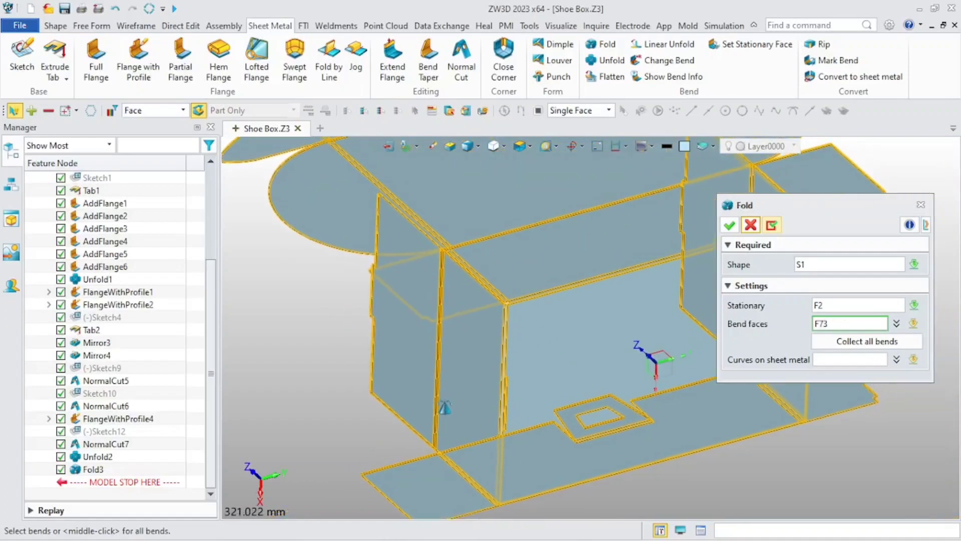
right_click_drag(445, 408, 446, 415)
scroll(451, 413, "down", 3)
right_click_drag(535, 383, 584, 347)
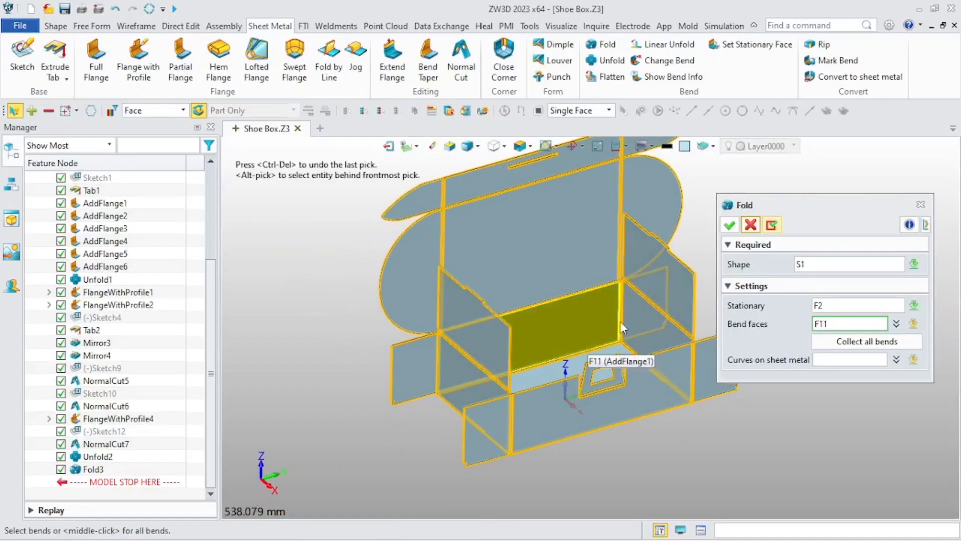
scroll(651, 333, "up", 5)
left_click(683, 395)
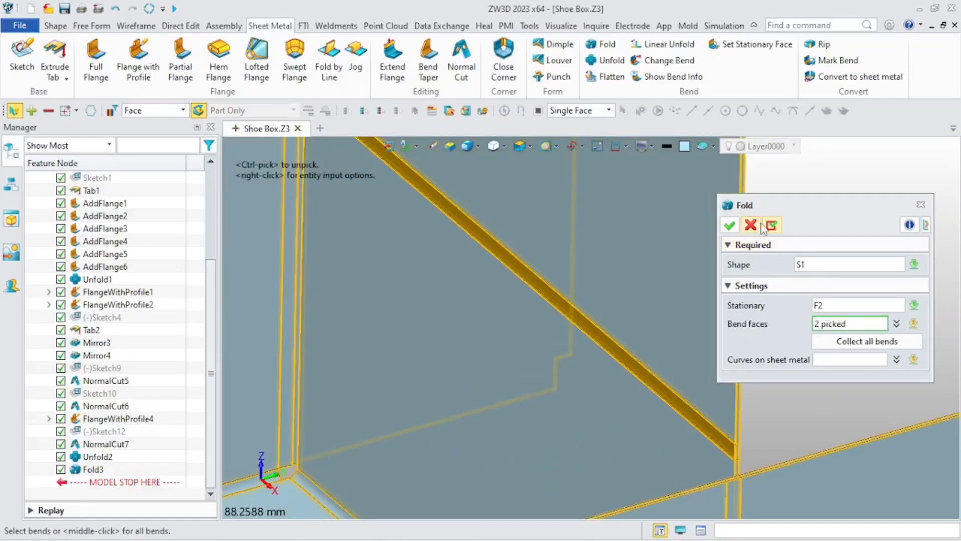
left_click(773, 227)
Set up a Fold with the base face stationary and select the bends of the front wall's two corner tabs.
scroll(581, 298, "down", 7)
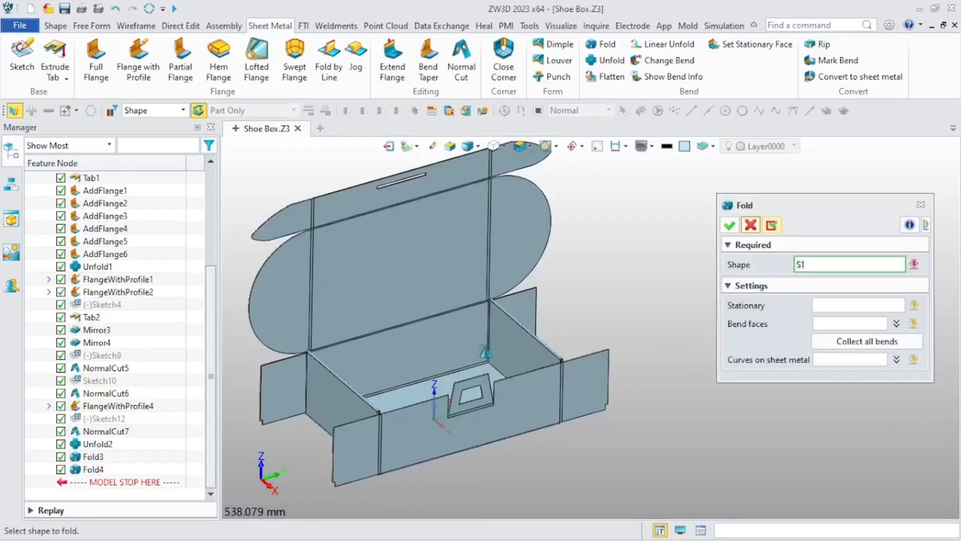
scroll(504, 320, "up", 4)
left_click(504, 320)
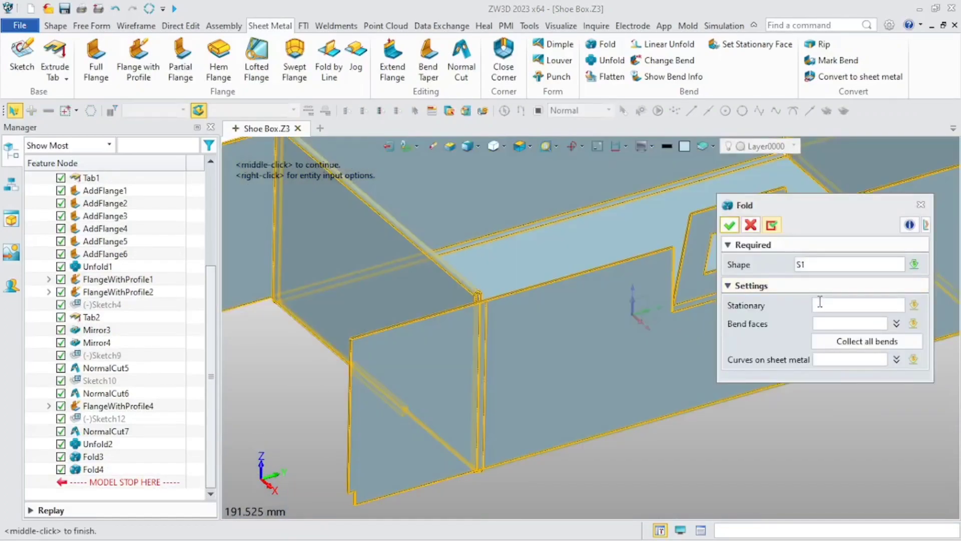
left_click(614, 249)
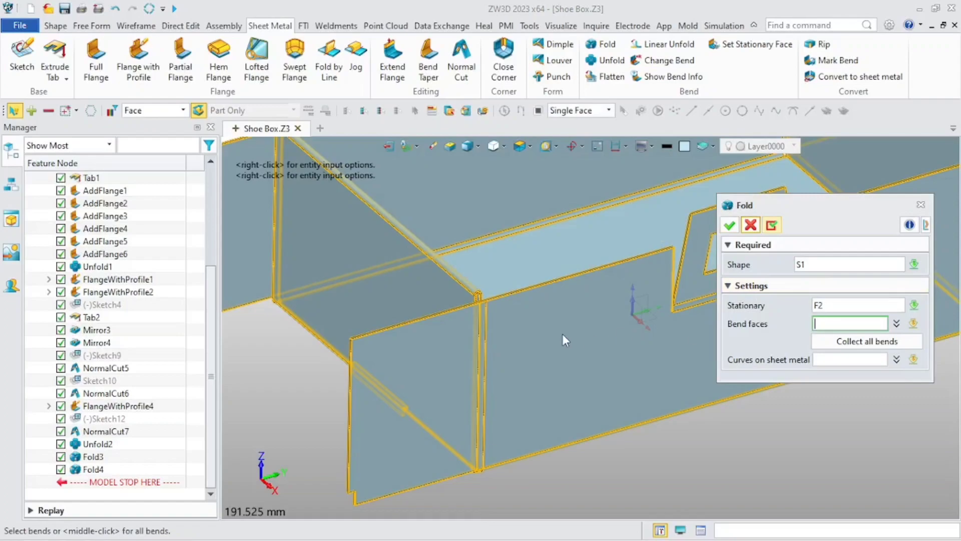
scroll(485, 332, "up", 3)
scroll(472, 335, "down", 6)
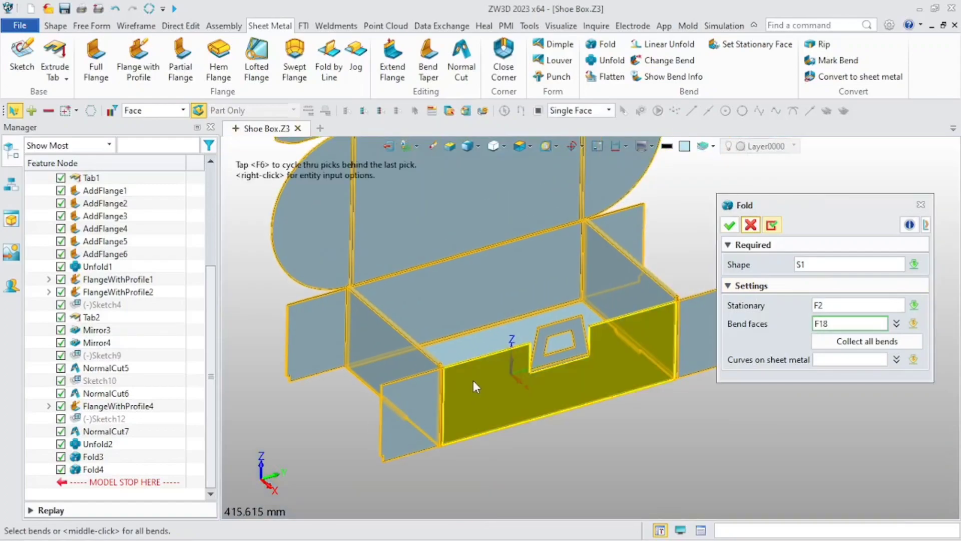
scroll(671, 345, "up", 5)
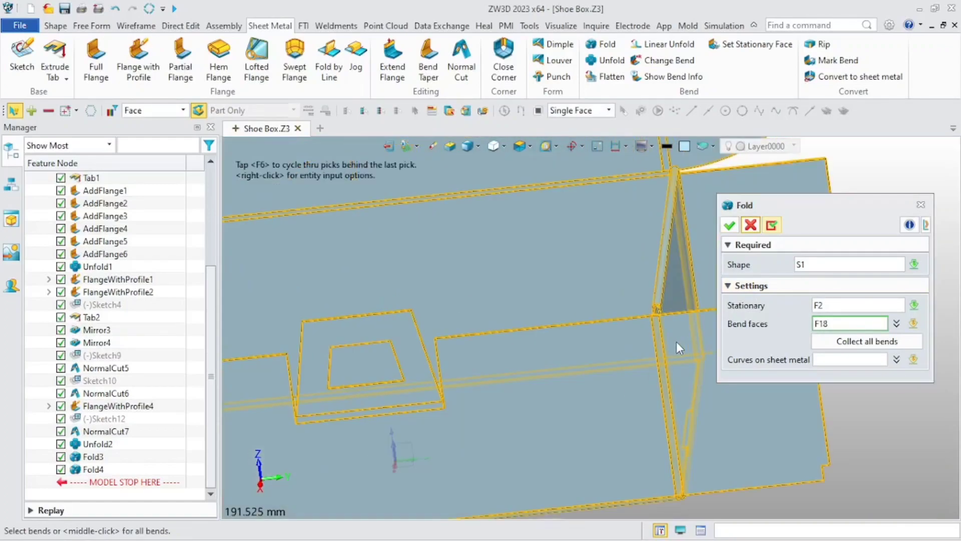
left_click(654, 360)
scroll(613, 359, "down", 5)
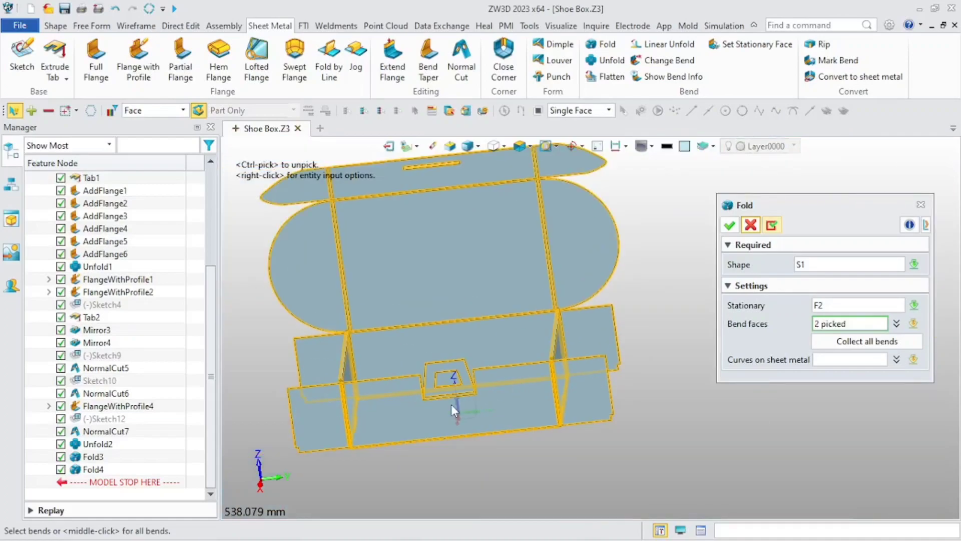
Add the bends of the rear wall's two corner tabs to the selection and complete the fold.
right_click_drag(530, 437, 659, 433)
scroll(446, 431, "up", 6)
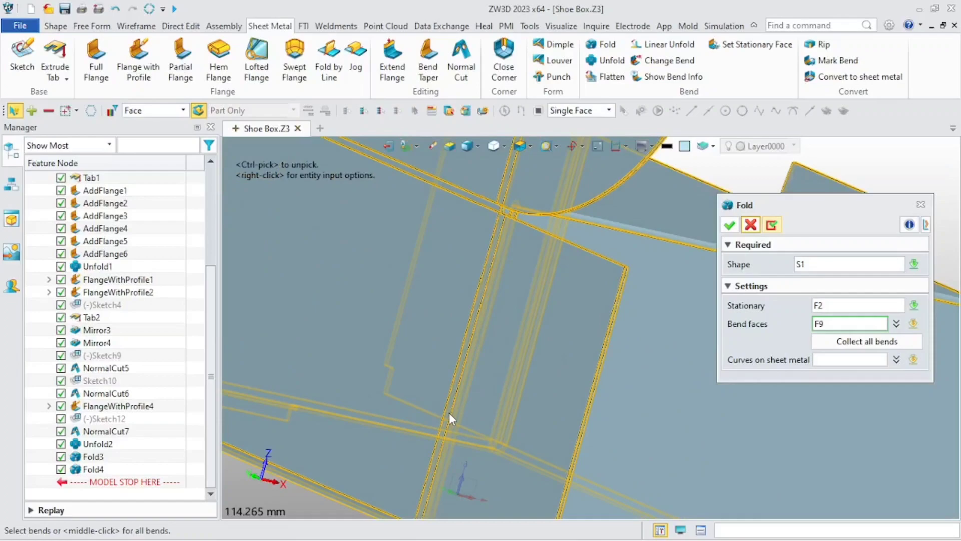
left_click(447, 413)
scroll(447, 413, "down", 5)
scroll(391, 366, "up", 6)
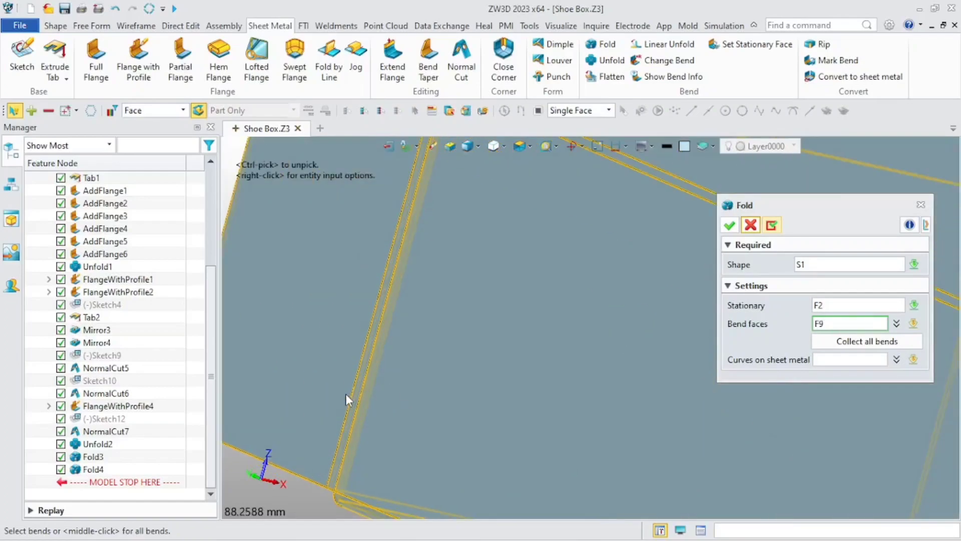
left_click(353, 397)
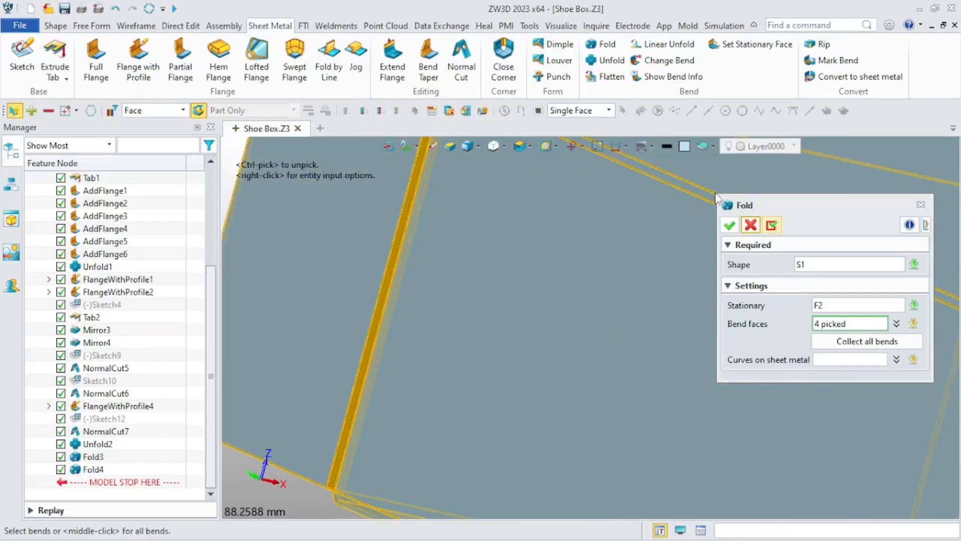
middle_click(665, 275)
scroll(656, 285, "down", 7)
right_click_drag(651, 290, 809, 286)
middle_click(794, 303)
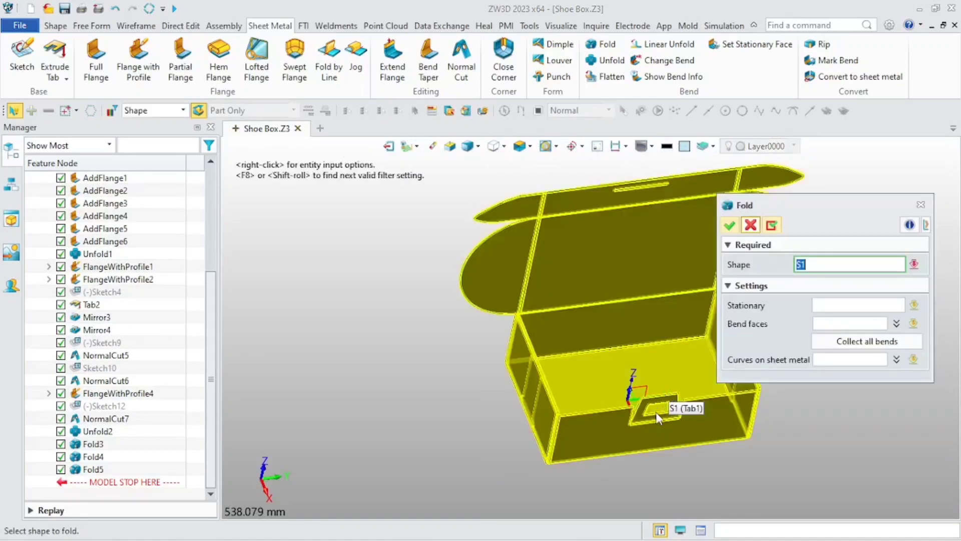
Set up a Fold with the base face stationary and select the bends of the lid's two rounded side flaps.
left_click(560, 316)
left_click(836, 306)
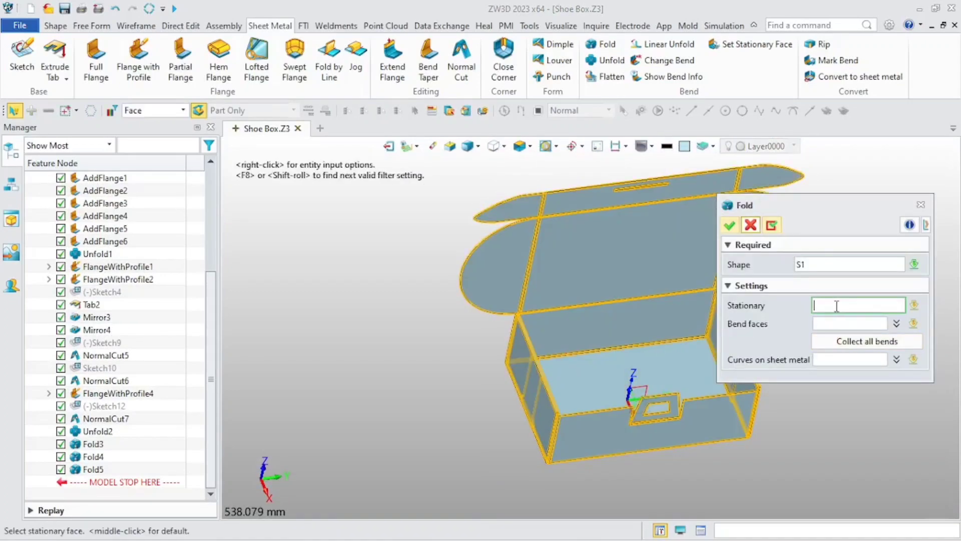
left_click(630, 380)
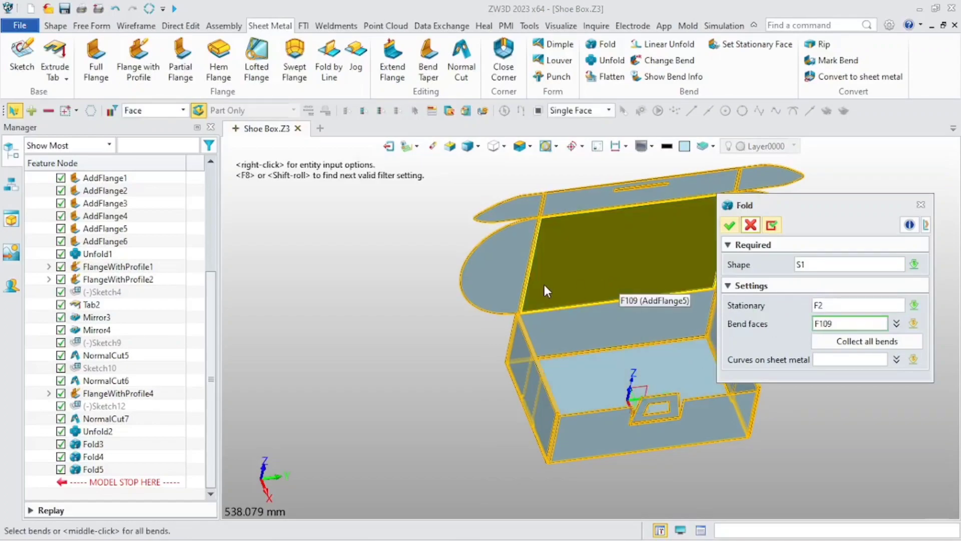
scroll(545, 284, "up", 4)
scroll(497, 326, "up", 2)
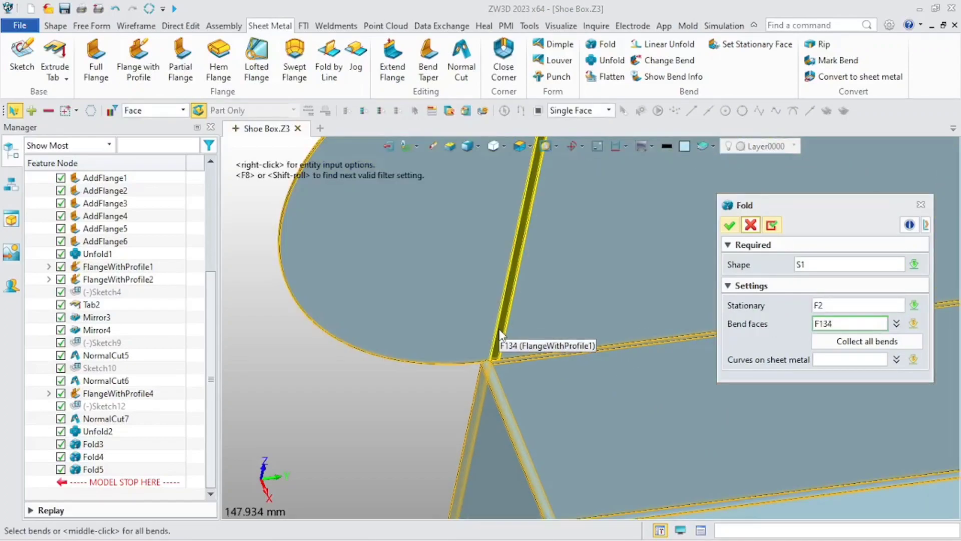
left_click(500, 332)
scroll(519, 332, "down", 8)
right_click_drag(520, 332, 543, 336)
scroll(675, 225, "up", 6)
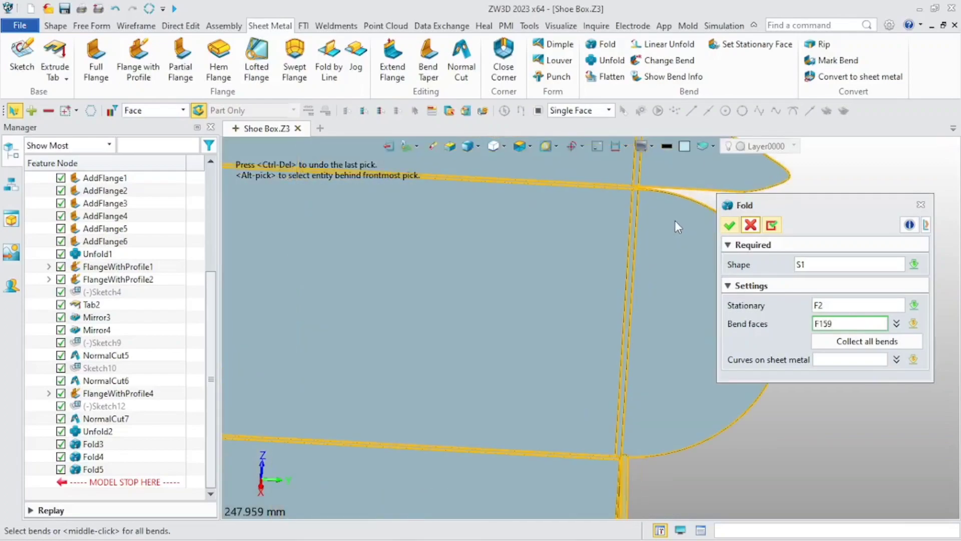
left_click(632, 245)
scroll(549, 317, "down", 2)
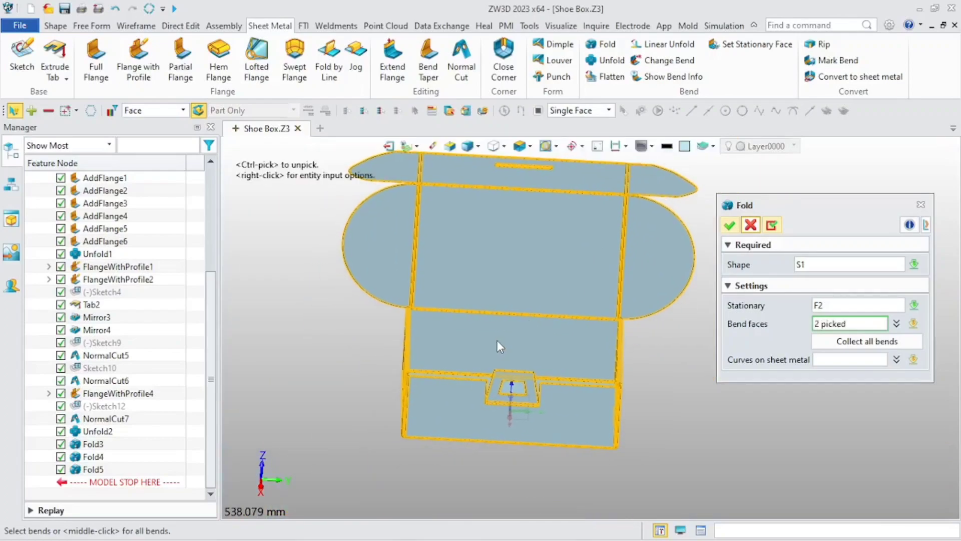
Add the bend between the rear wall and lid and the bend of the lid's front flap, and complete the fold.
scroll(478, 281, "up", 3)
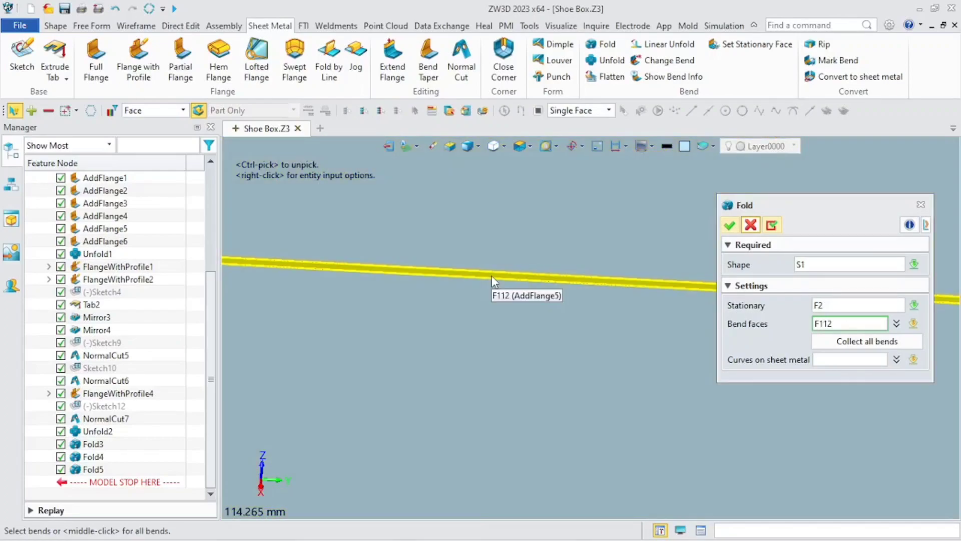
scroll(464, 244, "down", 2)
scroll(411, 223, "up", 3)
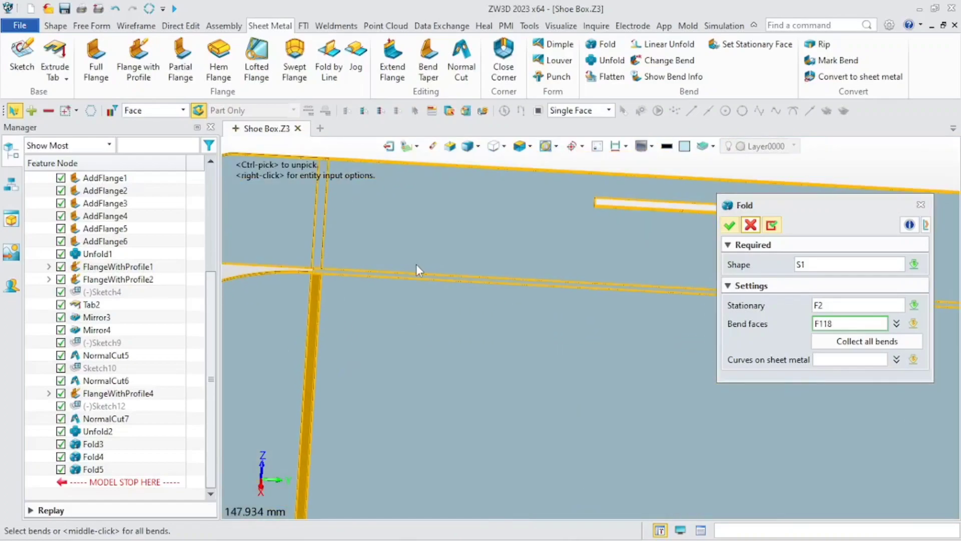
left_click(416, 276)
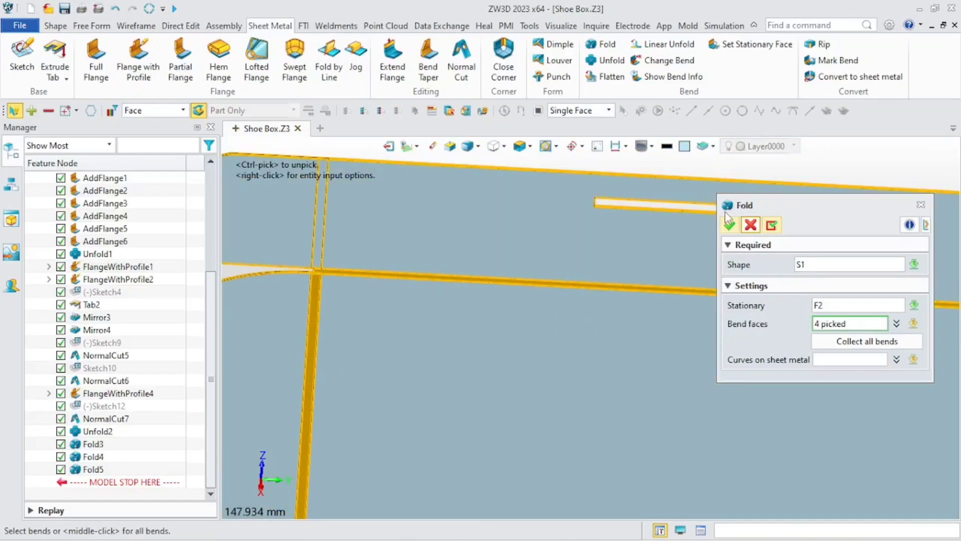
middle_click(651, 289)
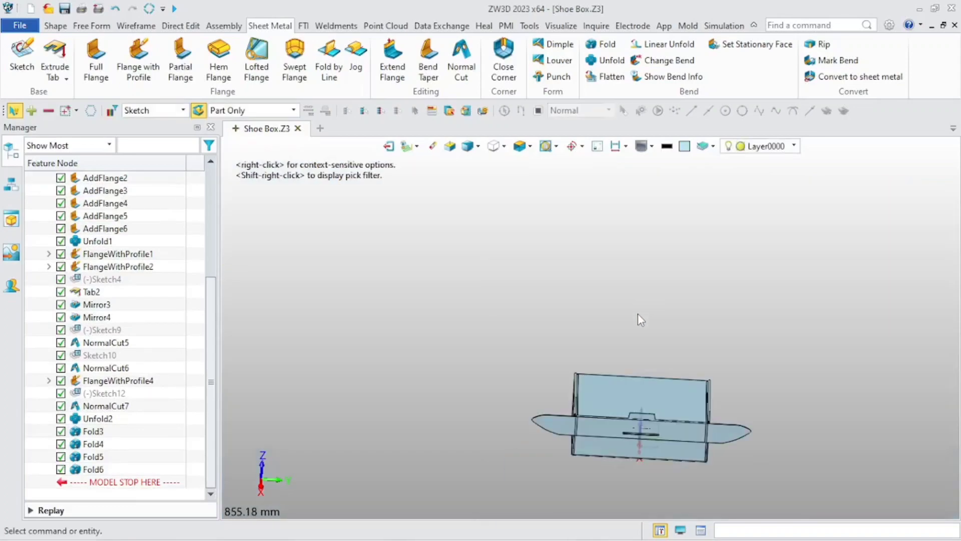
Edit the lid's fold feature, Fold6, to include the bend of the front wall's locking tab.
right_click_drag(598, 423, 689, 428)
scroll(689, 431, "up", 3)
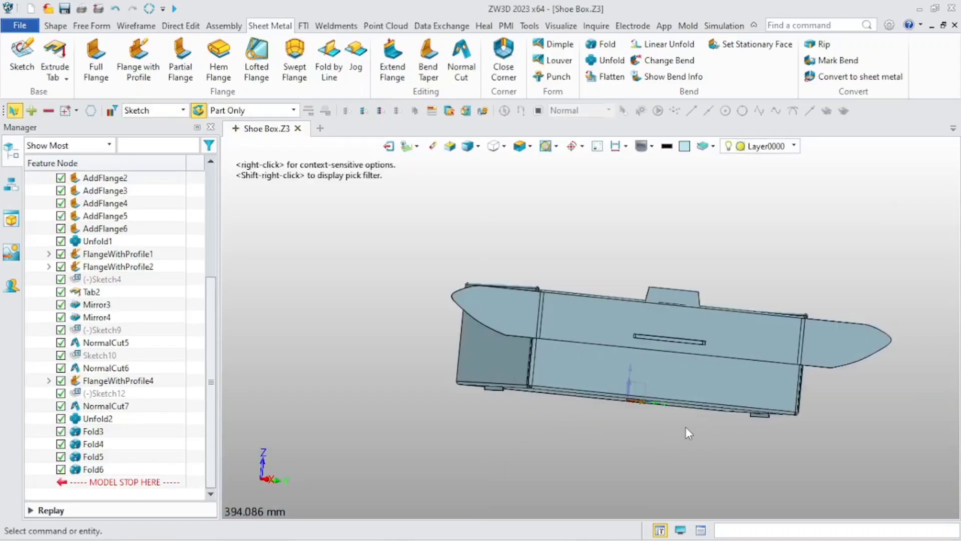
right_click_drag(644, 370, 661, 349)
scroll(661, 347, "up", 2)
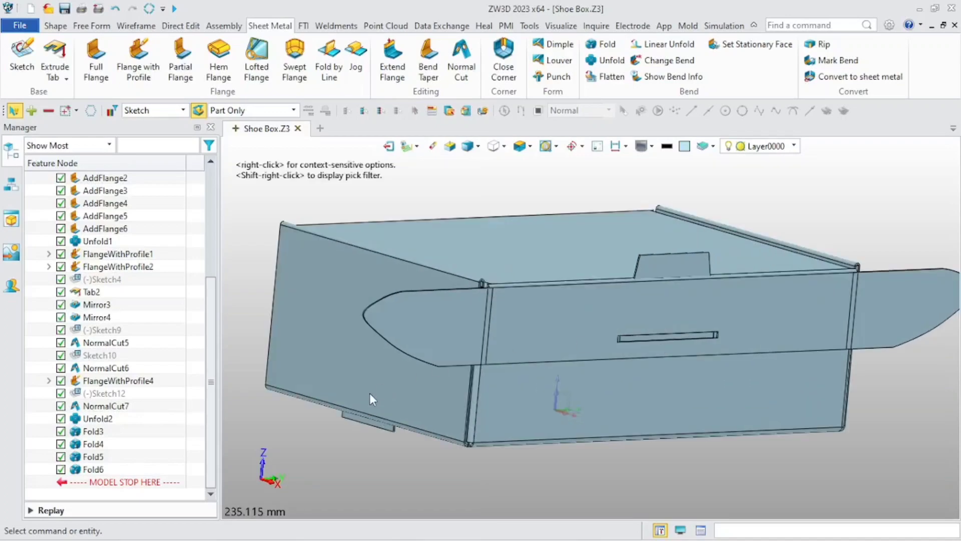
double_click(94, 469)
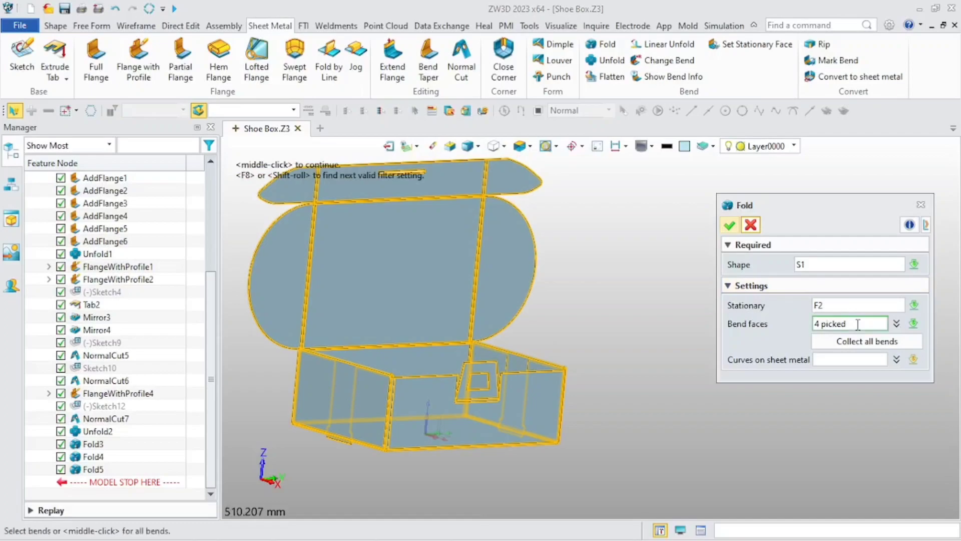
left_click(857, 324)
scroll(482, 387, "up", 6)
left_click(461, 425)
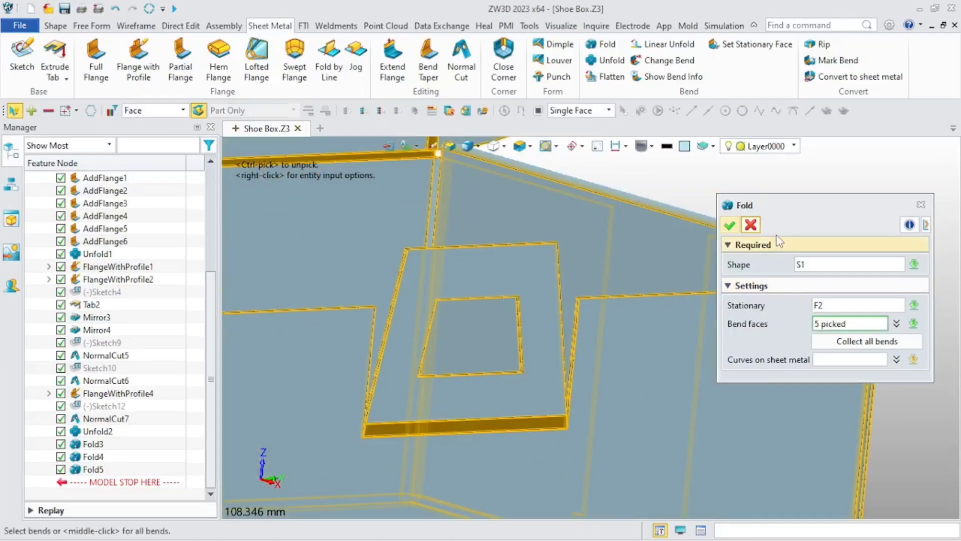
middle_click(599, 299)
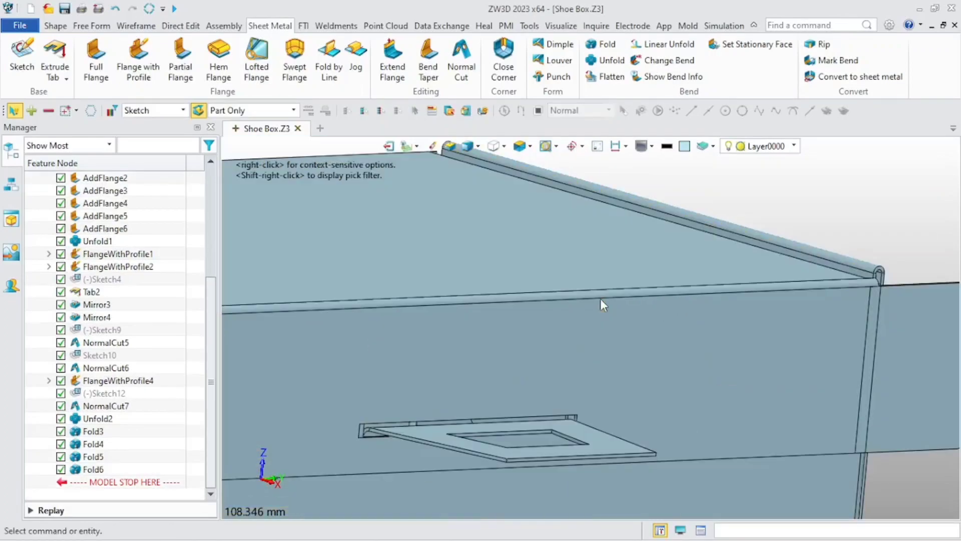
Set up another Fold on the box shape with the base face stationary, ready for picking bend faces.
scroll(467, 413, "down", 3)
middle_click_drag(445, 382, 498, 390)
middle_click(564, 412)
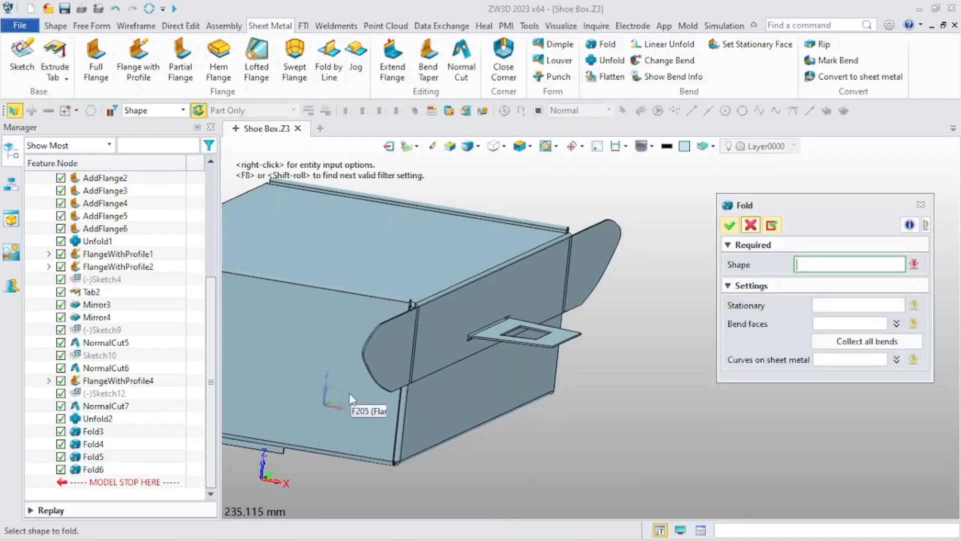
left_click(361, 392)
left_click(816, 305)
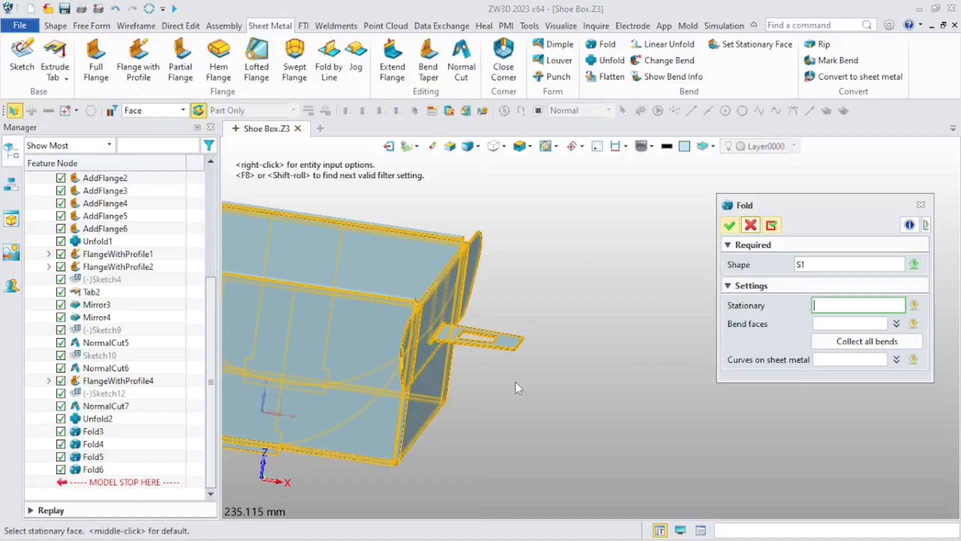
middle_click_drag(515, 381, 352, 443)
left_click(352, 444)
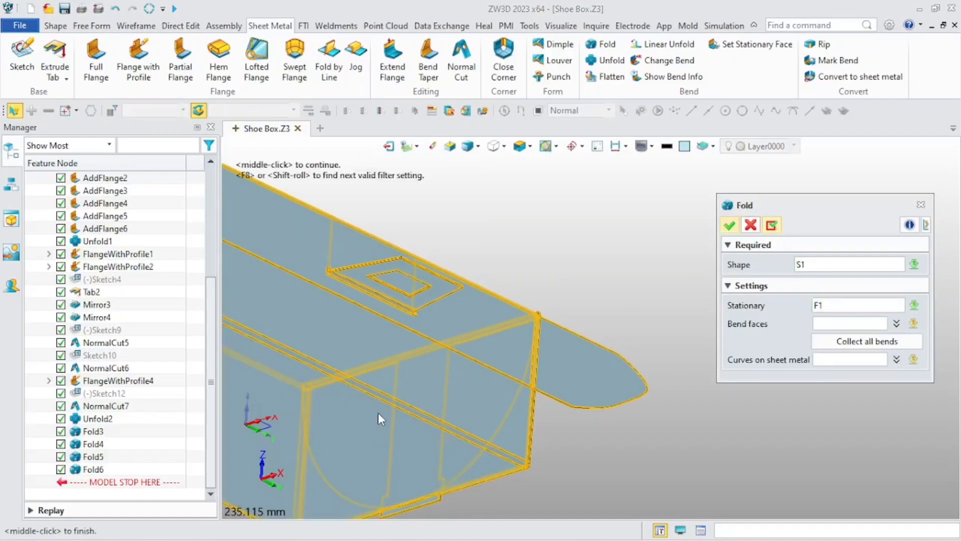
middle_click_drag(377, 412, 601, 360)
left_click(845, 323)
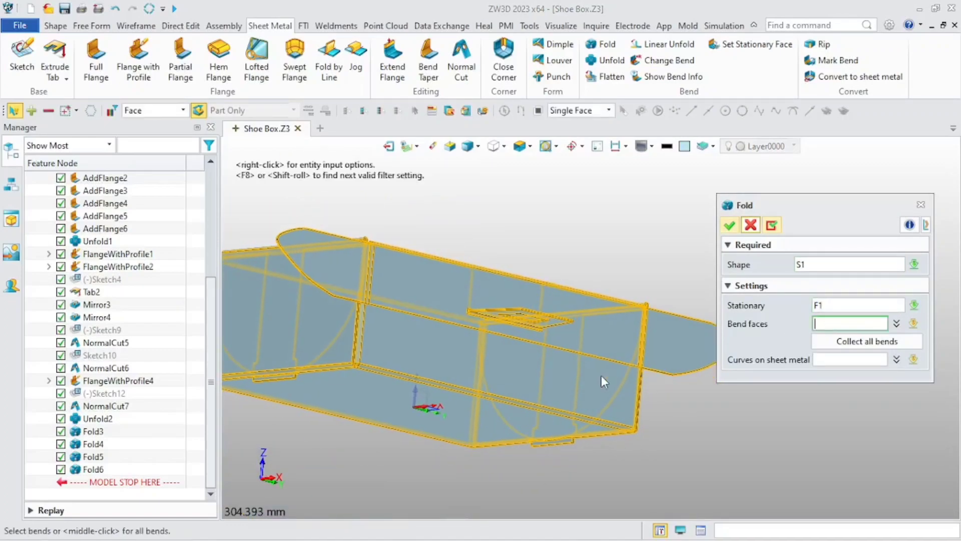
Select the bends of the two rounded end tabs on the lid's front flap and complete the fold.
left_click(602, 375)
scroll(373, 291, "up", 5)
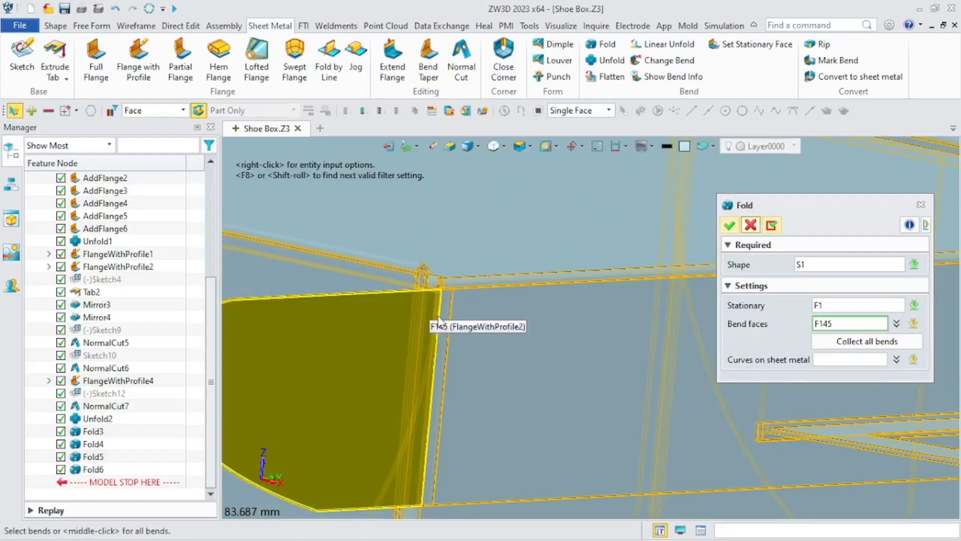
left_click(435, 320)
scroll(451, 350, "down", 5)
middle_click_drag(456, 360, 527, 344)
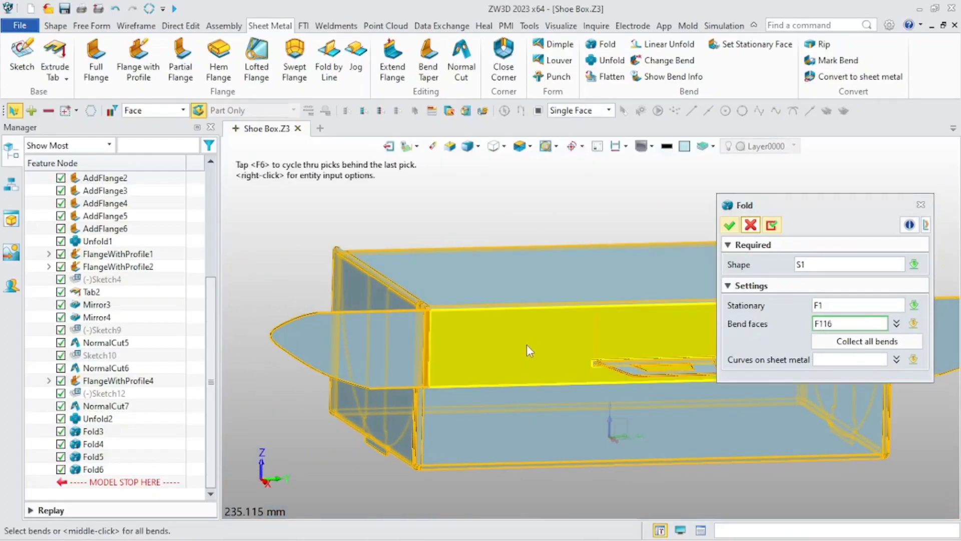
scroll(660, 345, "up", 4)
left_click(660, 345)
middle_click_drag(638, 345, 624, 357)
left_click(627, 353)
left_click(626, 351)
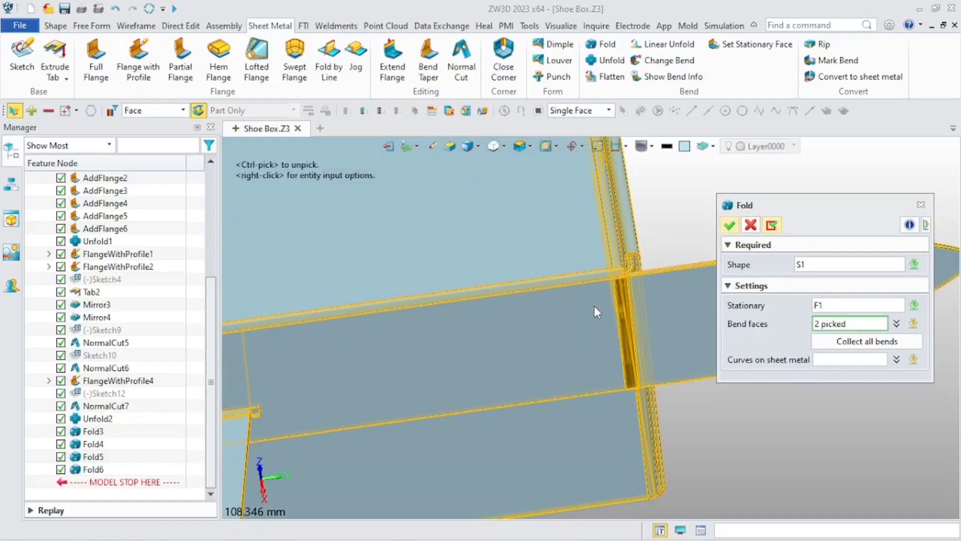
scroll(596, 307, "down", 3)
right_click_drag(541, 347, 517, 303)
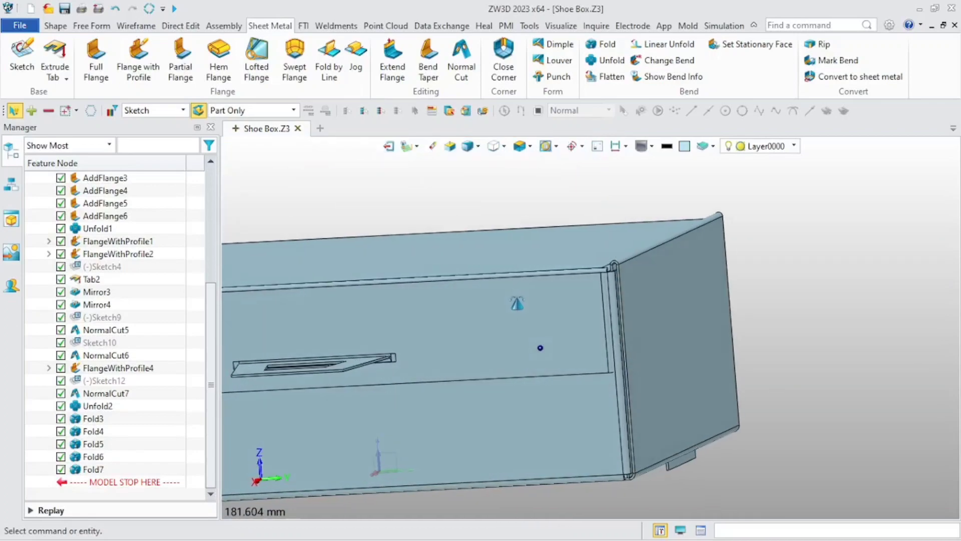
Roll the model history back to just after Tab2.
scroll(599, 265, "up", 6)
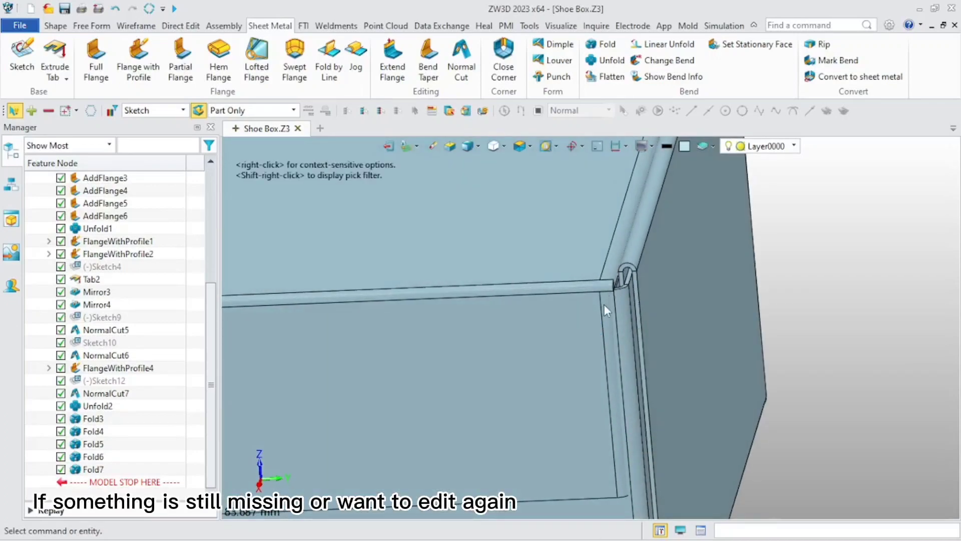
scroll(268, 397, "down", 6)
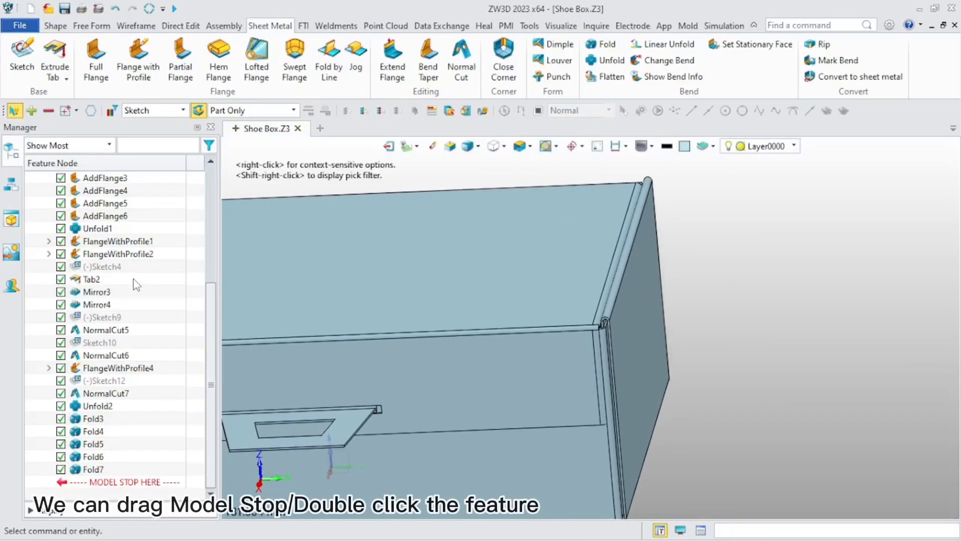
left_click(118, 254)
scroll(709, 345, "down", 2)
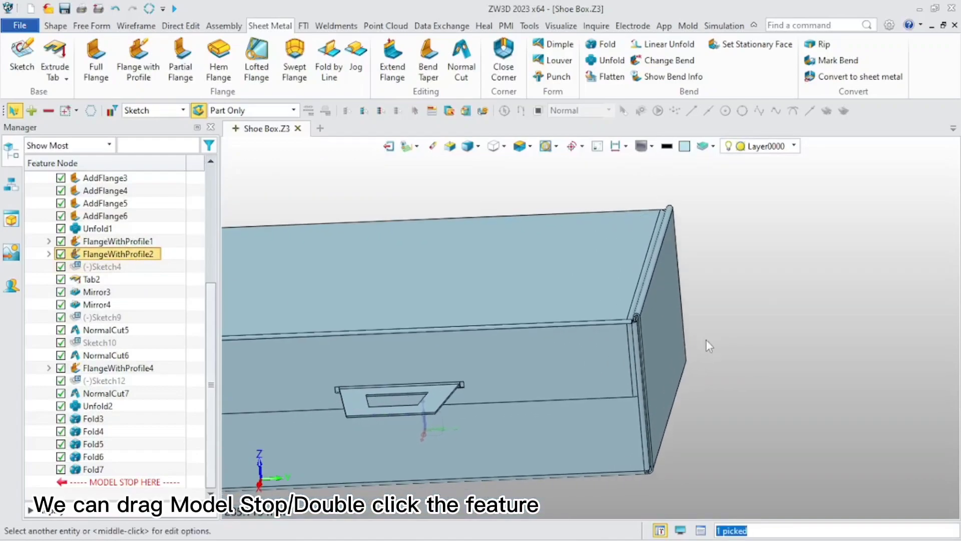
scroll(708, 345, "down", 1)
left_click_drag(120, 482, 181, 345)
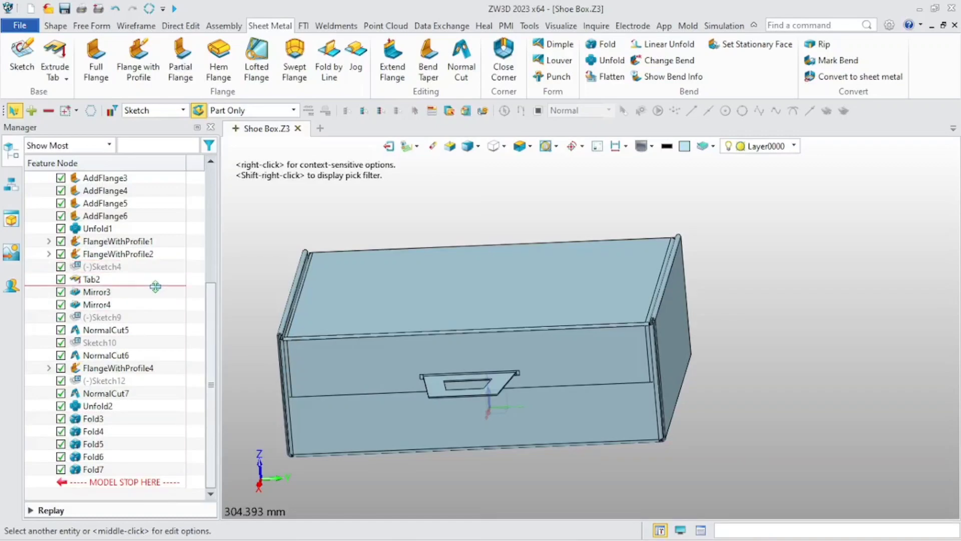
left_click_drag(156, 286, 156, 287)
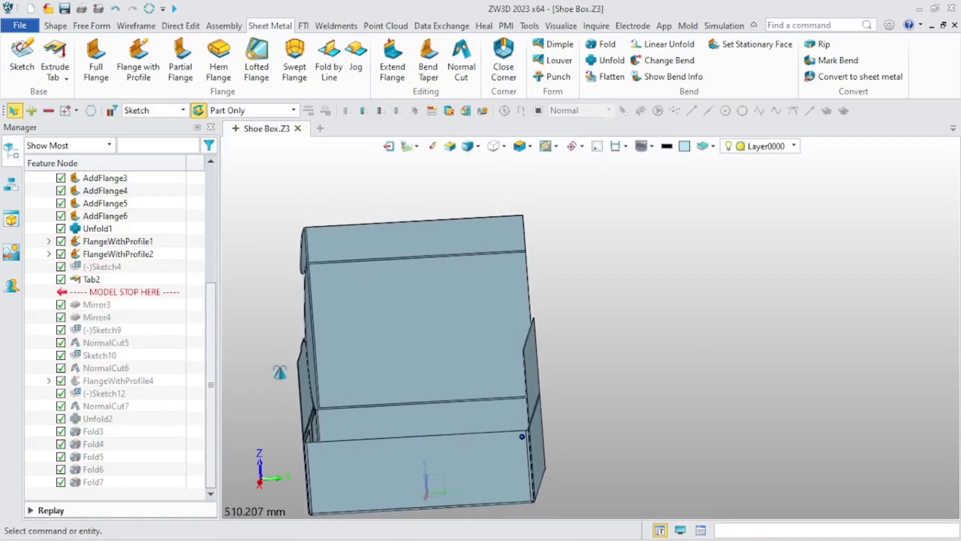
Edit FlangeWithProfile2, the end tab of the lid's front flap, and change its flange position to the third option.
scroll(314, 331, "up", 5)
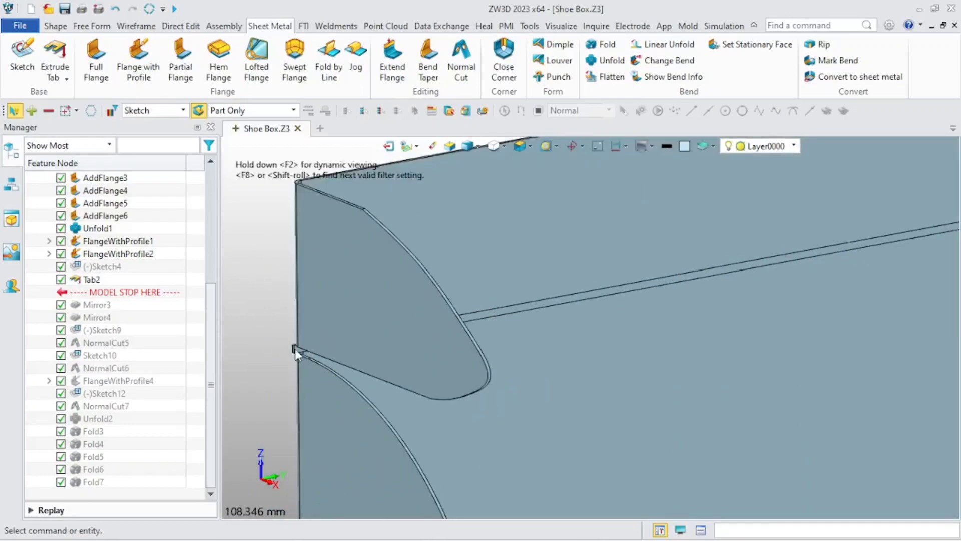
double_click(109, 253)
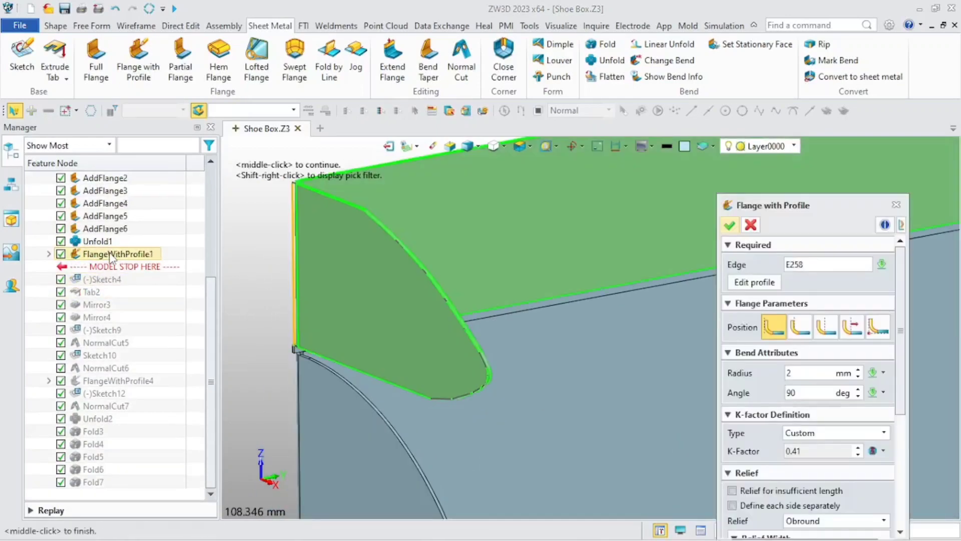
scroll(470, 294, "down", 3)
left_click(827, 329)
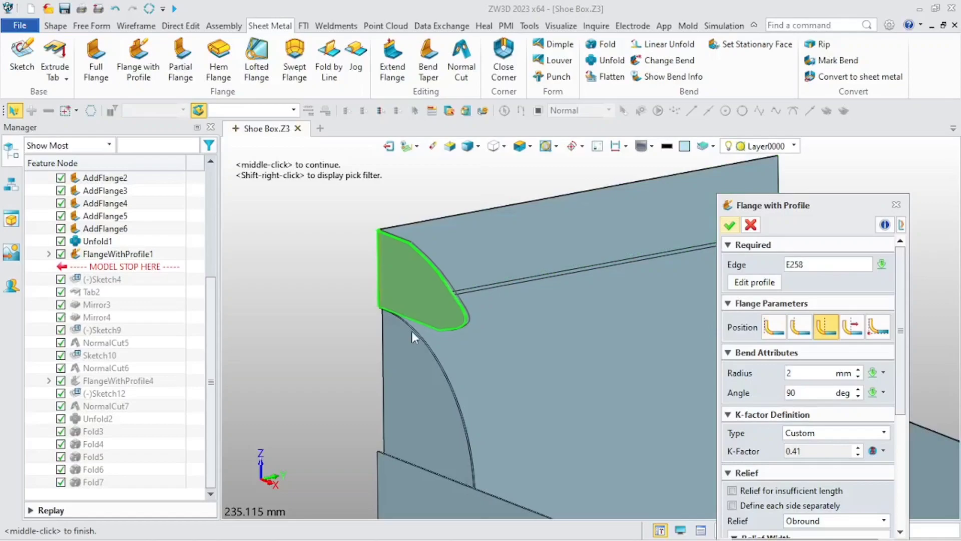
right_click_drag(653, 326, 410, 377)
scroll(389, 323, "up", 3)
scroll(410, 377, "up", 3)
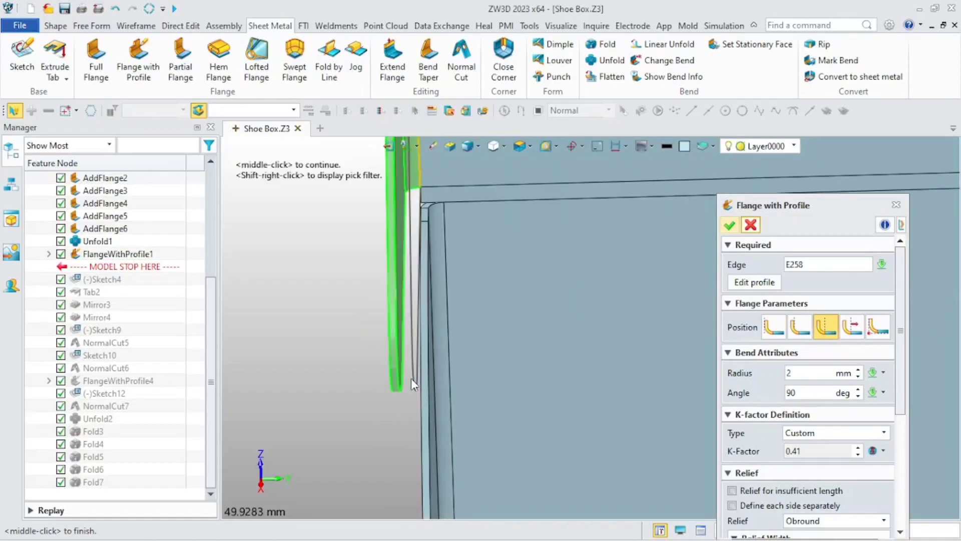
left_click(728, 225)
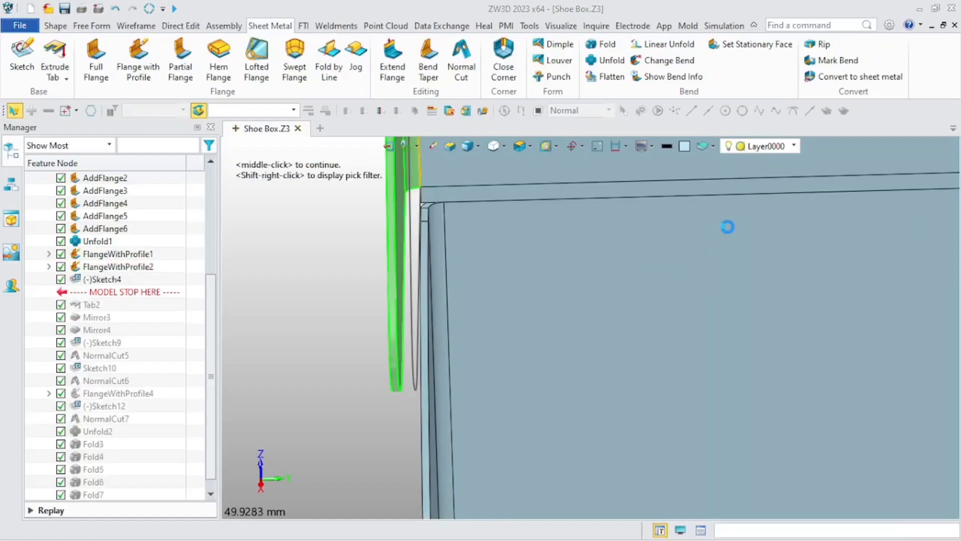
Roll the model history forward past Mirror4 and inspect the mirrored tabs on the open box.
scroll(466, 305, "down", 6)
right_click_drag(509, 325, 495, 326)
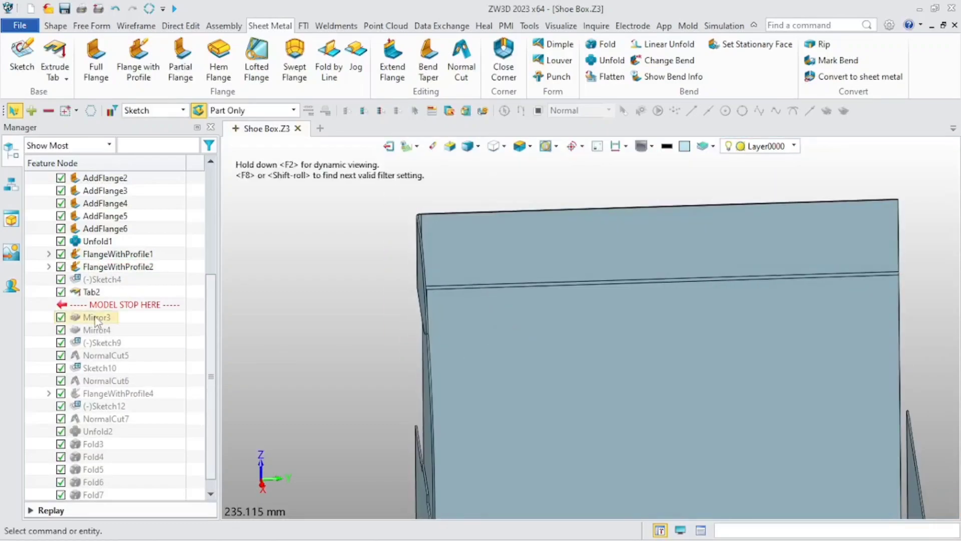
left_click_drag(128, 329, 128, 330)
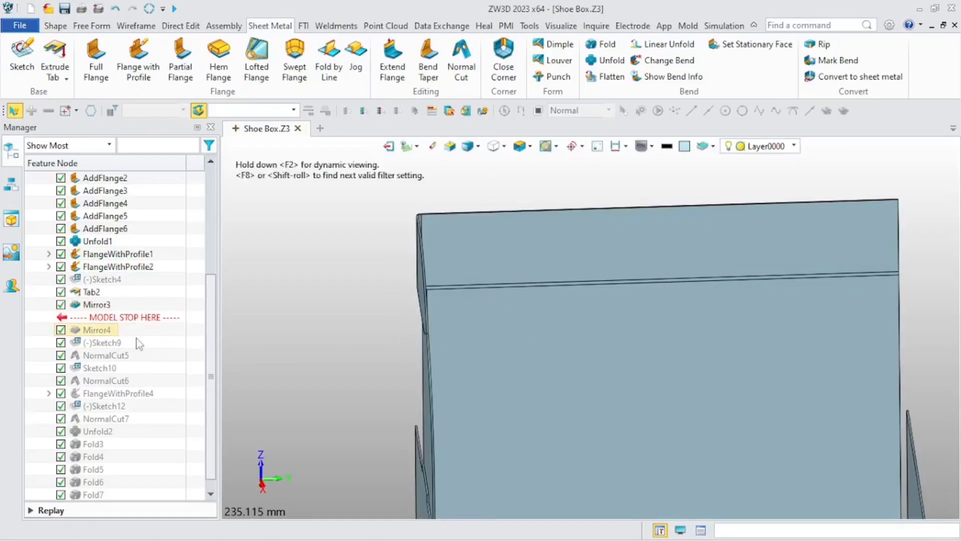
scroll(464, 350, "down", 1)
right_click_drag(455, 340, 473, 341)
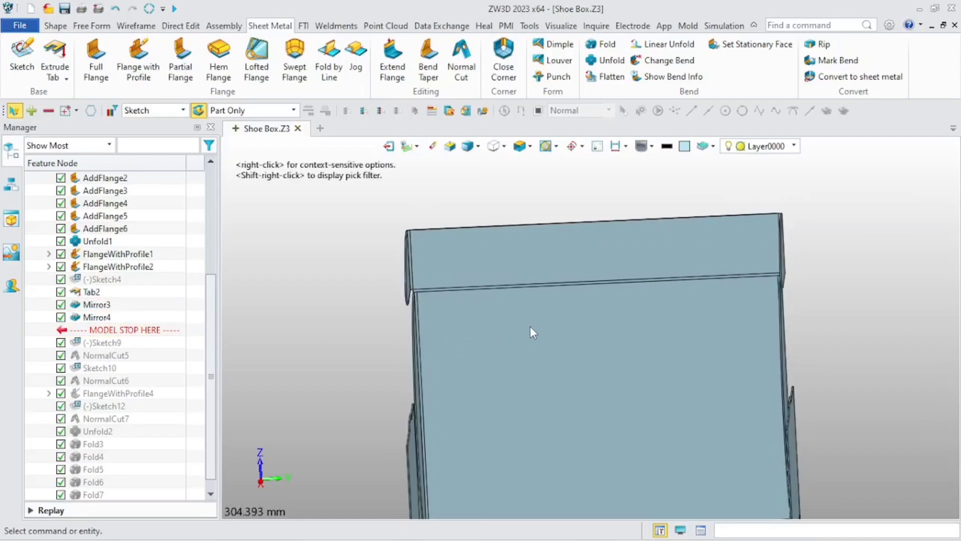
scroll(732, 295, "up", 4)
right_click_drag(785, 297, 790, 299)
scroll(664, 314, "down", 4)
scroll(544, 323, "down", 3)
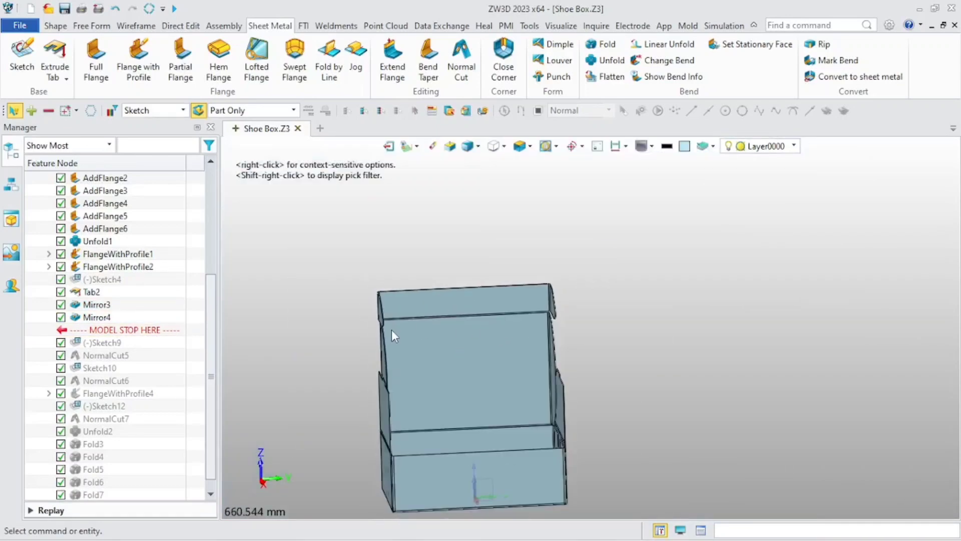
right_click_drag(391, 330, 273, 314)
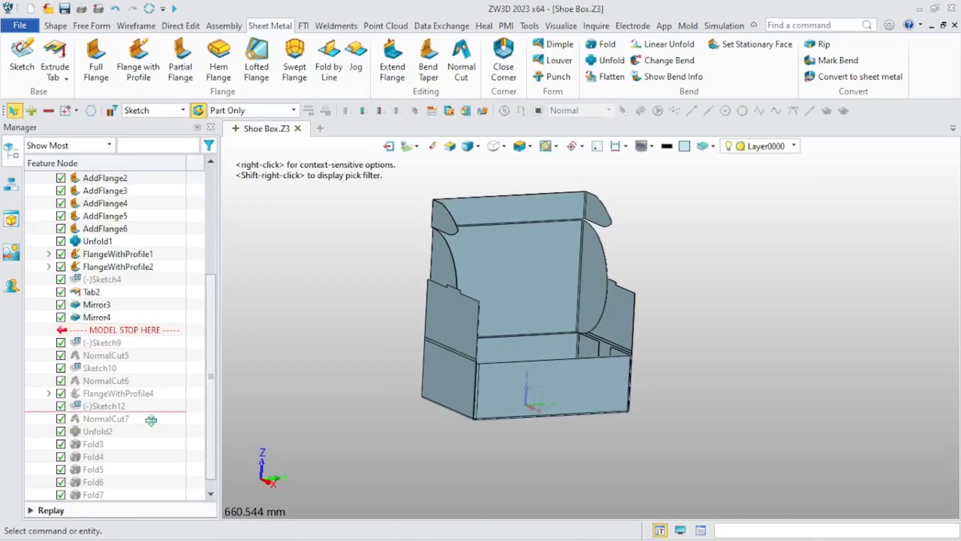
Roll the model history forward past Fold7 to rebuild the closed box, and inspect its front corner.
left_click_drag(151, 419, 140, 480)
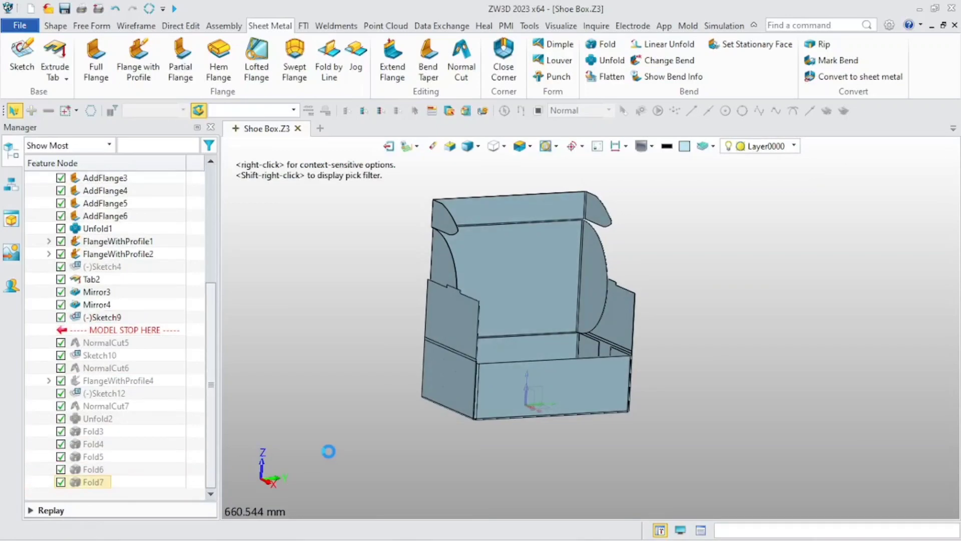
scroll(470, 427, "up", 3)
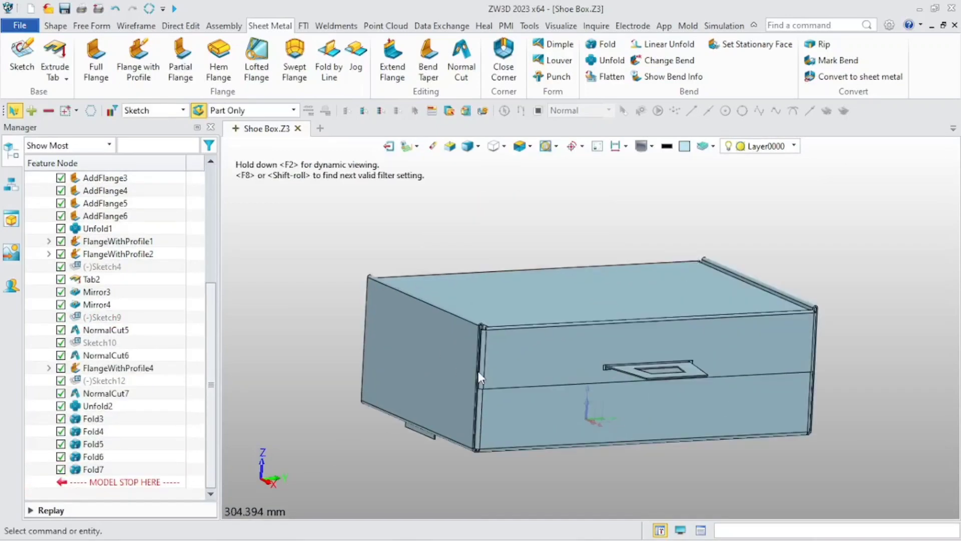
scroll(478, 370, "up", 3)
middle_click_drag(461, 316, 482, 296)
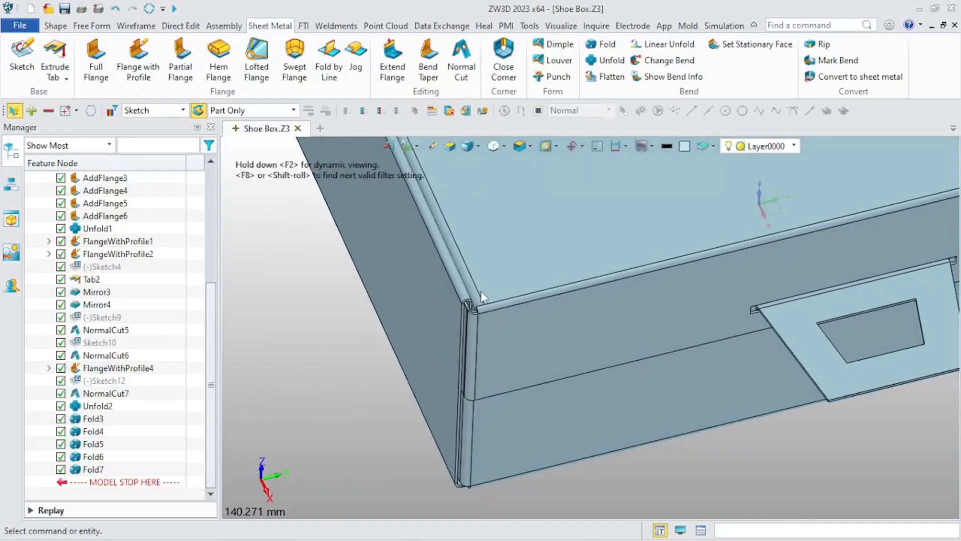
Edit FlangeWithProfile2 to use the offset flange position with an offset of -1 mm.
scroll(445, 383, "up", 6)
middle_click_drag(448, 389, 466, 381)
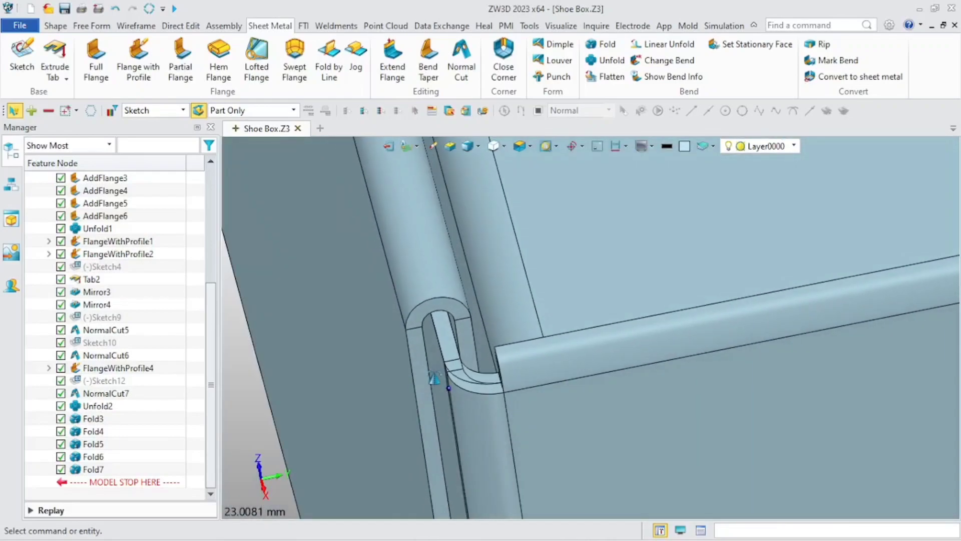
double_click(134, 254)
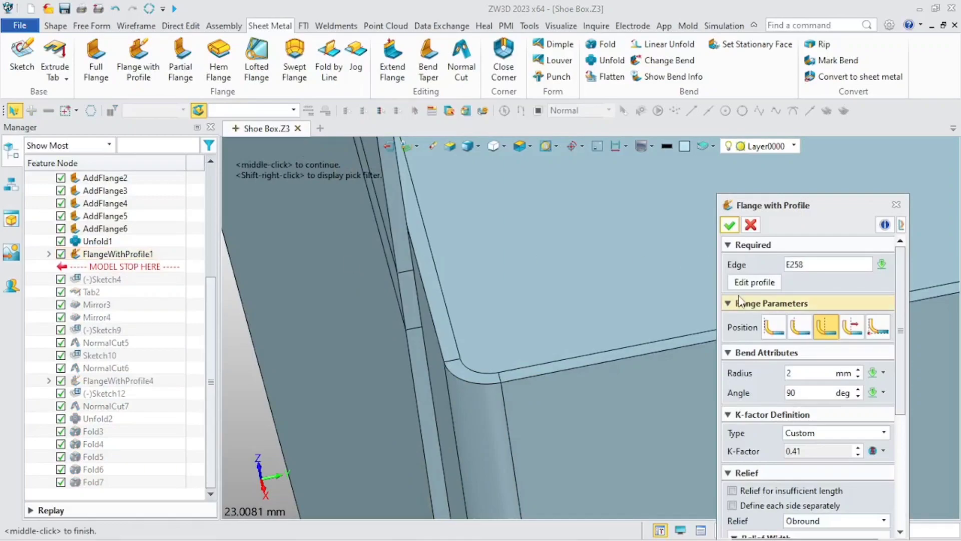
left_click(853, 328)
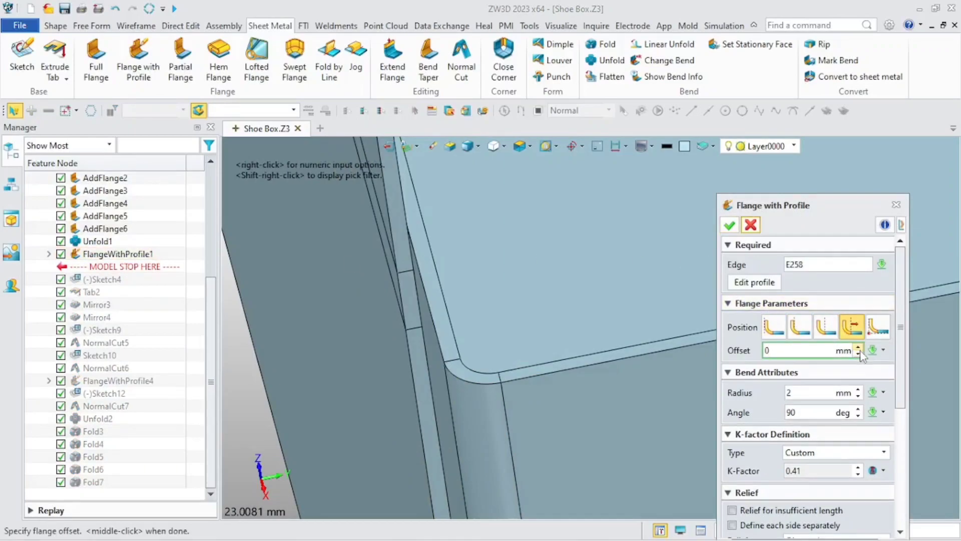
left_click(813, 350)
left_click(729, 225)
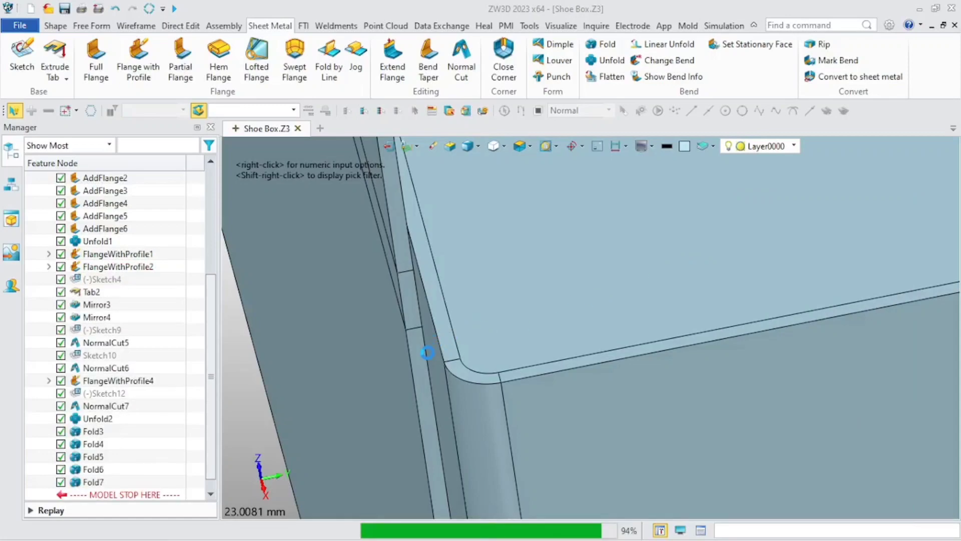
Inspect the front corners of the closed box and the overall shape from several angles.
scroll(436, 362, "up", 3)
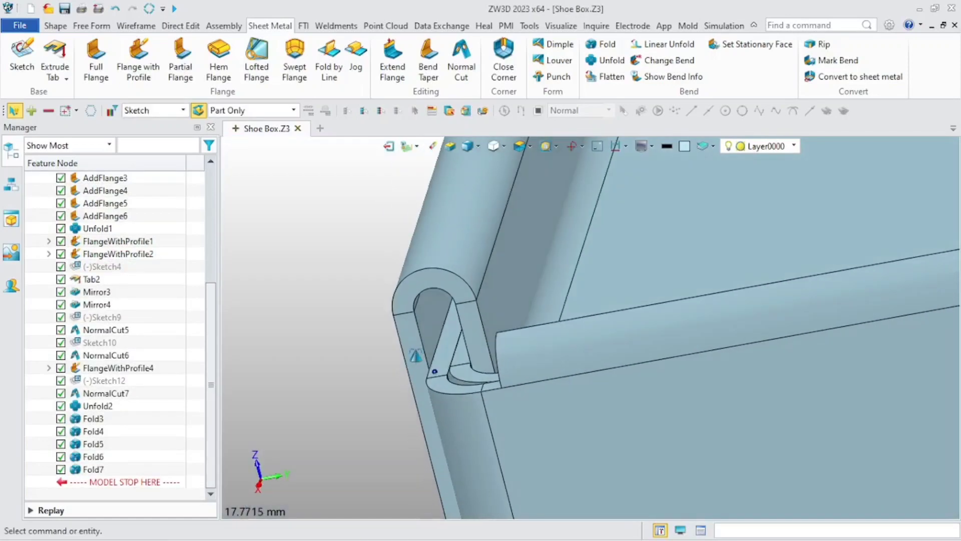
scroll(489, 382, "down", 8)
scroll(489, 382, "down", 3)
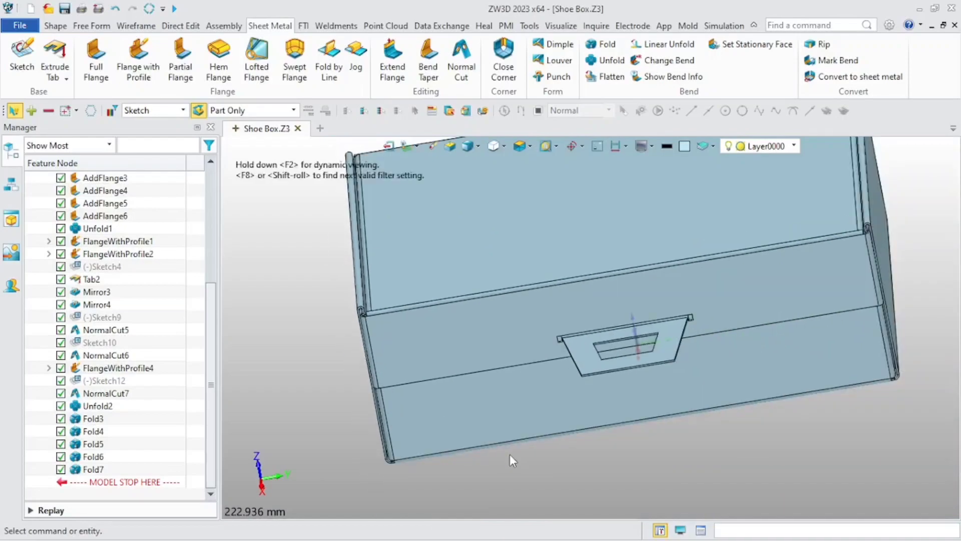
middle_click_drag(509, 454, 809, 250)
scroll(809, 250, "up", 8)
middle_click_drag(914, 225, 719, 322)
scroll(719, 323, "down", 10)
middle_click_drag(530, 397, 472, 389)
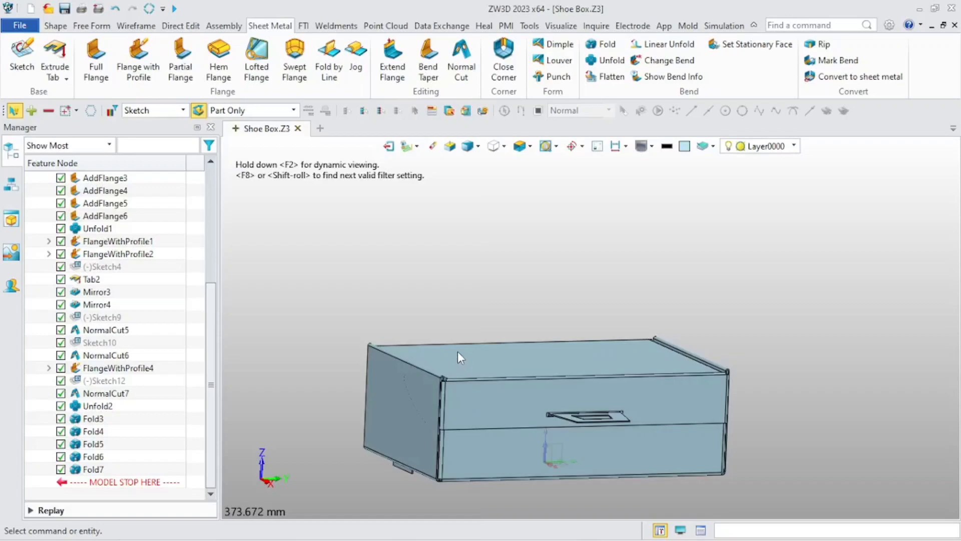
middle_click_drag(459, 358, 532, 313)
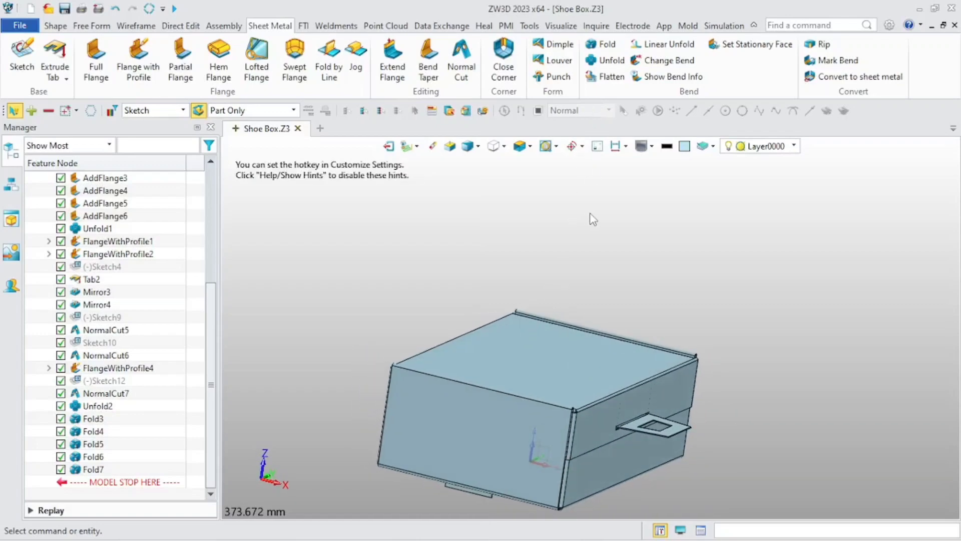
scroll(584, 225, "up", 1)
middle_click(589, 232)
scroll(587, 243, "down", 2)
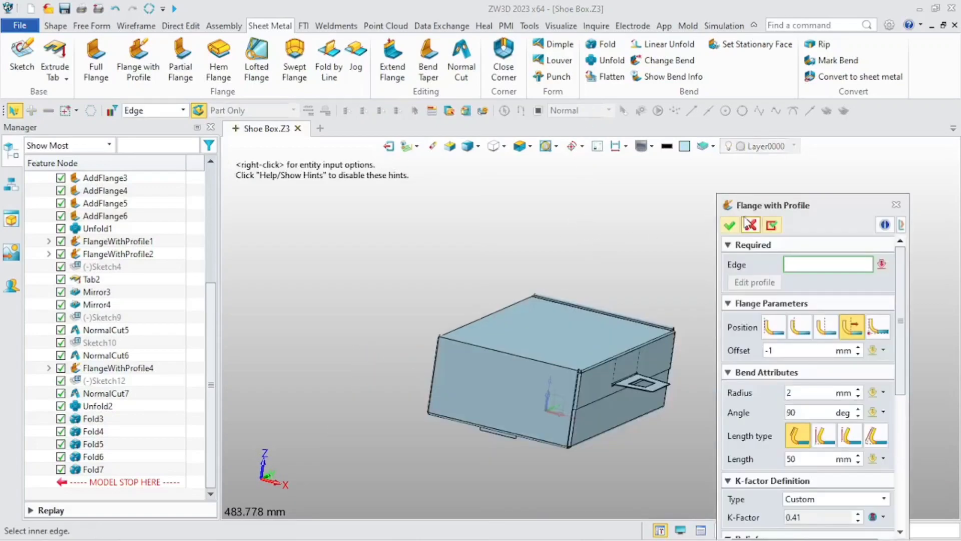
left_click(749, 224)
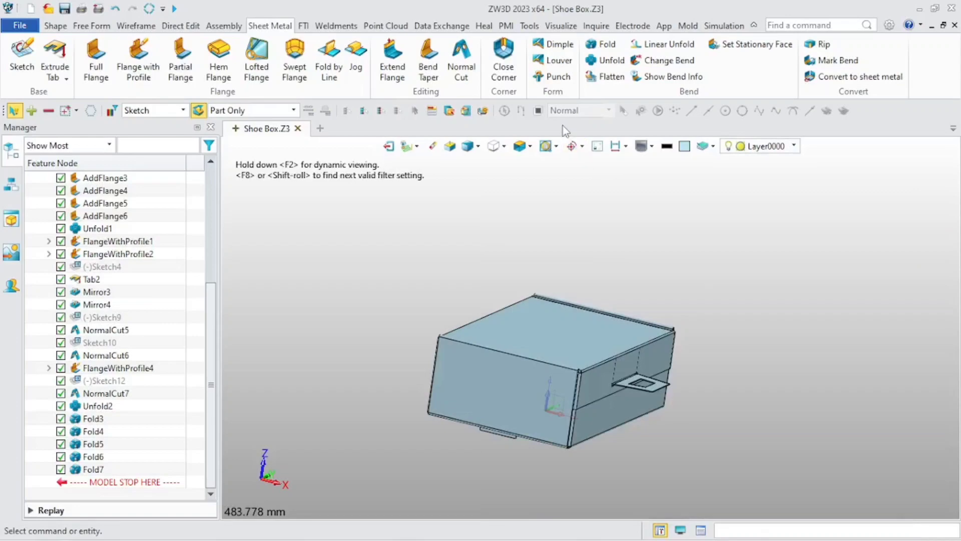
left_click(662, 44)
left_click(570, 343)
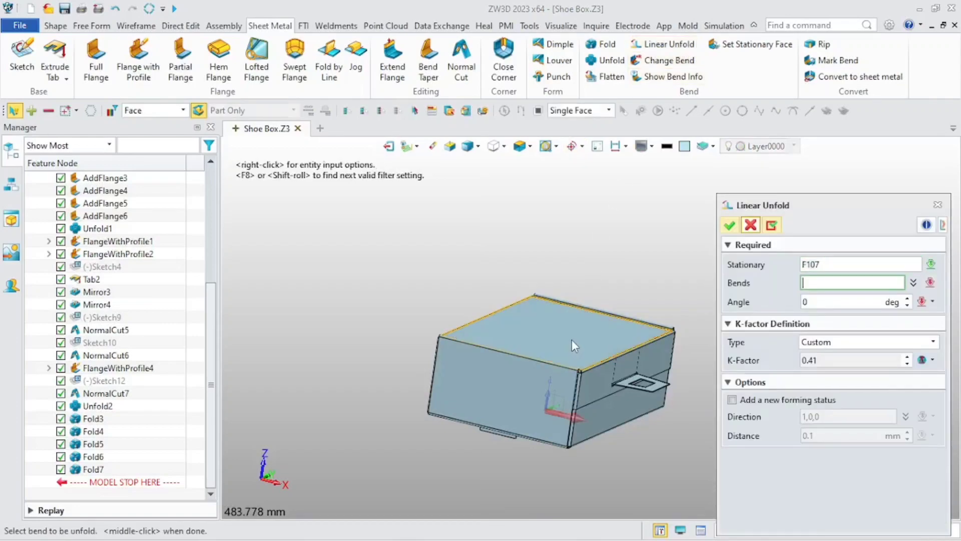
left_click(750, 225)
Start a Linear Unfold with the box's bottom face as stationary and the bend between lid and back wall as the bend.
left_click(661, 44)
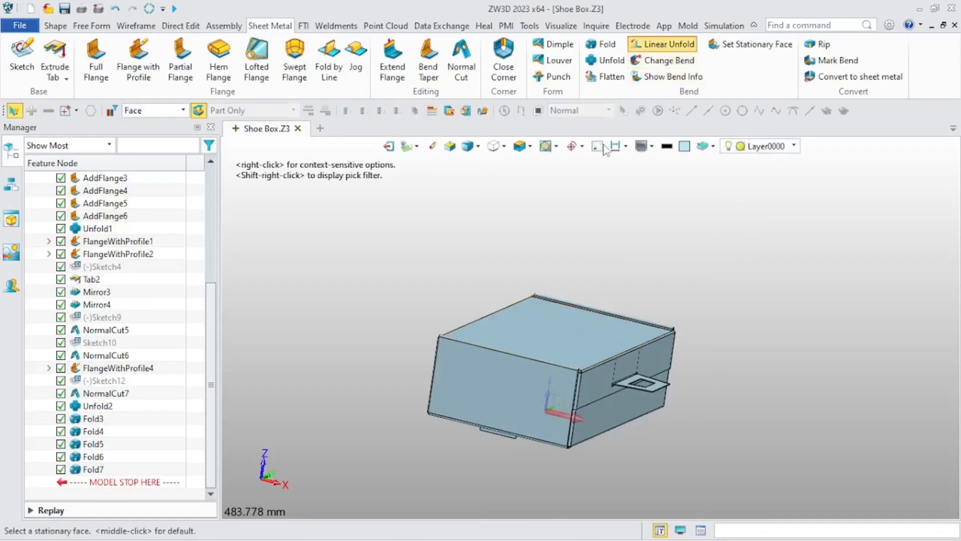
middle_click_drag(516, 248, 502, 380)
left_click(555, 379)
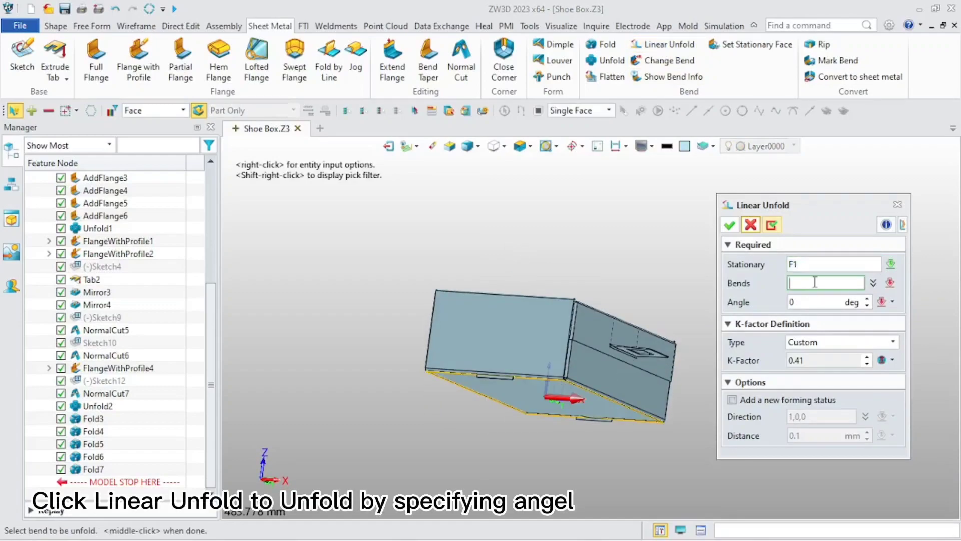
middle_click_drag(513, 311, 445, 291)
scroll(446, 292, "up", 5)
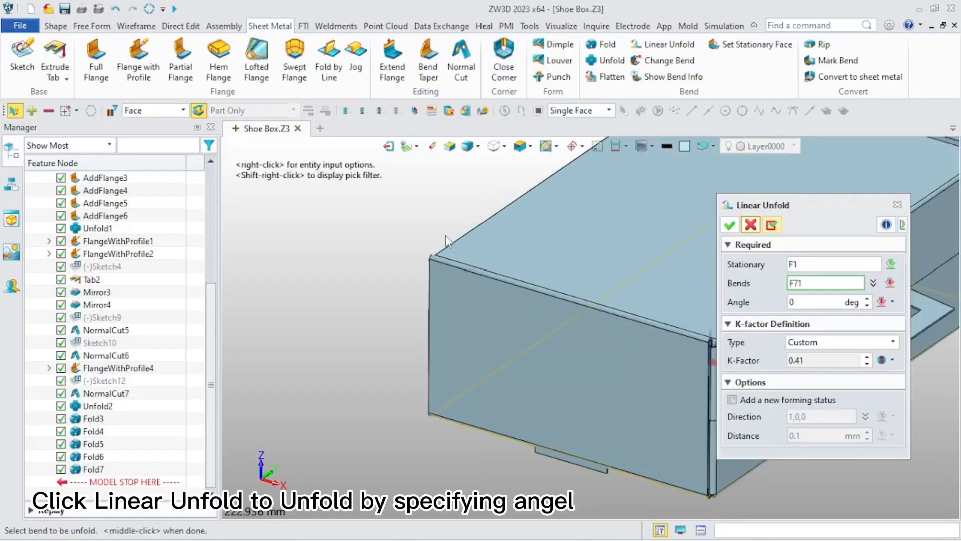
left_click(426, 293)
right_click_drag(426, 293, 458, 302)
scroll(410, 254, "up", 2)
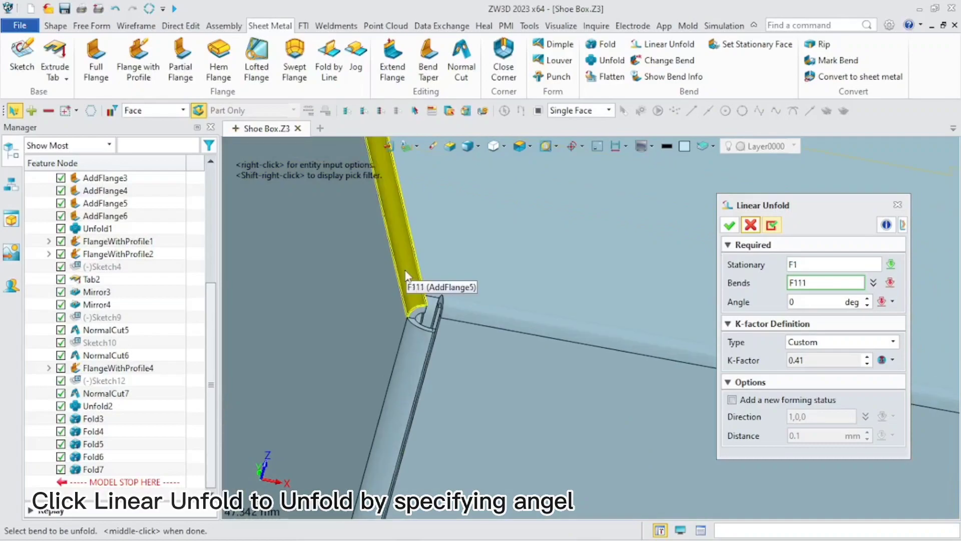
left_click(410, 263)
scroll(410, 263, "down", 5)
scroll(449, 232, "down", 3)
Set the unfold angle to 45 degrees and apply it to swing the lid open.
left_click(826, 301)
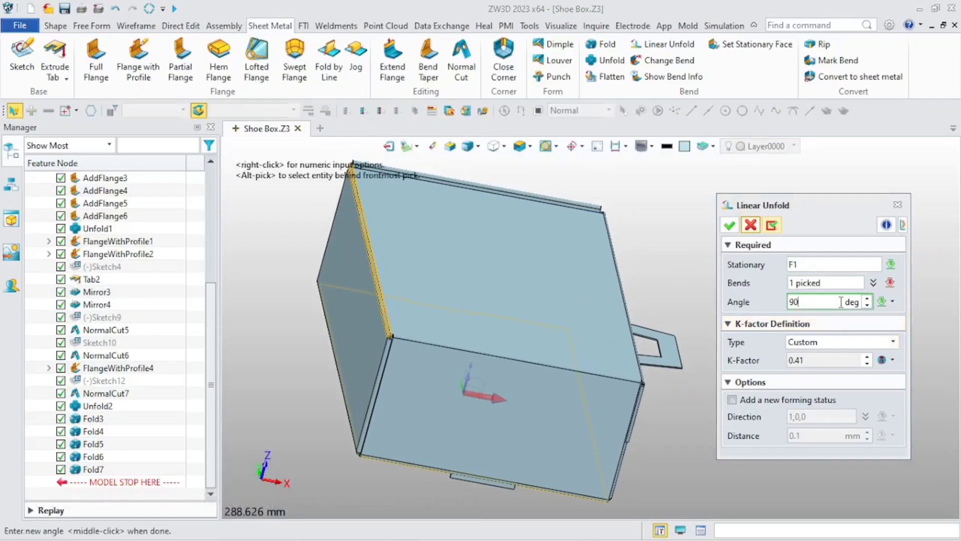
left_click(892, 302)
left_click(872, 449)
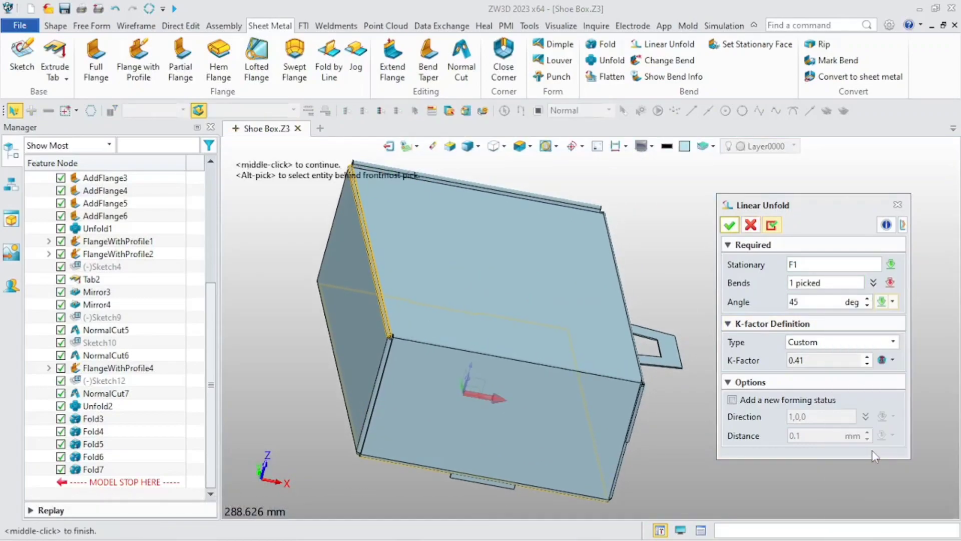
left_click(730, 225)
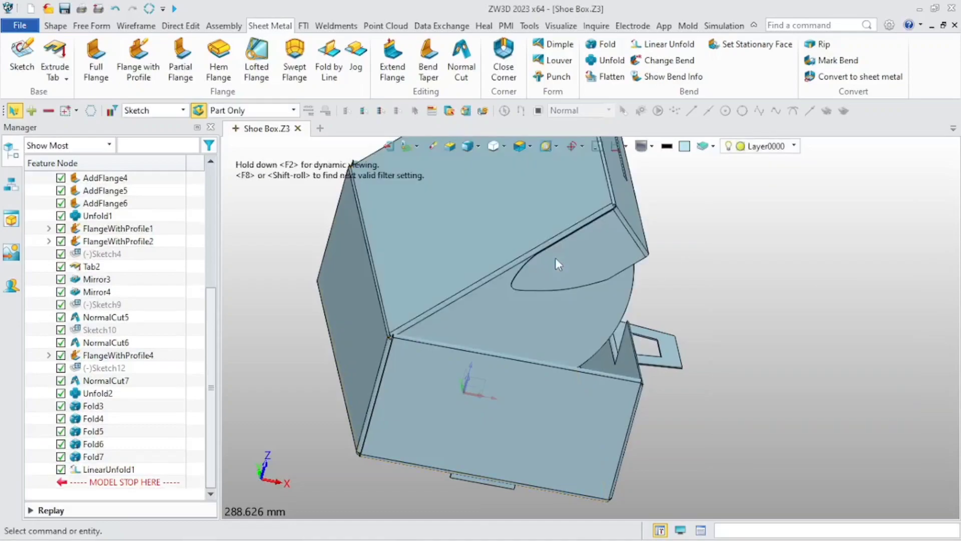
mouse_move(528, 264)
middle_mouse_down()
mouse_move(455, 191)
mouse_move(446, 260)
middle_mouse_up()
scroll(552, 248, "down", 2)
middle_click_drag(553, 248, 461, 283)
scroll(514, 355, "down", 2)
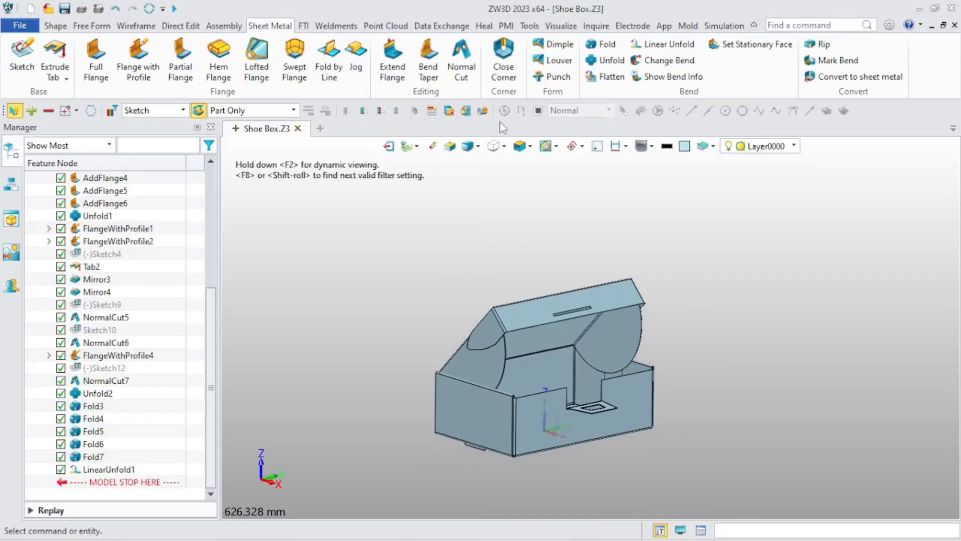
Color the whole box brown with Face Attributes, using RGB 120, 96, 10.
left_click(559, 28)
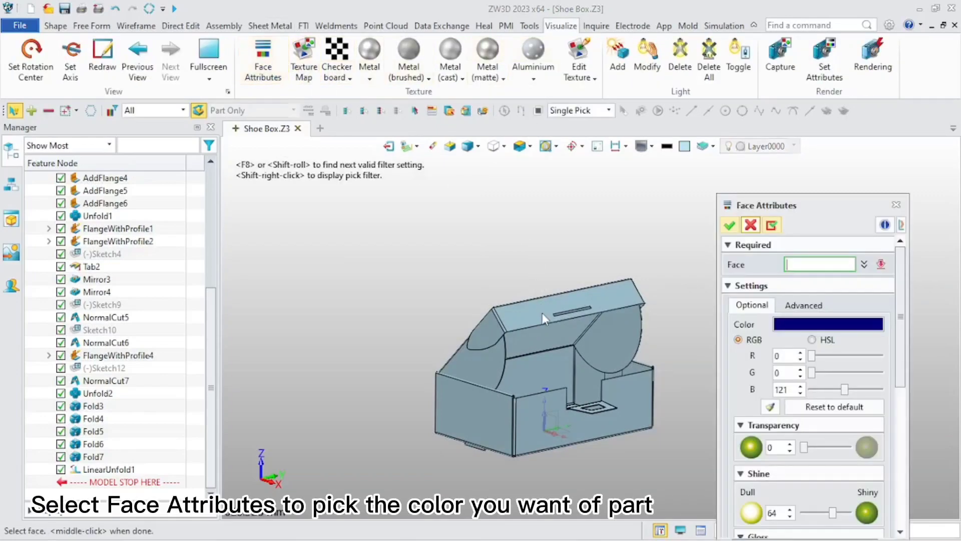
left_click(536, 297)
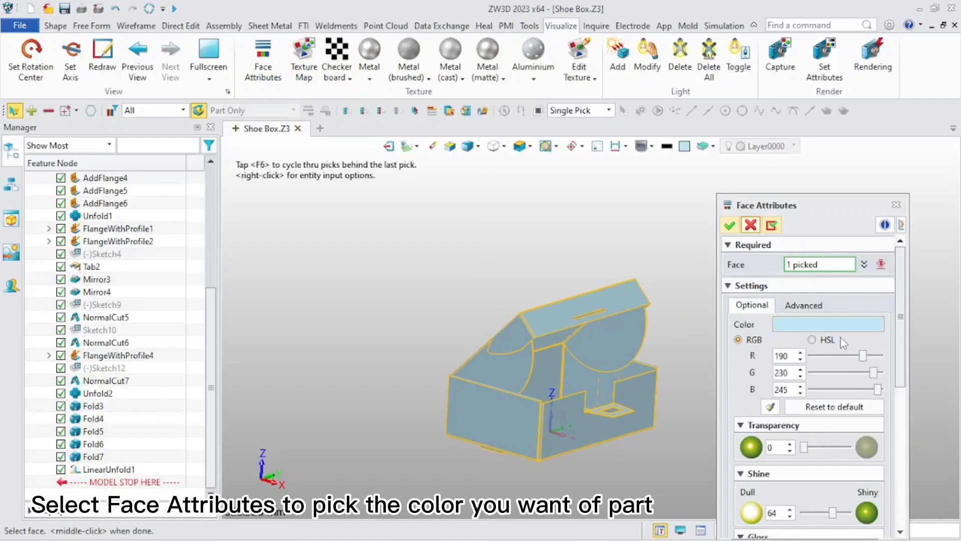
left_click(851, 326)
left_click(731, 361)
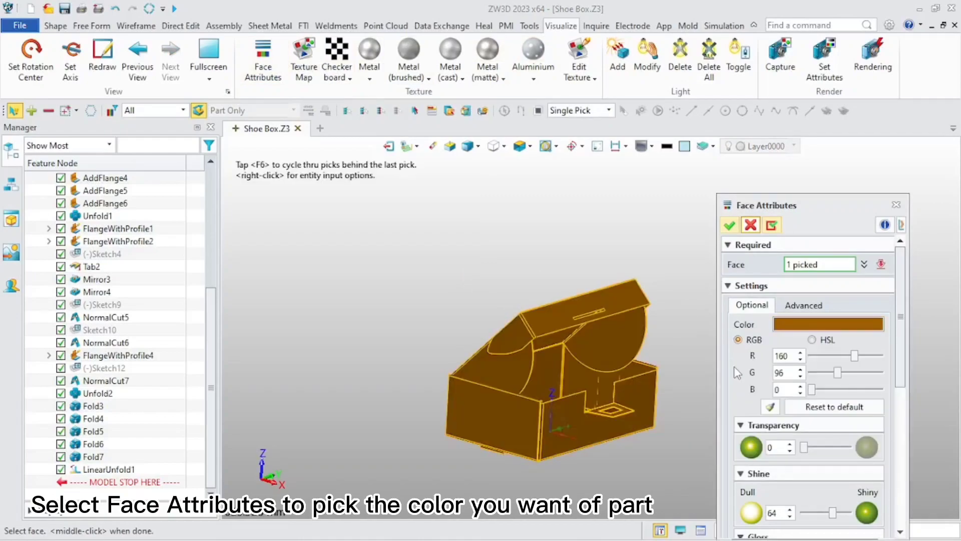
left_click_drag(854, 356, 843, 359)
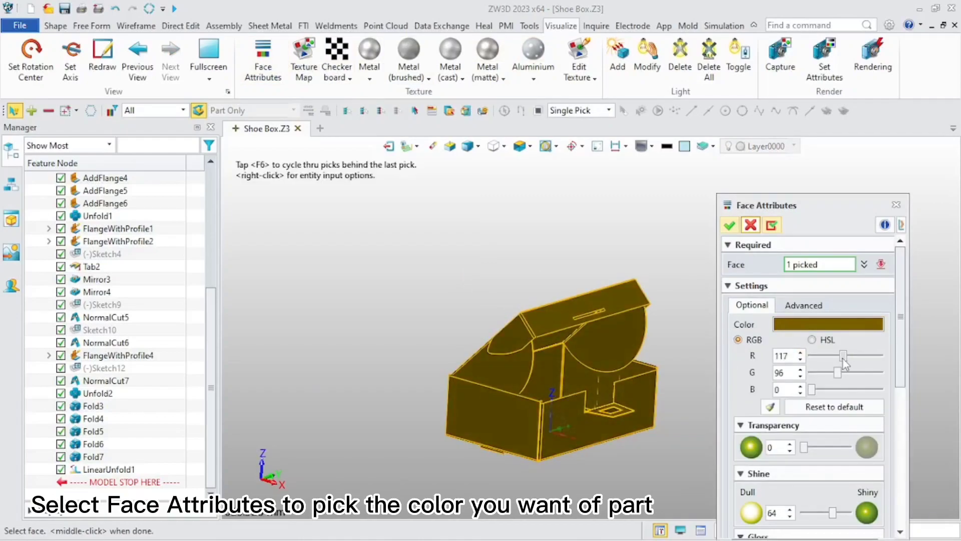
left_click_drag(816, 393, 819, 395)
Lower the box's shine to 29 and gloss to 6, and apply the face attributes.
scroll(849, 318, "down", 3)
left_click_drag(810, 192, 781, 111)
left_click_drag(804, 323, 794, 322)
left_click_drag(786, 386, 778, 386)
mouse_move(795, 323)
left_mouse_down()
mouse_move(813, 320)
mouse_move(787, 324)
left_mouse_up()
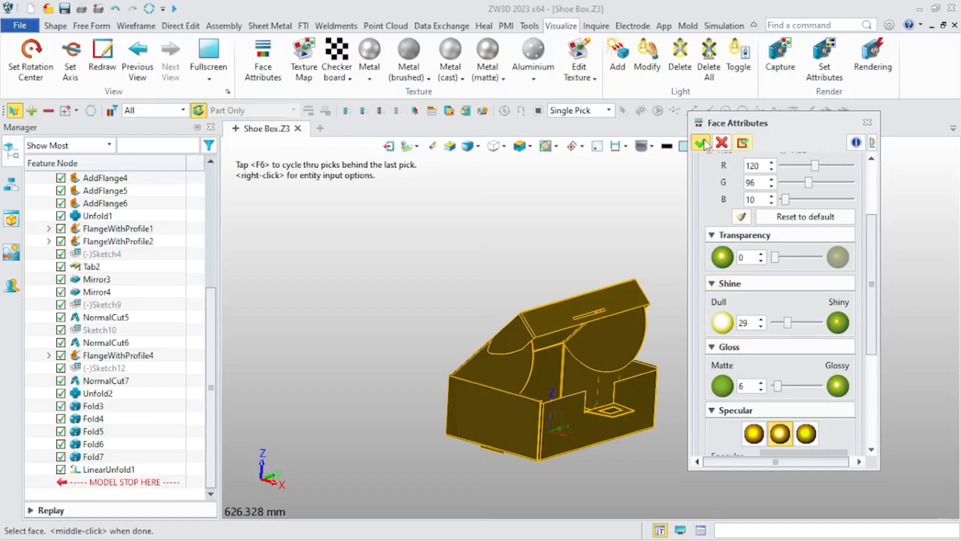
left_click(702, 143)
right_click_drag(559, 308, 485, 356)
scroll(486, 341, "up", 2)
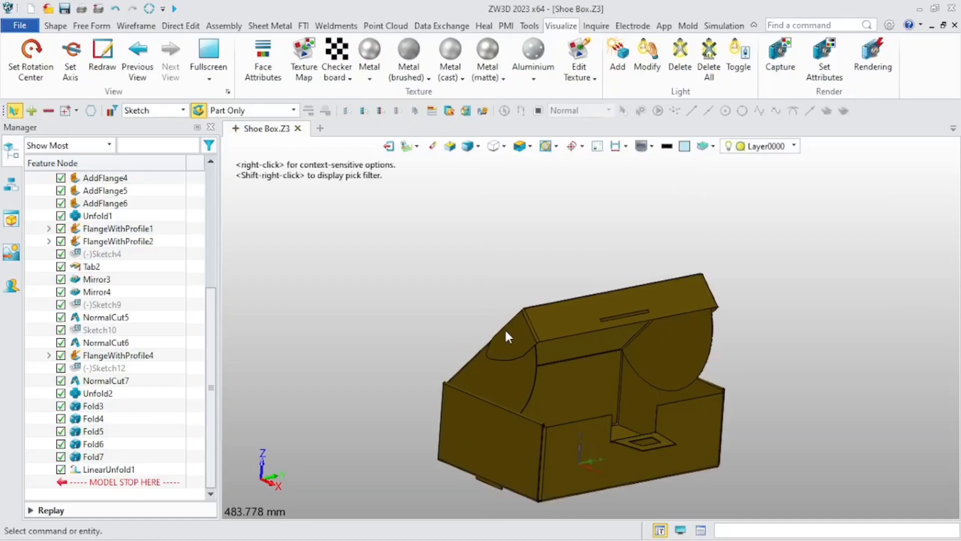
right_click_drag(386, 401, 395, 394)
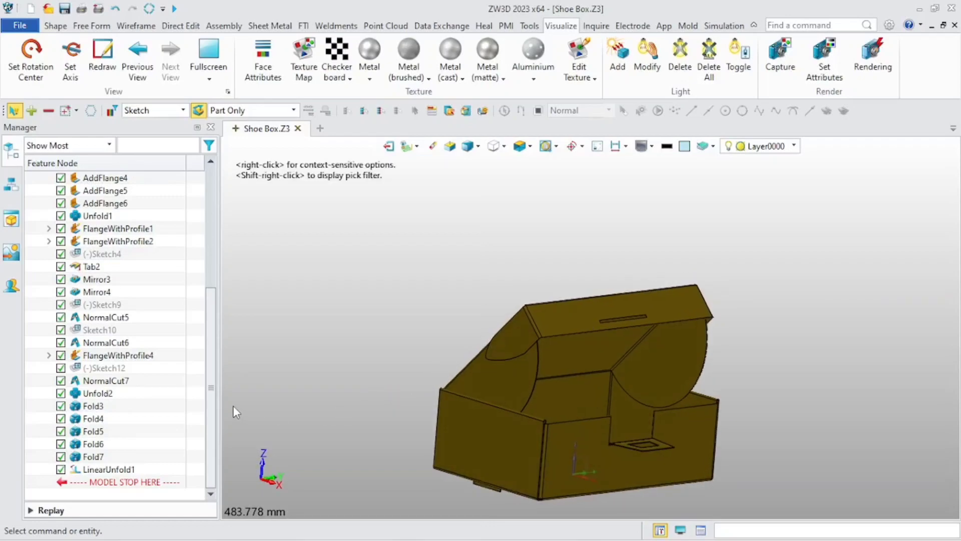
Show Flat Solid1 and hide the folded solid S1 to view the flattened box.
left_click_drag(212, 418, 215, 305)
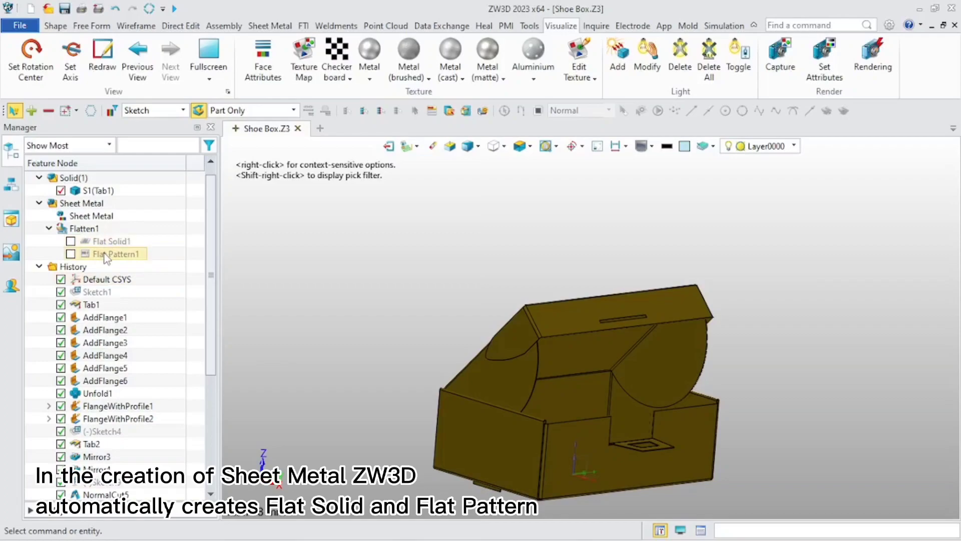
left_click(71, 240)
scroll(287, 319, "down", 3)
middle_click_drag(288, 437, 321, 453)
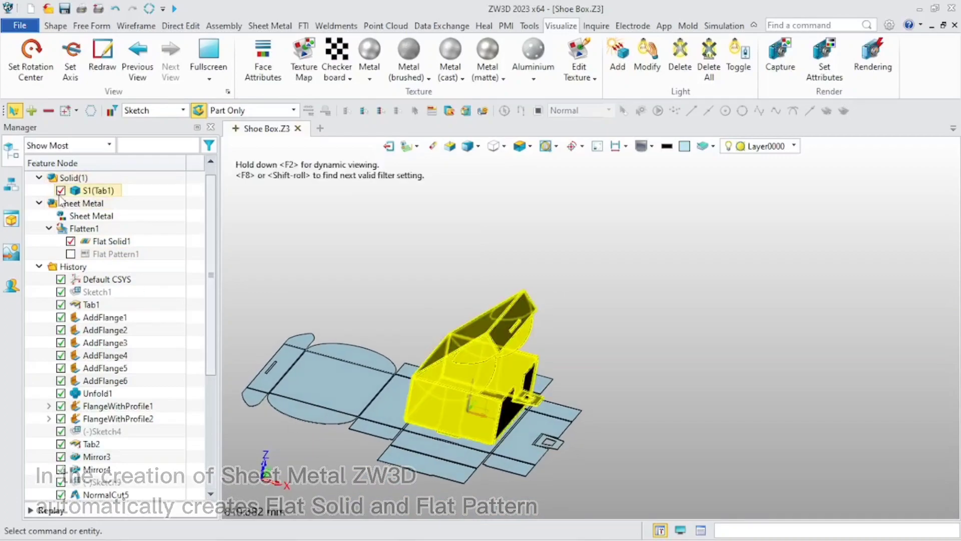
left_click(60, 191)
mouse_move(295, 427)
right_mouse_down()
mouse_move(297, 392)
mouse_move(277, 422)
mouse_move(311, 429)
right_mouse_up()
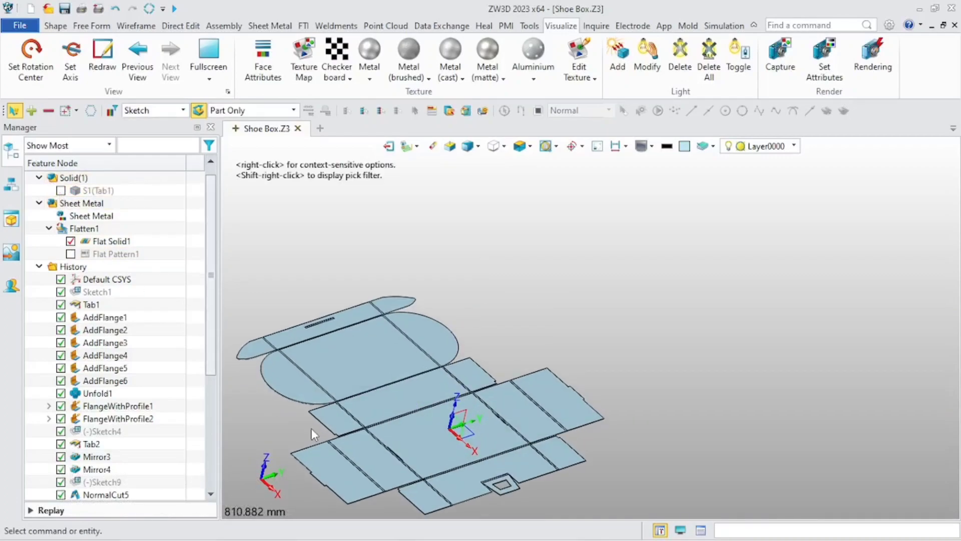
scroll(314, 424, "up", 3)
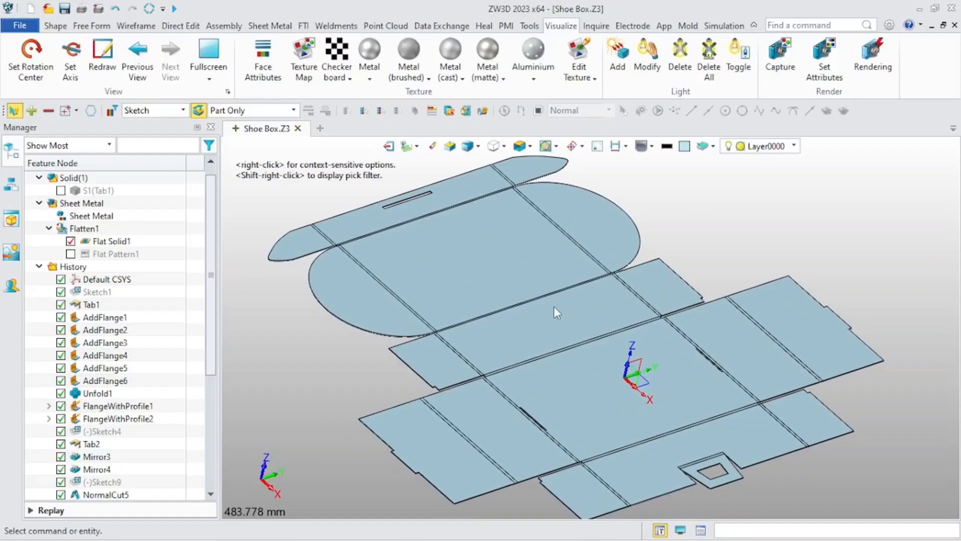
Show Flat Pattern1 with its bend notes and hide Flat Solid1.
left_click(71, 254)
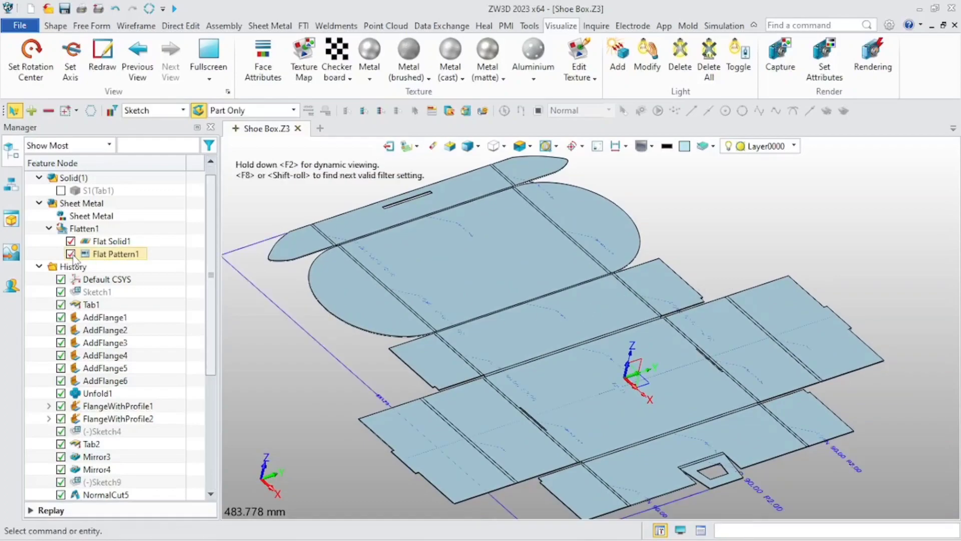
left_click(71, 240)
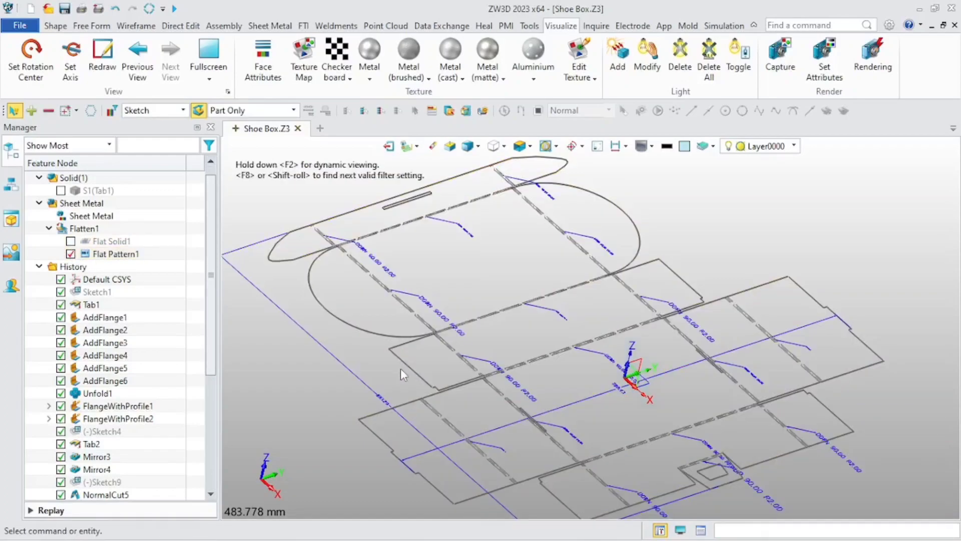
right_click_drag(400, 367, 378, 382)
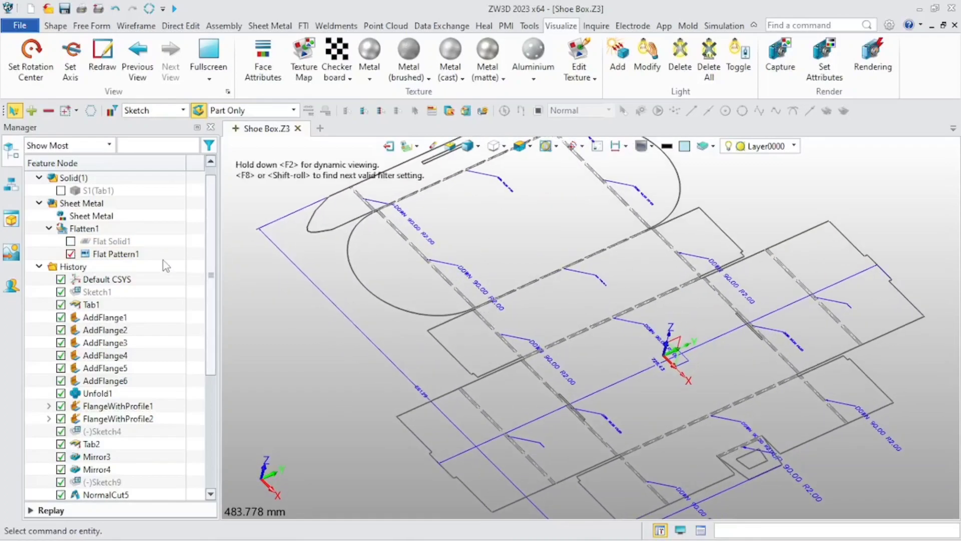
Open the DWG/DXF export for Flat Pattern1, check the file types offered, and close it without exporting.
left_click(115, 253)
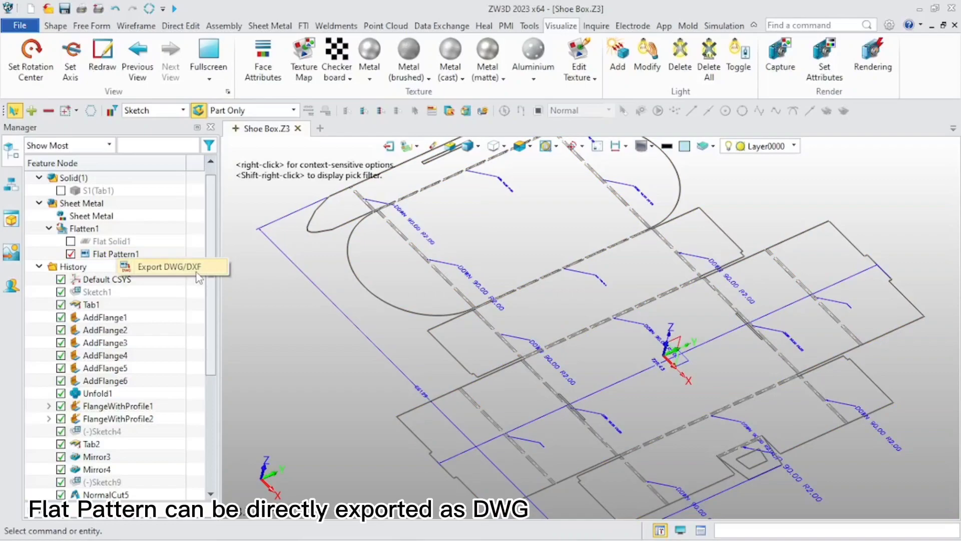
left_click(165, 268)
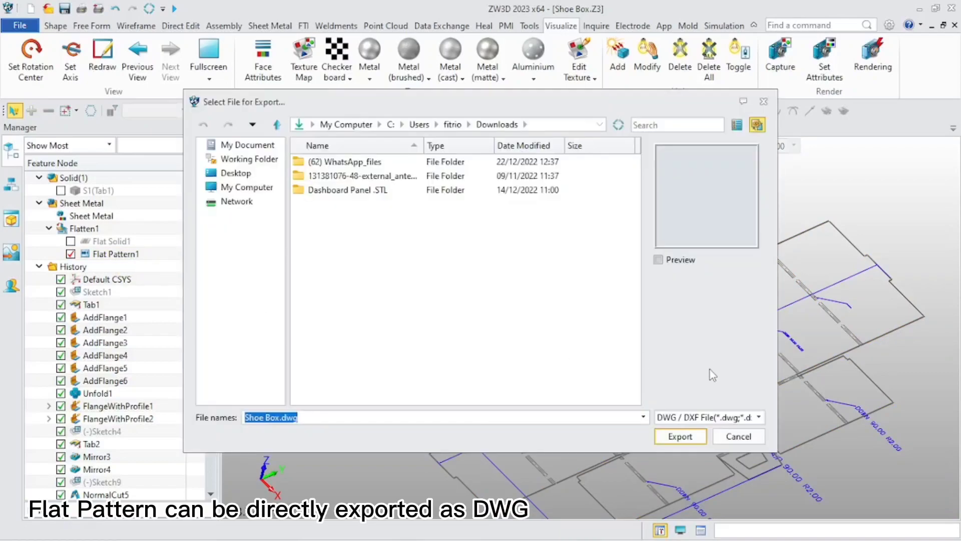
left_click(719, 417)
left_click(710, 429)
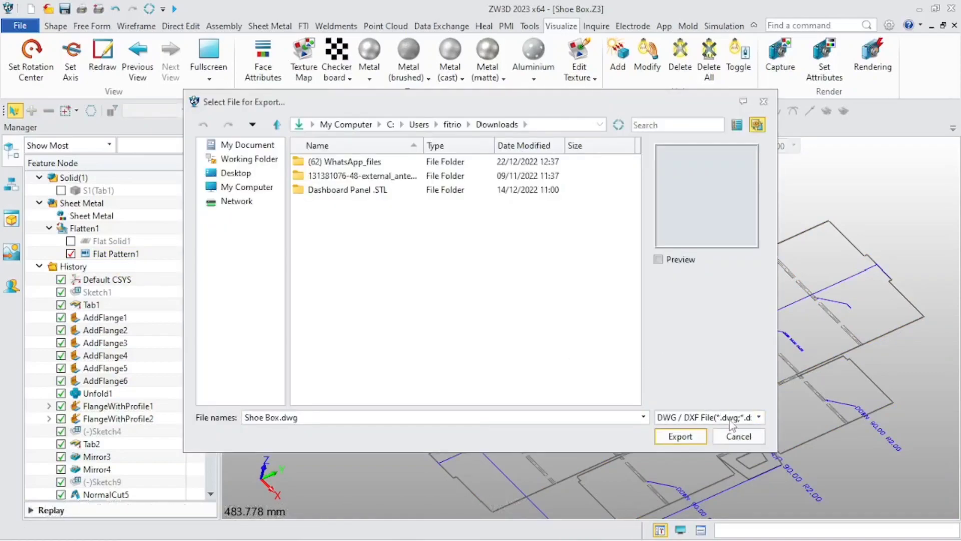
left_click(743, 437)
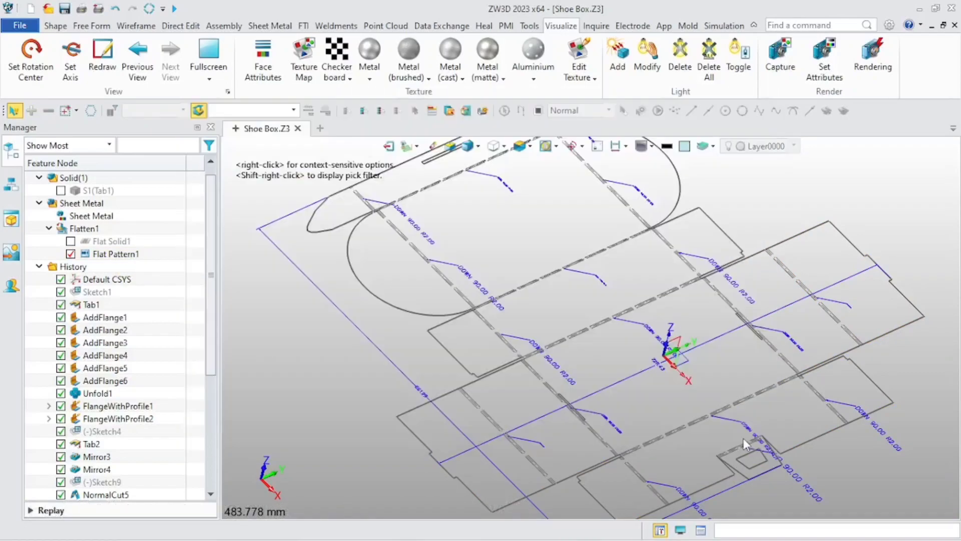
Show Flat Solid1, open its flat item export to review the available file formats, and close it without exporting.
left_click(70, 241)
right_click(104, 243)
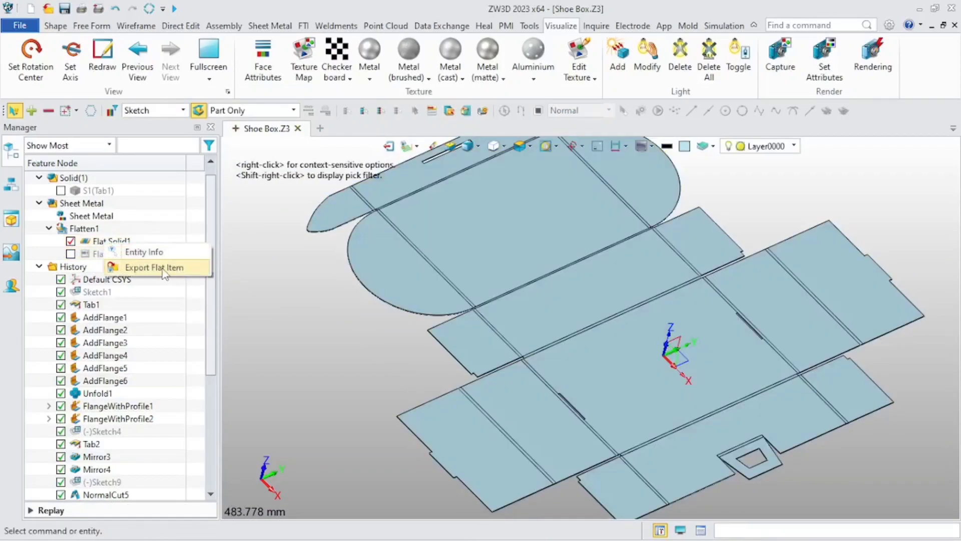
left_click(163, 270)
left_click(758, 417)
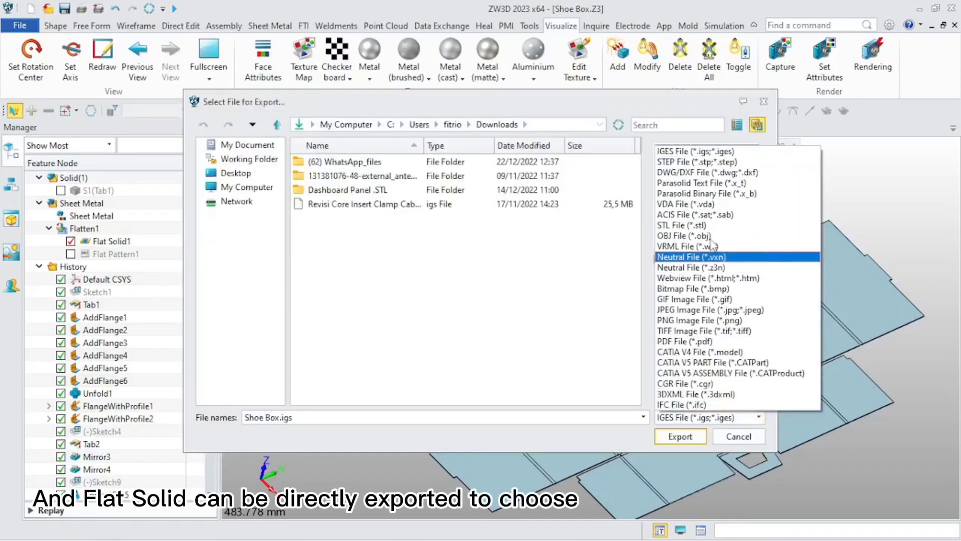
left_click(740, 437)
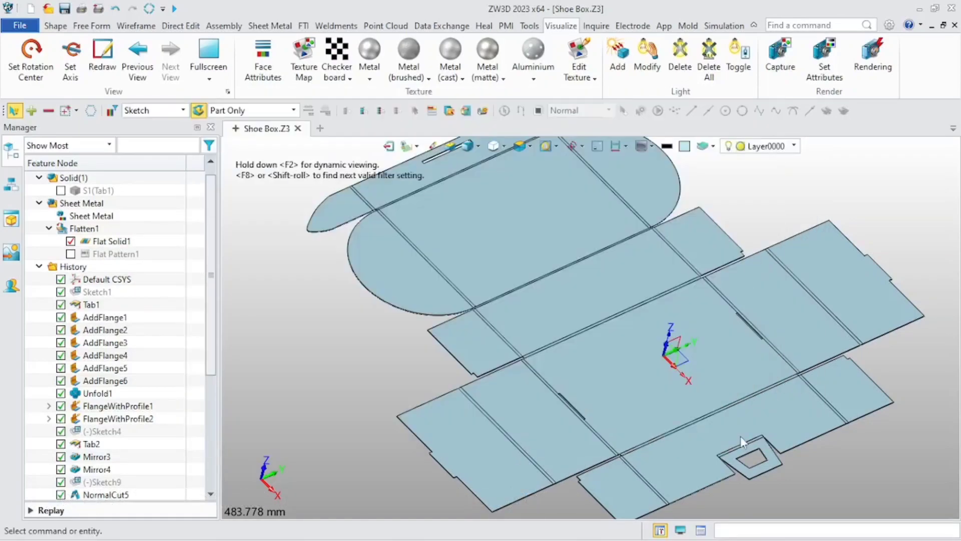
Hide Flat Solid1 and show the folded solid S1 to view the brown box with its open lid.
left_click(71, 240)
left_click(61, 190)
scroll(373, 285, "down", 3)
right_click_drag(378, 301, 390, 273)
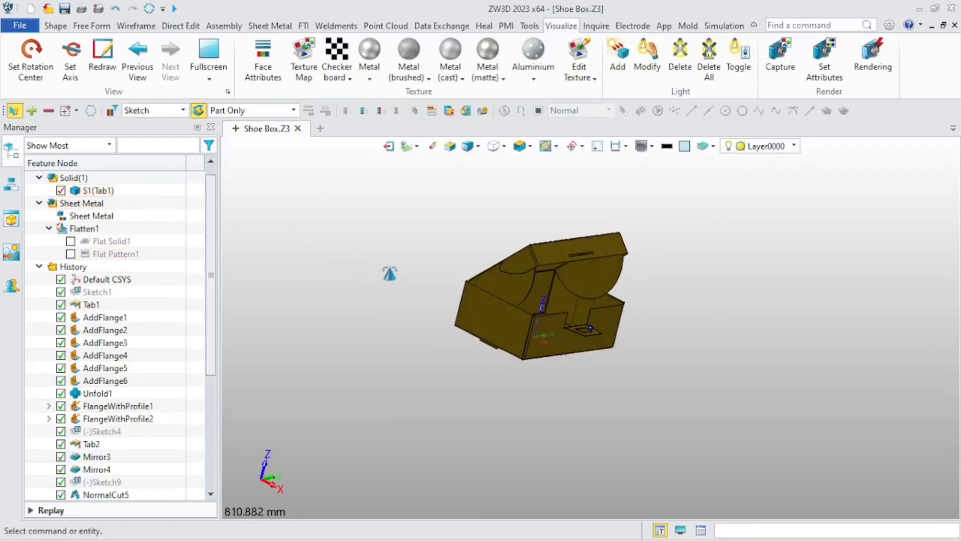
scroll(443, 257, "up", 3)
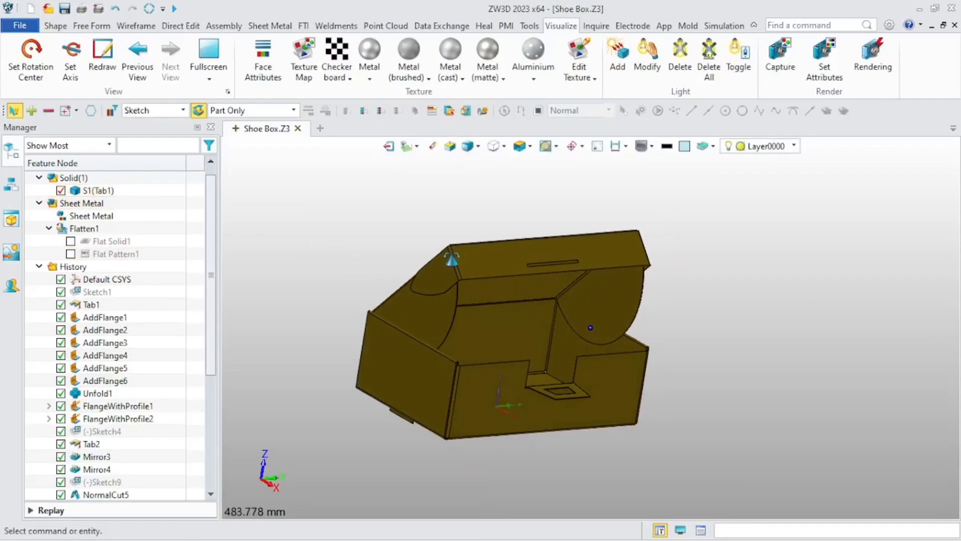
right_click_drag(452, 258, 418, 283)
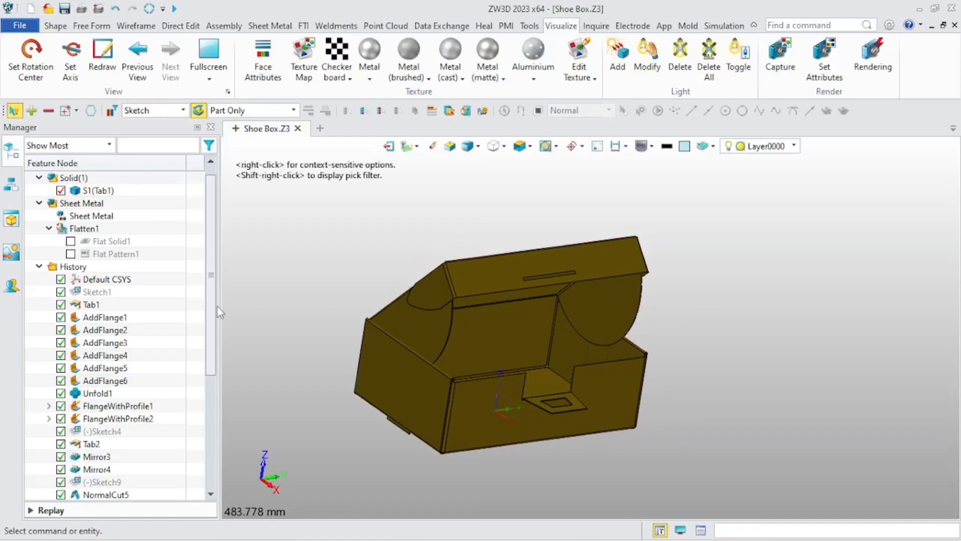
Roll the history back to just after Fold7 to view the box closed, in an isometric view.
scroll(217, 306, "down", 5)
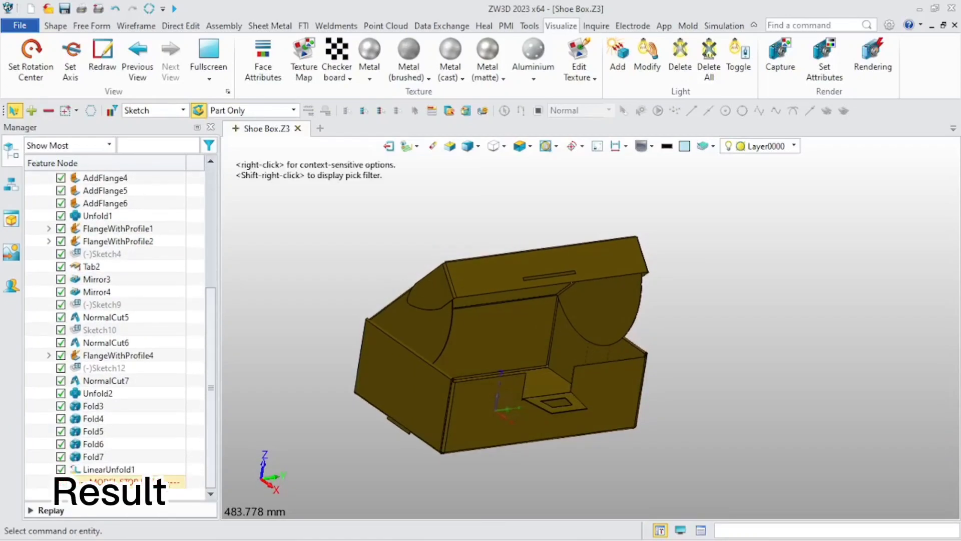
mouse_move(172, 481)
left_mouse_down()
mouse_move(157, 437)
mouse_move(156, 393)
mouse_move(130, 426)
mouse_move(136, 474)
left_mouse_up()
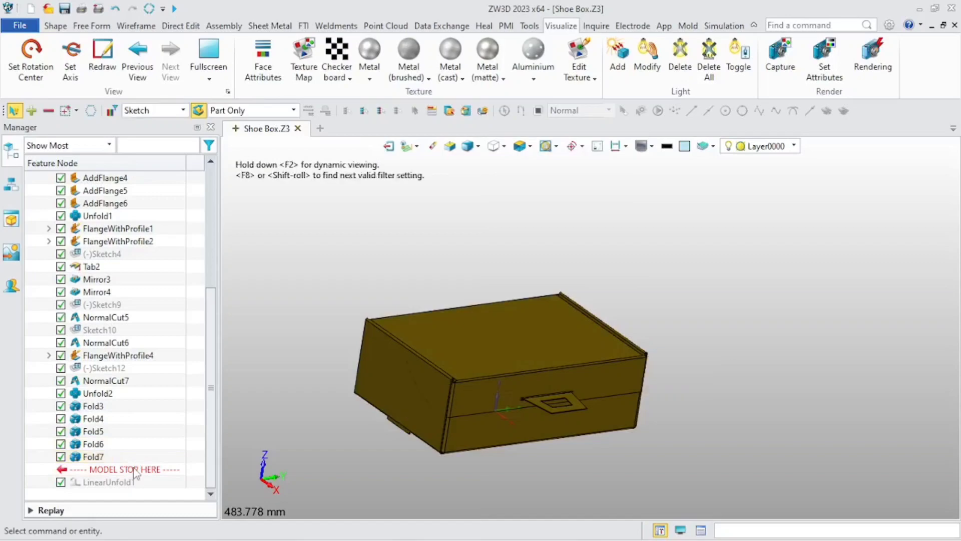
middle_click_drag(226, 403, 258, 401)
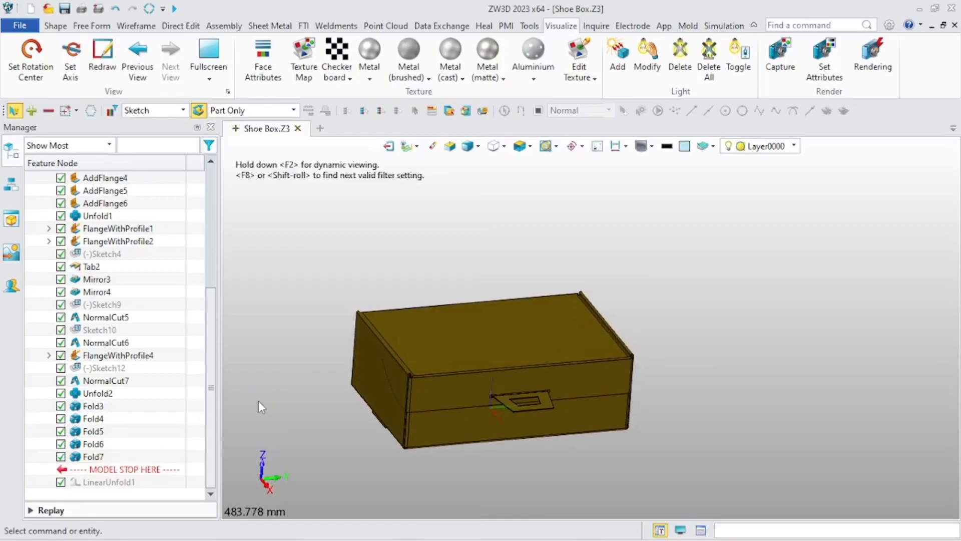
key("Home")
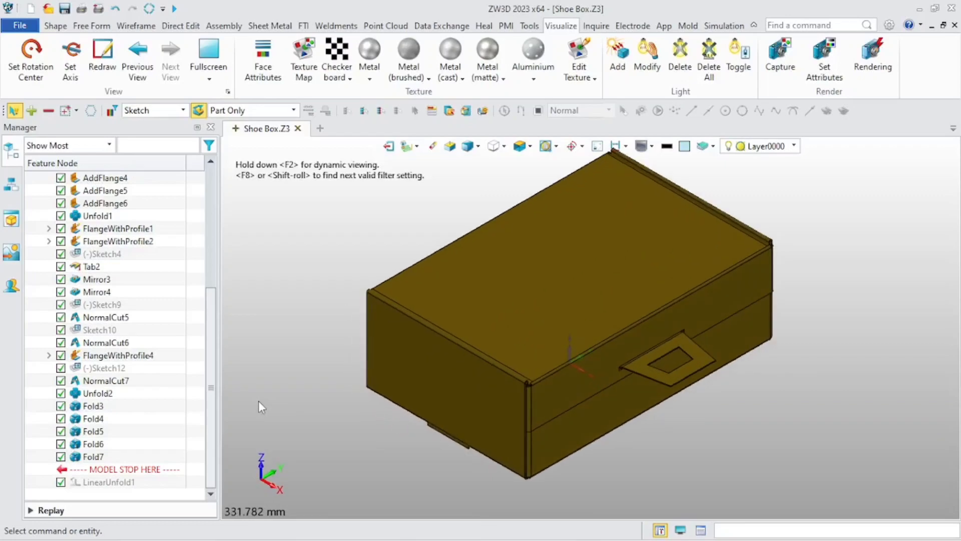
key("F9")
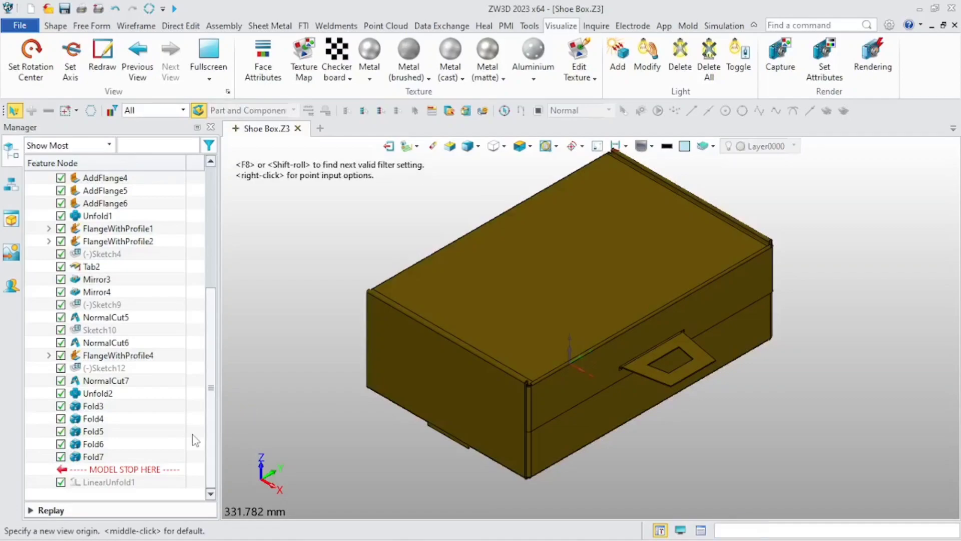
Roll the history forward past LinearUnfold1 and fit the box with its open lid in the view.
left_click_drag(148, 469, 142, 482)
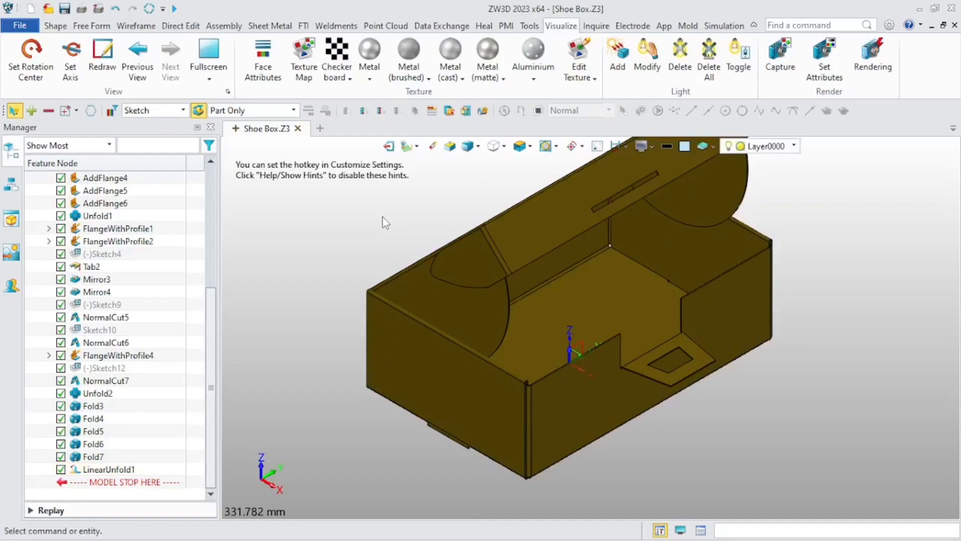
key("ctrl+a")
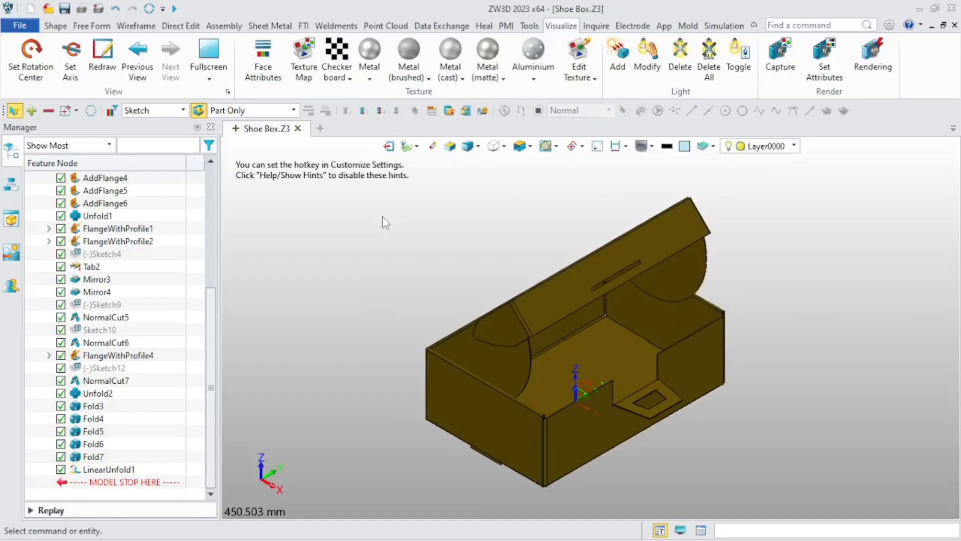